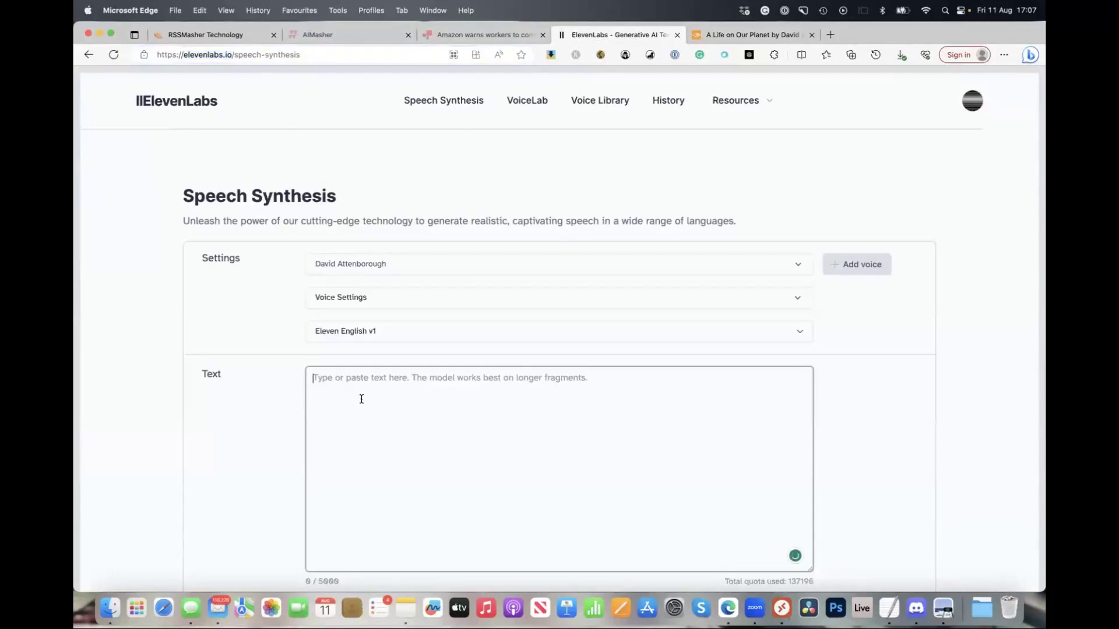
Enter 'type in some text' as the speech text and keep David Attenborough after browsing the voices
text(type in some)
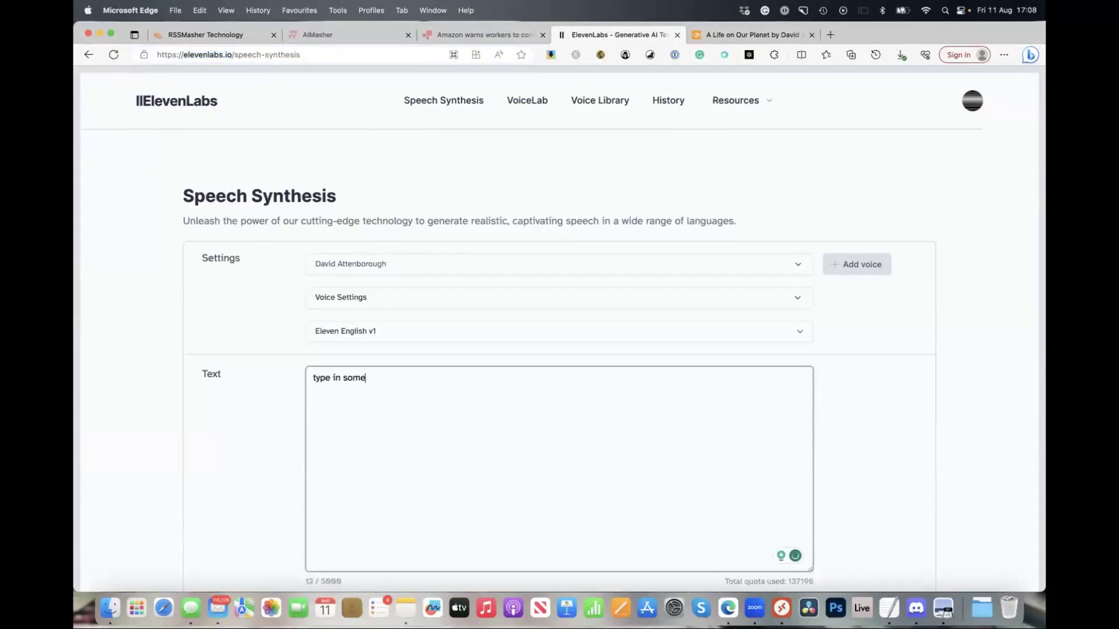
text( text)
click(396, 264)
scroll(403, 340, down, 5)
scroll(403, 340, down, 3)
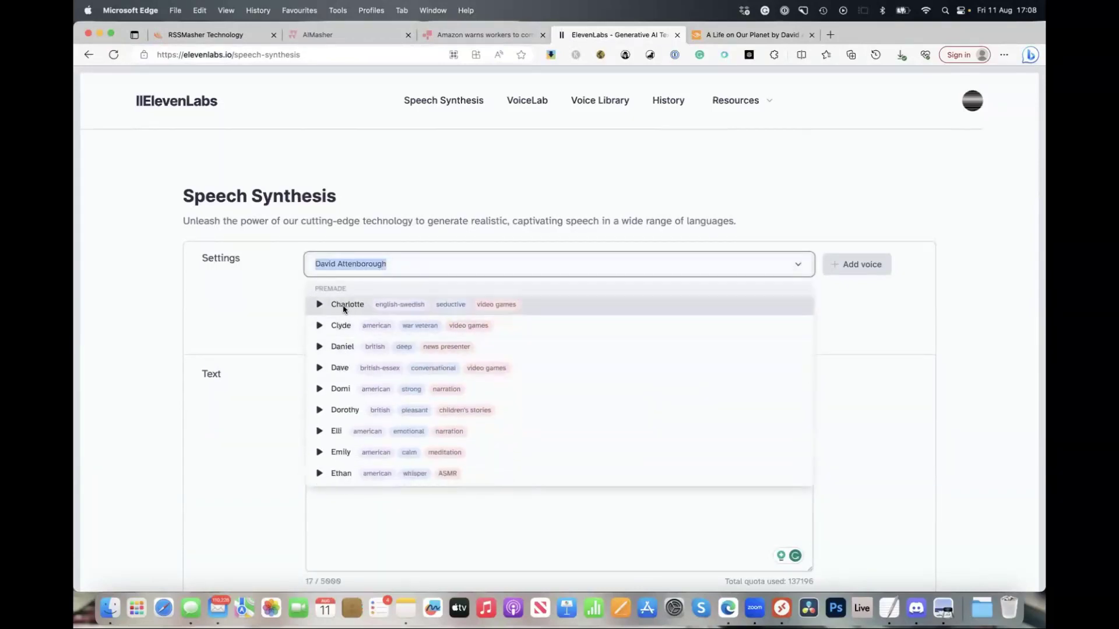
scroll(347, 314, down, 1)
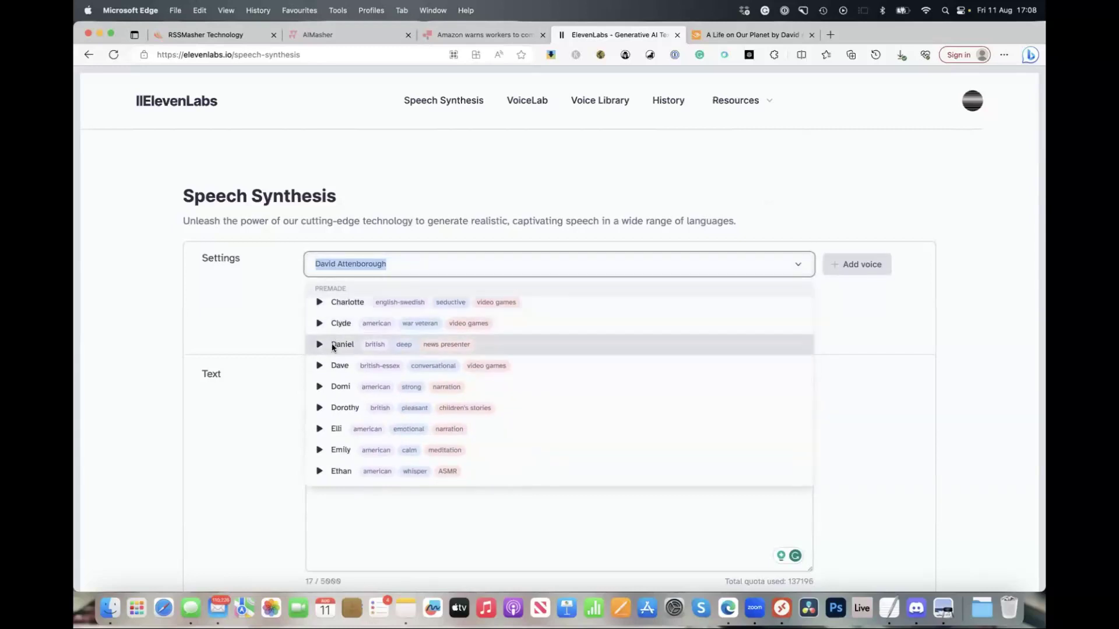
scroll(332, 367, down, 2)
scroll(332, 367, down, 2)
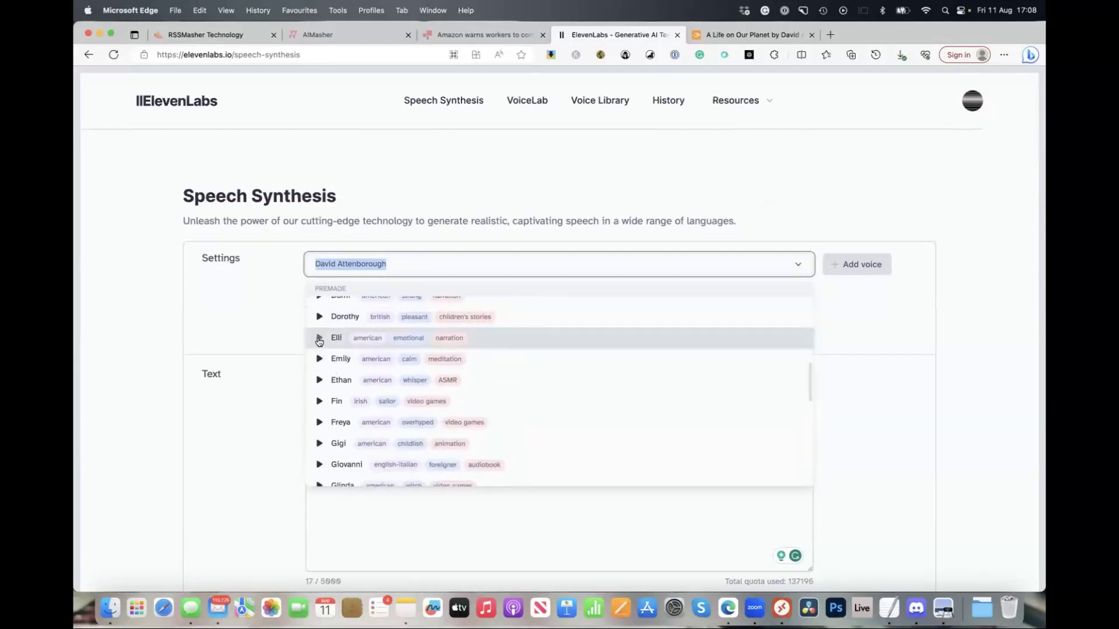
click(240, 313)
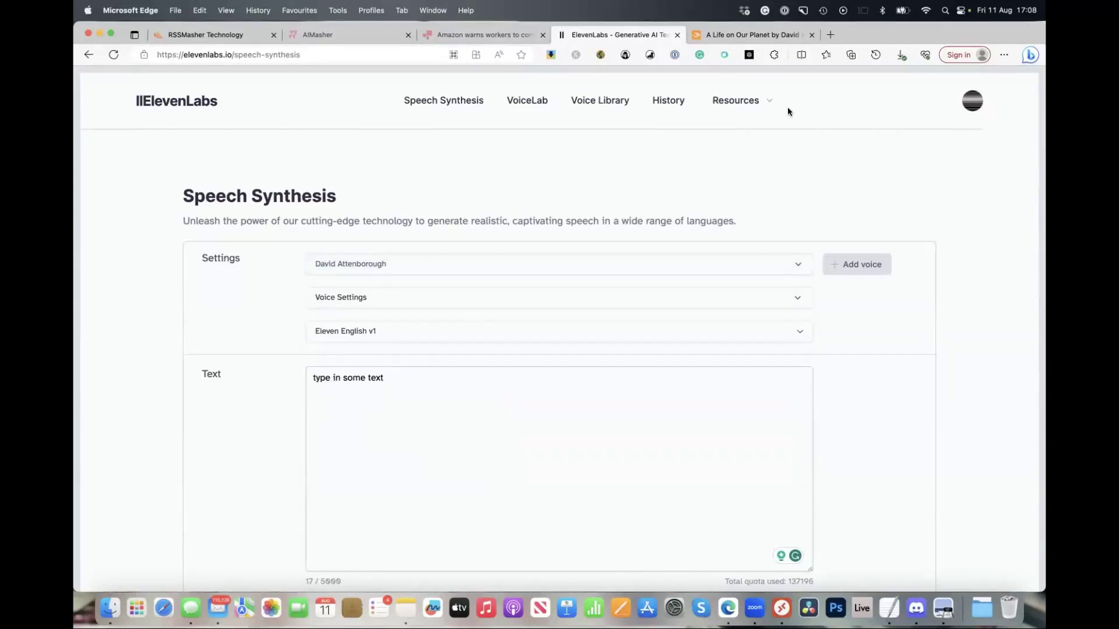
Go to the Subscription page from the account menu and scroll down to the plan cards
click(968, 103)
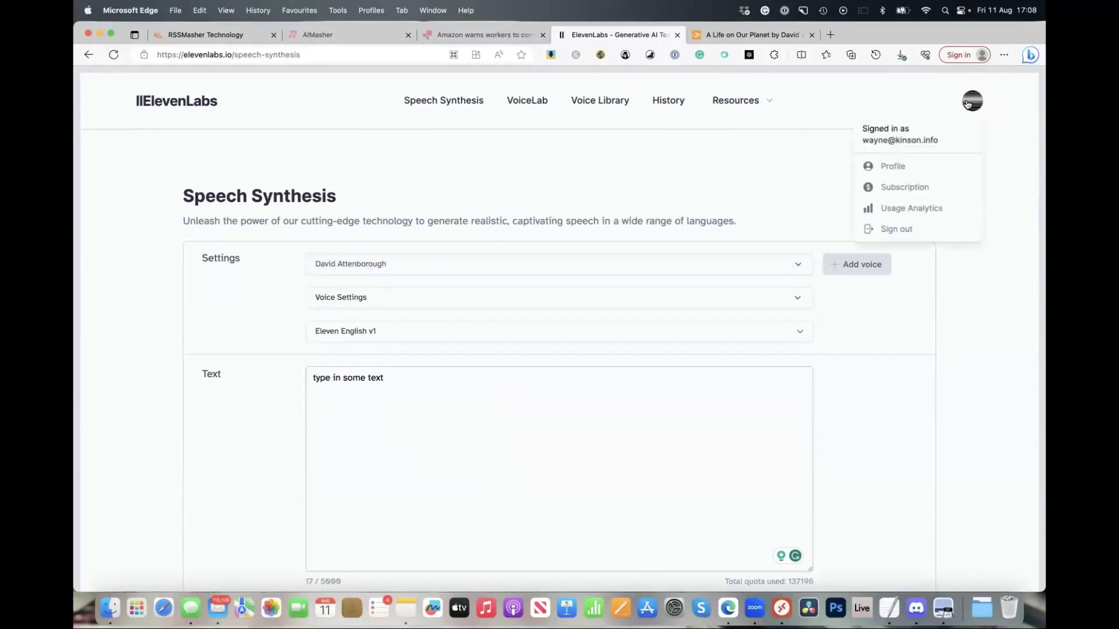
click(922, 187)
scroll(114, 212, down, 10)
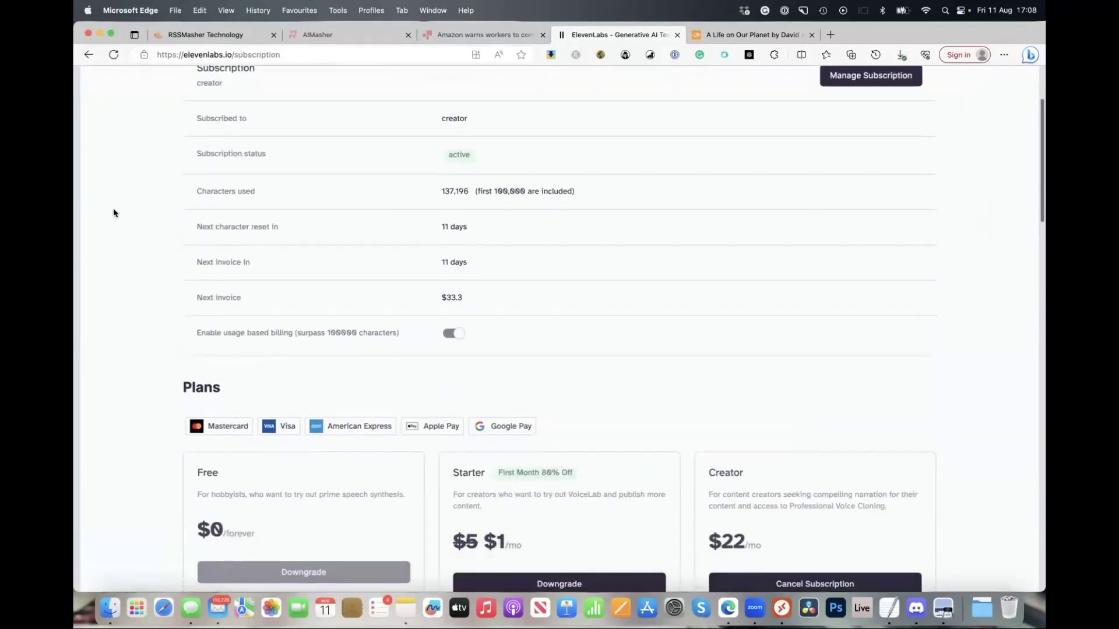
scroll(114, 212, down, 1)
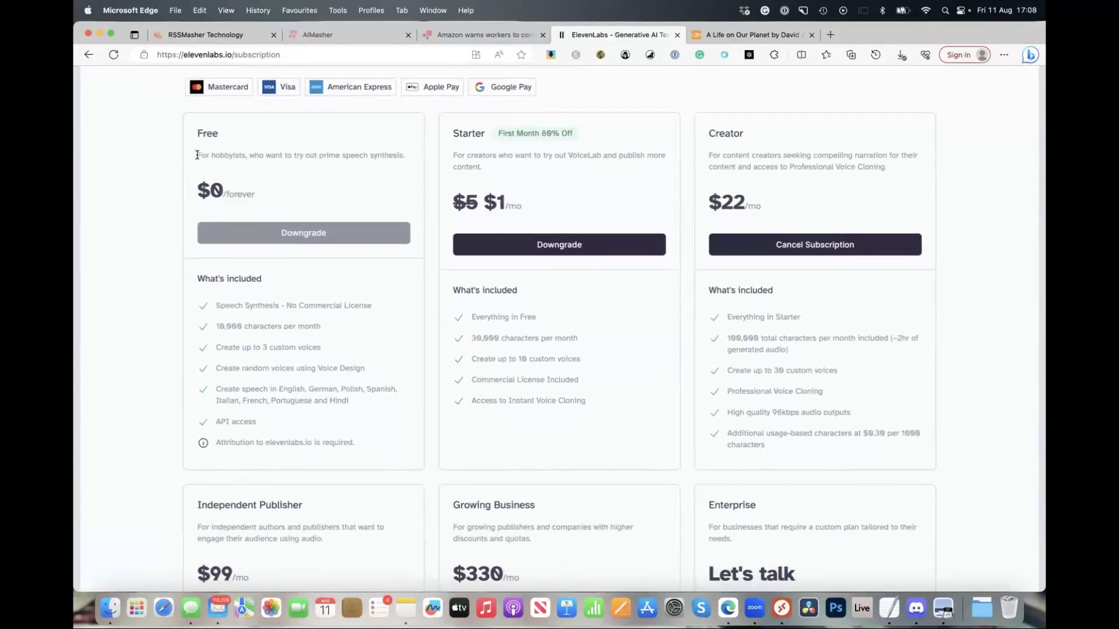
Highlight the Free plan description, its monthly character allowance, and Starter's Commercial License line
drag(204, 155, 394, 157)
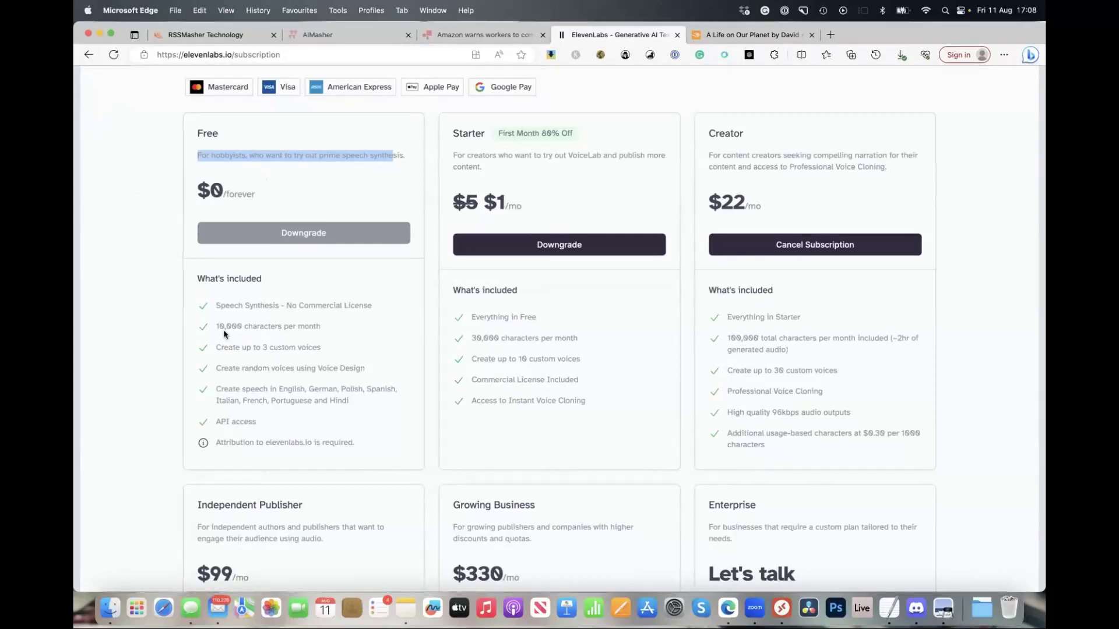
drag(218, 326, 243, 327)
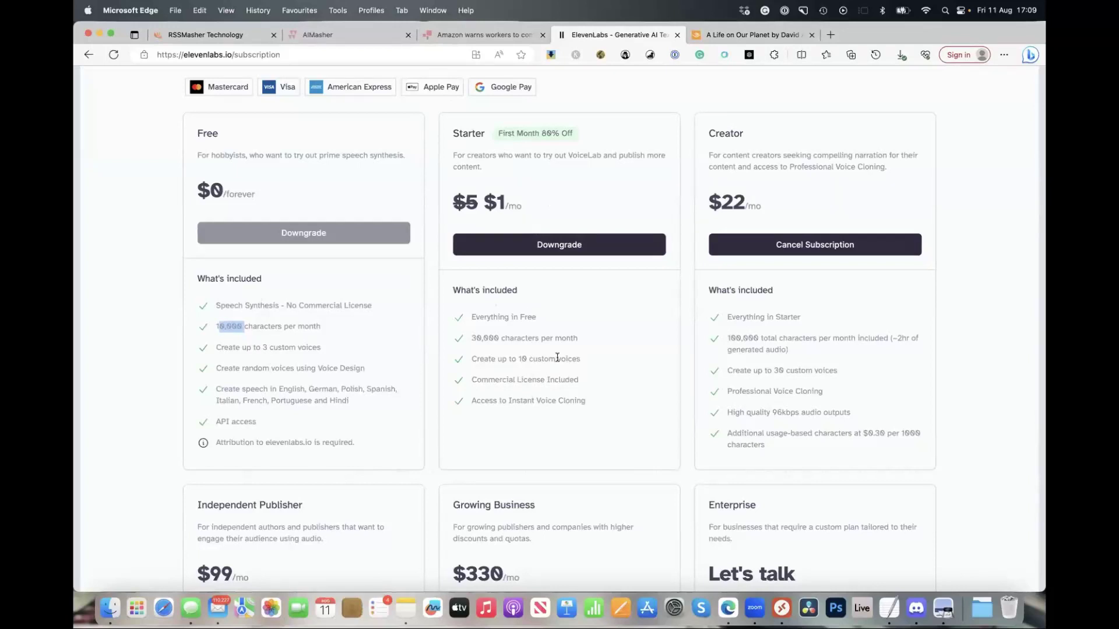
drag(580, 379, 466, 380)
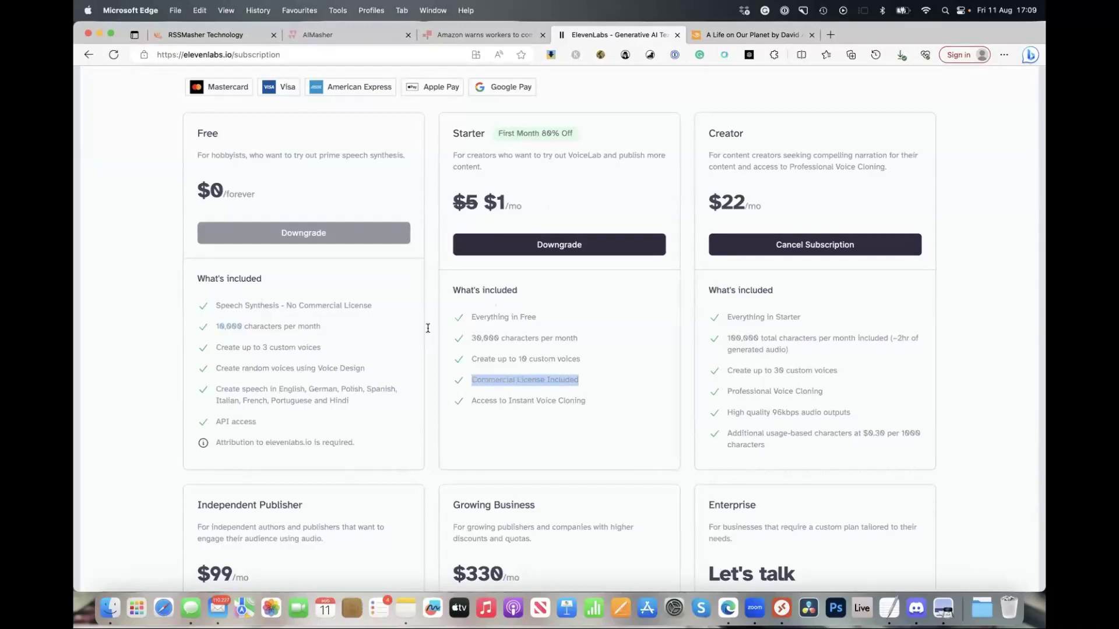
click(584, 383)
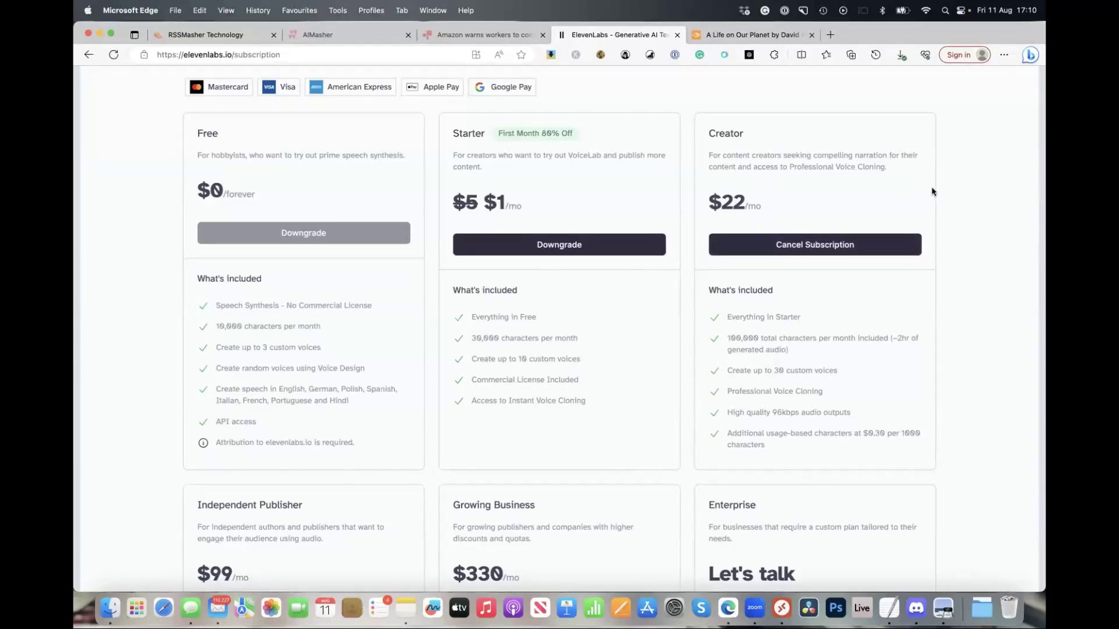
scroll(918, 223, down, 2)
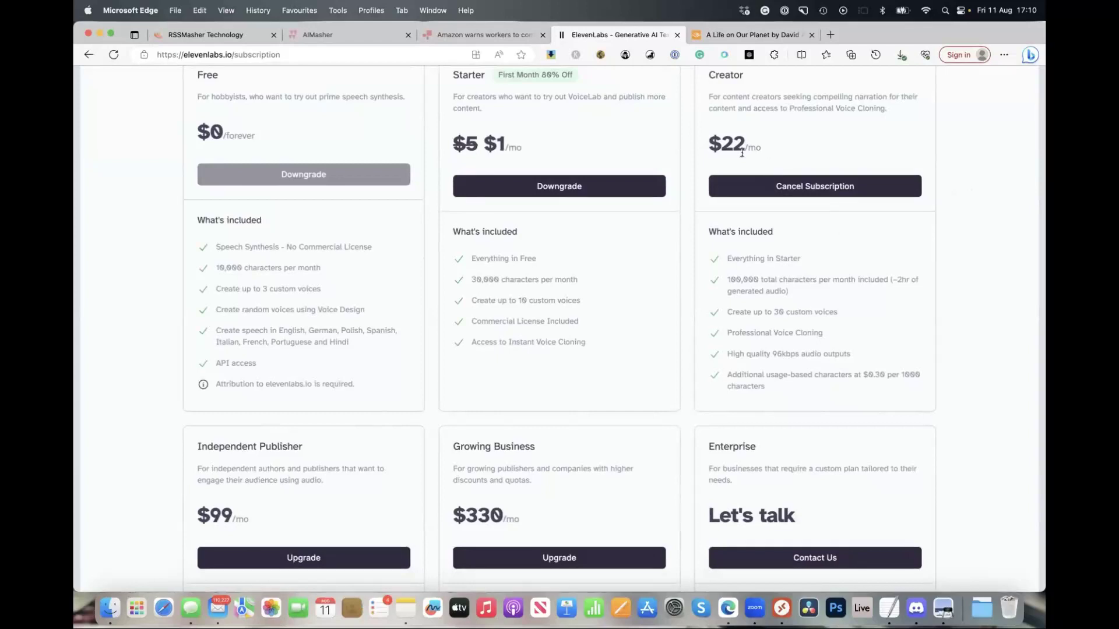
scroll(832, 155, up, 10)
scroll(545, 193, up, 5)
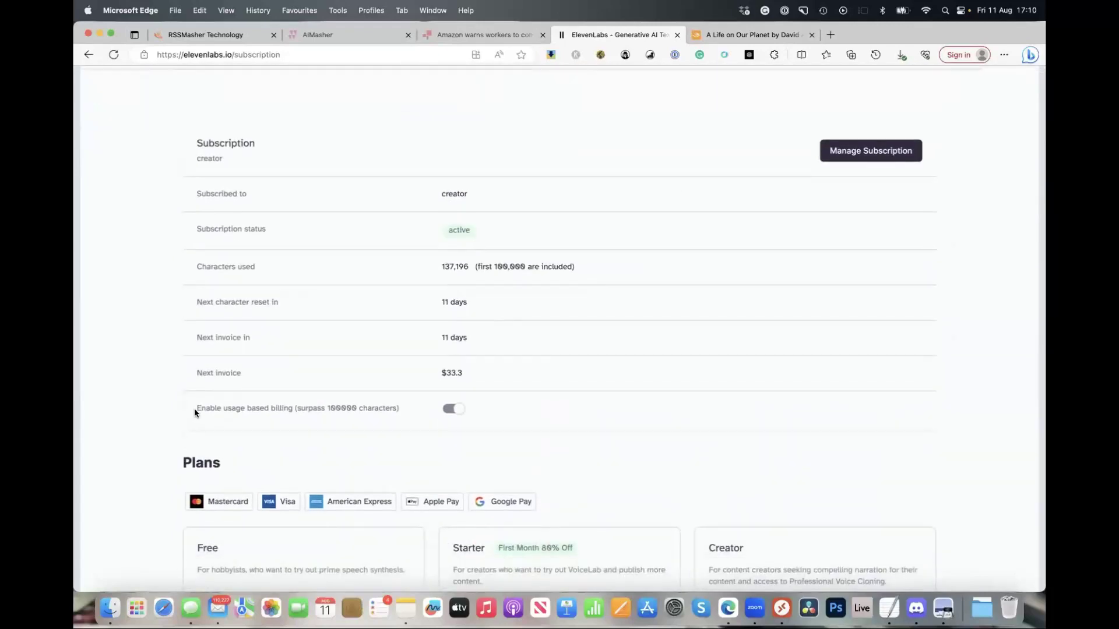
drag(194, 408, 292, 409)
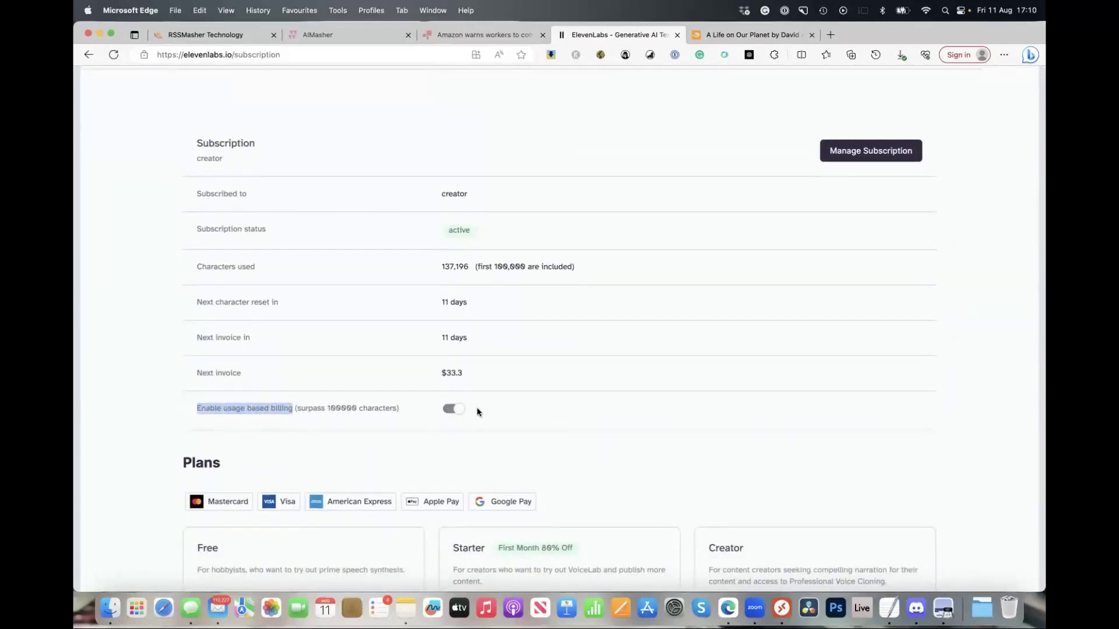
scroll(540, 382, down, 7)
scroll(883, 396, down, 5)
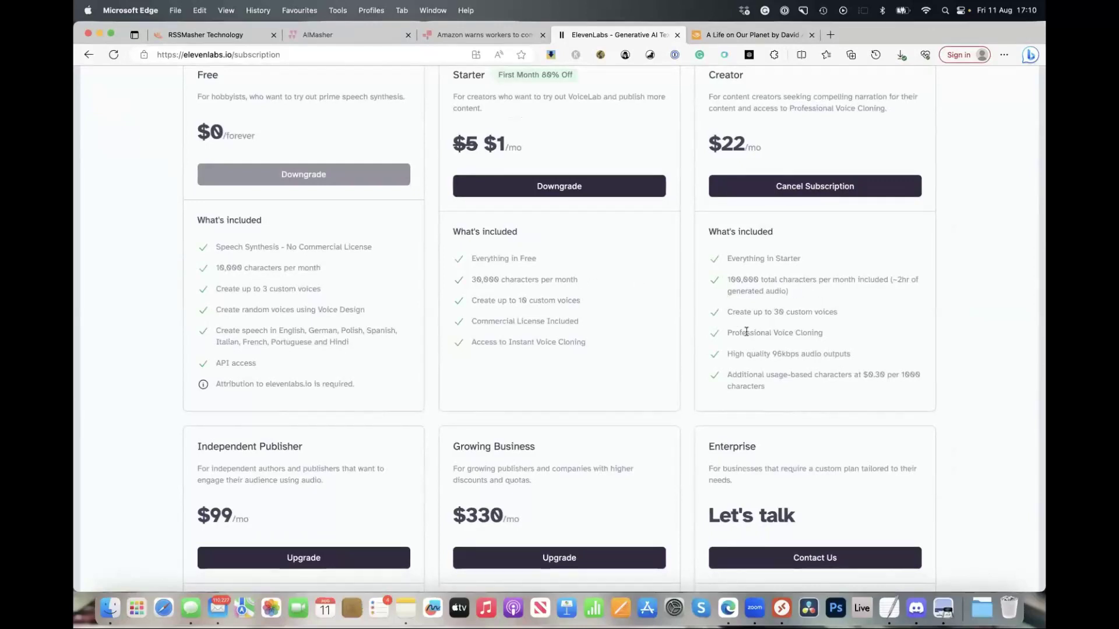
drag(766, 388, 725, 377)
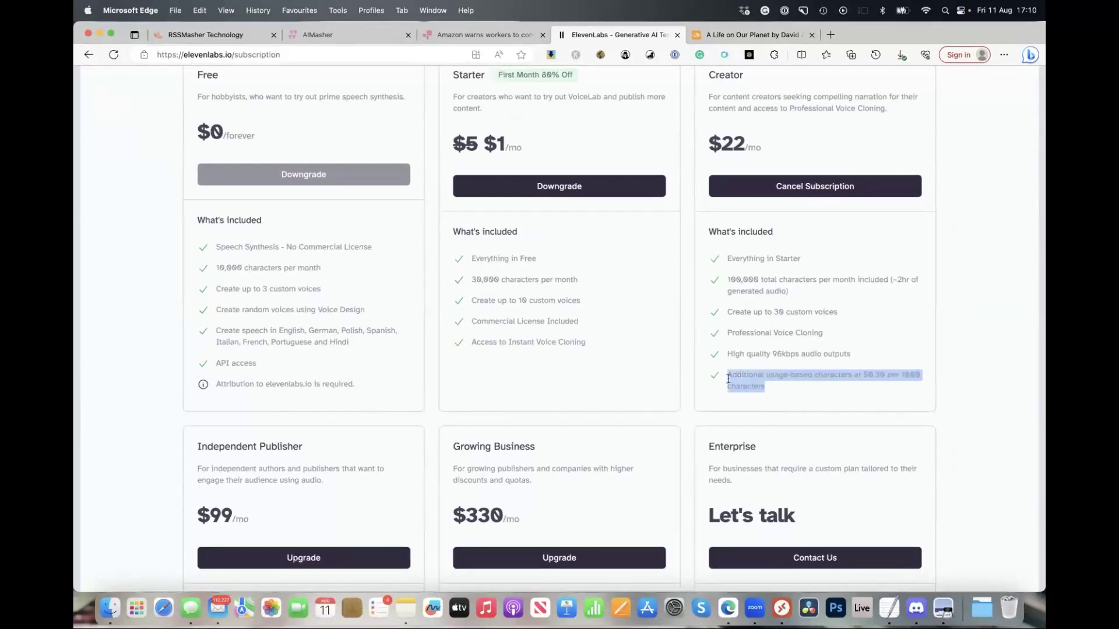
click(882, 375)
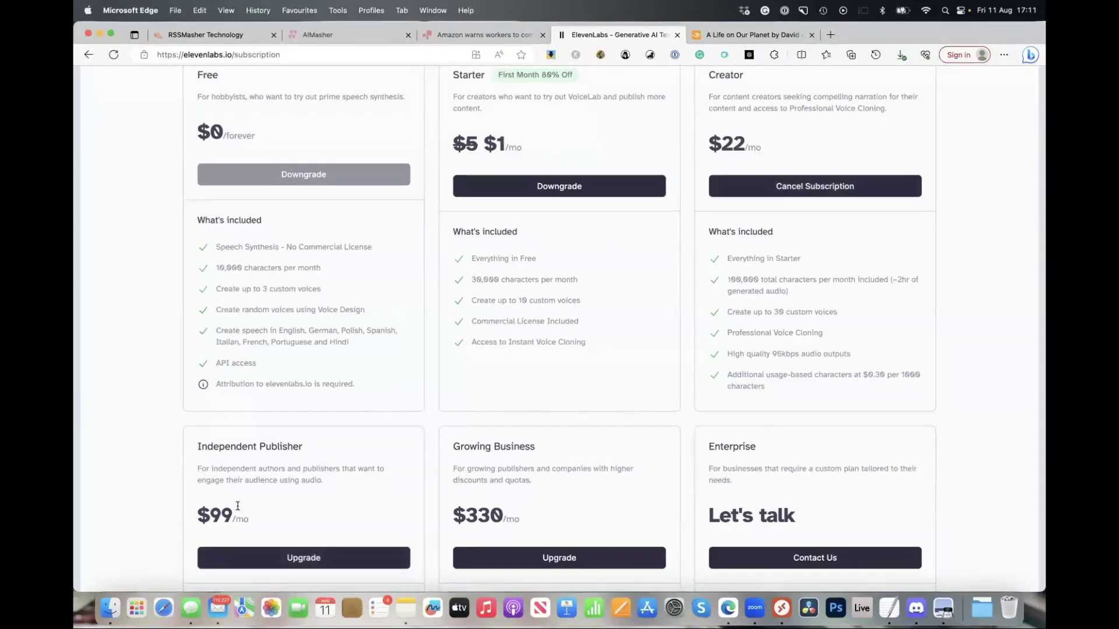
scroll(577, 155, up, 6)
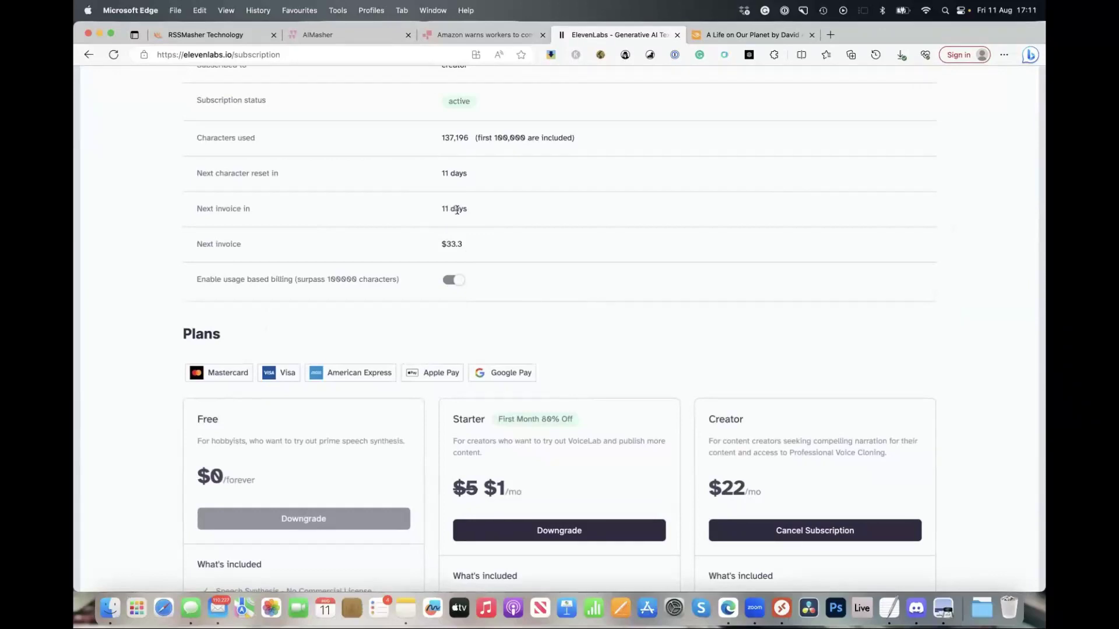
scroll(682, 303, down, 5)
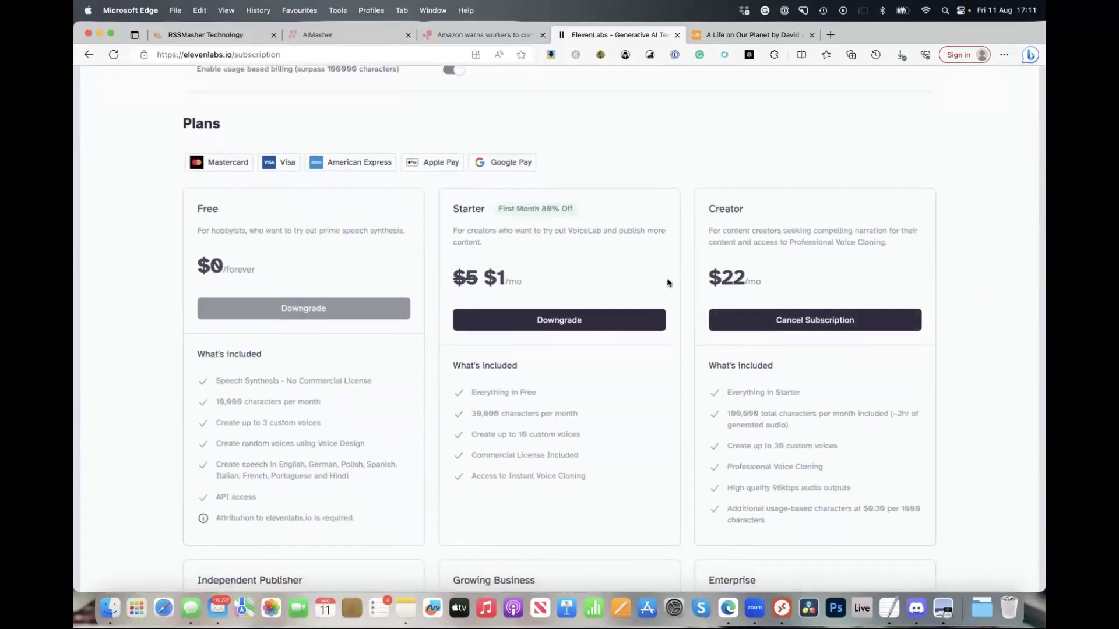
scroll(477, 222, up, 3)
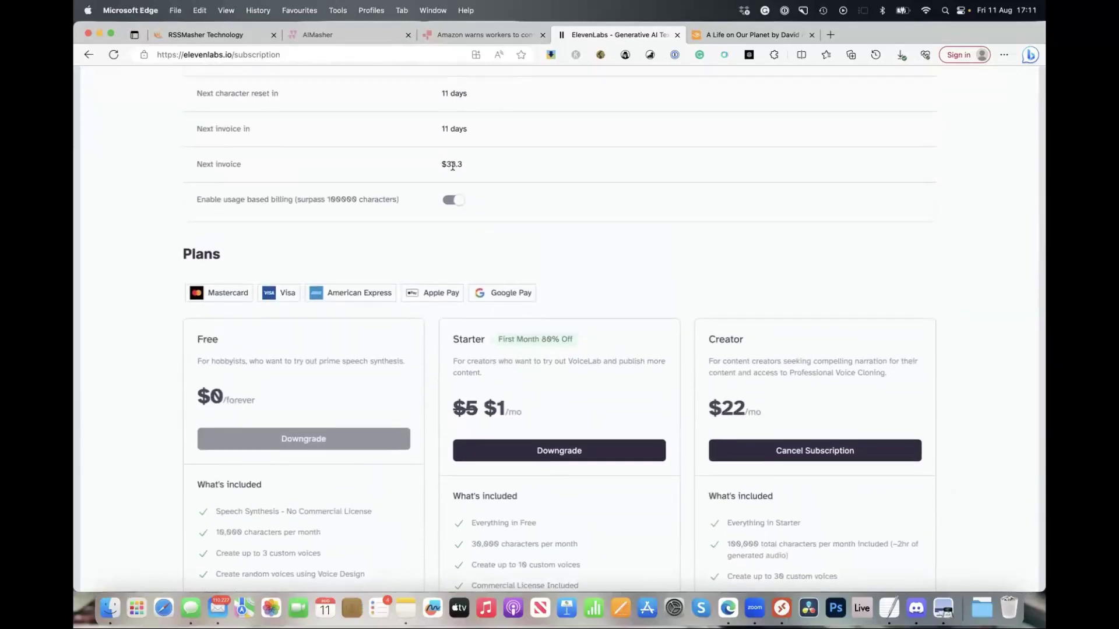
scroll(547, 273, down, 4)
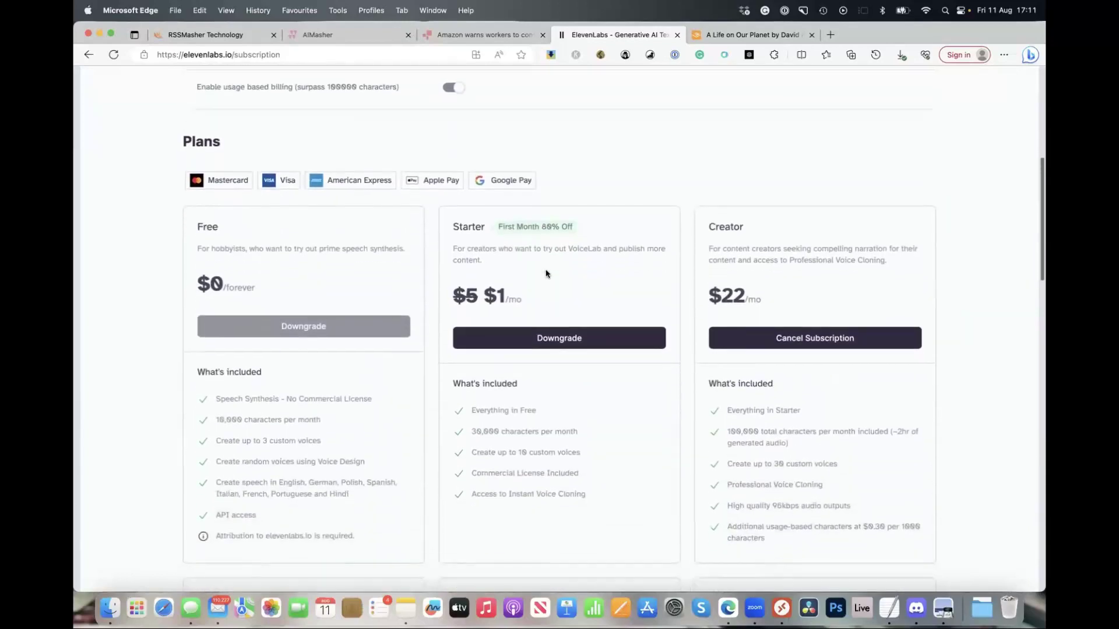
scroll(411, 417, down, 3)
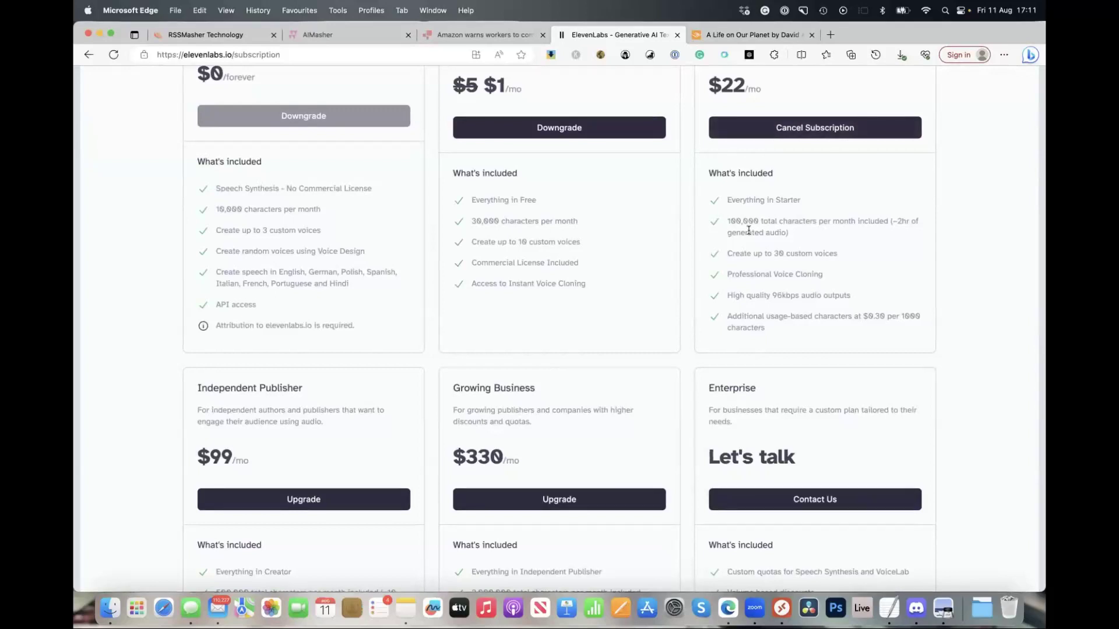
scroll(400, 222, up, 4)
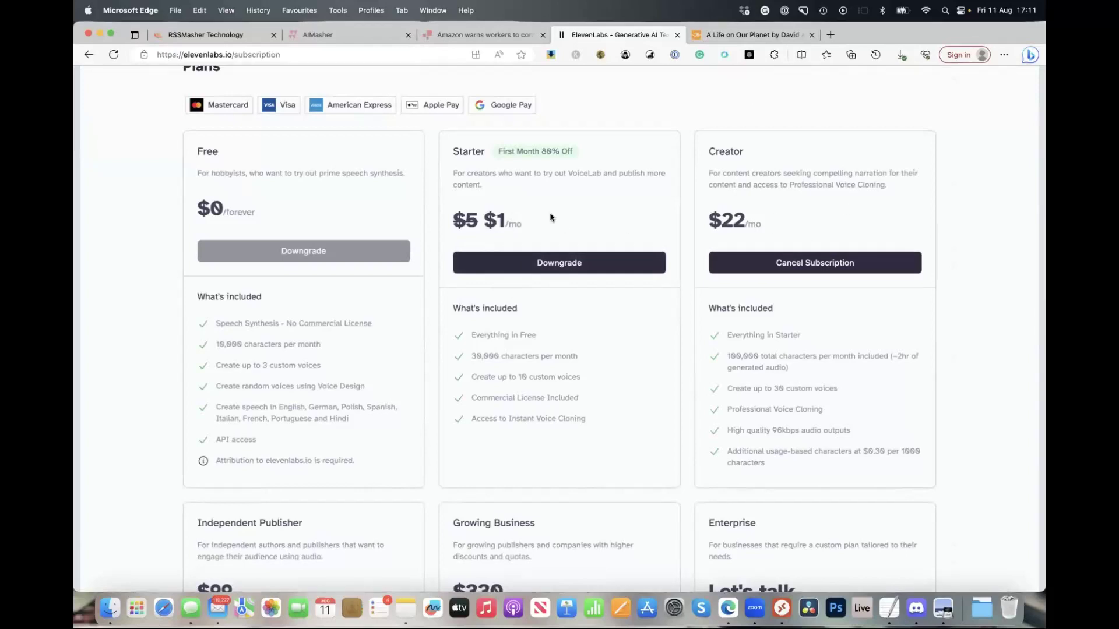
scroll(550, 217, up, 8)
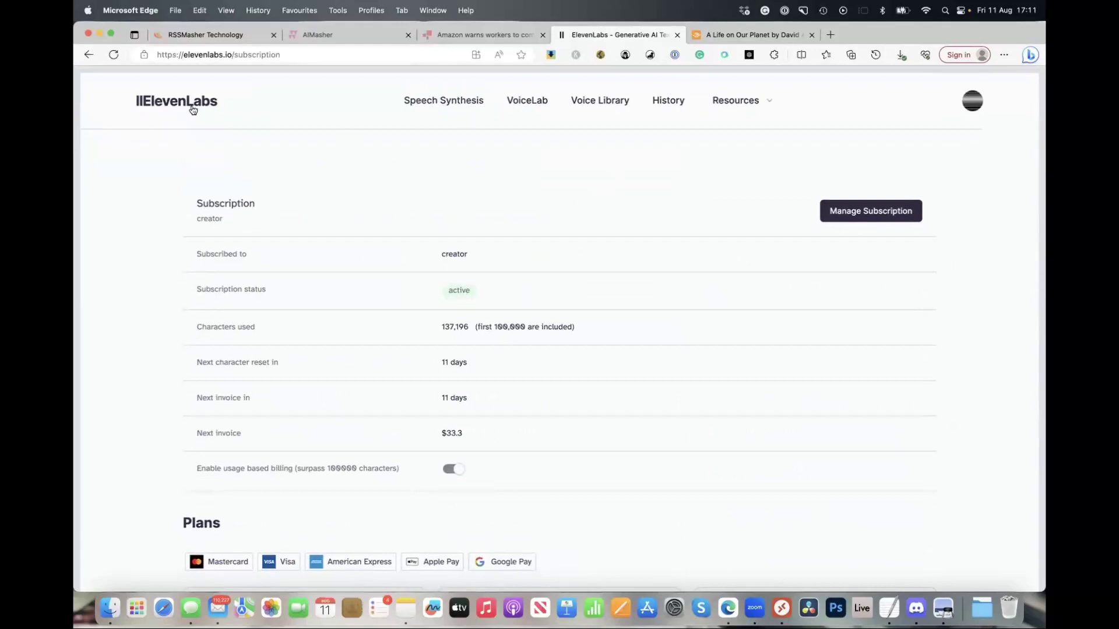
Return to Speech Synthesis and scroll through the list of premade voices
click(445, 103)
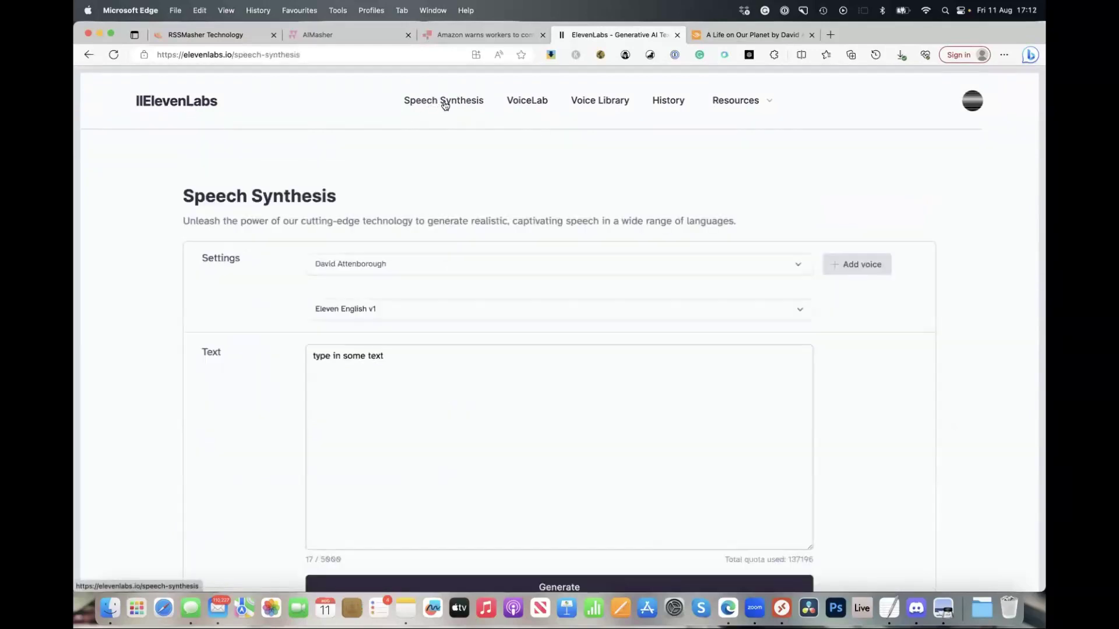
click(414, 267)
scroll(415, 349, down, 5)
scroll(416, 353, down, 1)
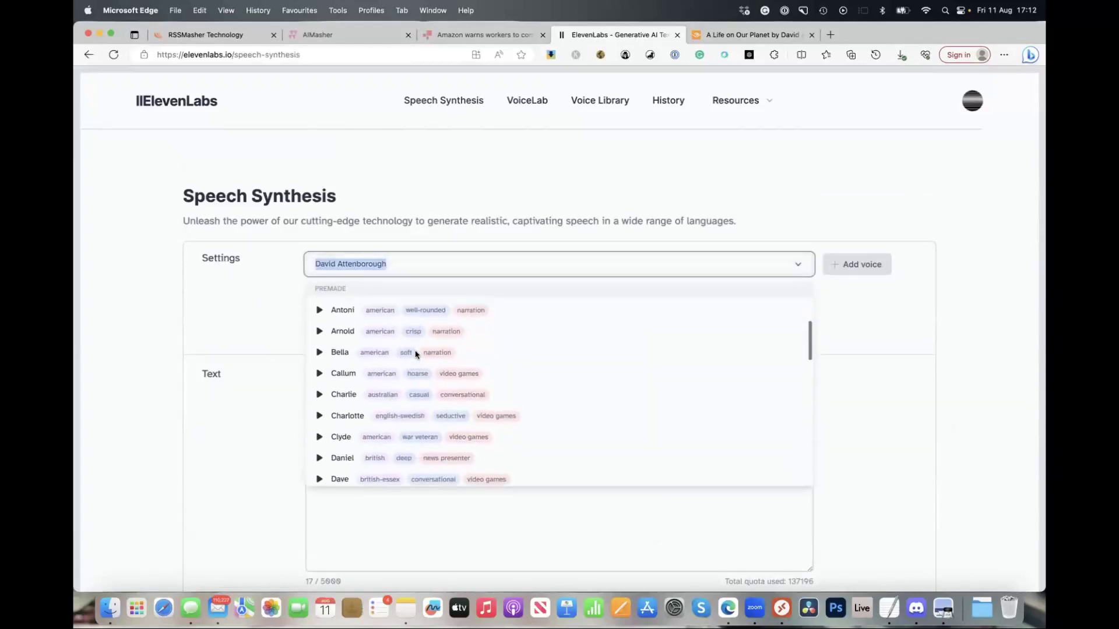
scroll(390, 315, up, 4)
scroll(395, 324, down, 4)
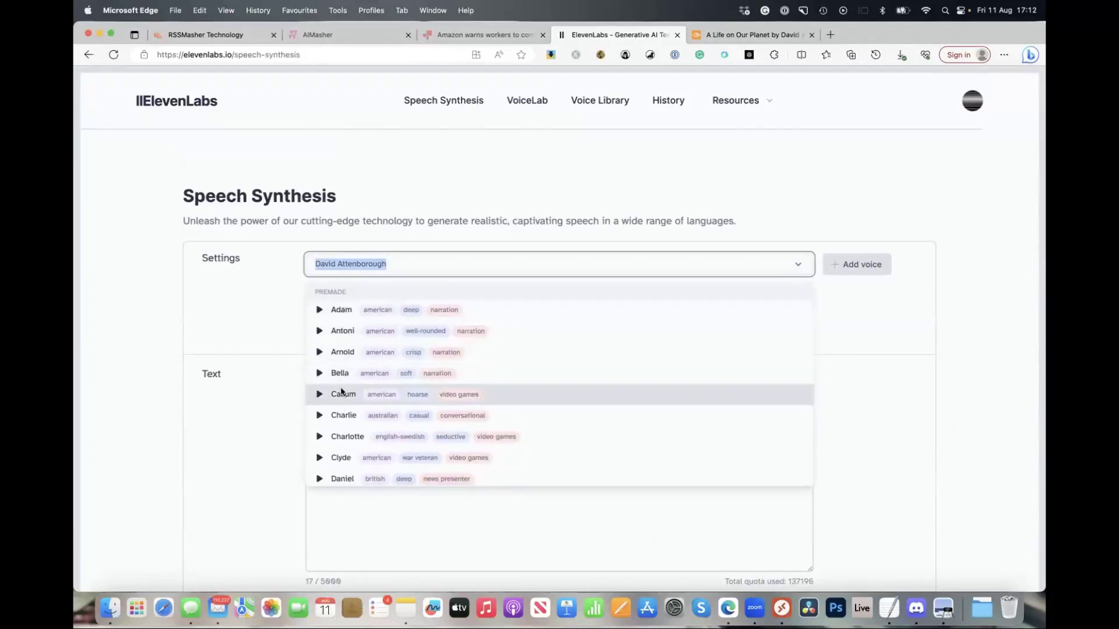
scroll(342, 401, down, 2)
scroll(342, 401, down, 6)
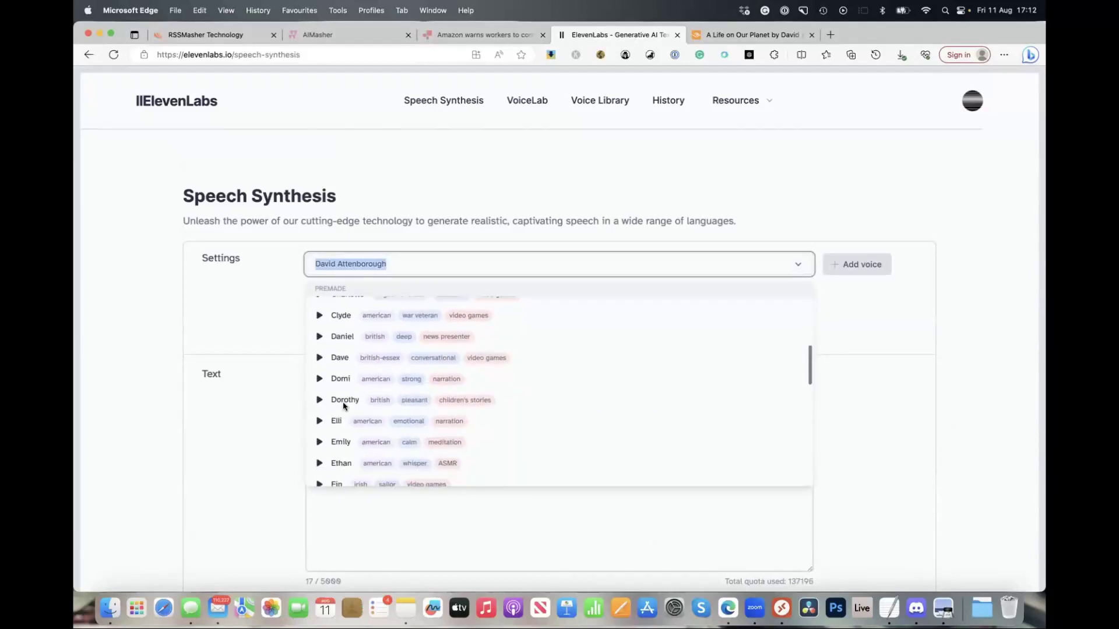
scroll(342, 404, down, 3)
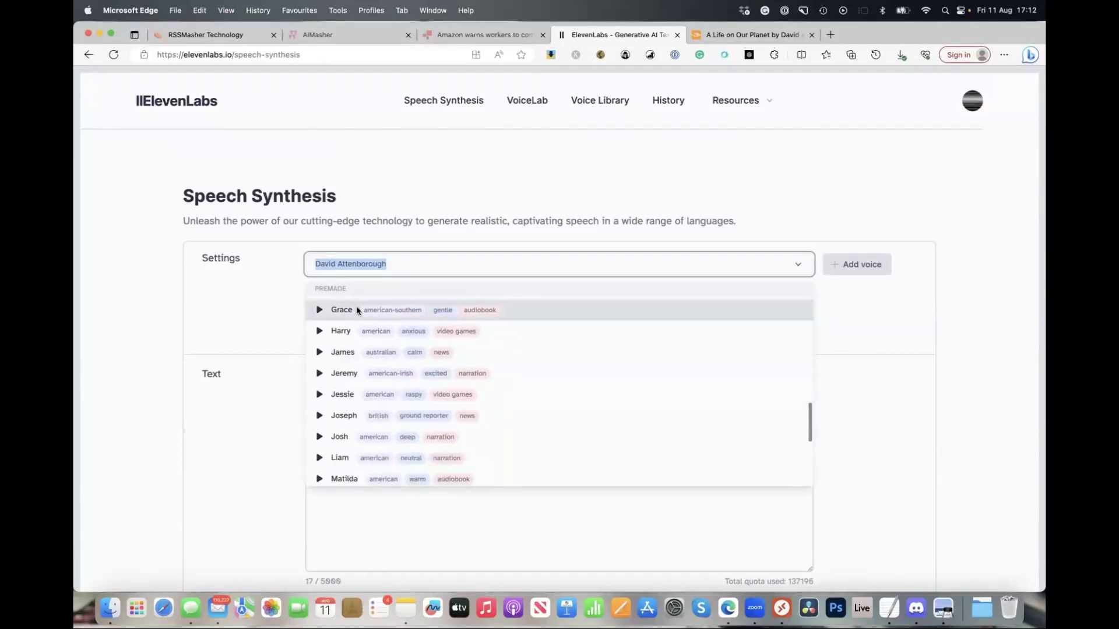
Preview the Grace, Harry and Adam voices at higher volume, then select Adam
click(319, 310)
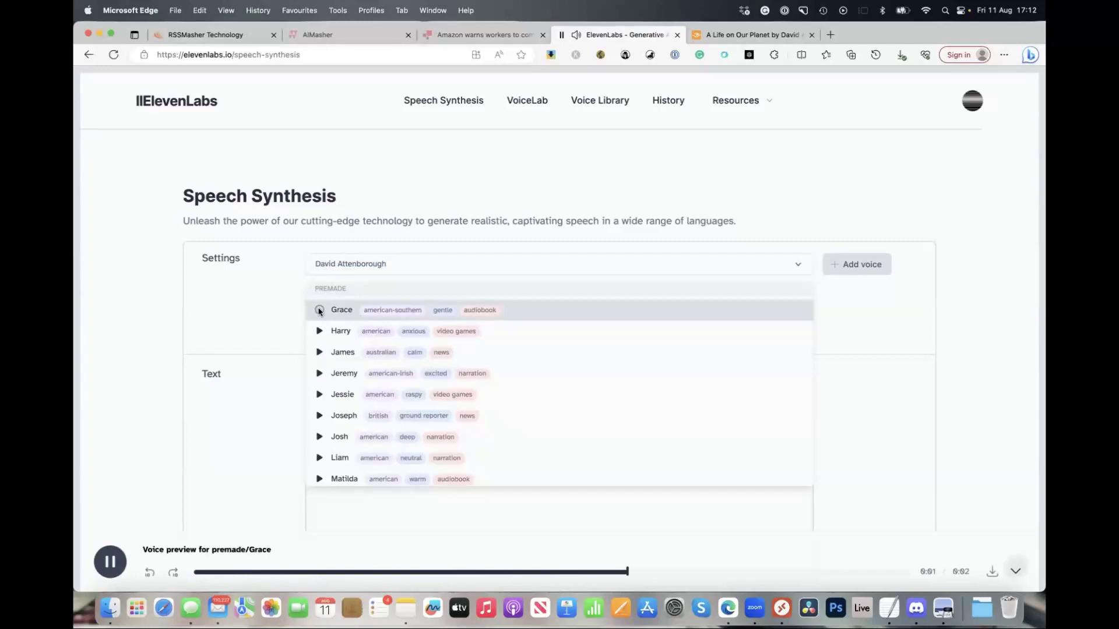
click(319, 332)
key(XF86AudioRaiseVolume)
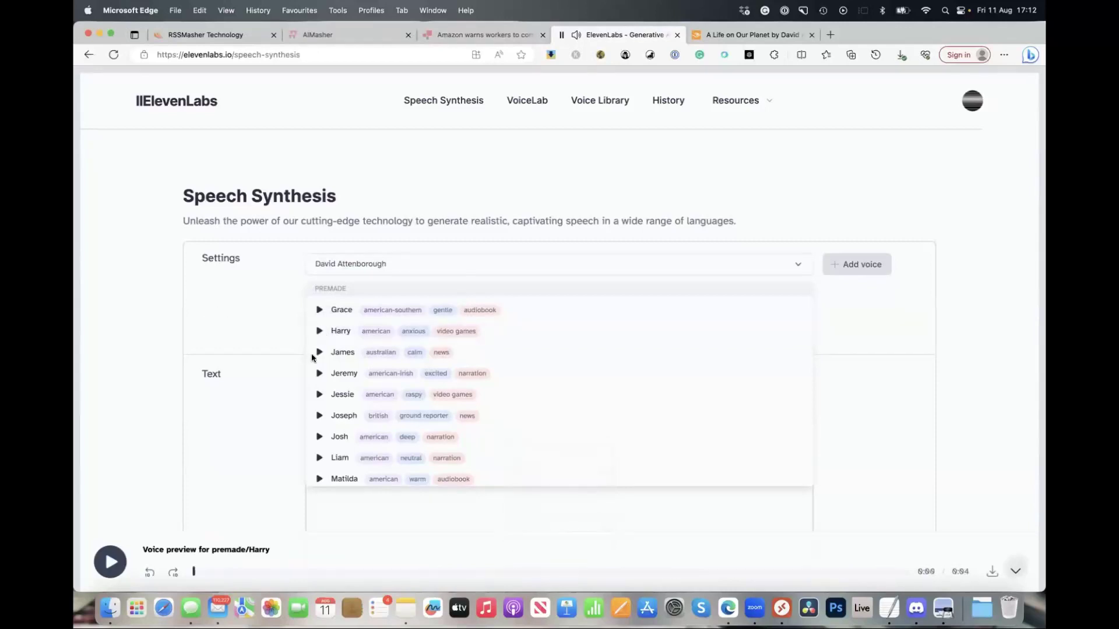
scroll(345, 355, up, 5)
click(319, 344)
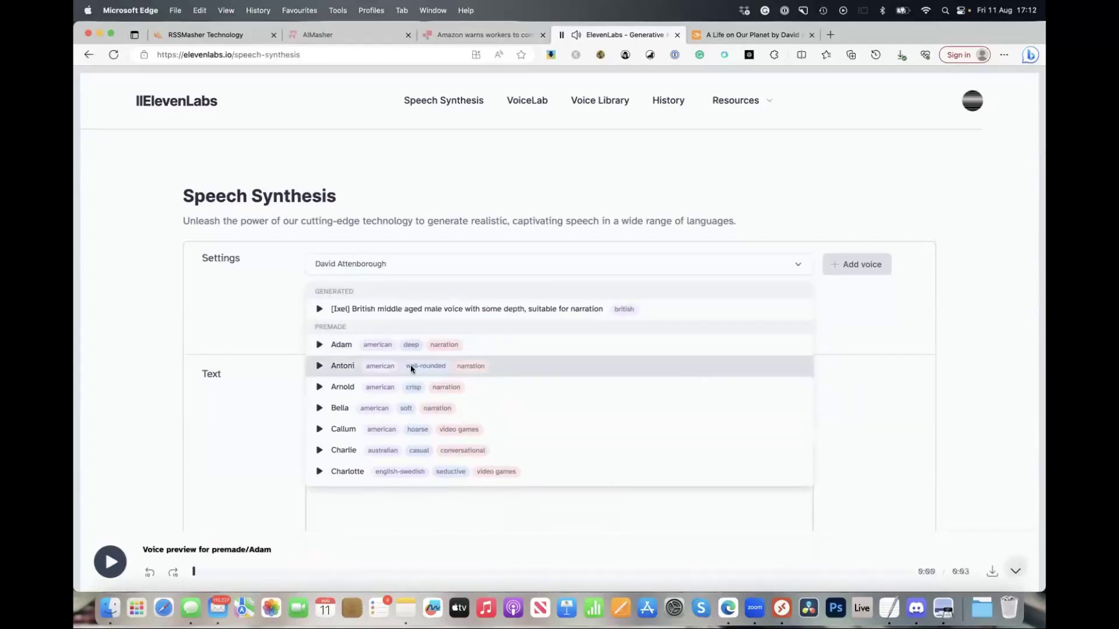
click(340, 345)
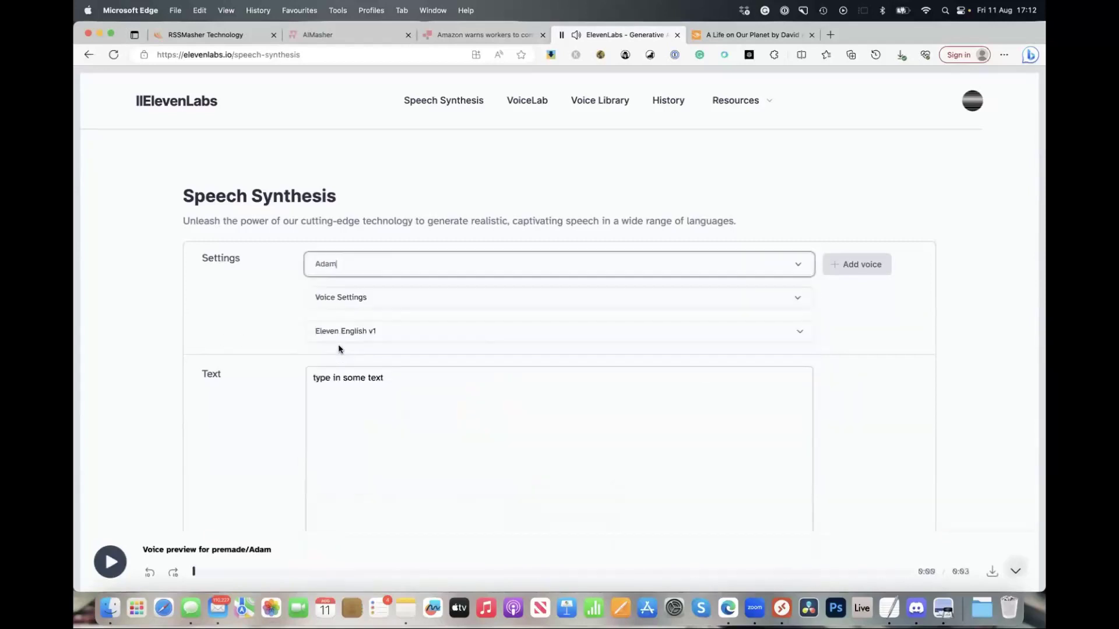
Expand Voice Settings to show Stability at 56% and Clarity + Similarity at 75%
click(367, 299)
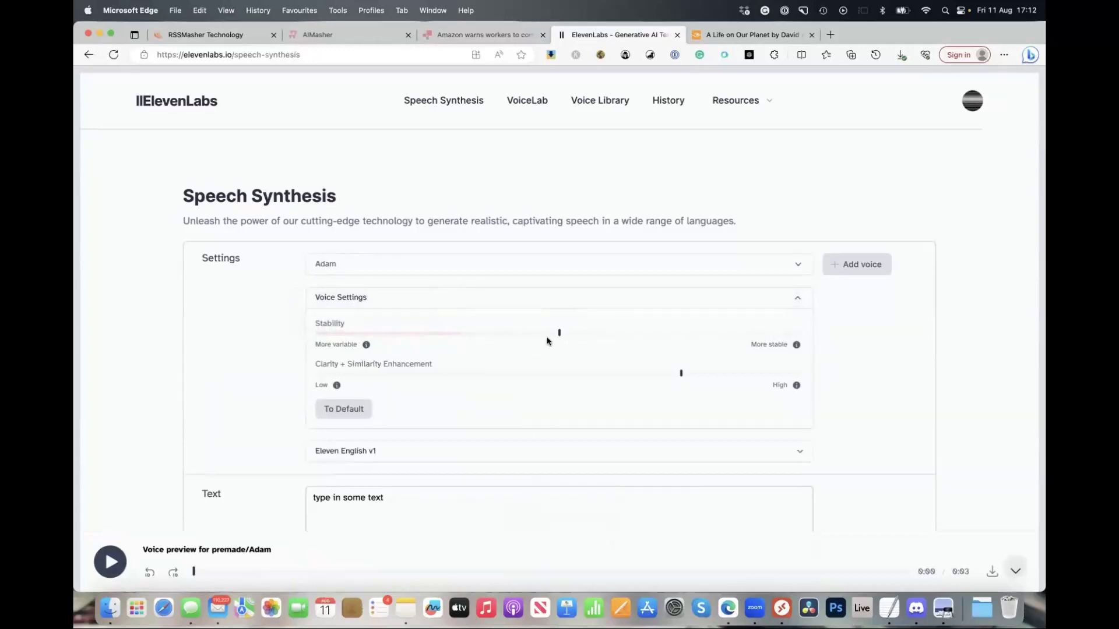
mouse_move(365, 346)
mouse_move(559, 332)
mouse_move(681, 376)
scroll(602, 389, down, 3)
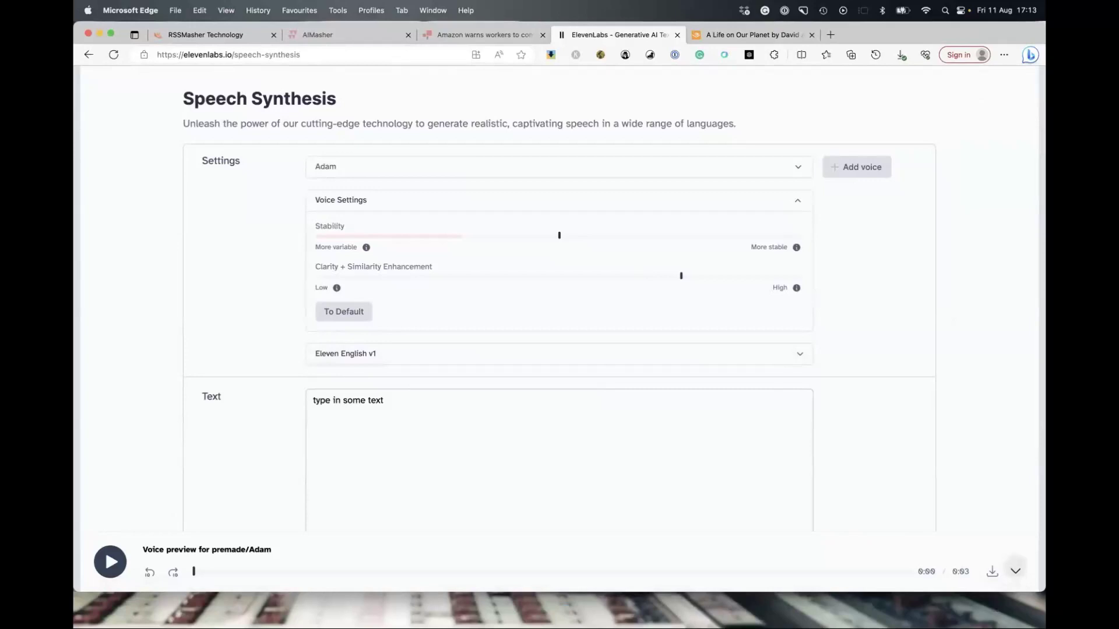
Replace the text with 'This is a test for geek out fridays. We are showing the skills of ele…' and generate it
click(464, 505)
key(super+a)
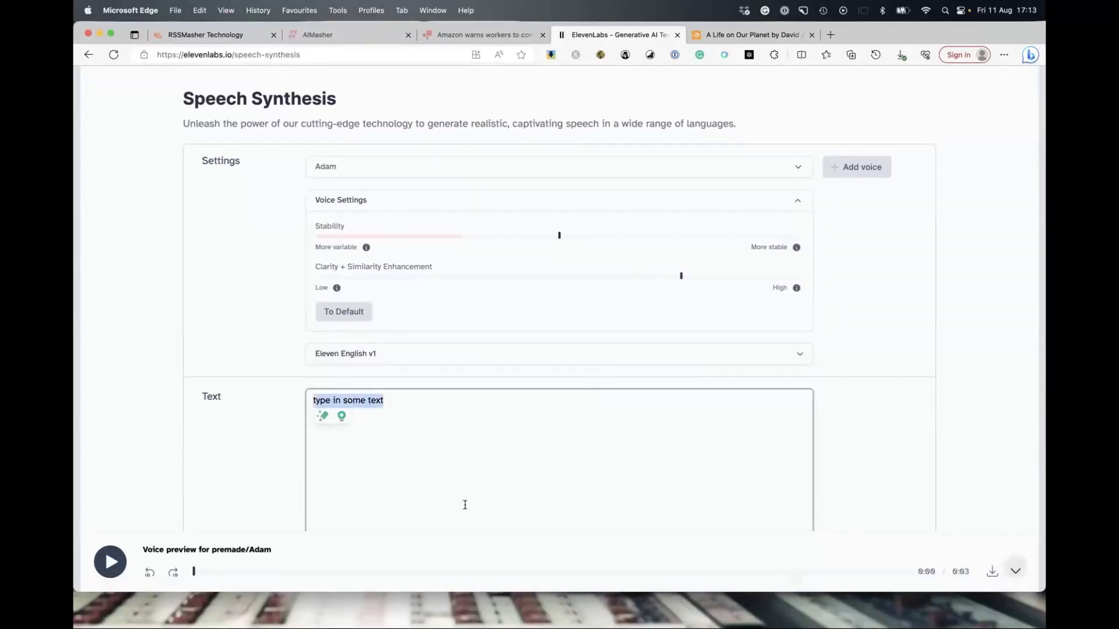
text(This is a t)
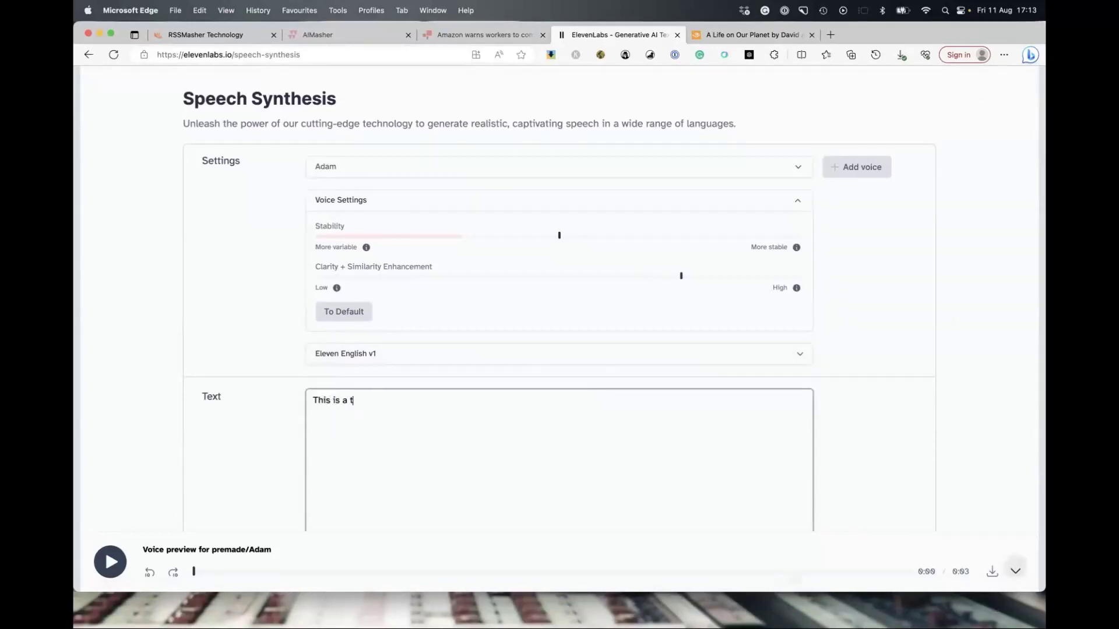
text(est for geek out fridays. We are showi)
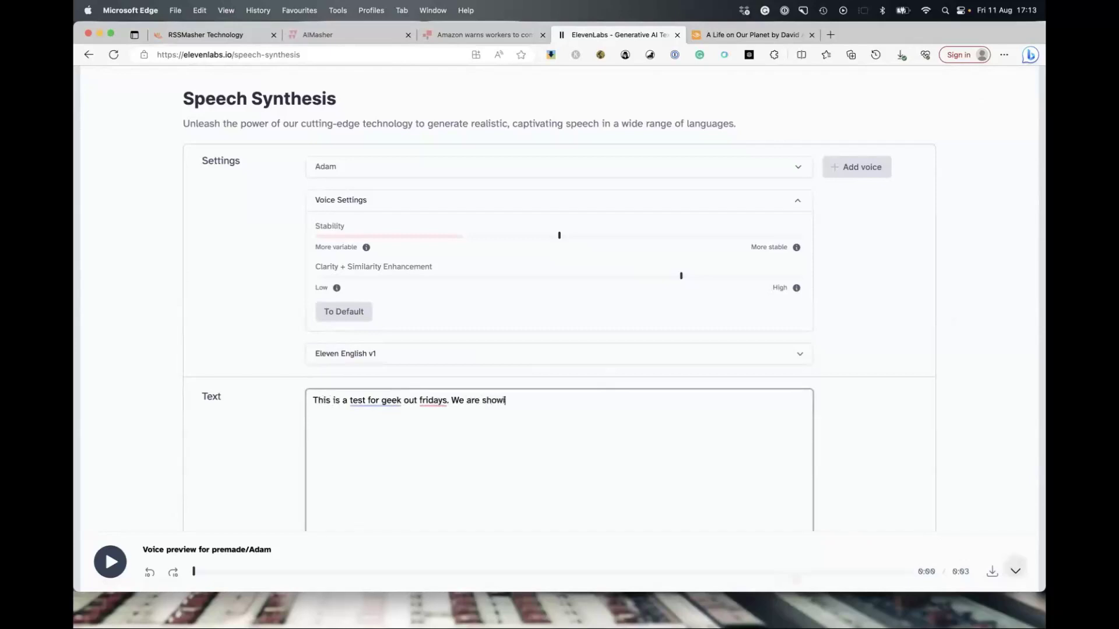
text(ng the skills of ele)
scroll(455, 413, down, 5)
click(573, 458)
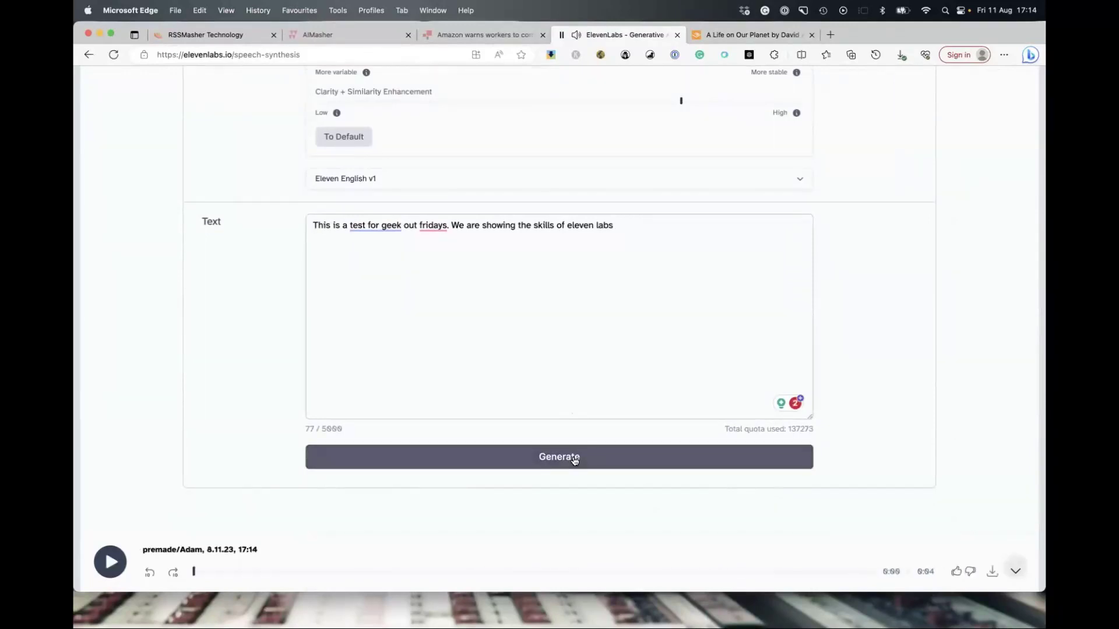
Regenerate the speech, lower Clarity + Similarity to 43%, and generate again
click(574, 461)
scroll(681, 208, up, 2)
drag(681, 208, 524, 205)
scroll(524, 205, down, 3)
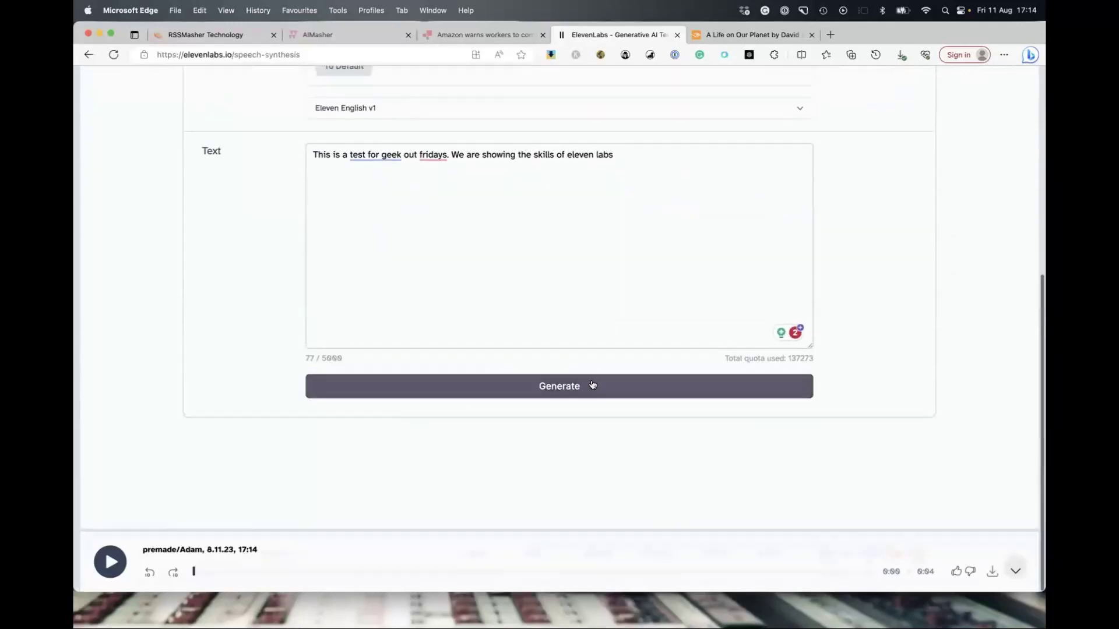
click(586, 388)
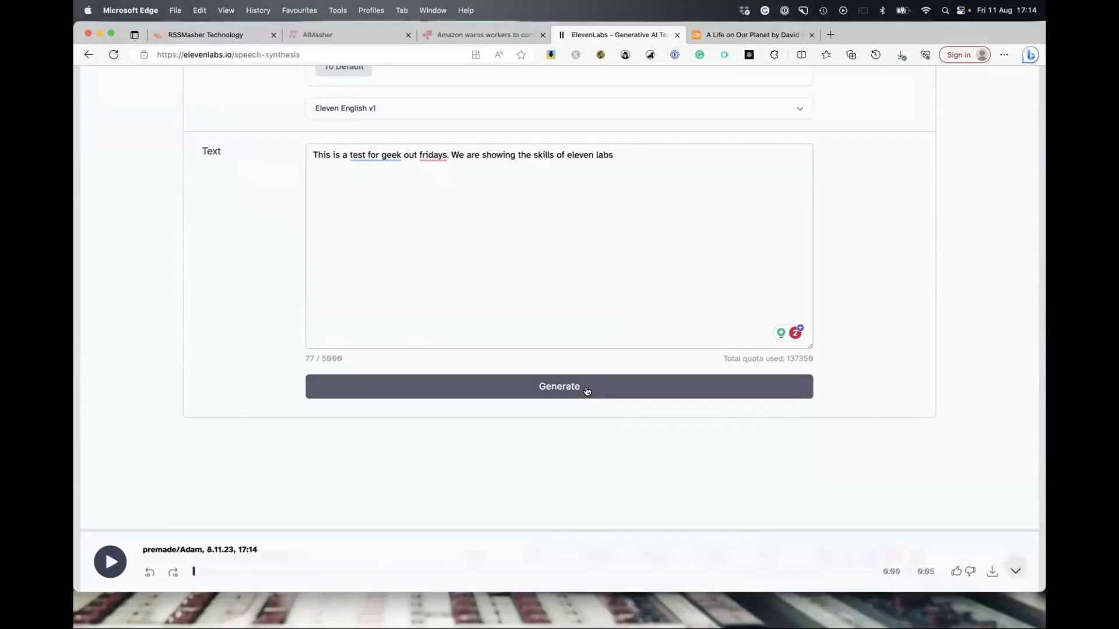
Set Clarity + Similarity to 46%, lower Stability from 50% to 22%, and regenerate the speech
scroll(949, 308, up, 5)
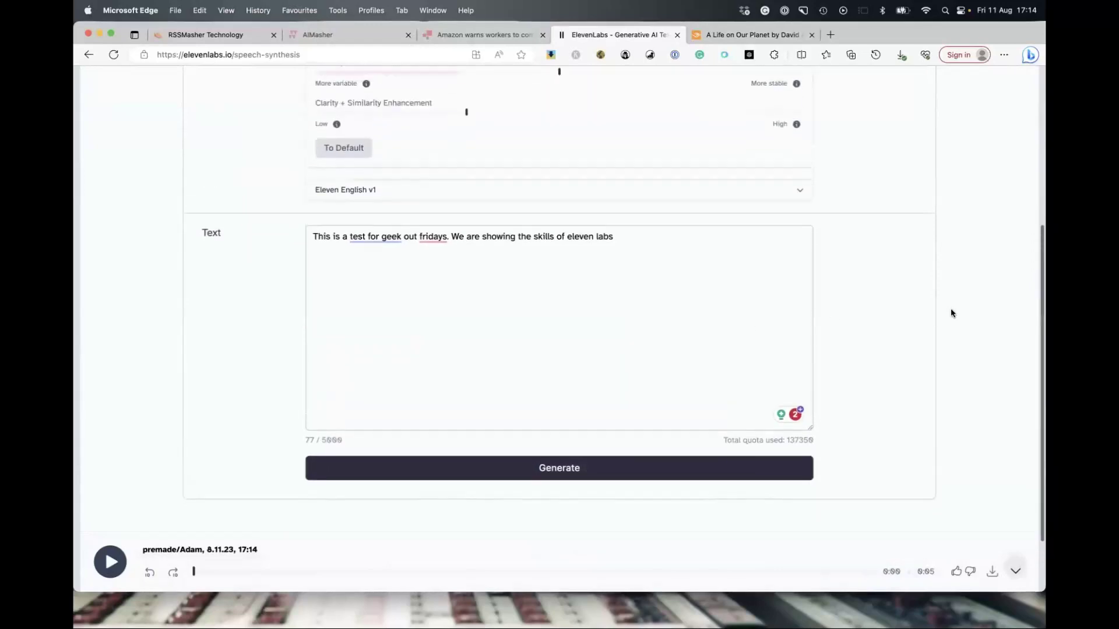
drag(464, 230, 556, 235)
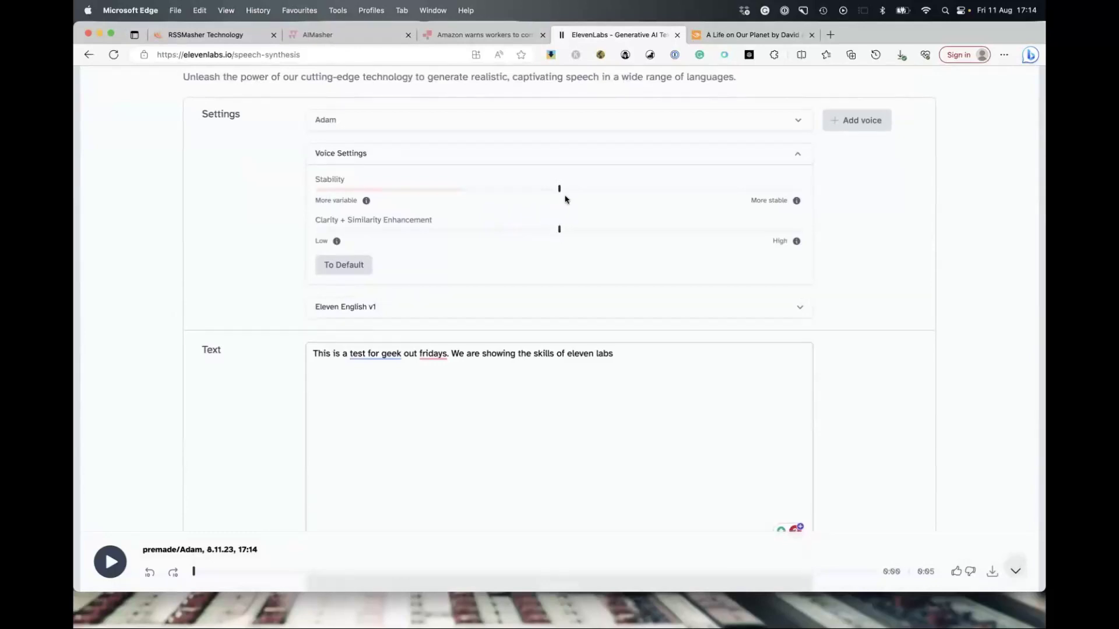
mouse_move(560, 191)
drag(561, 191, 415, 190)
scroll(441, 251, down, 3)
scroll(445, 349, down, 2)
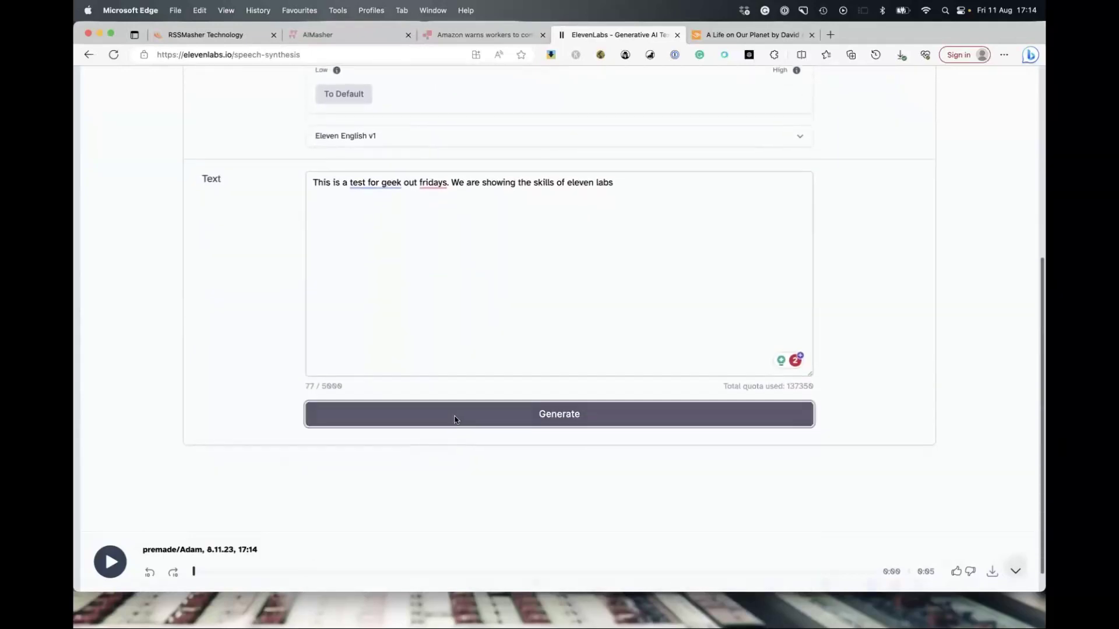
click(455, 415)
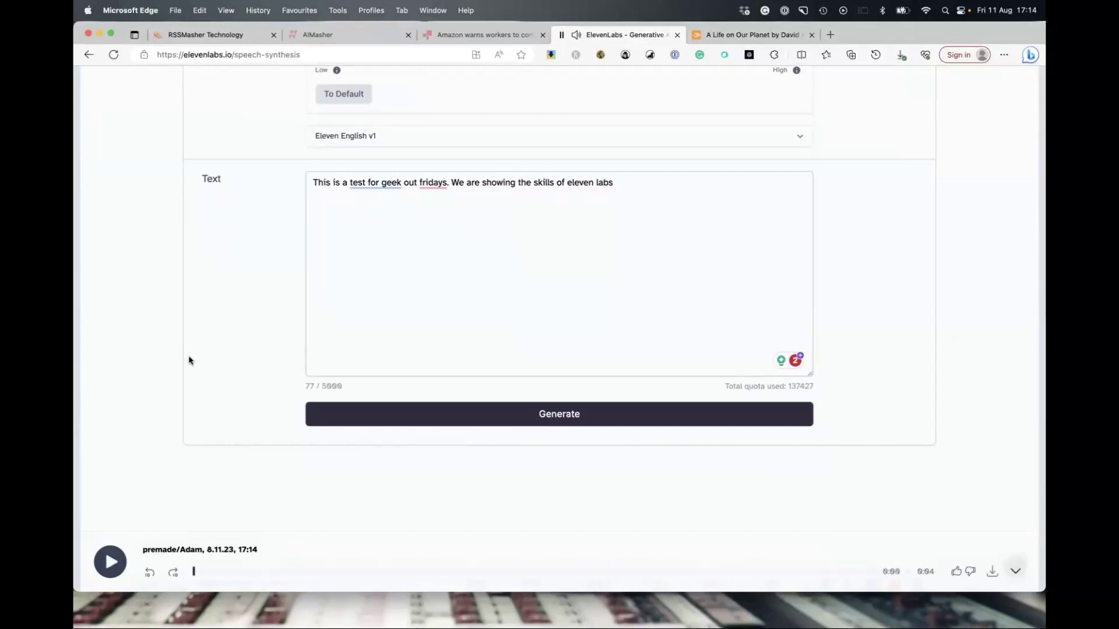
scroll(501, 384, up, 5)
mouse_move(411, 247)
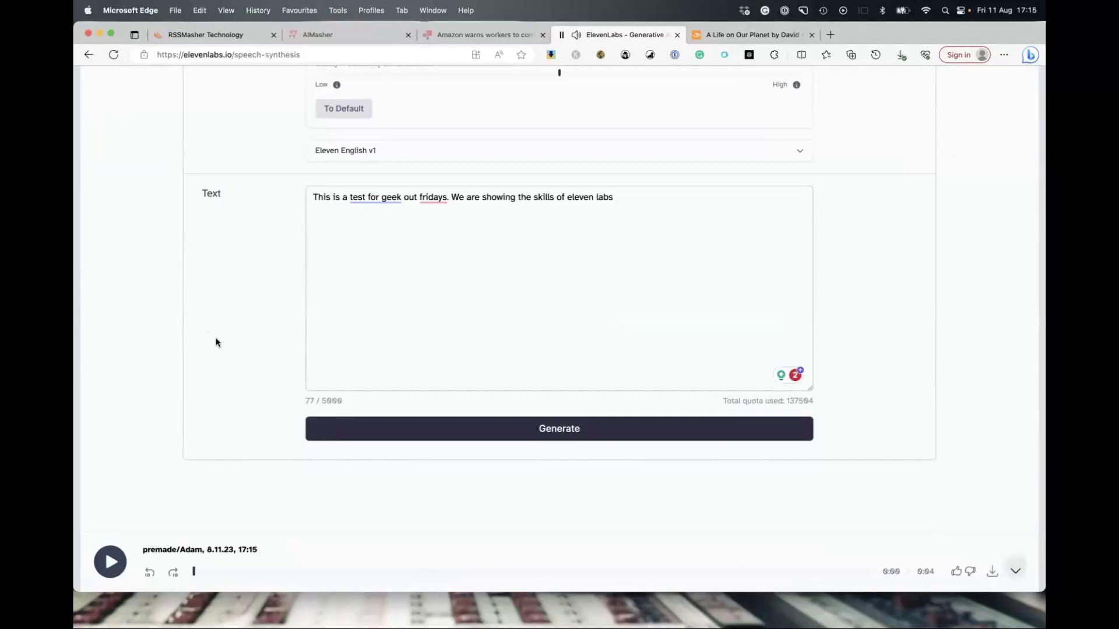
scroll(205, 340, up, 5)
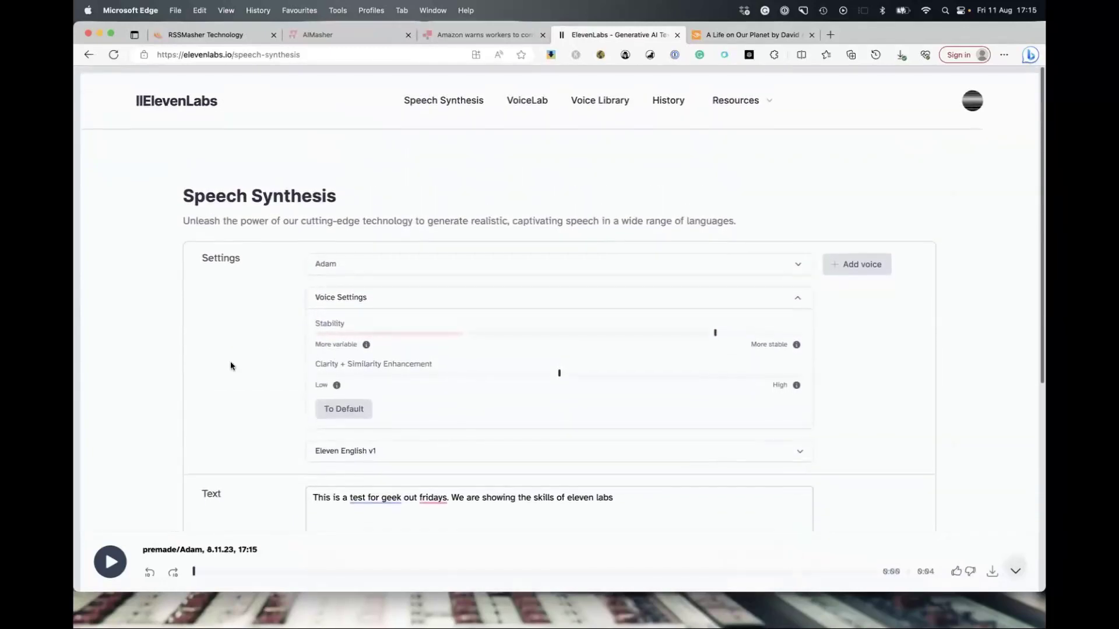
scroll(638, 501, down, 2)
scroll(642, 458, down, 1)
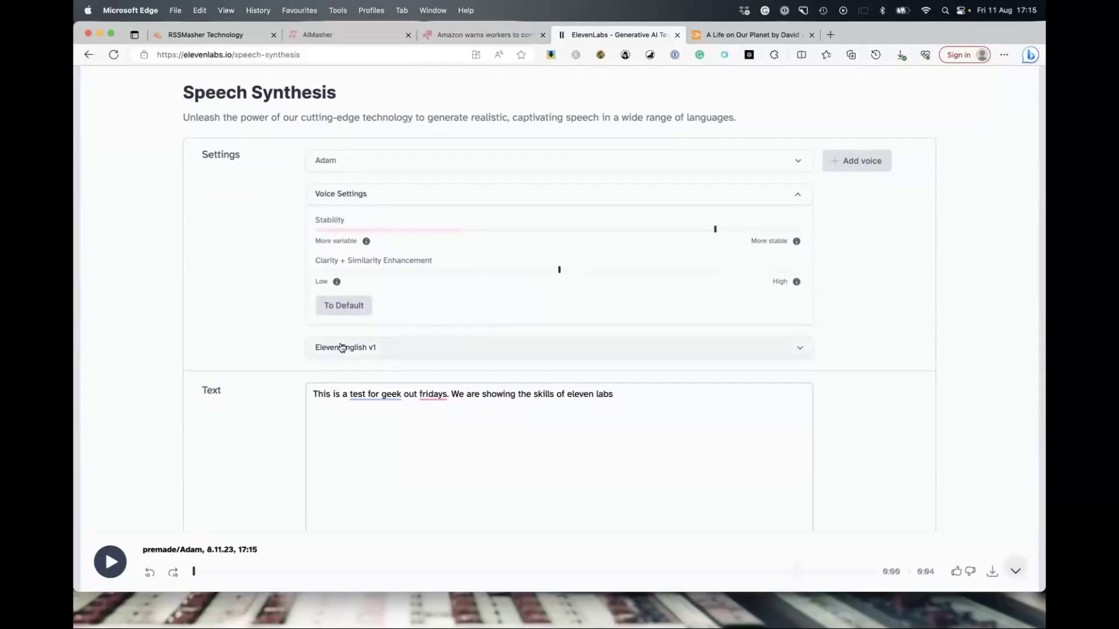
click(431, 357)
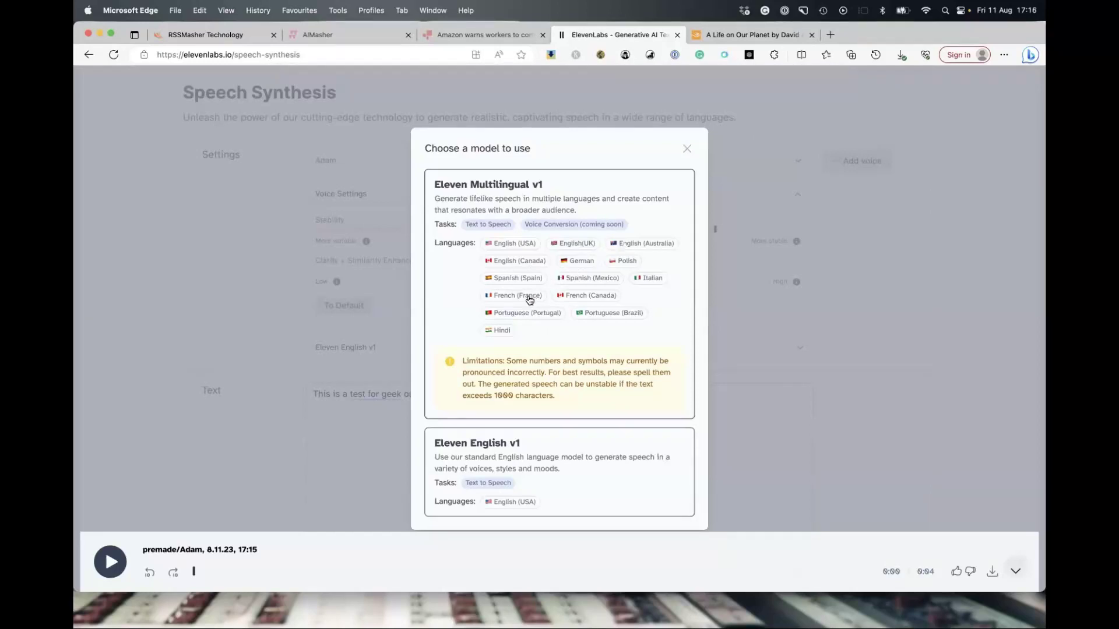
click(555, 484)
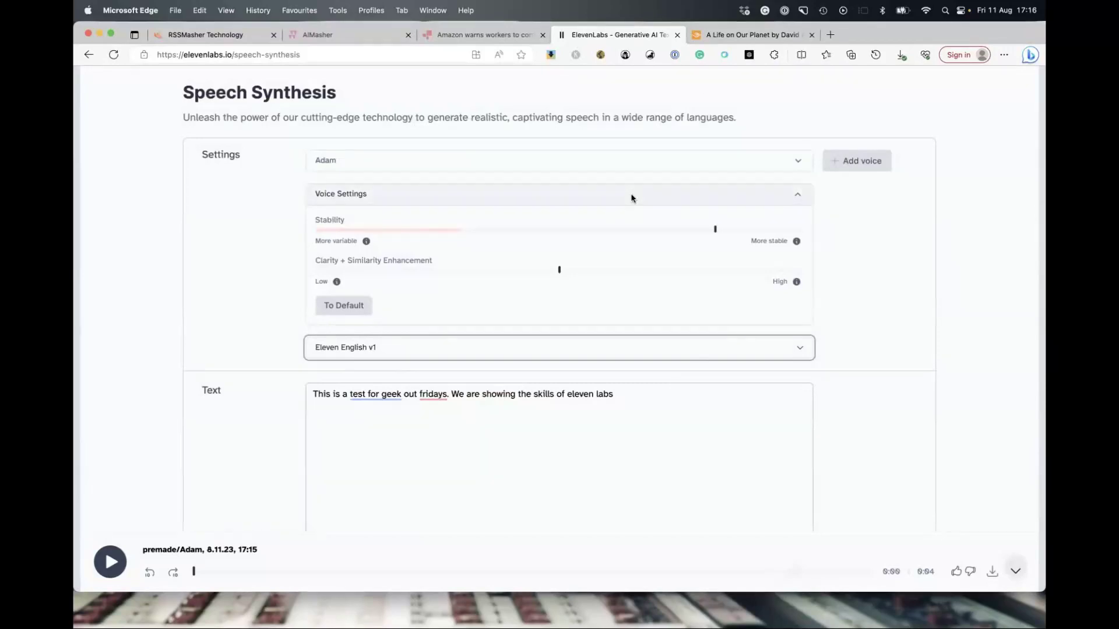
Select the cloned Stephen Fry voice and generate the test sentence with it
click(374, 165)
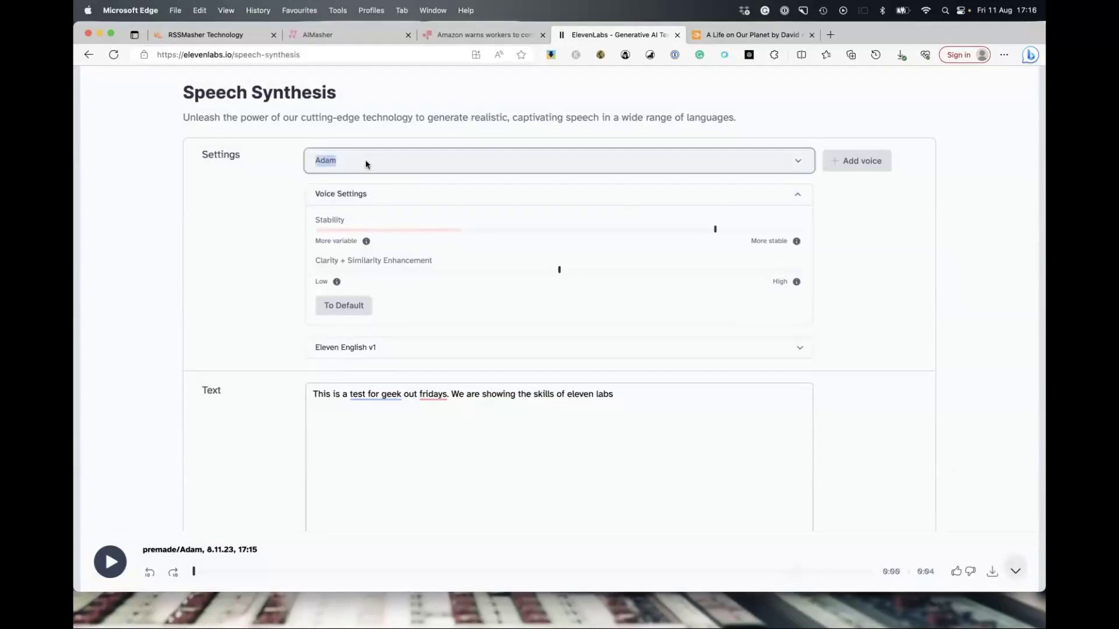
scroll(369, 233, up, 2)
scroll(370, 343, down, 3)
scroll(369, 342, up, 3)
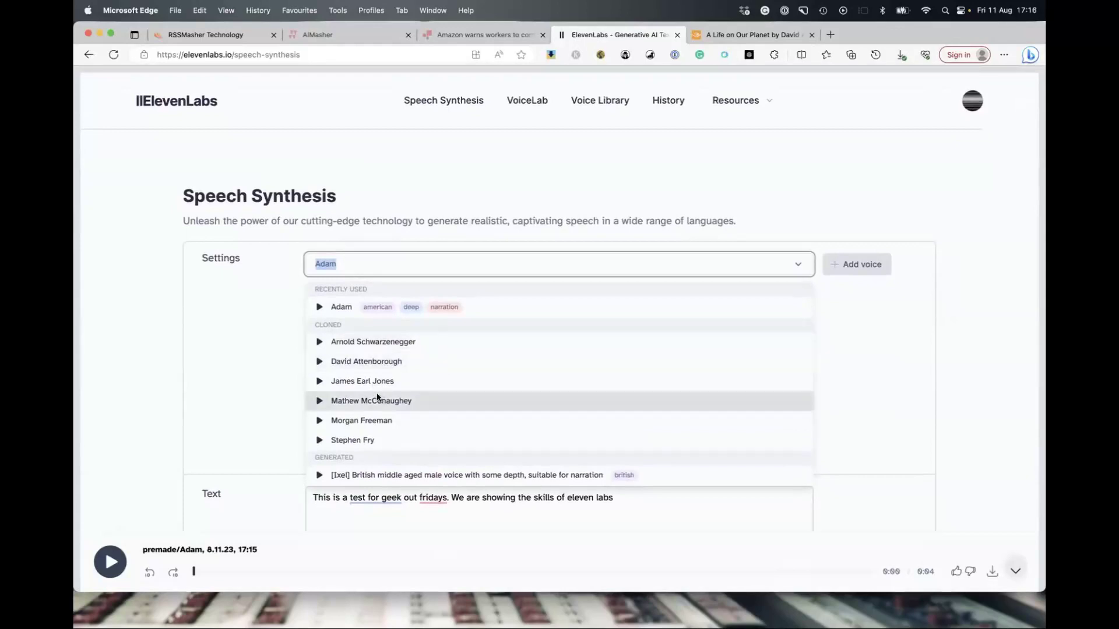
scroll(399, 425, down, 2)
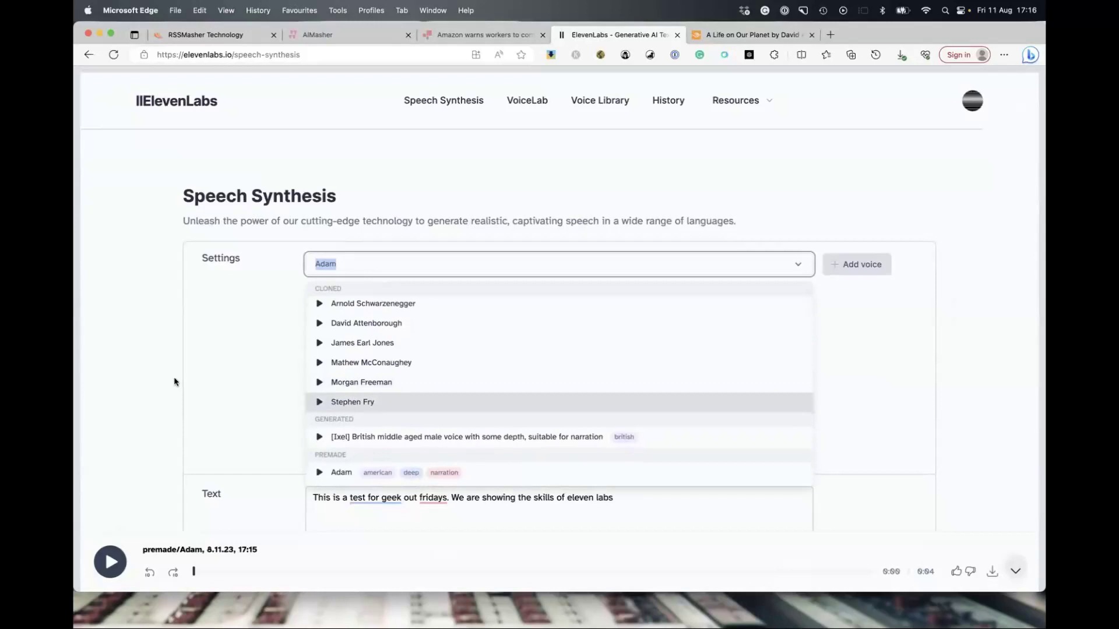
click(352, 402)
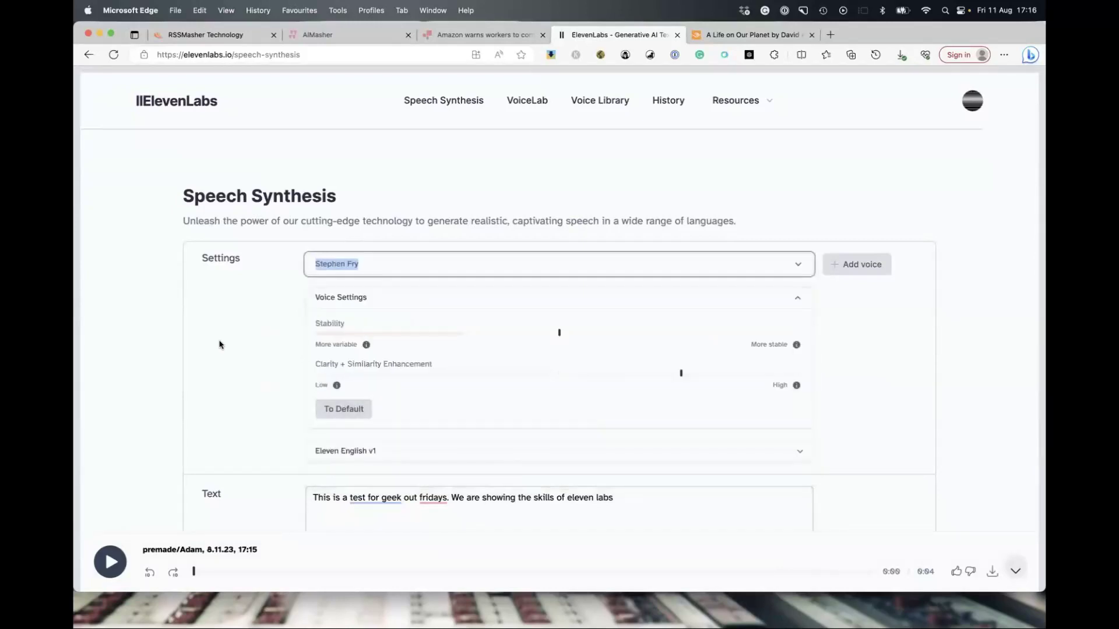
scroll(220, 344, down, 2)
scroll(429, 409, down, 6)
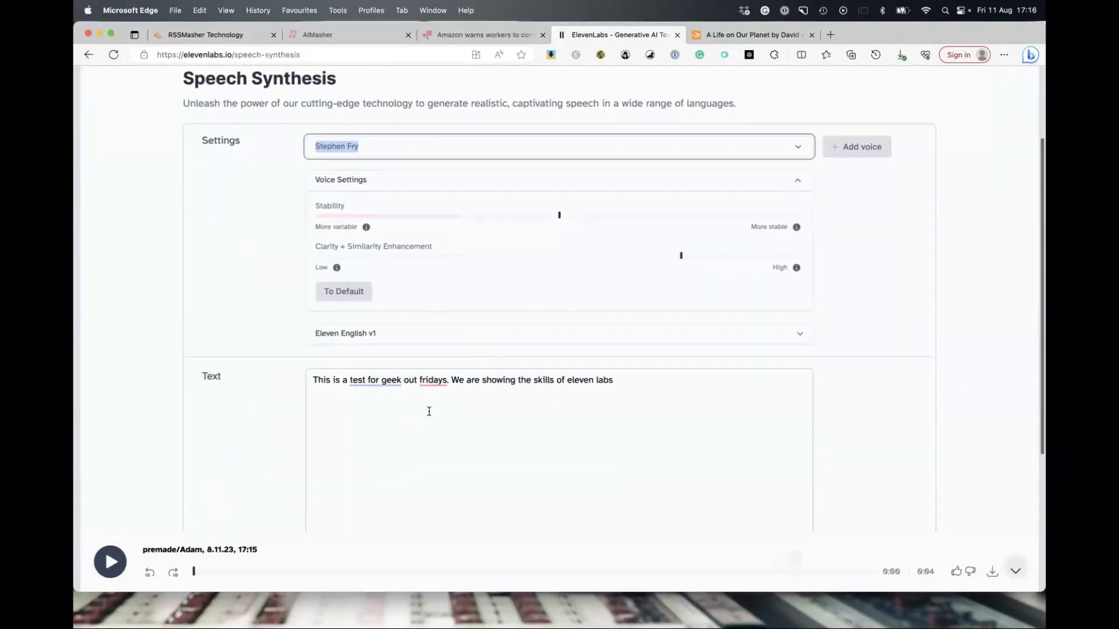
click(501, 439)
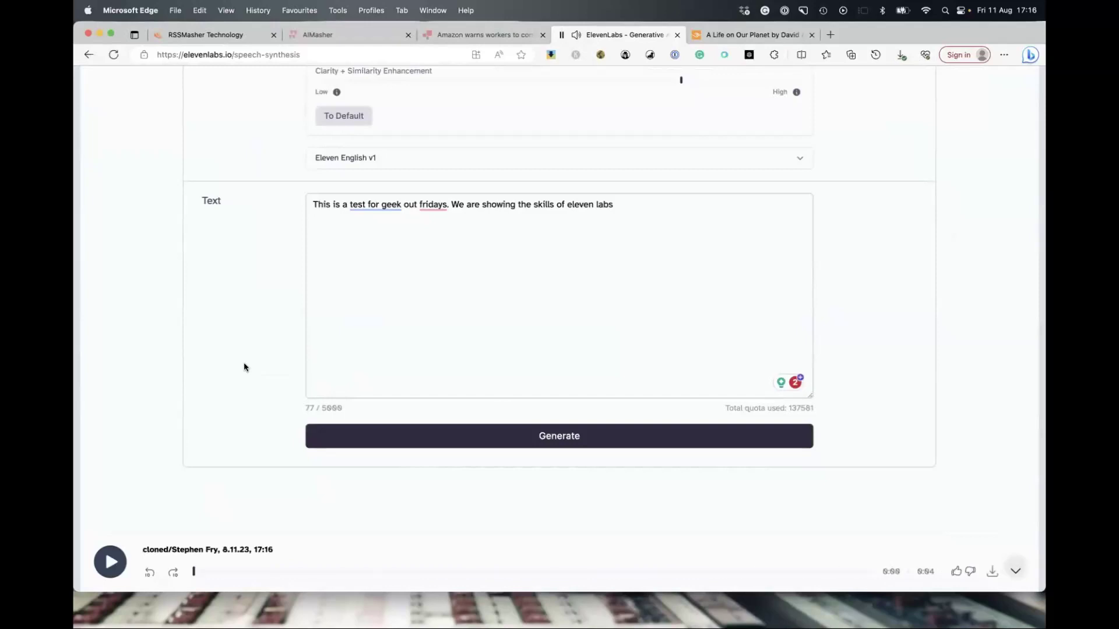
scroll(243, 349, up, 3)
click(373, 151)
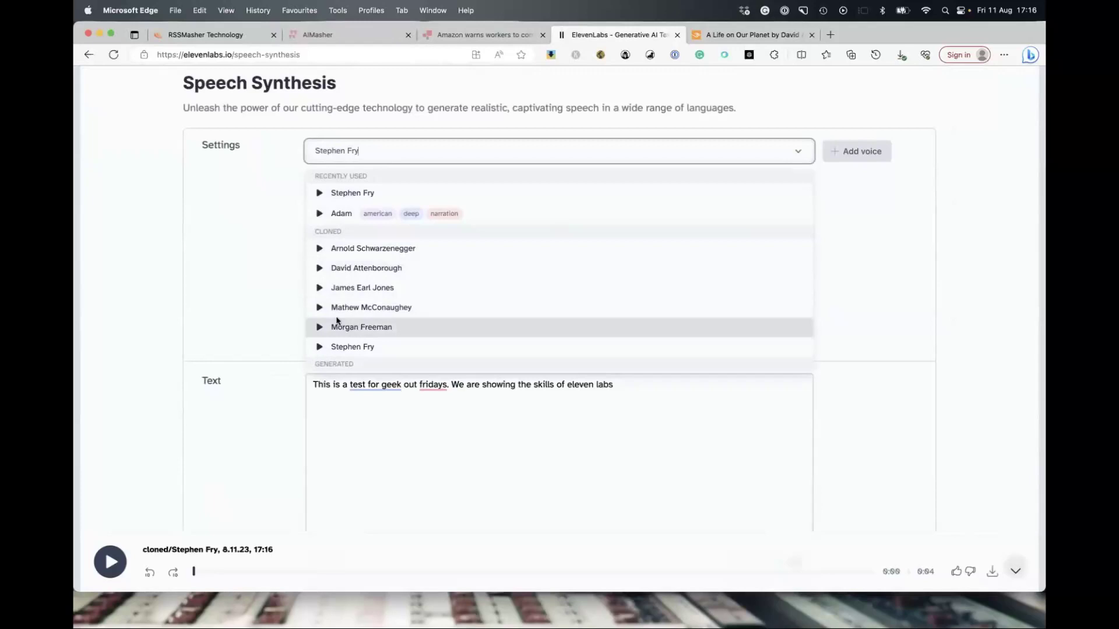
Choose Arnold Schwarzenegger, set Clarity + Similarity Enhancement to 50%, and generate the sentence
click(315, 250)
scroll(514, 342, down, 2)
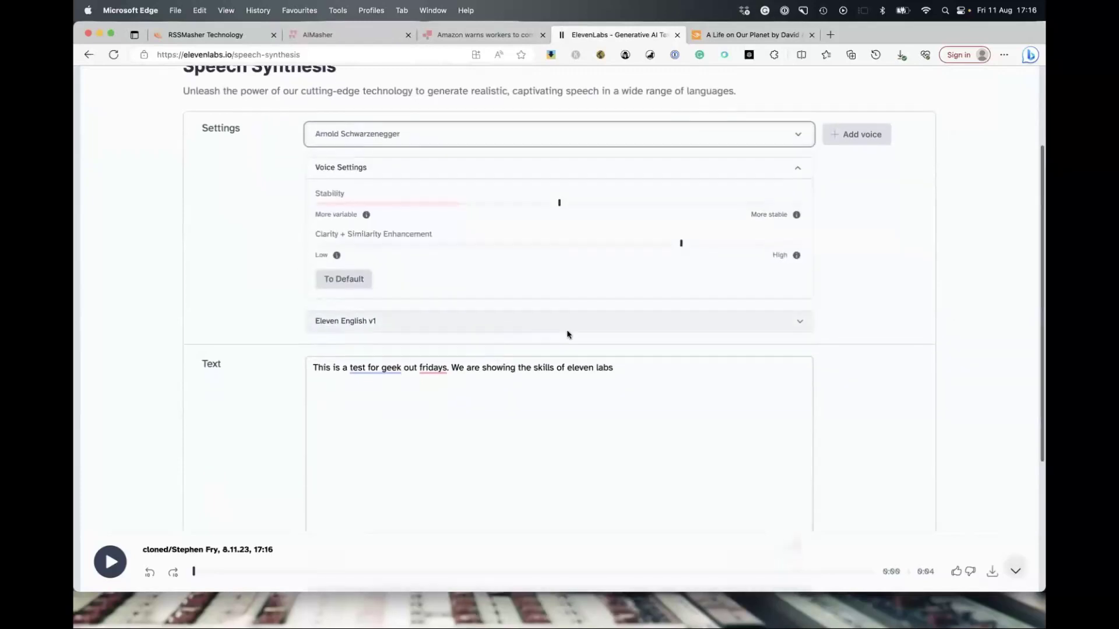
mouse_move(682, 225)
drag(683, 224, 561, 227)
scroll(247, 338, down, 5)
key(ctrl+Return)
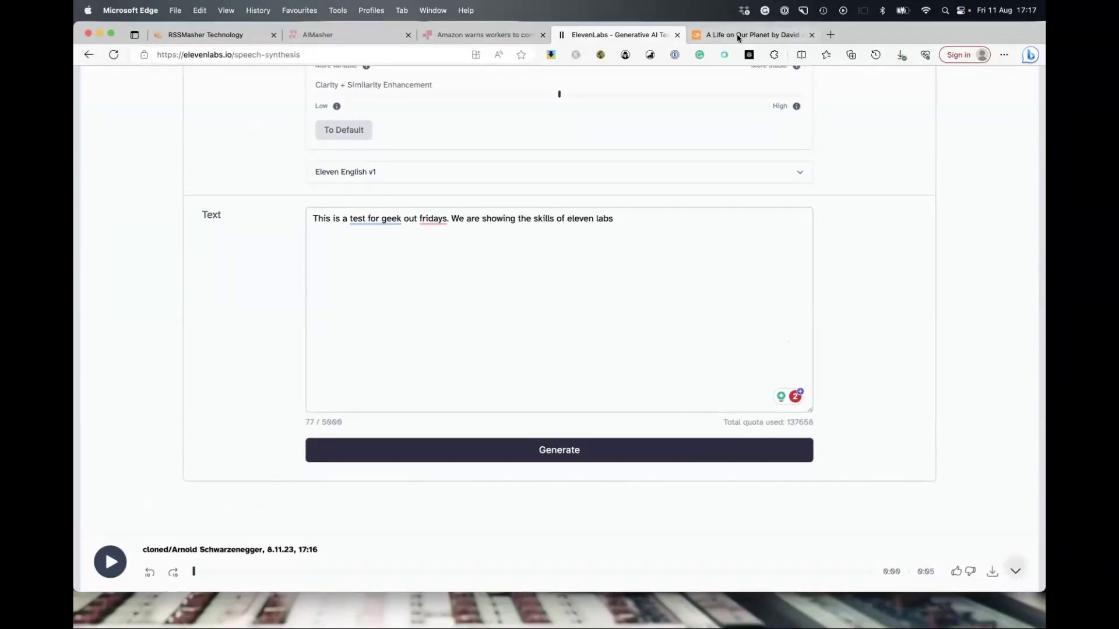
Play the A Life on Our Planet narrator sample on Audible and pause it at 4:35
click(718, 38)
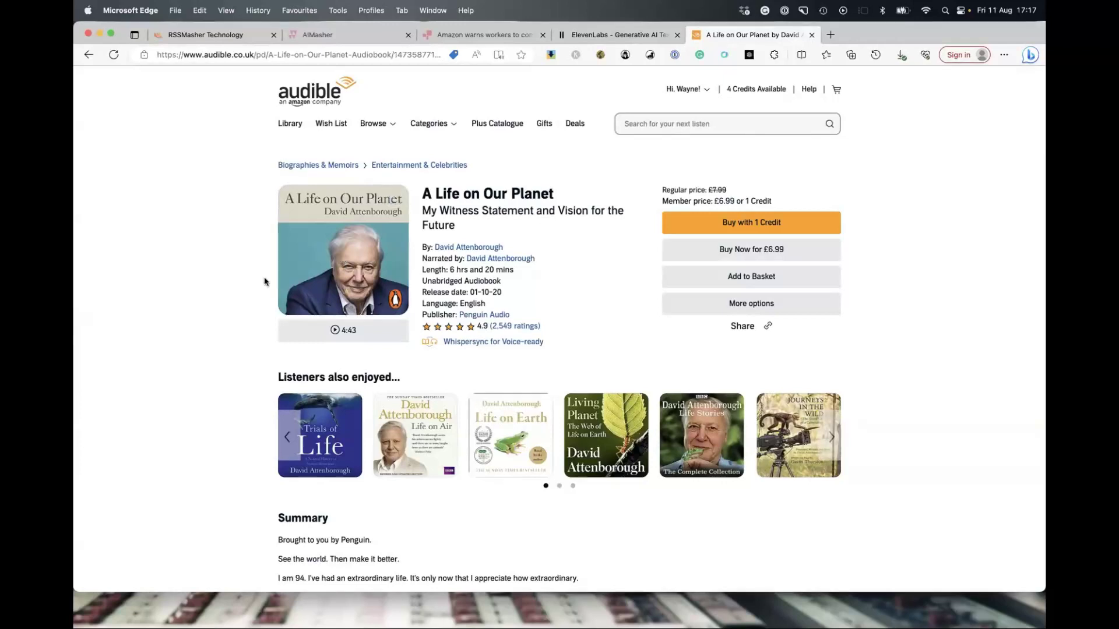
click(336, 331)
click(335, 331)
click(804, 10)
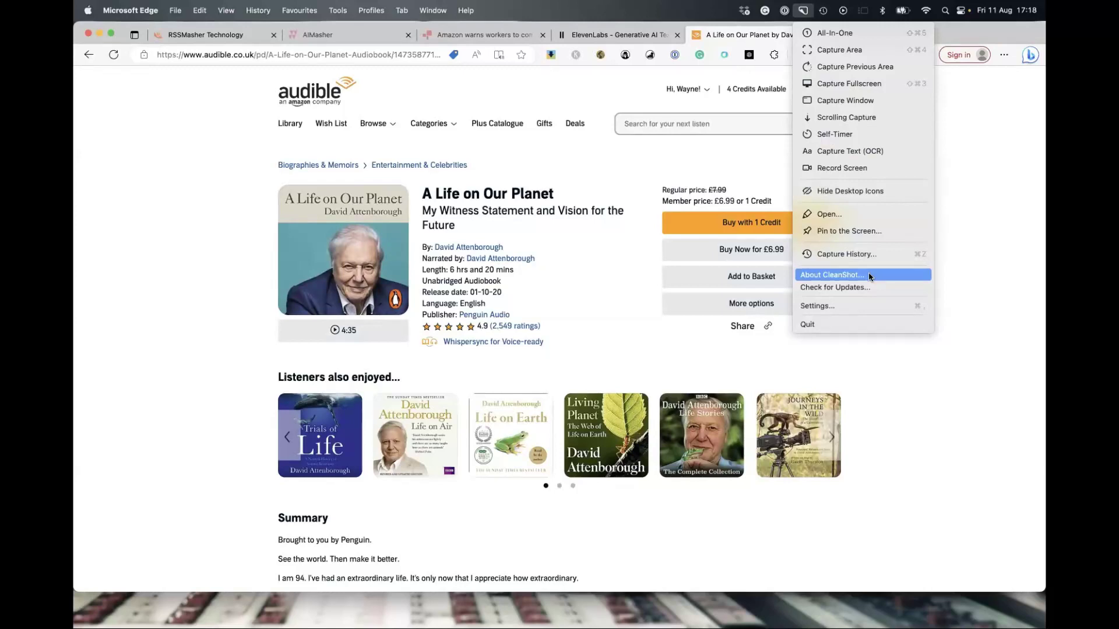
Record a short video of the browser window, then start and cancel a second window recording
click(876, 170)
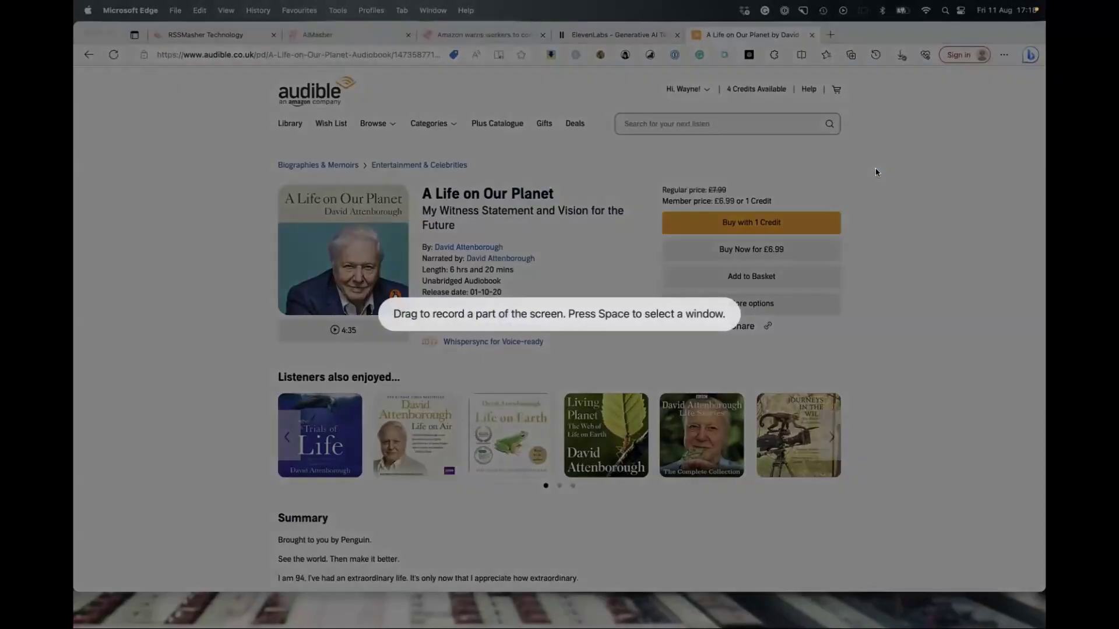
key(space)
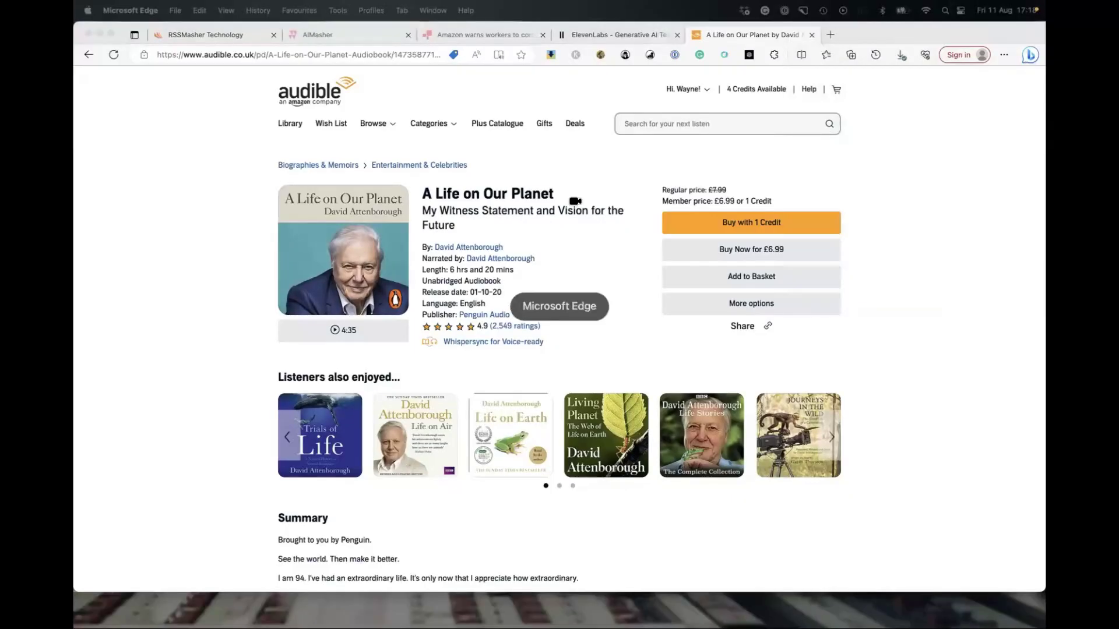
click(183, 216)
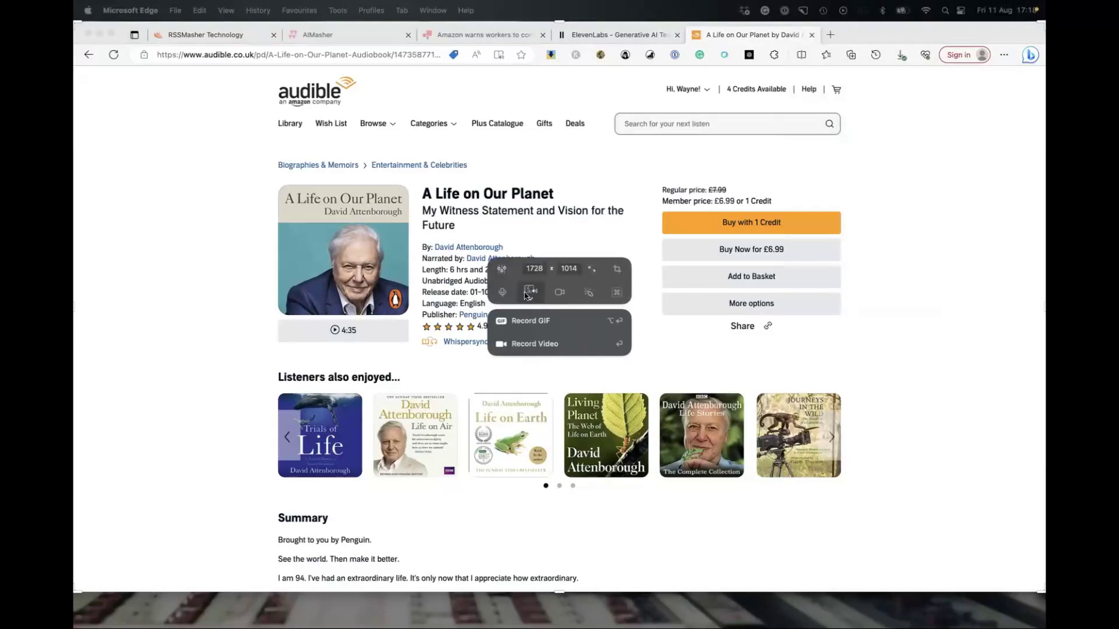
click(527, 347)
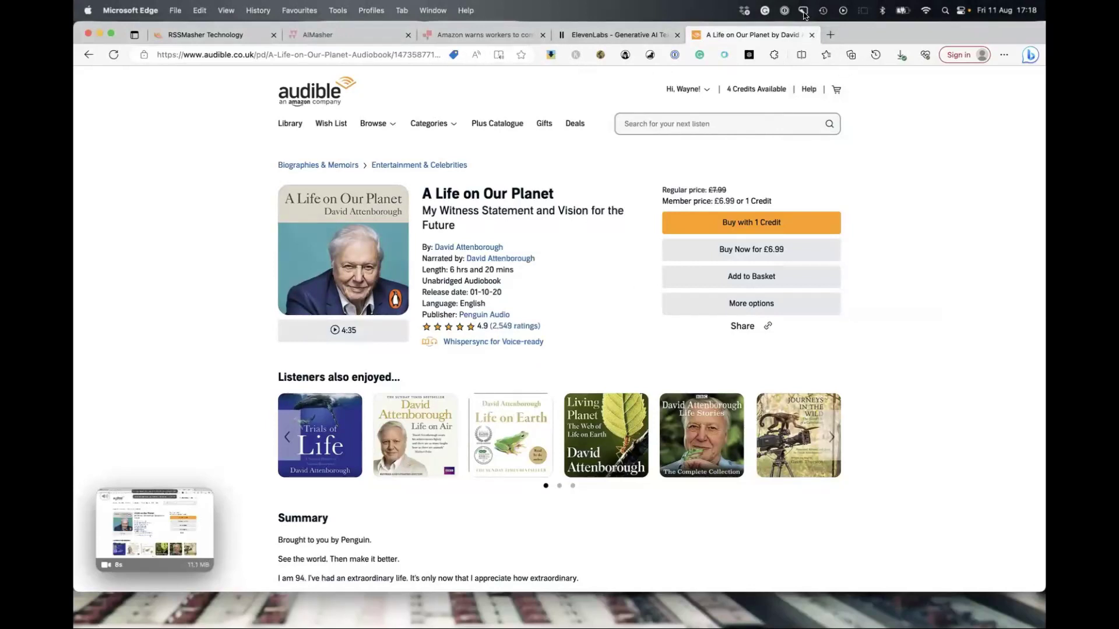
click(803, 15)
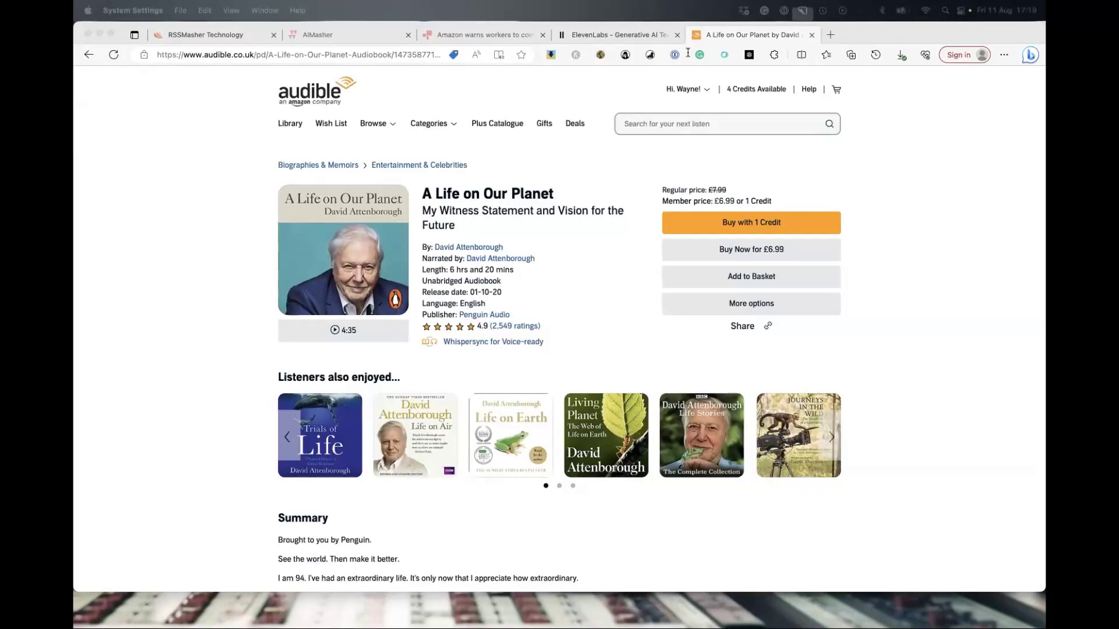
click(803, 11)
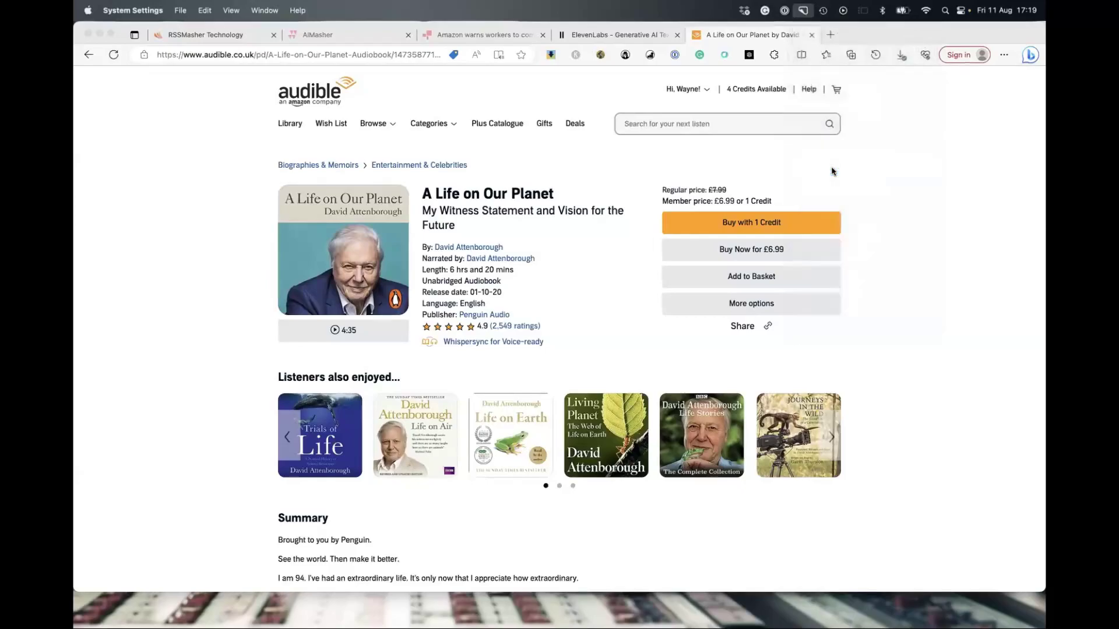
key(space)
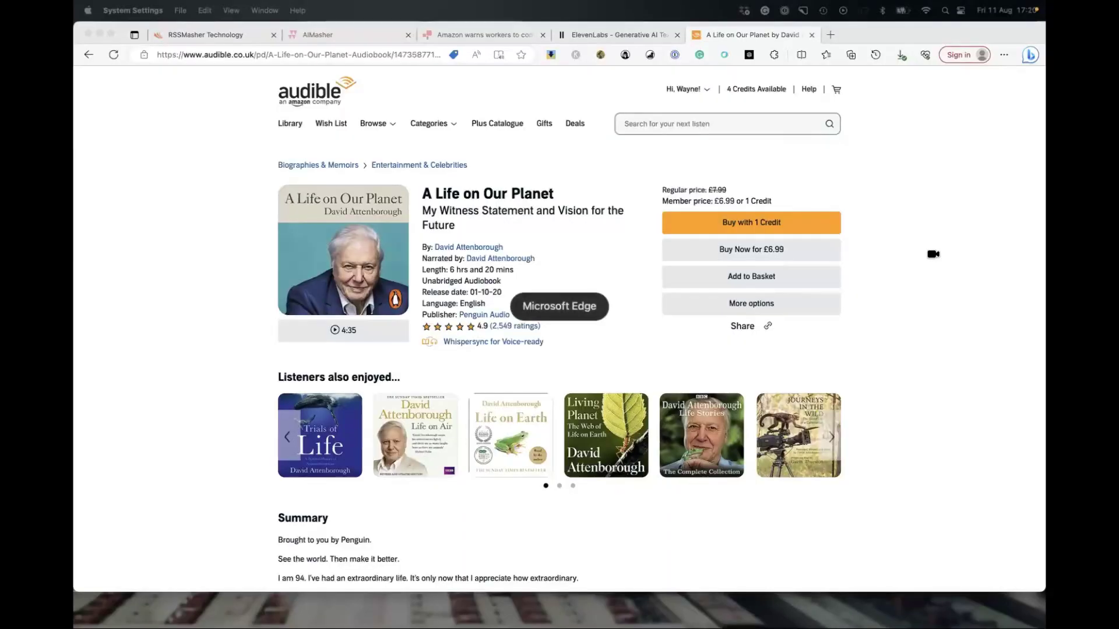
click(908, 254)
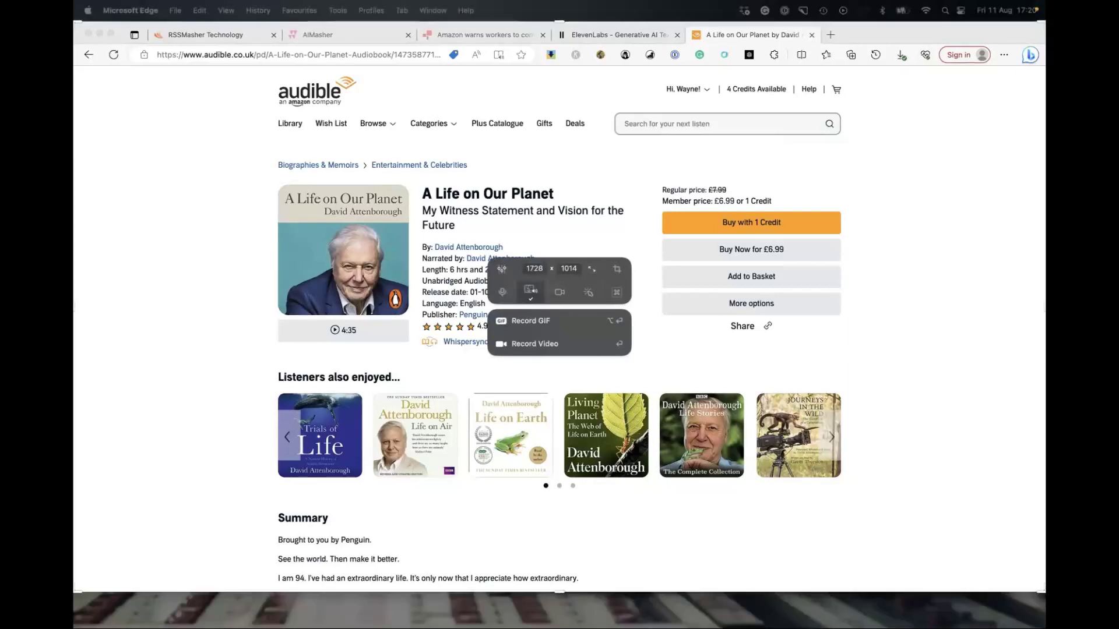
key(Escape)
key(Escape)
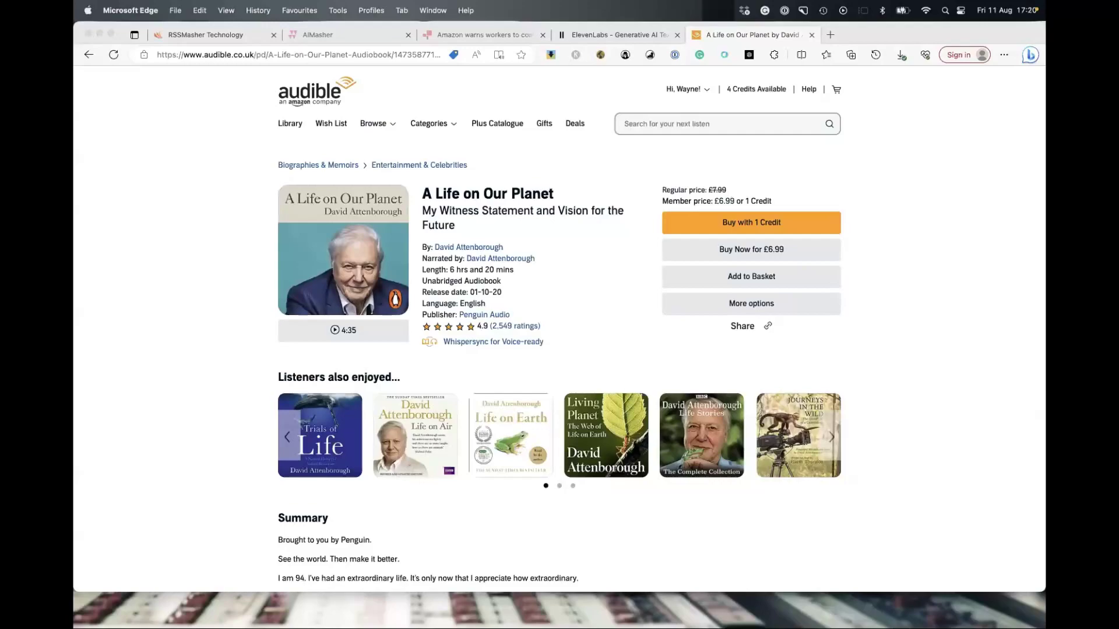
Record the full screen via Cmd+Shift+5 while opening Audible categories, then stop the recording
key(super+shift+5)
click(932, 287)
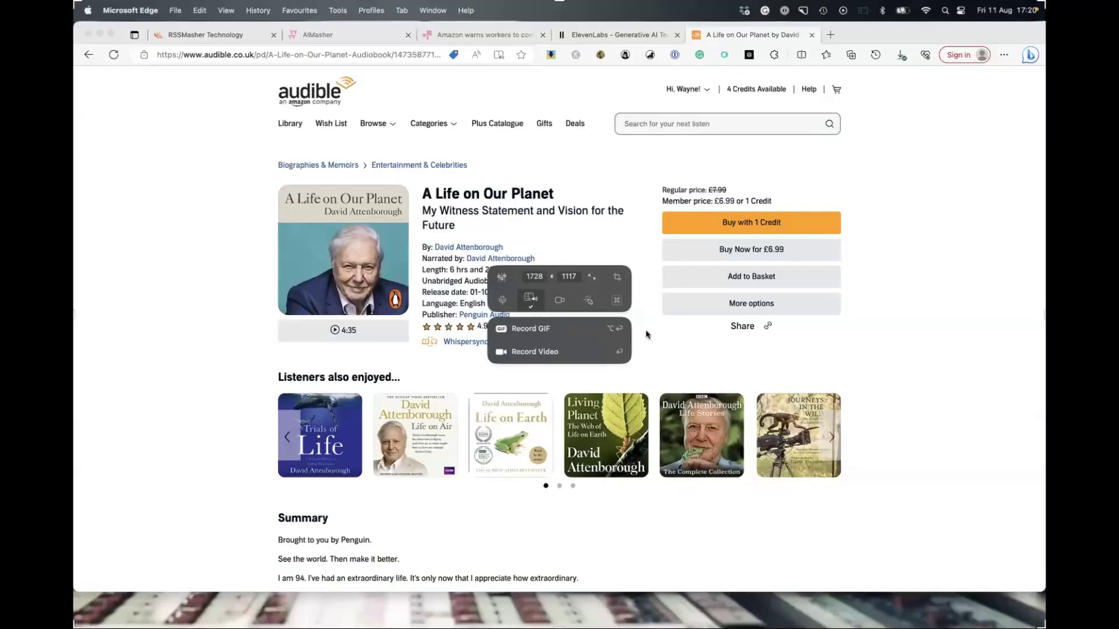
key(Return)
click(429, 123)
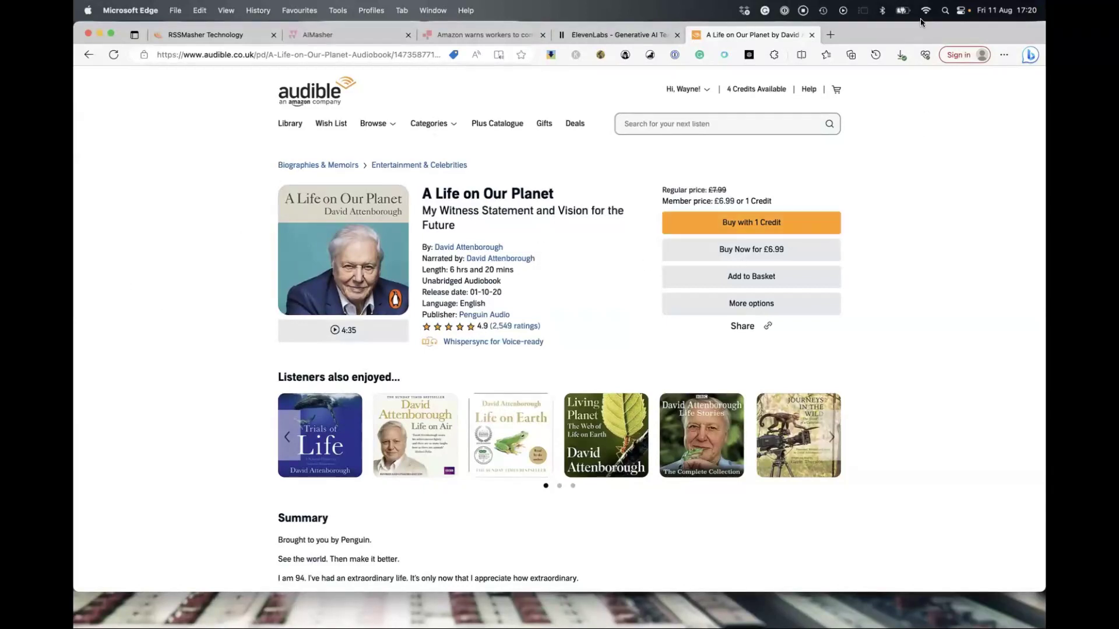
click(803, 14)
mouse_move(144, 570)
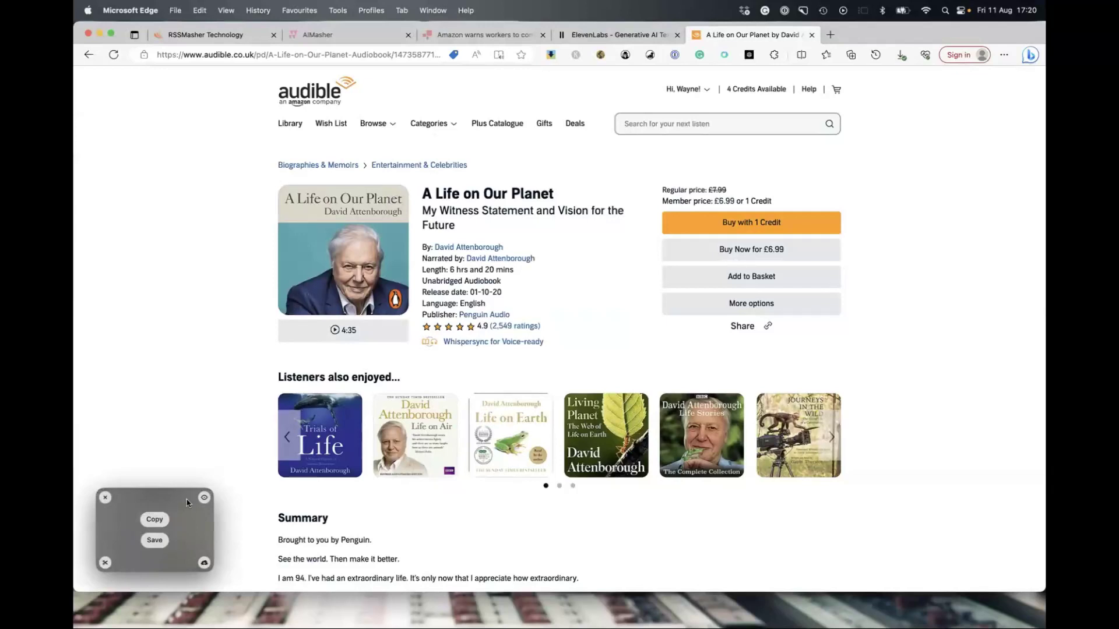
View the finished recording large, then close and discard the previous recording's thumbnail
click(204, 498)
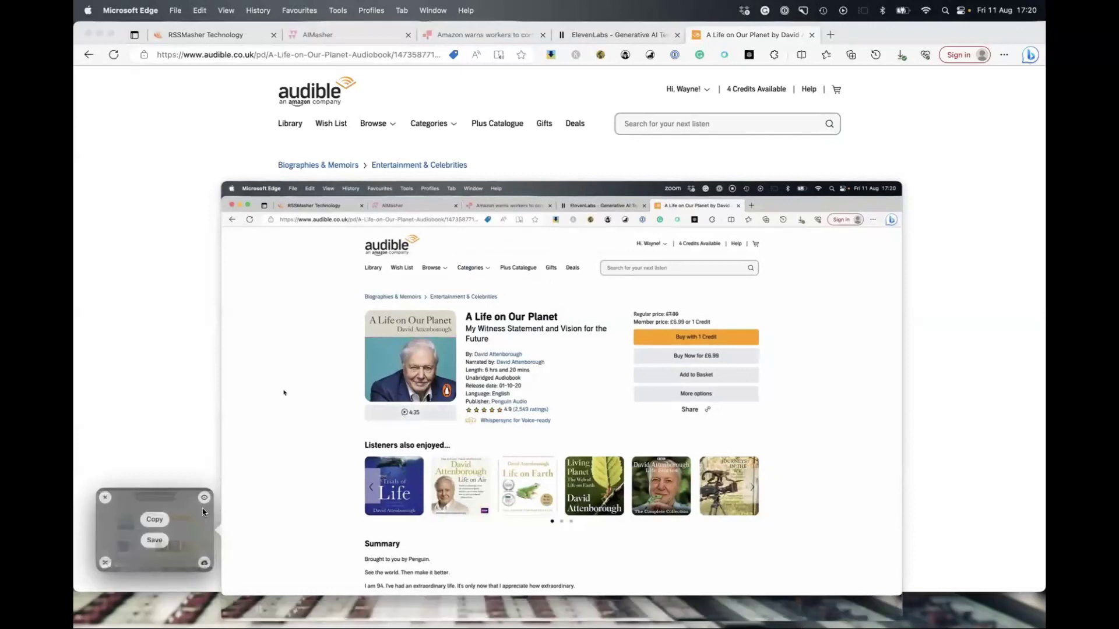
click(204, 499)
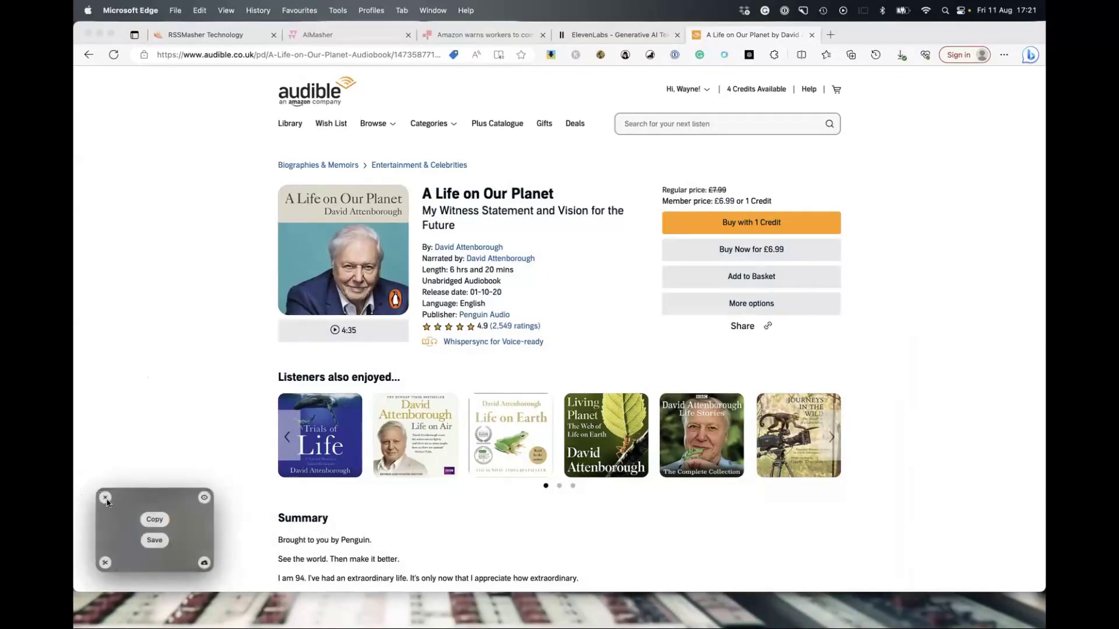
click(106, 499)
click(576, 246)
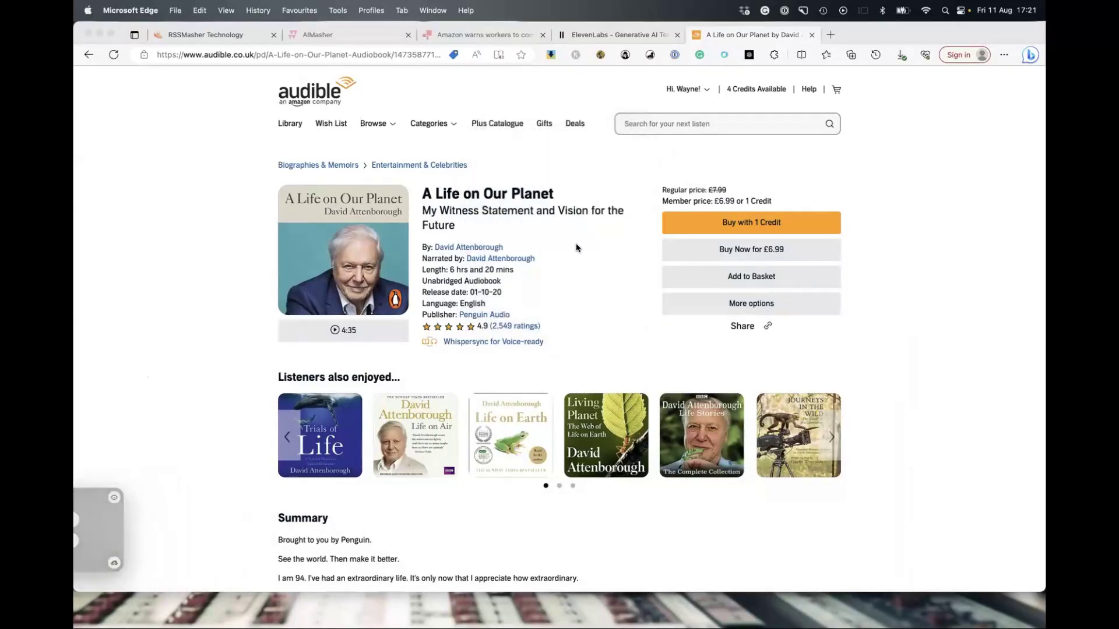
Start a CleanShot X video recording of the Edge browser window
click(803, 10)
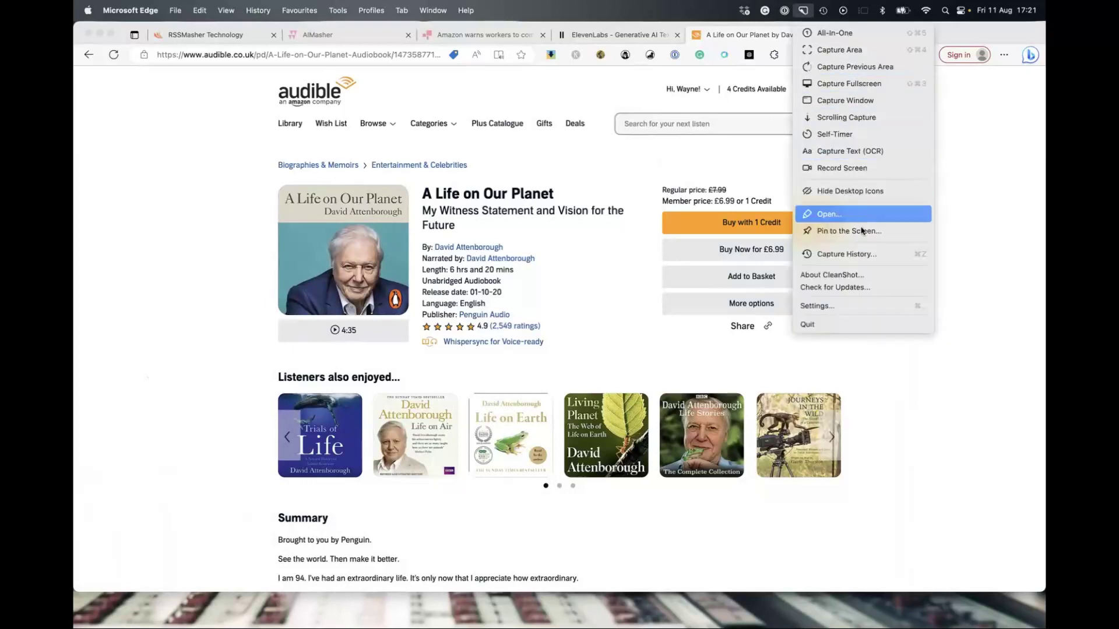
click(864, 174)
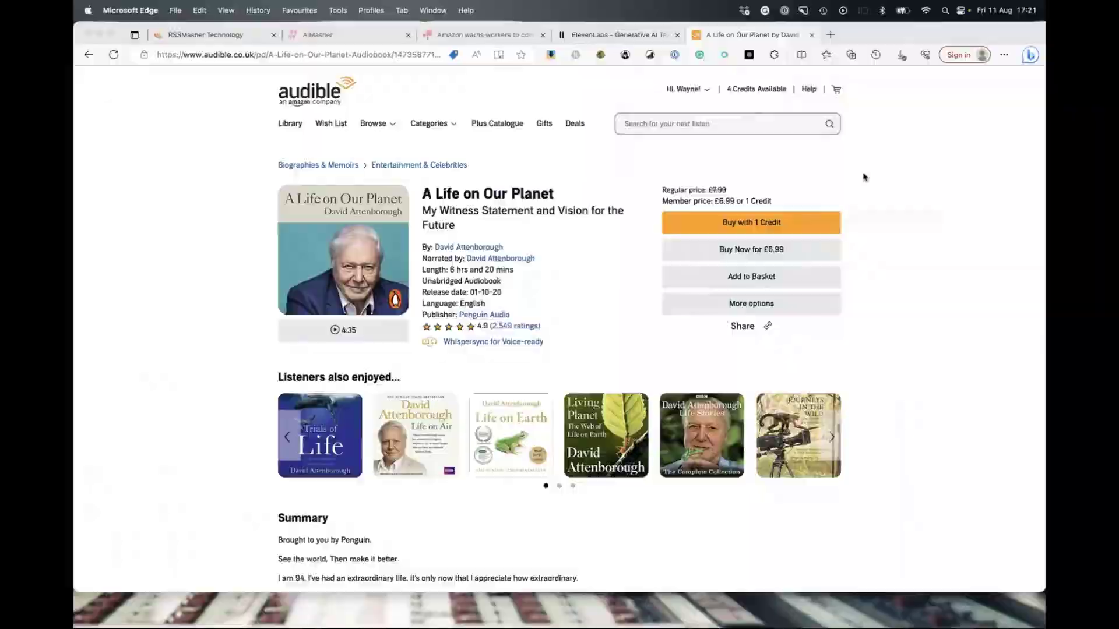
key(space)
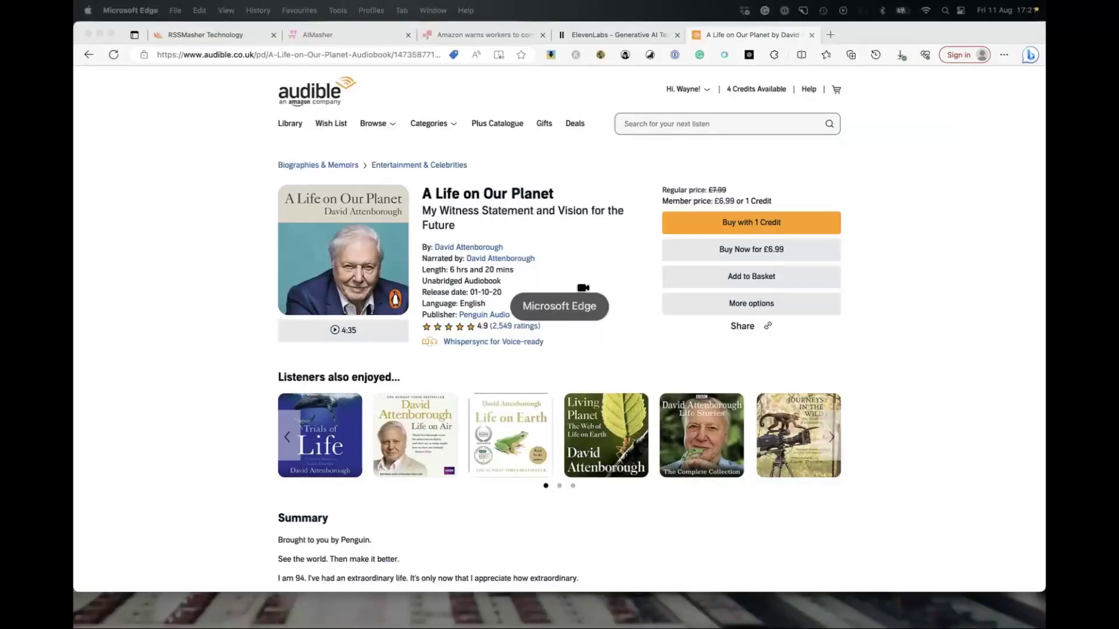
click(215, 279)
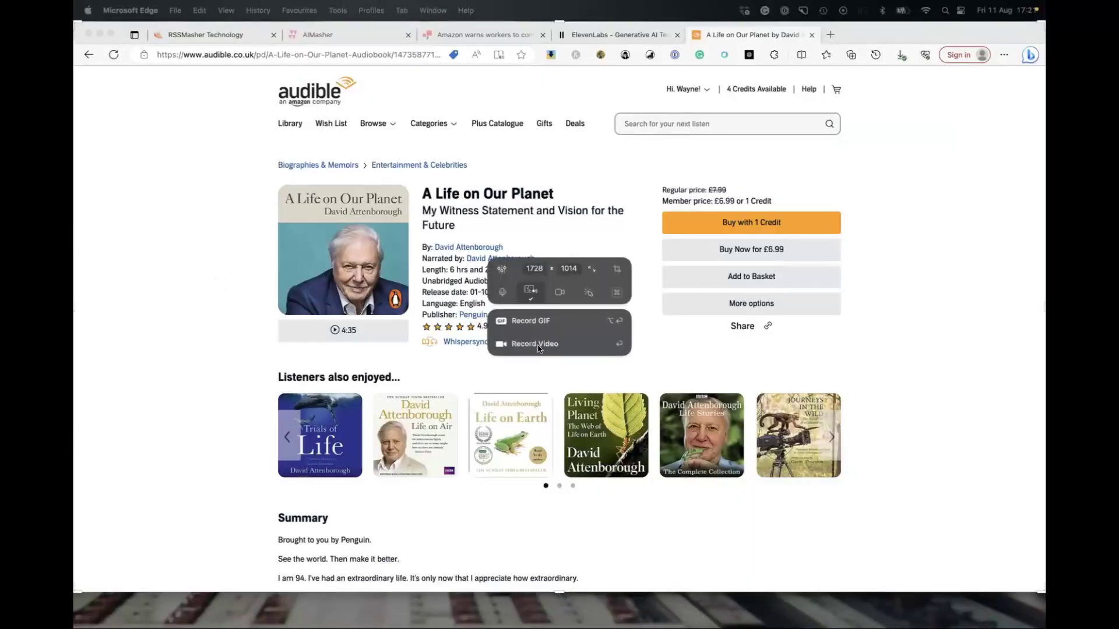
click(604, 343)
Play the Audible audiobook sample, pause it at 4:15, and stop the recording
click(334, 331)
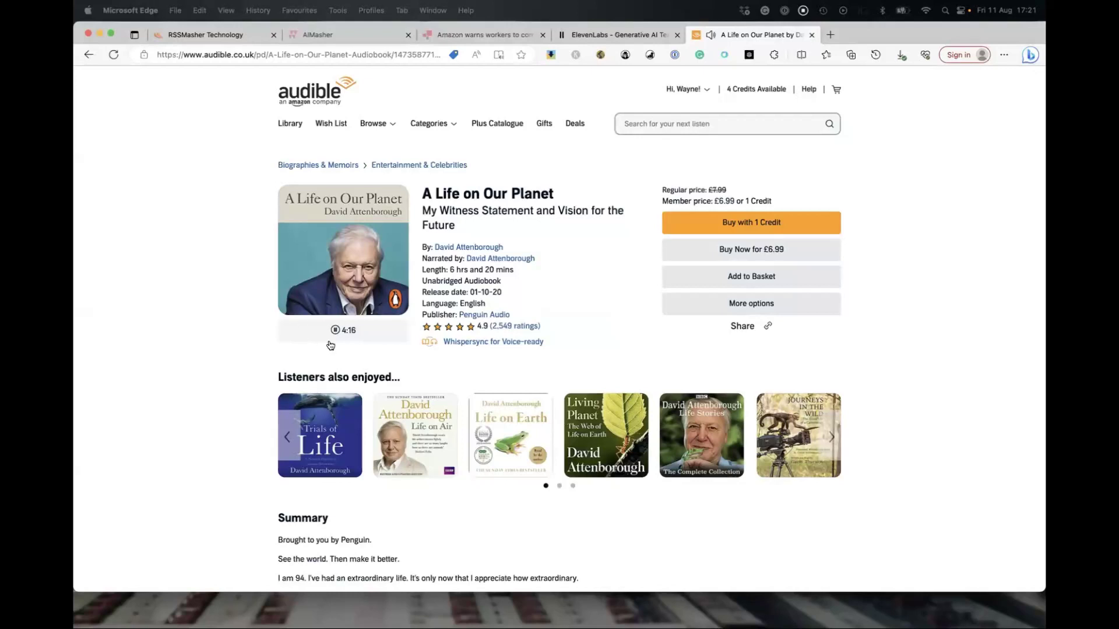
click(336, 331)
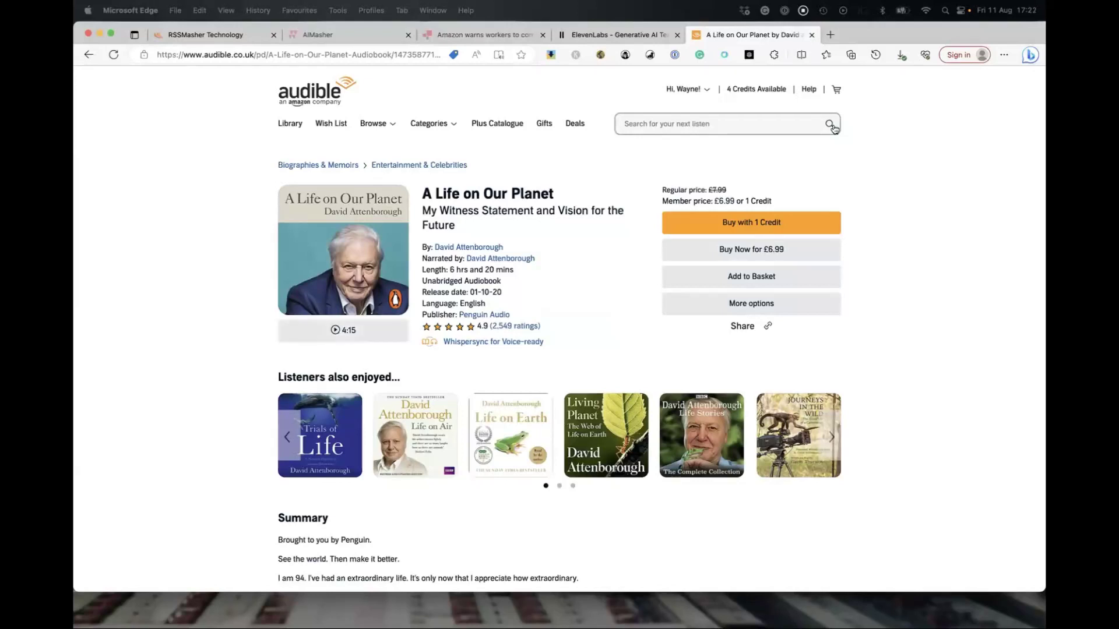
key(super+ctrl+Escape)
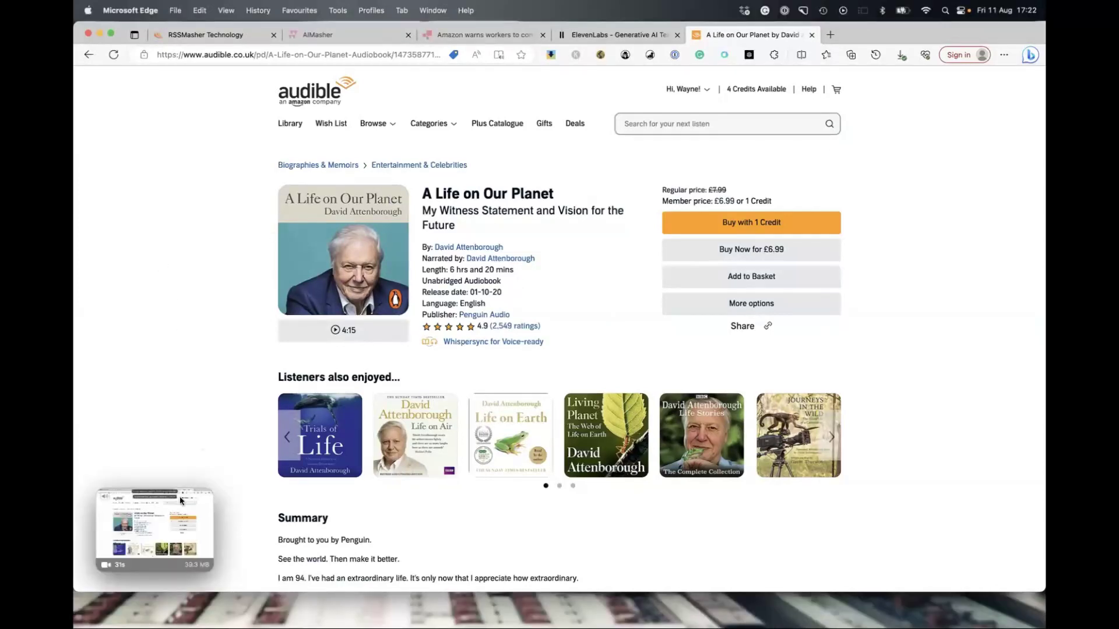
Preview the new recording, then save CleanShot 2023-08-11 at 17.21.29.mp4 and open it in QuickTime Player
mouse_move(197, 509)
click(205, 499)
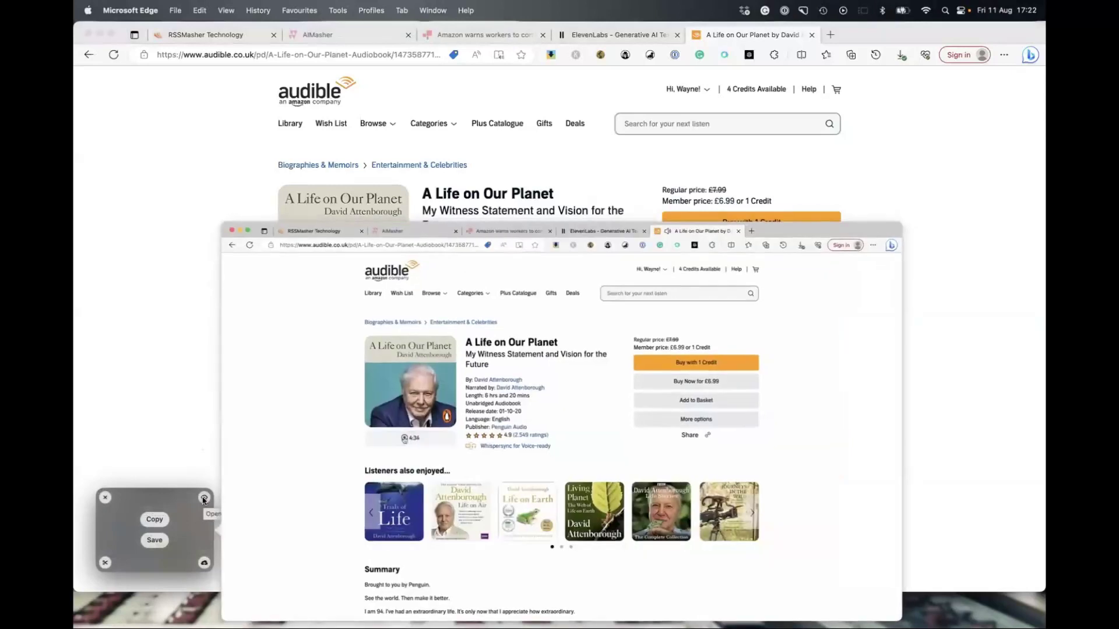
click(204, 499)
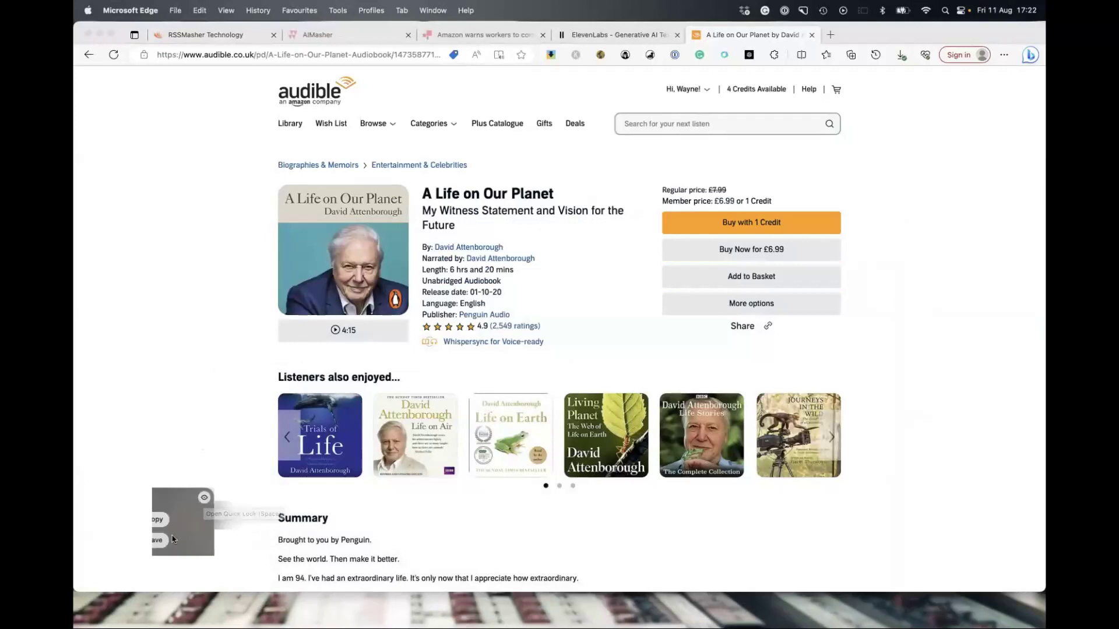
click(155, 541)
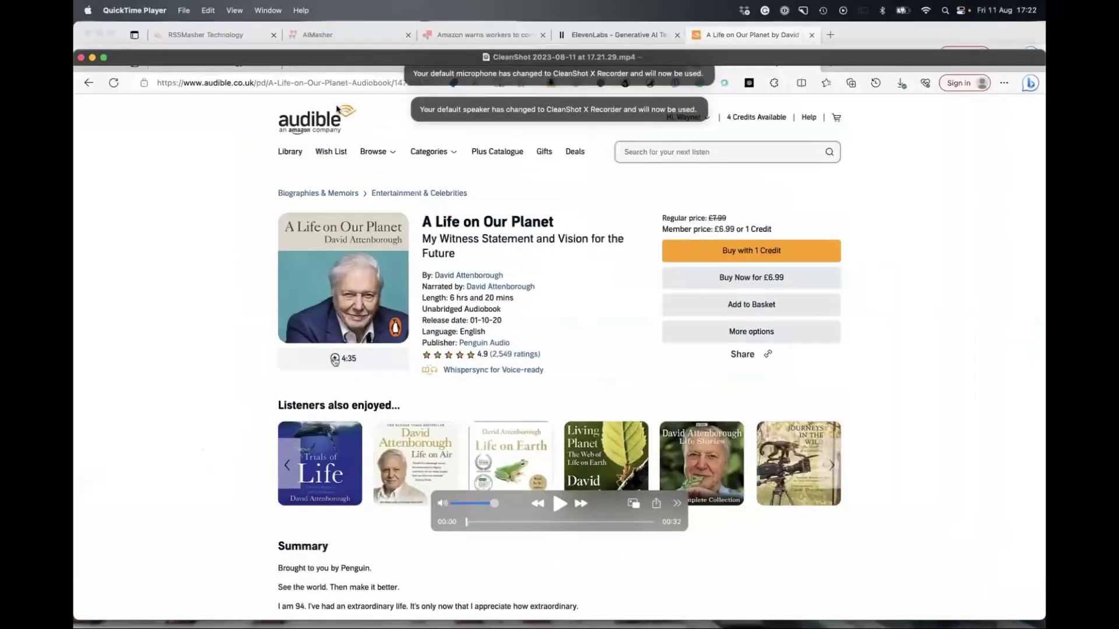
drag(233, 59, 304, 114)
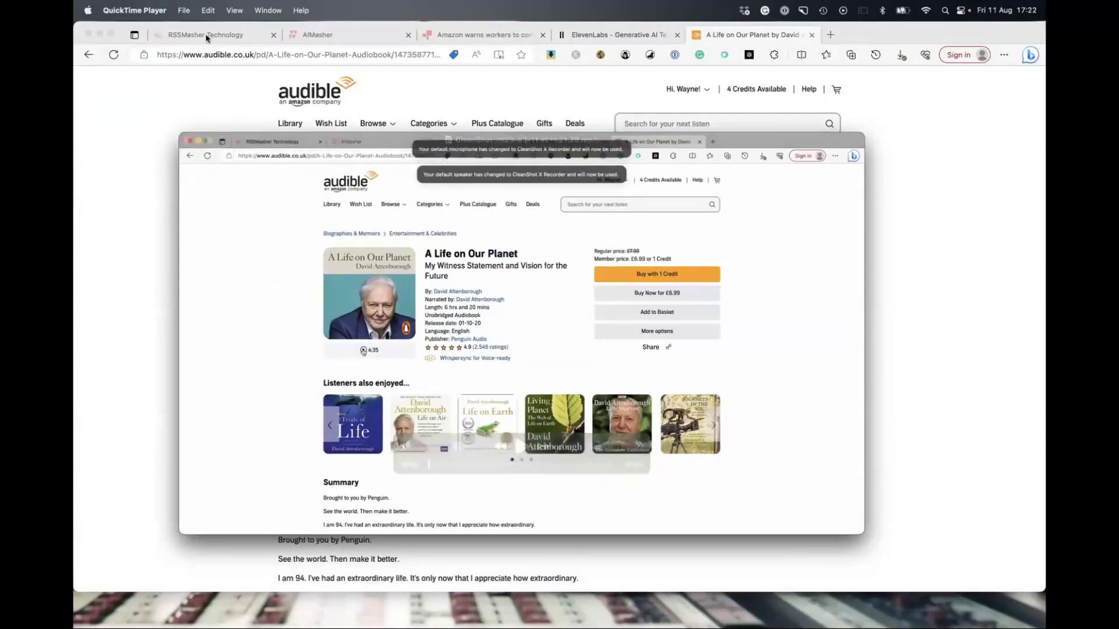
Export the recording's audio only as CleanShot 2023-08-11 at 17.21.29.m4a into Downloads
click(133, 10)
mouse_move(184, 10)
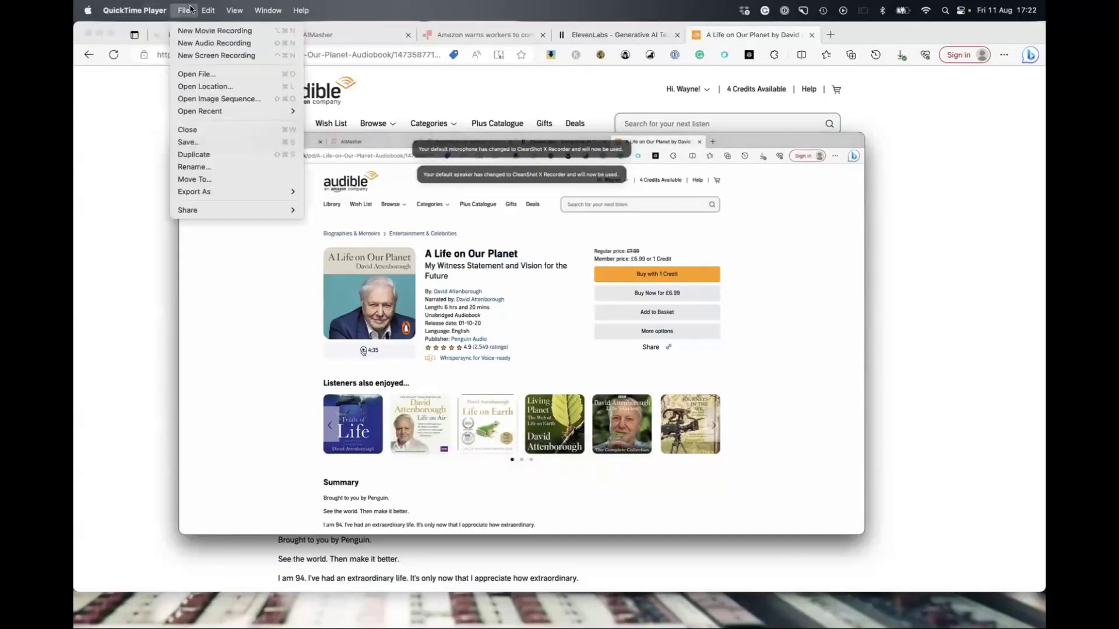
mouse_move(223, 198)
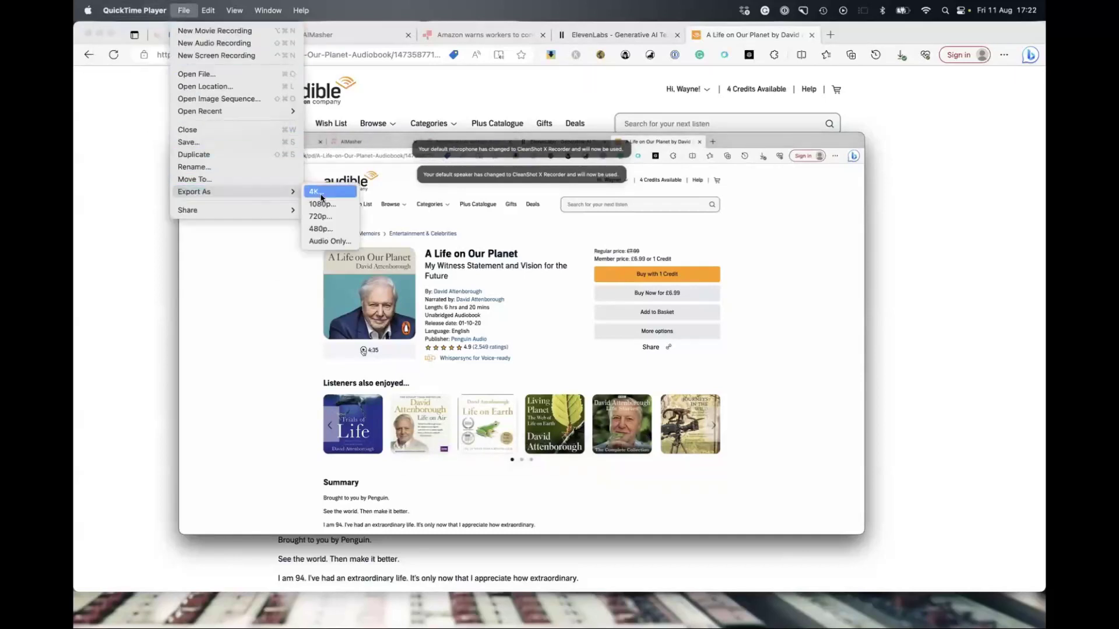
click(339, 242)
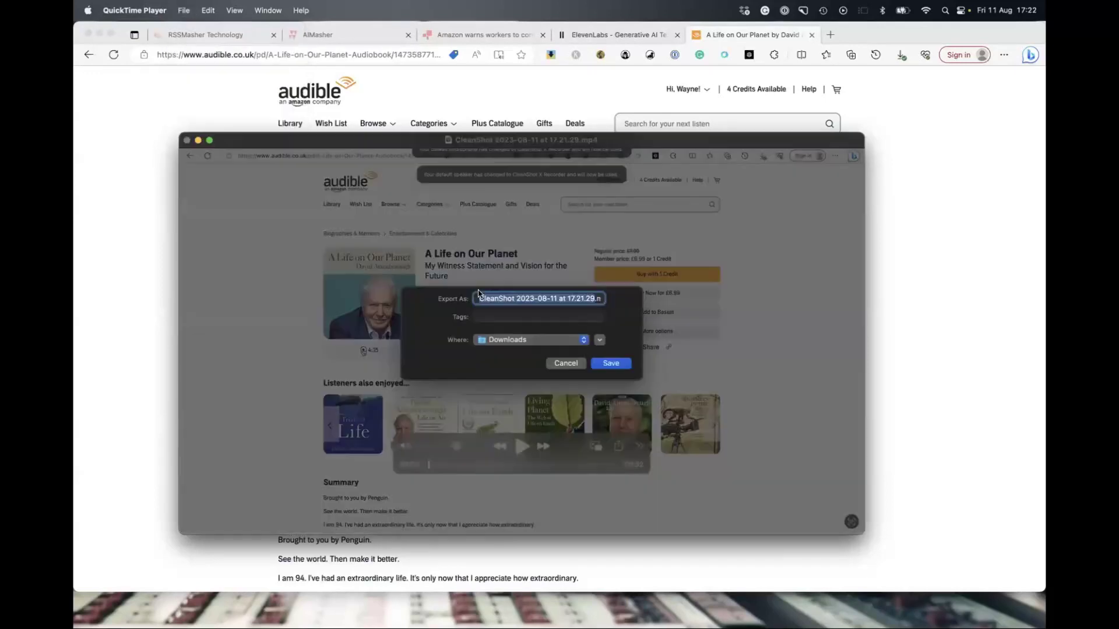
click(579, 299)
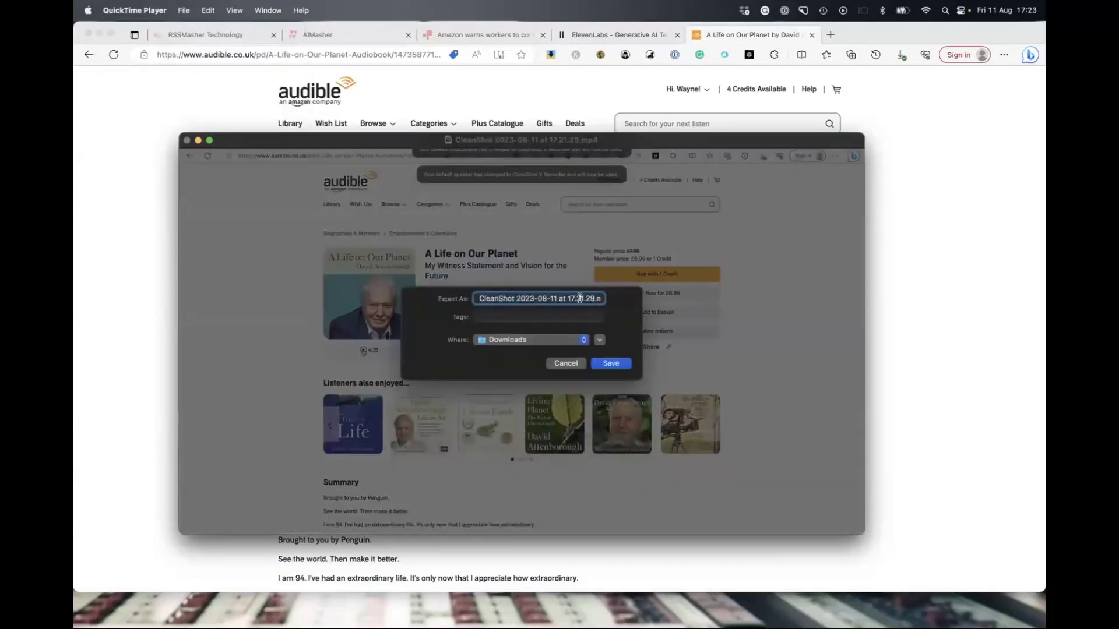
key(Right)
key(Right)
key(Right)
key(Right)
key(Right)
click(618, 364)
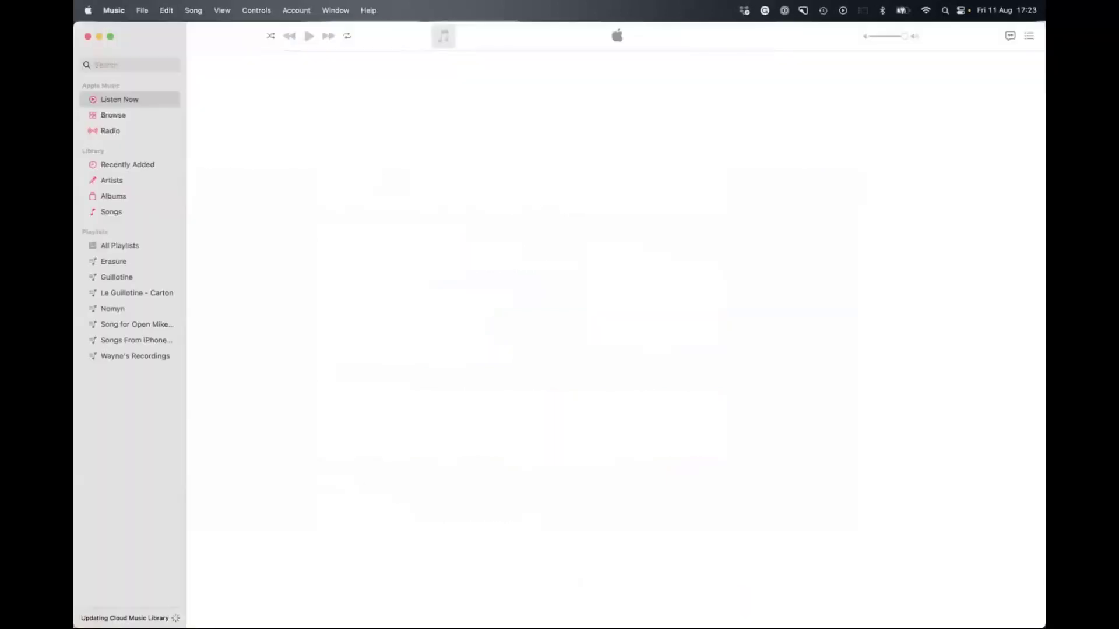
Quit Music and open the exported .m4a from Downloads with QuickTime Player
click(113, 9)
click(118, 130)
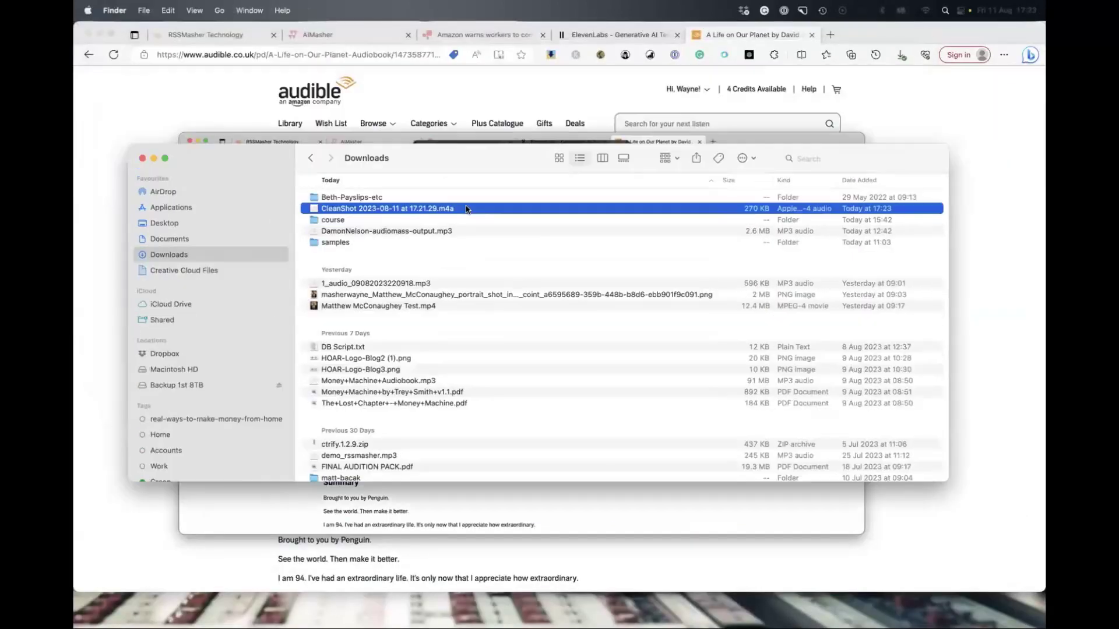
right_click(466, 209)
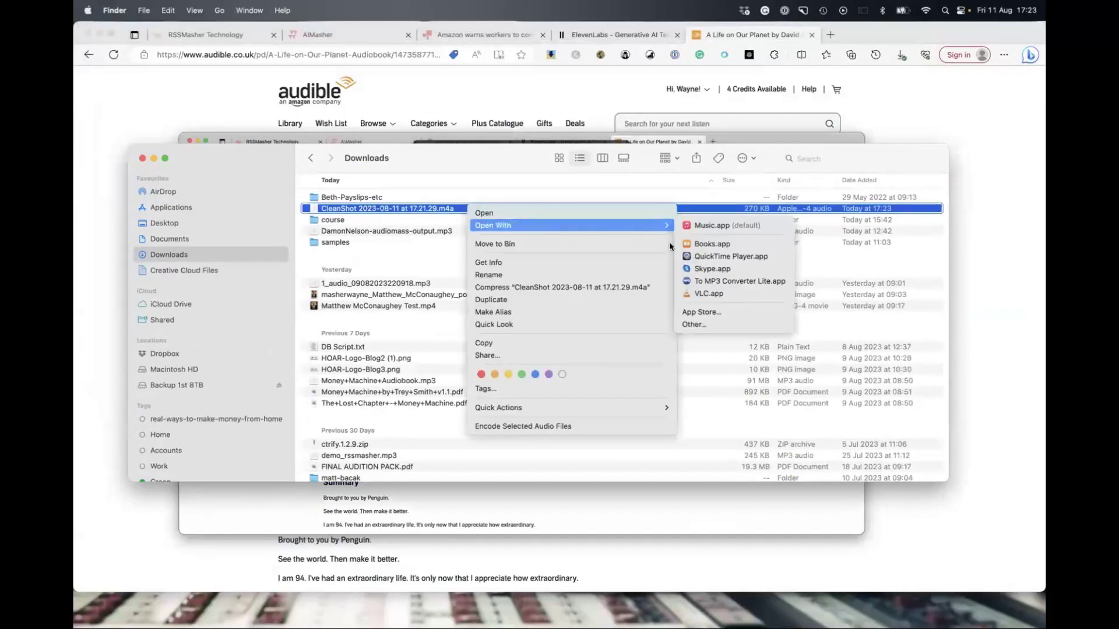
mouse_move(654, 227)
click(736, 253)
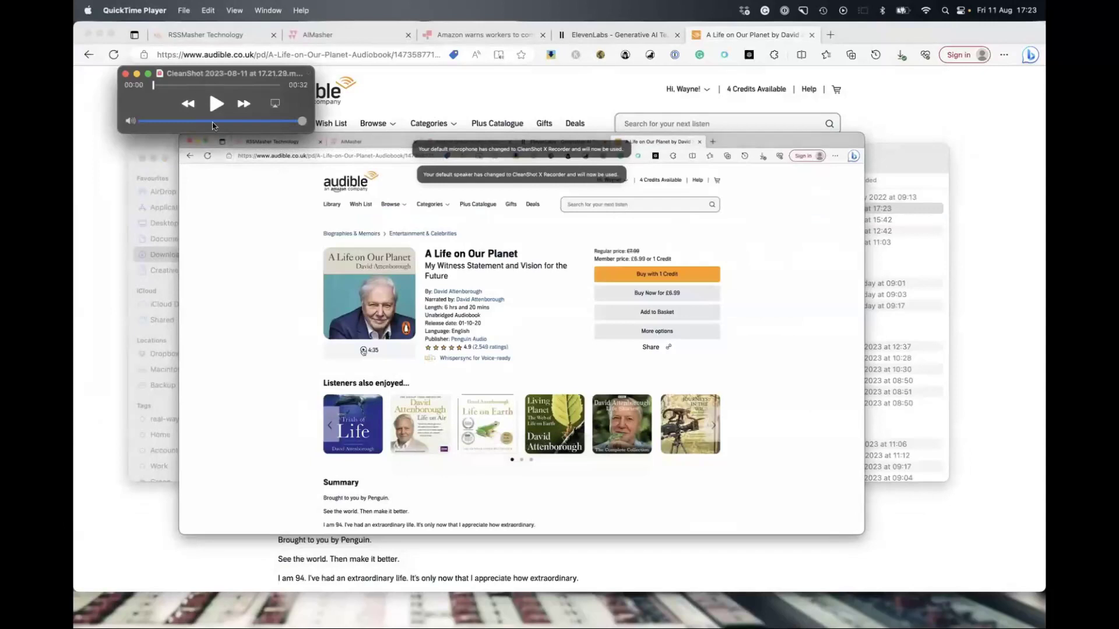
Close the original video recording and start playing the exported m4a audio
click(258, 236)
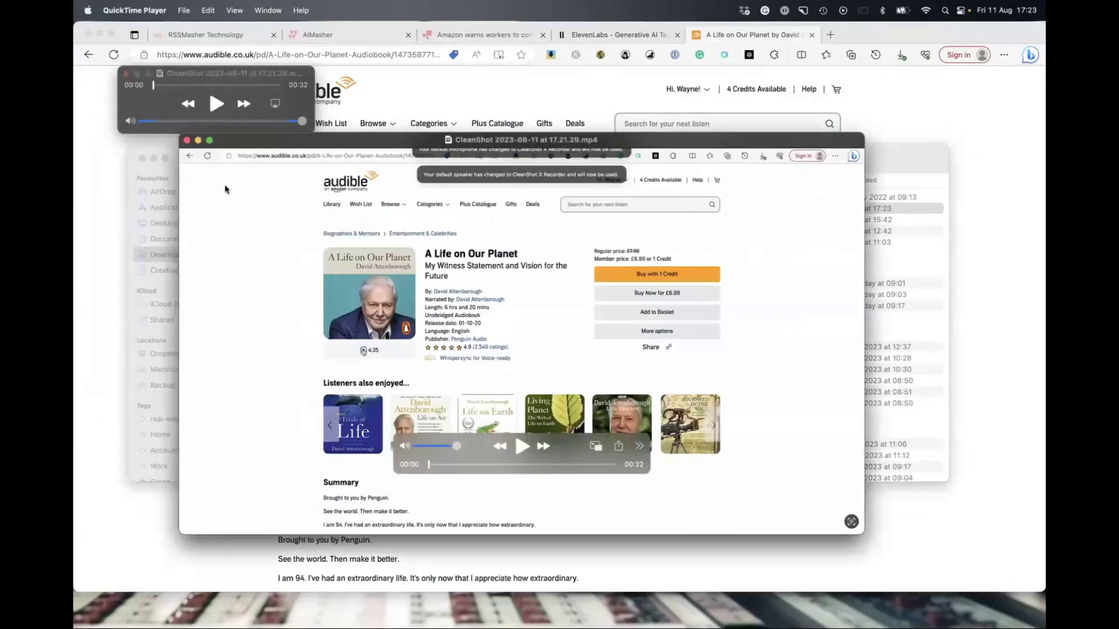
click(186, 141)
click(216, 103)
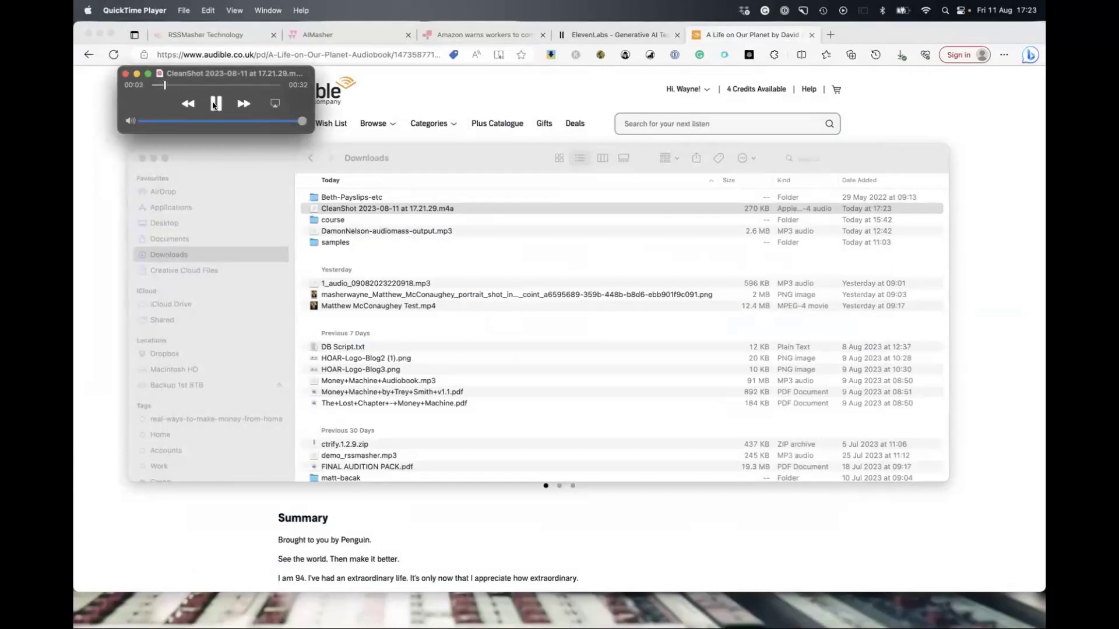
Pause the m4a after a few seconds, then close the audio player and Downloads window
drag(221, 74, 318, 221)
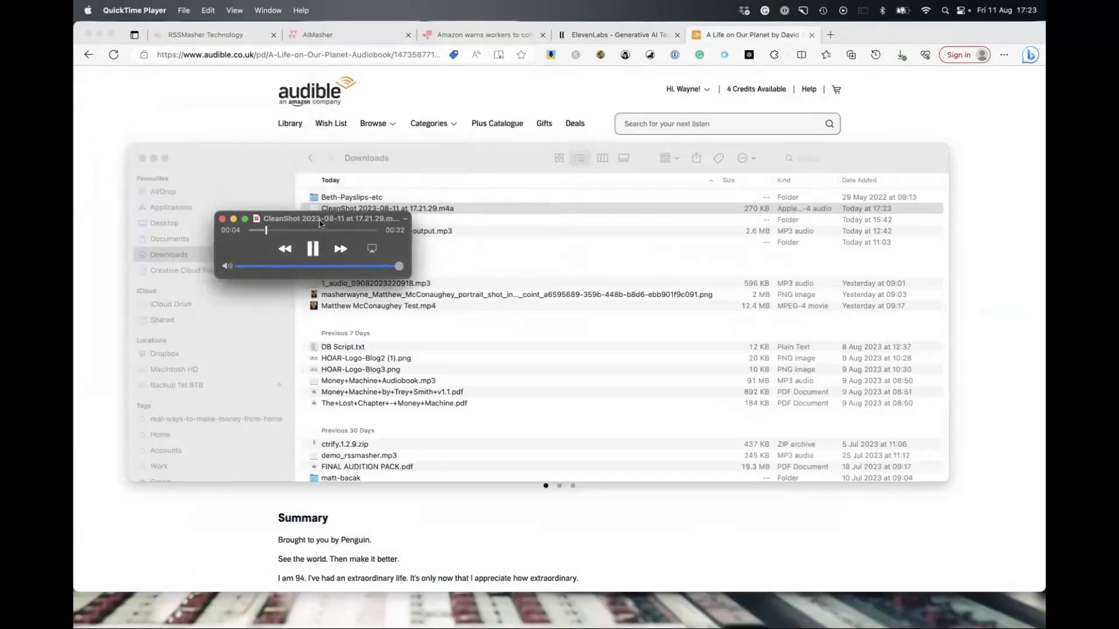
click(312, 248)
click(223, 220)
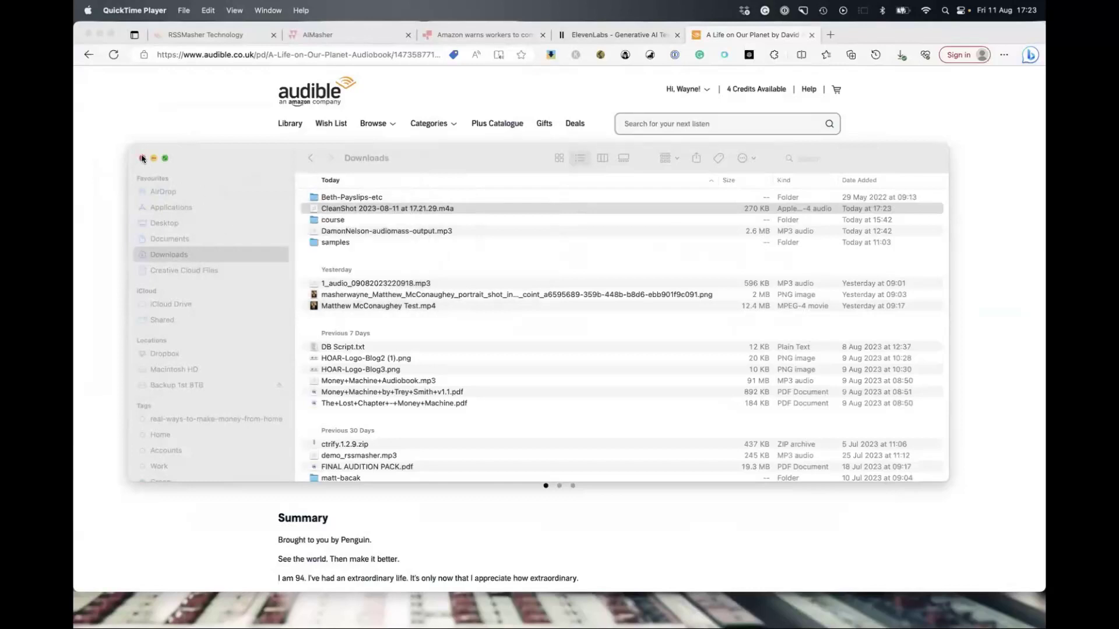
click(142, 157)
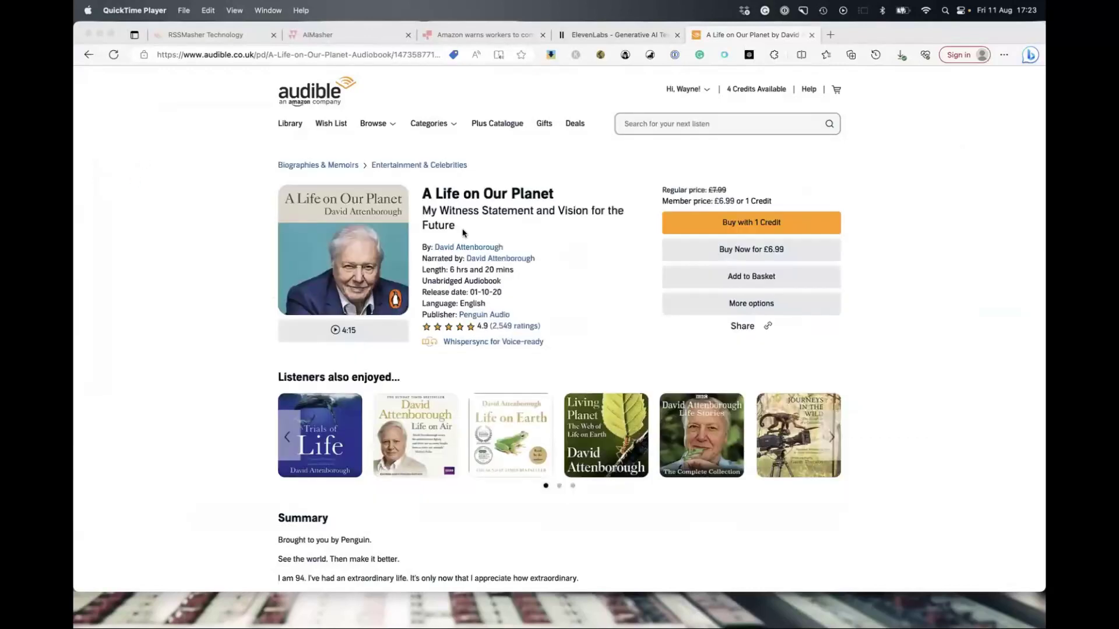
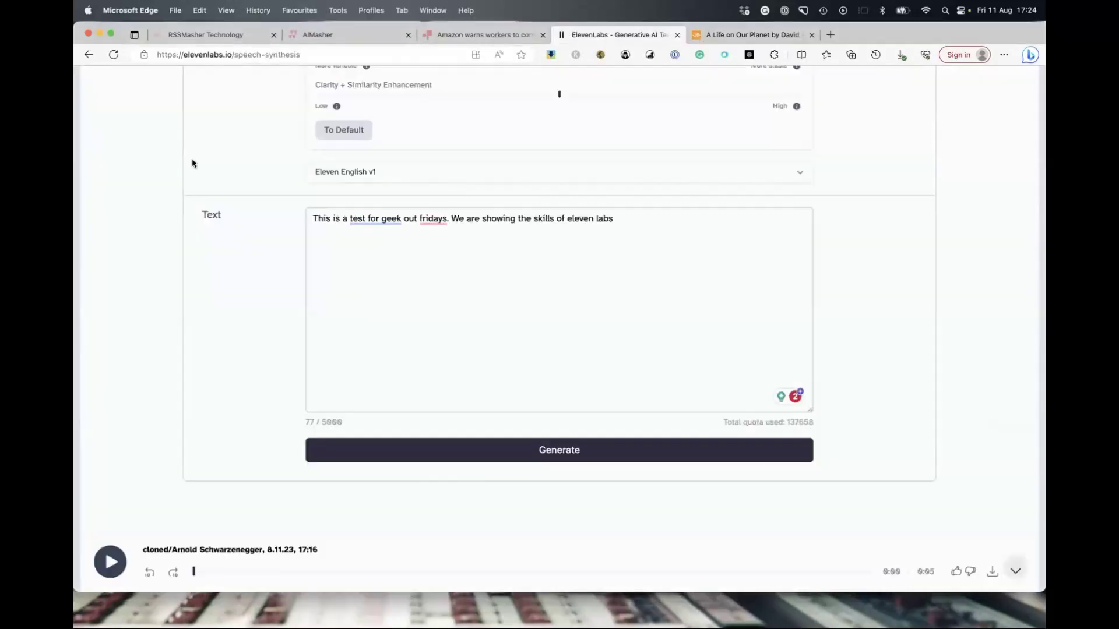
From VoiceLab, start adding a voice and choose Instant Voice Cloning
scroll(170, 250, up, 5)
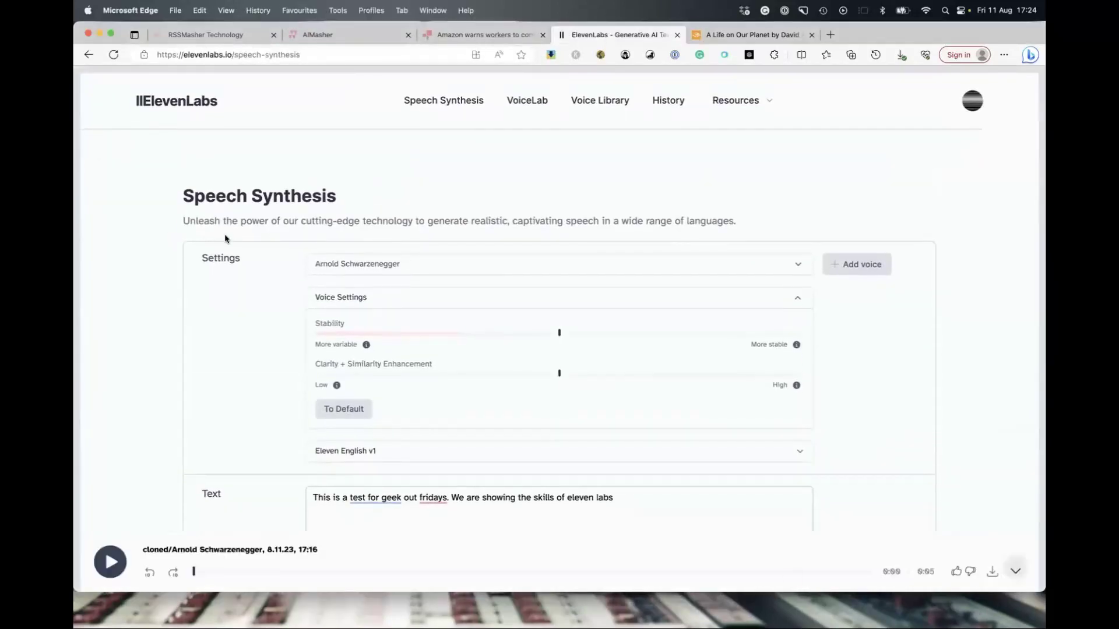
click(535, 104)
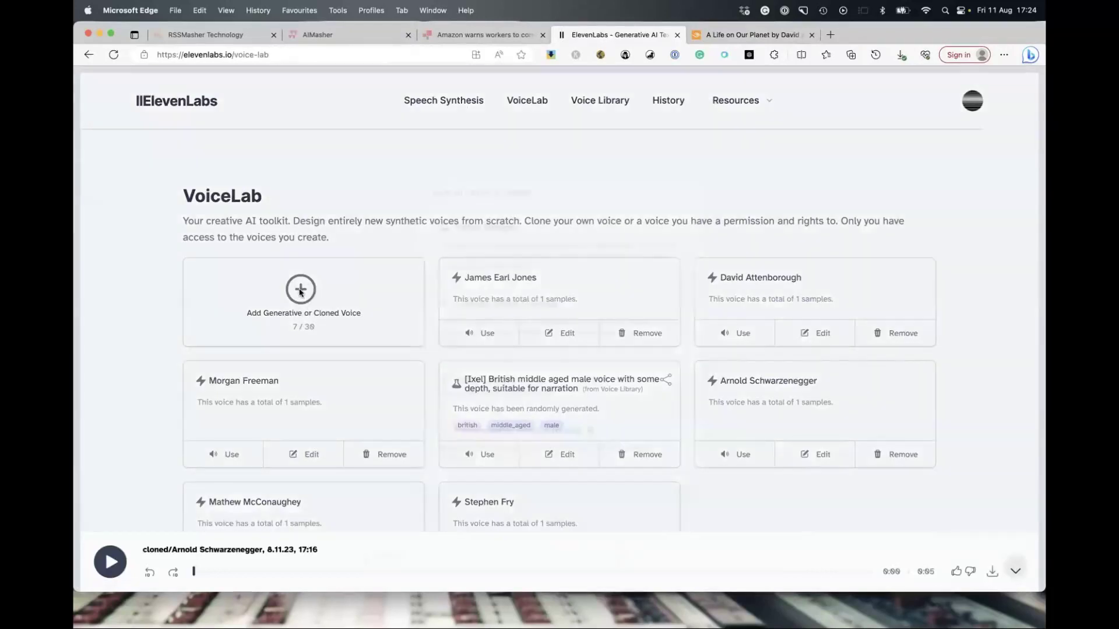
click(301, 291)
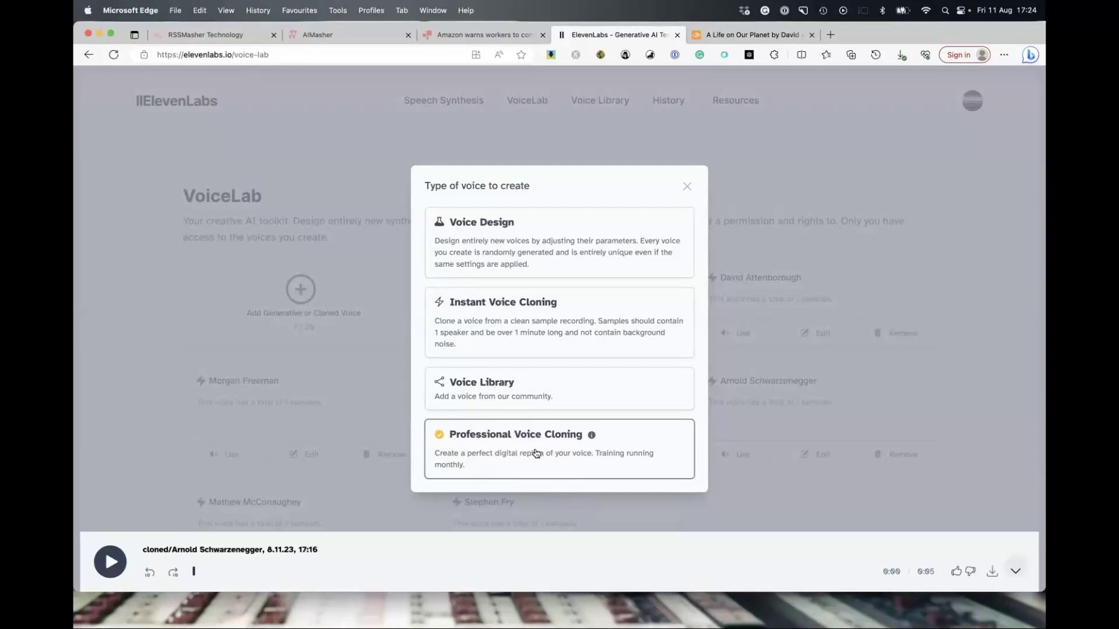
click(512, 316)
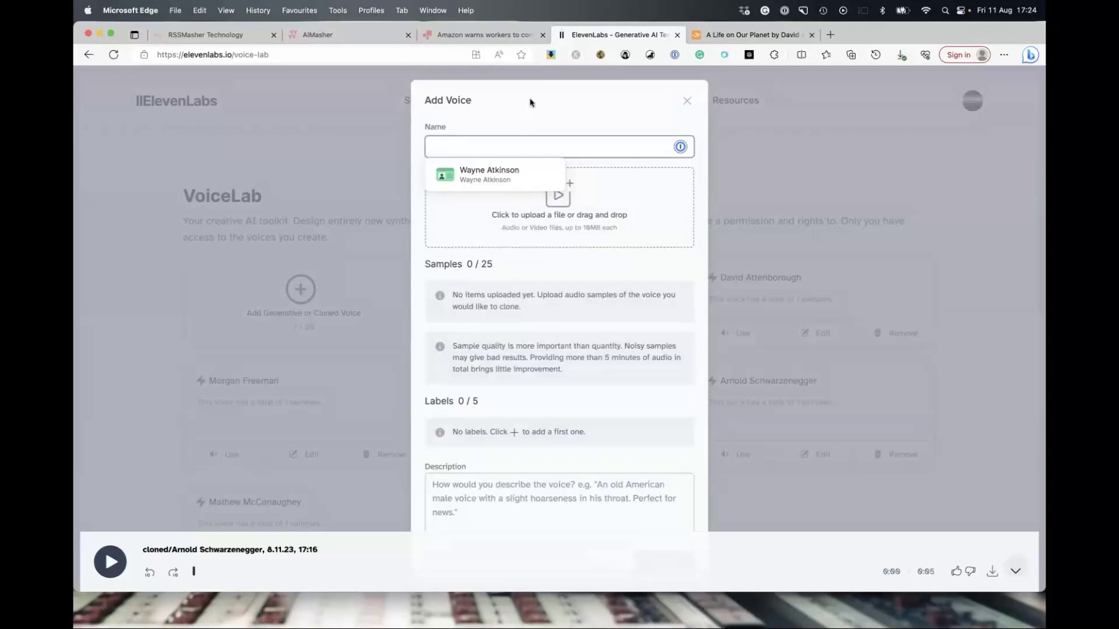
Name the new voice 'Dave Attennborough'
text(Dave)
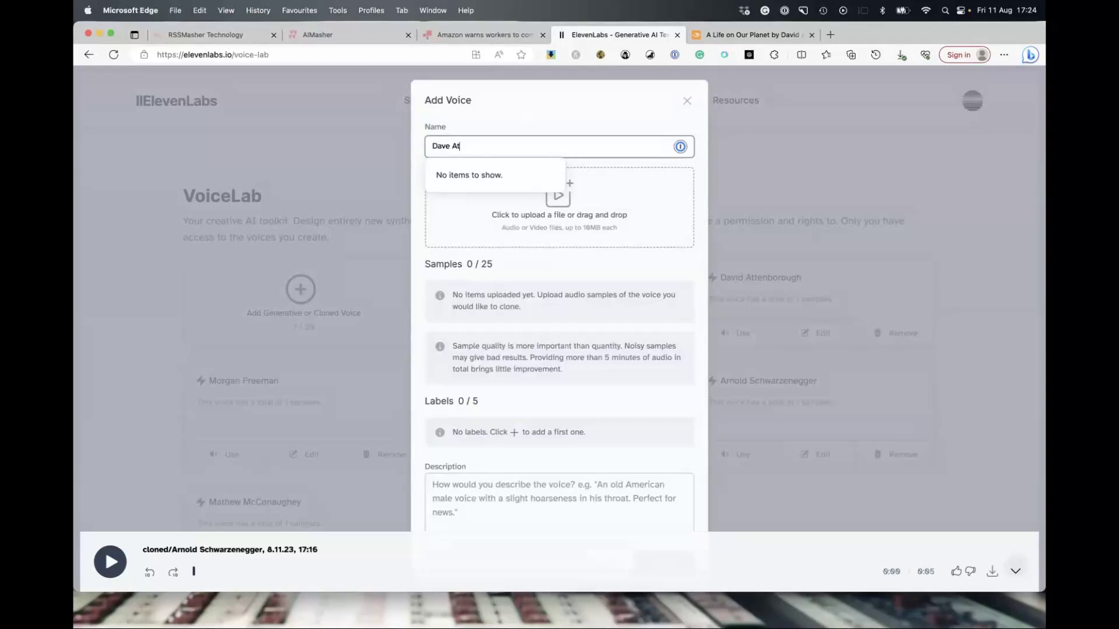
text(Attennborough)
click(536, 92)
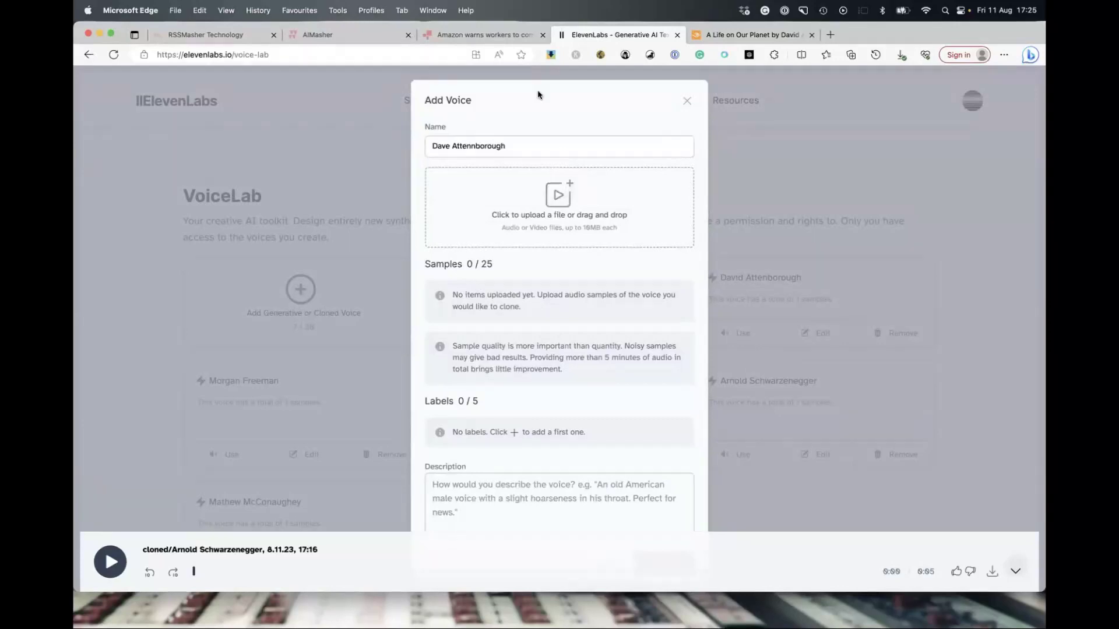
Add the CleanShot recording from Finder as the voice sample and play it back
click(566, 211)
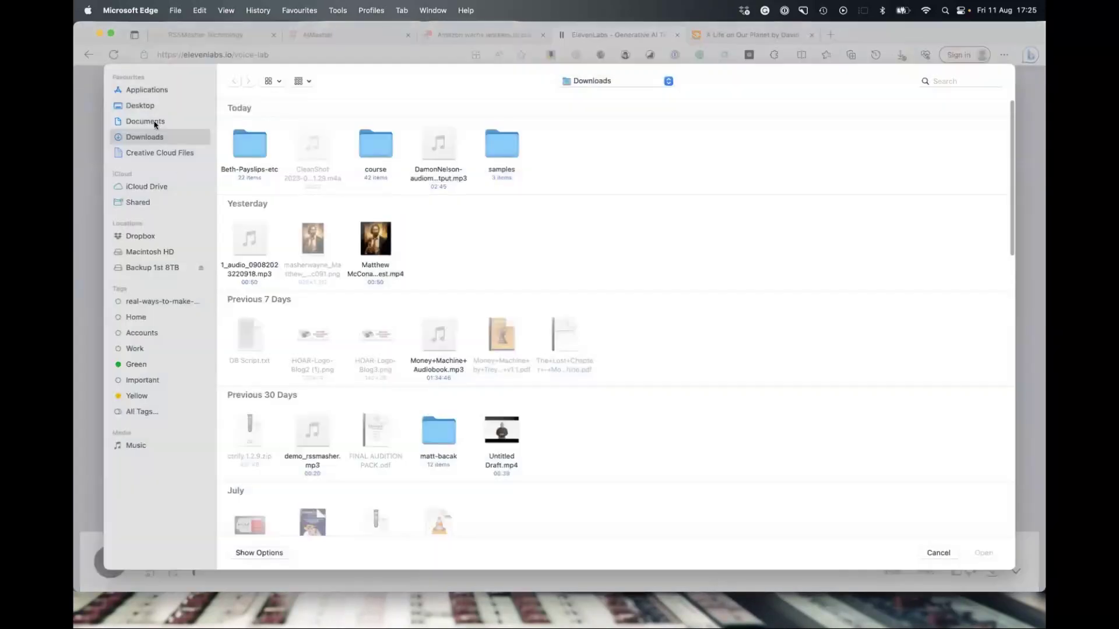
click(155, 124)
click(155, 138)
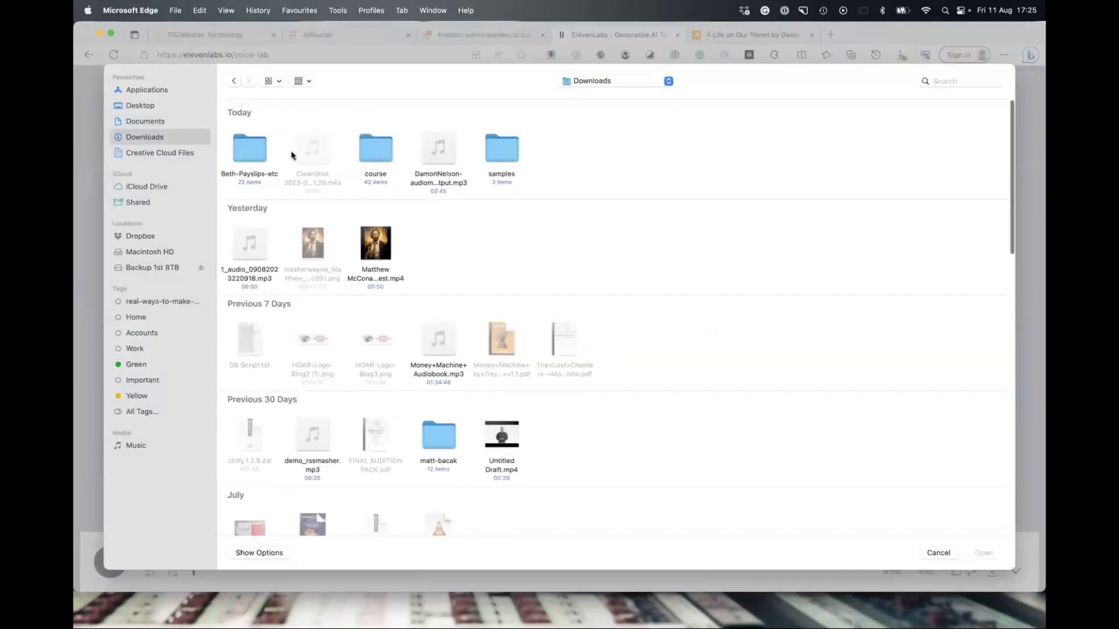
click(153, 120)
click(938, 553)
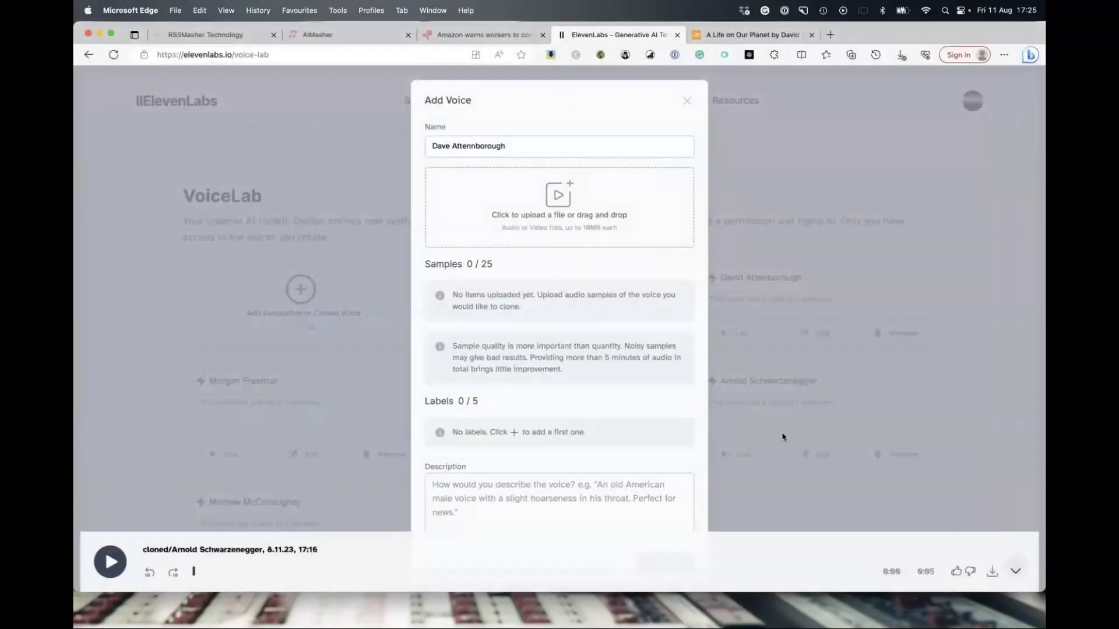
click(1046, 45)
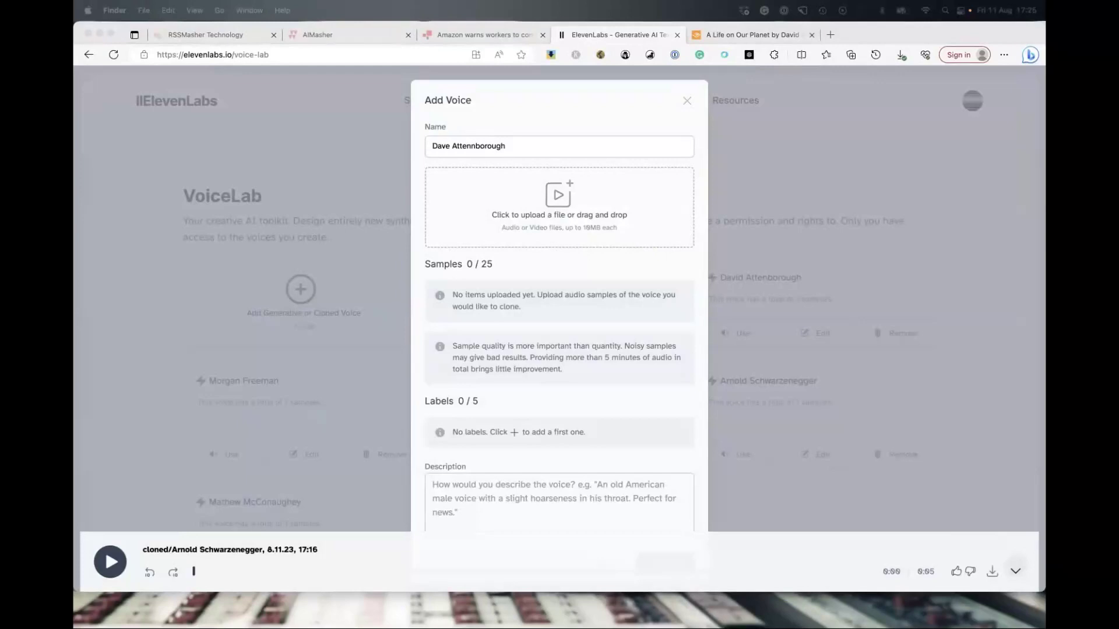
drag(472, 110, 503, 208)
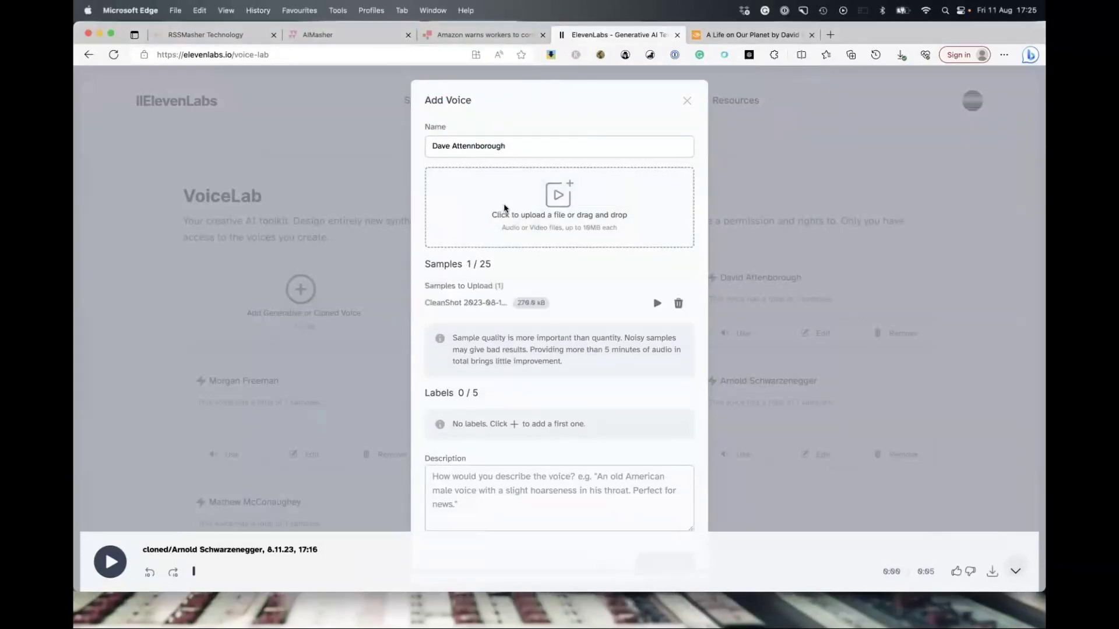
click(657, 303)
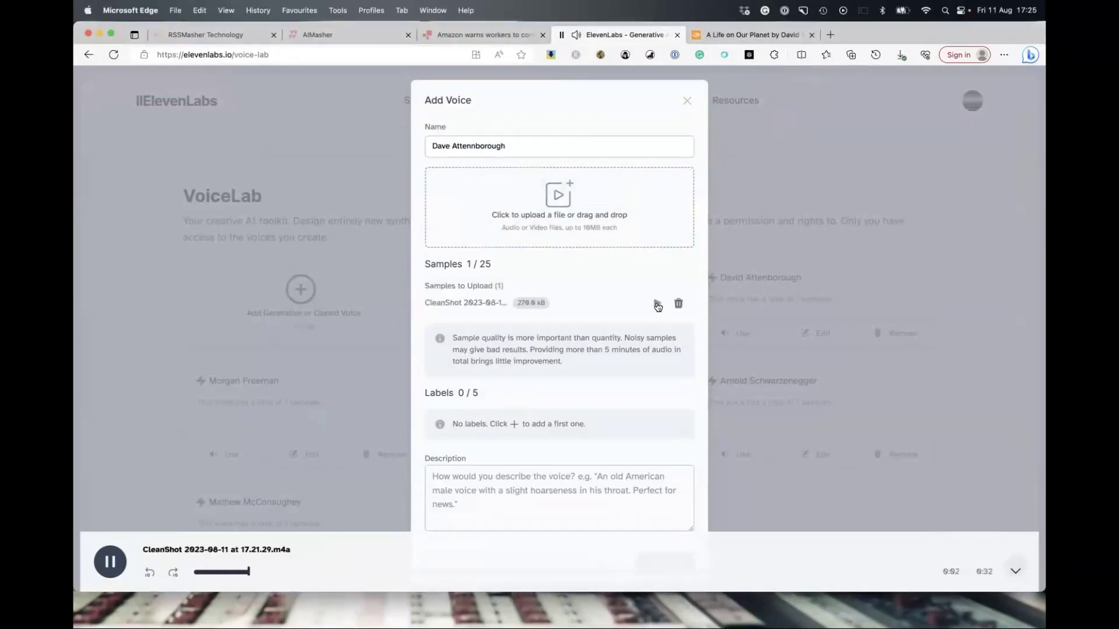
click(657, 303)
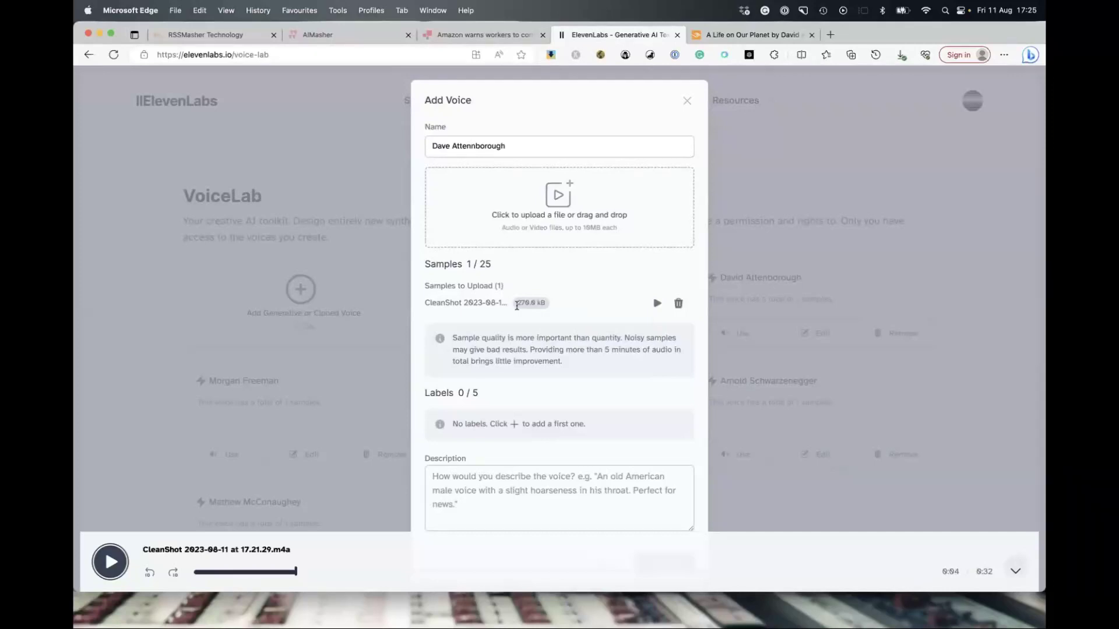
scroll(524, 304, down, 3)
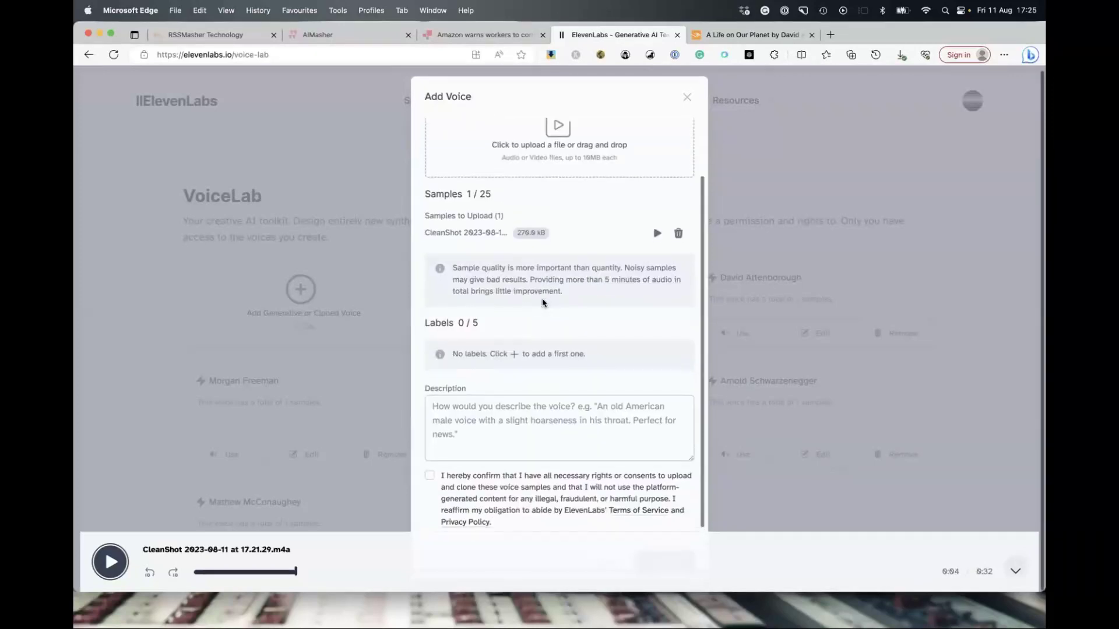
Describe it as 'This is the David Attenborough Voice..used in GOF zoom call', confirm rights, and add the voice
click(495, 411)
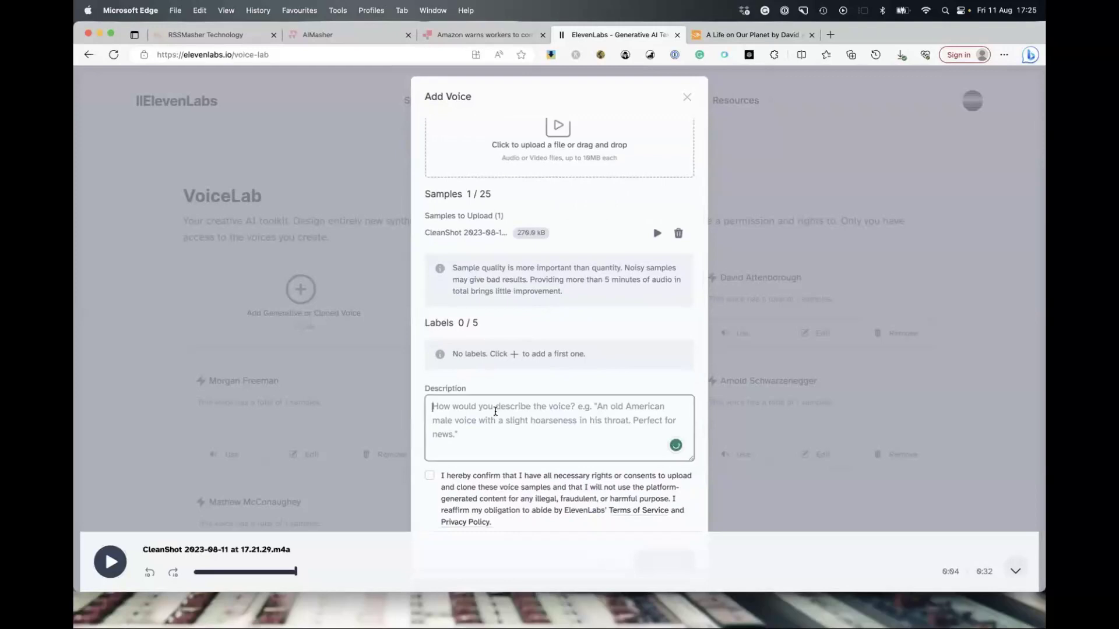
text(This is the)
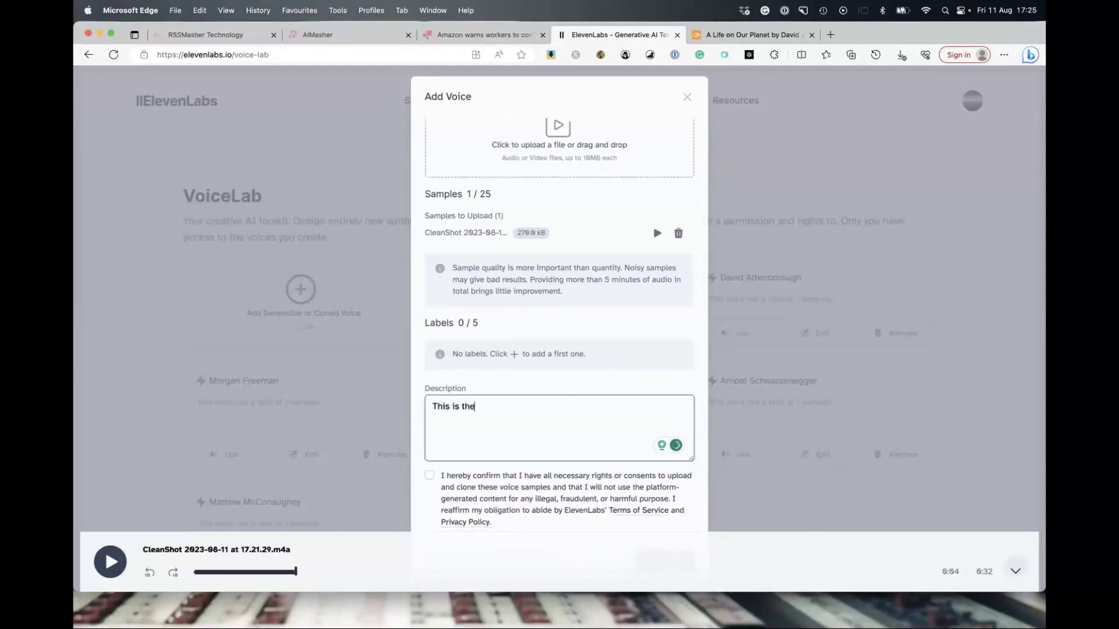
text( David Atenbourough Voice)
click(526, 412)
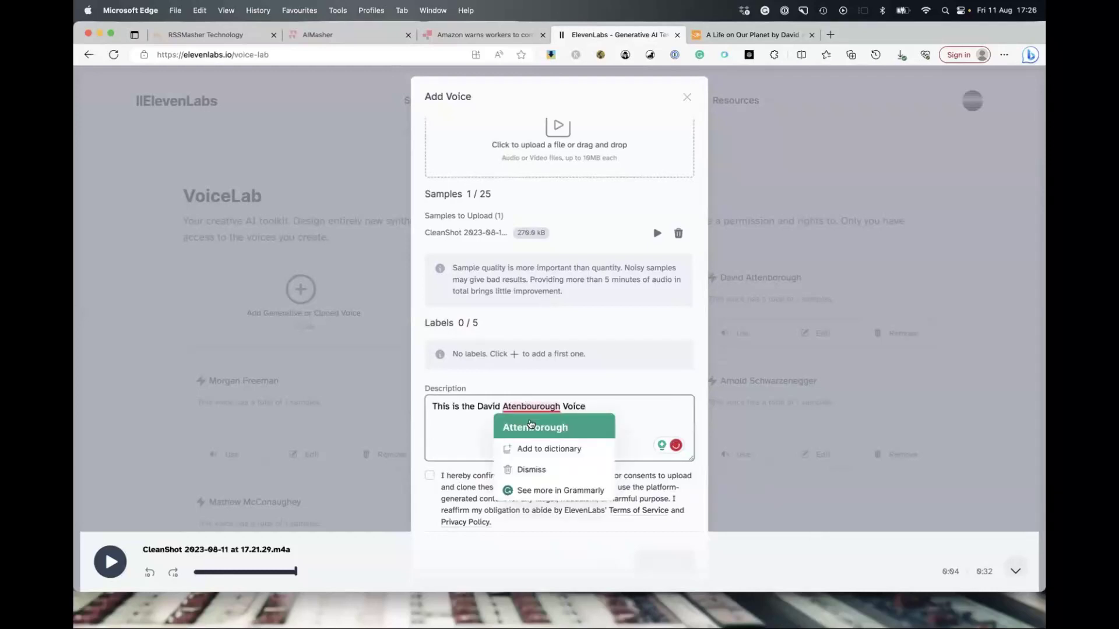
click(531, 428)
text(..use)
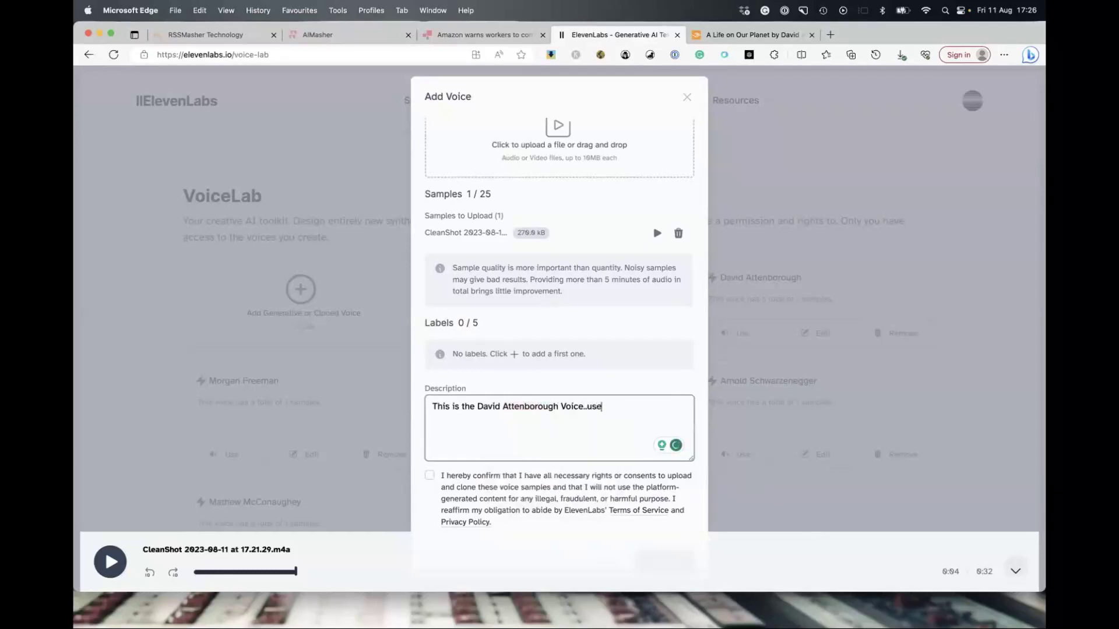
text(d in GOF zoom call)
click(430, 476)
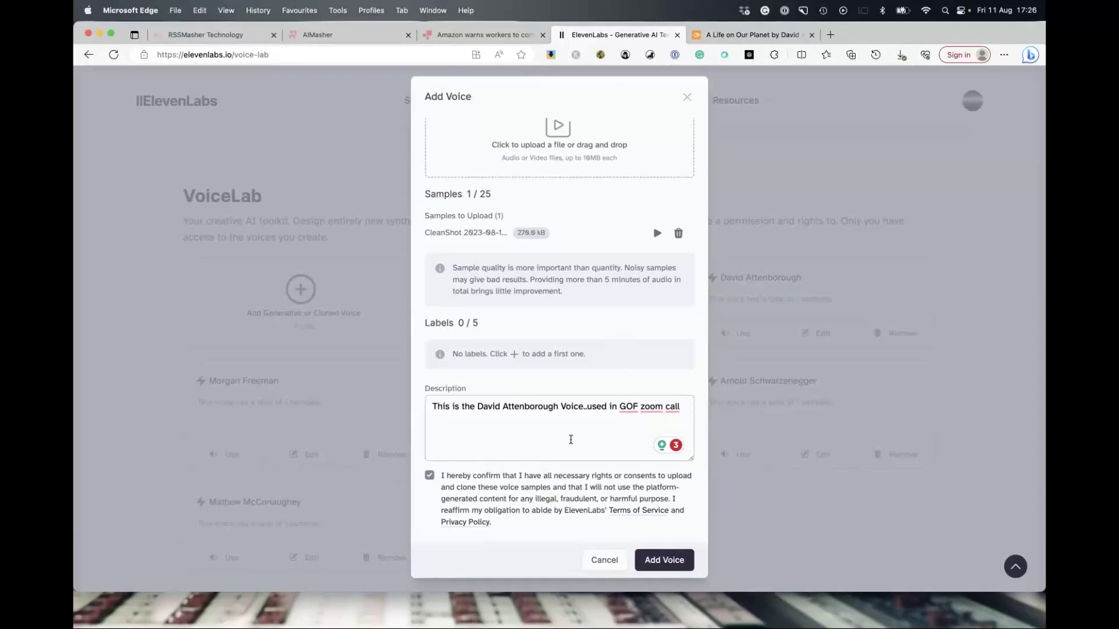
click(674, 560)
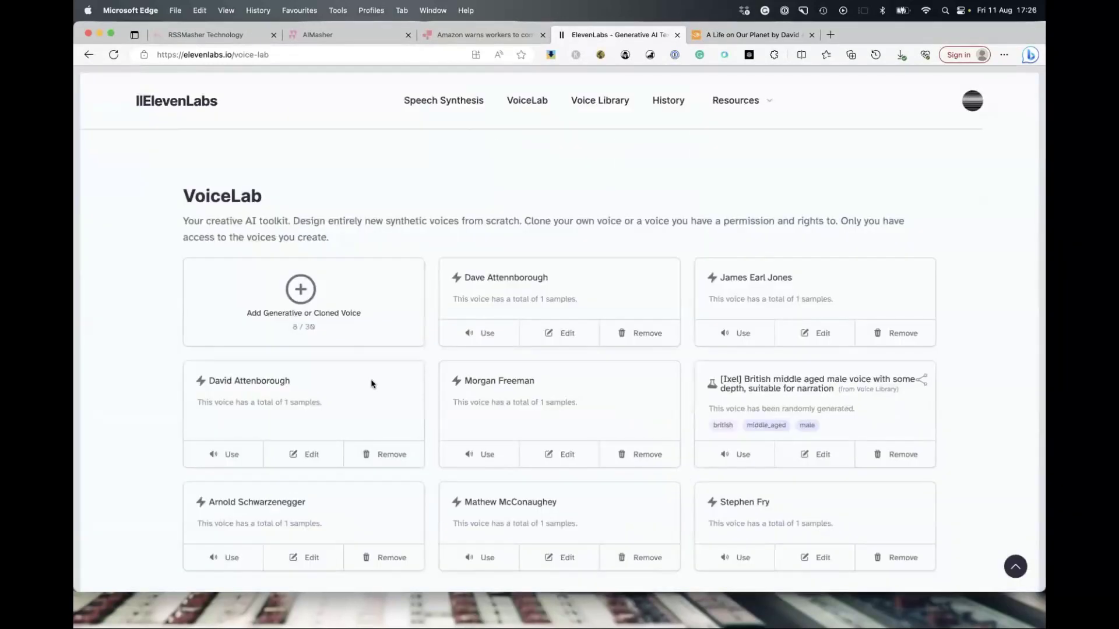
Generate the geek out fridays test speech with the Dave Attennborough voice
click(487, 337)
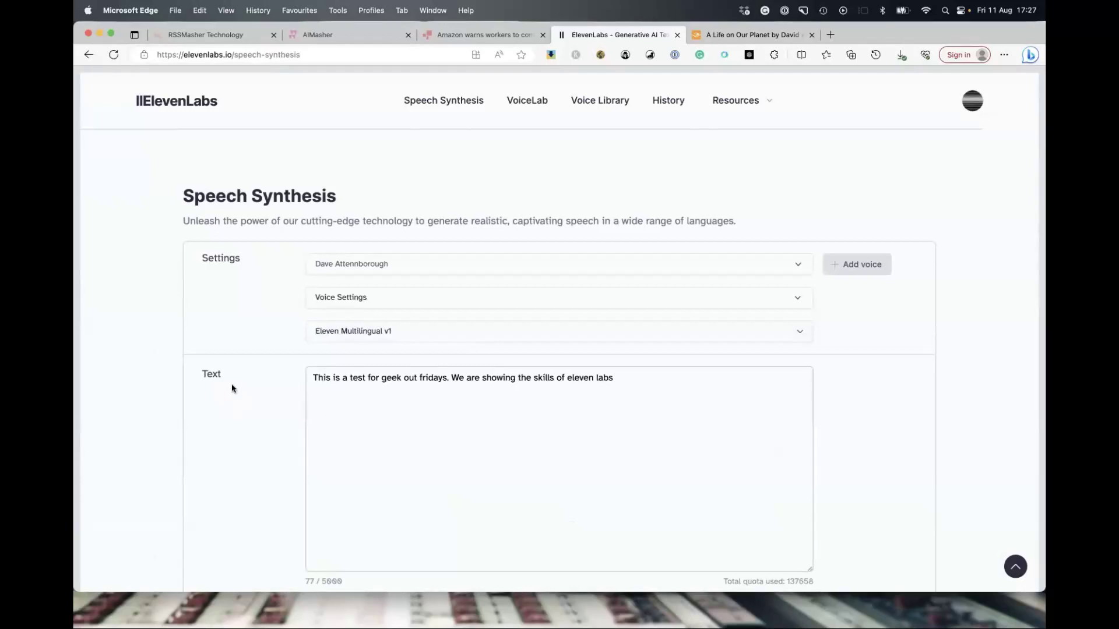
scroll(245, 382, down, 2)
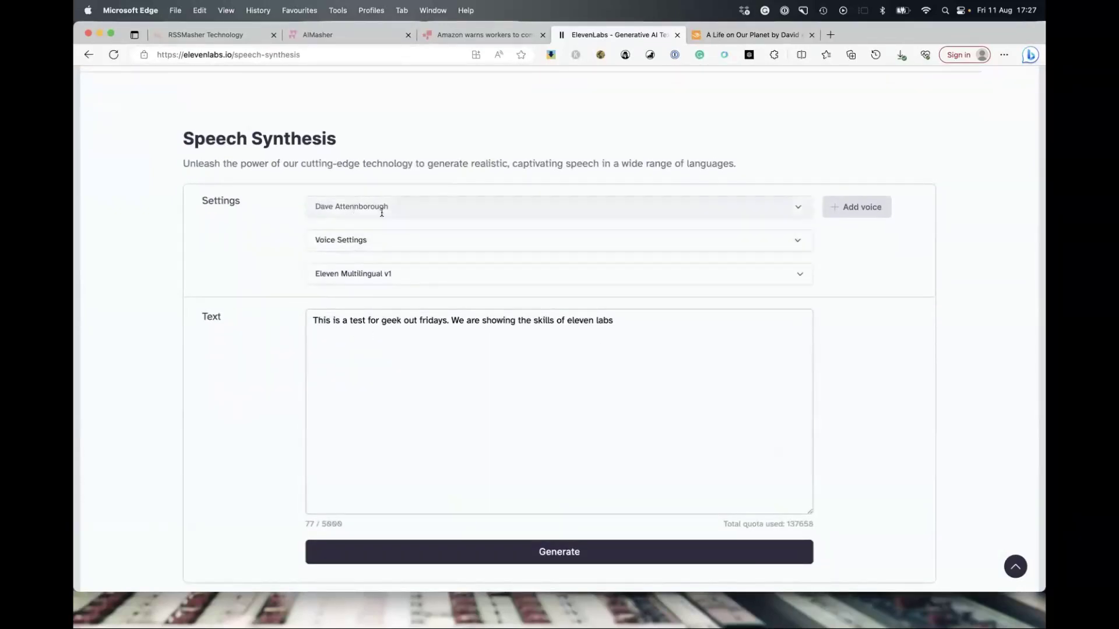
click(581, 552)
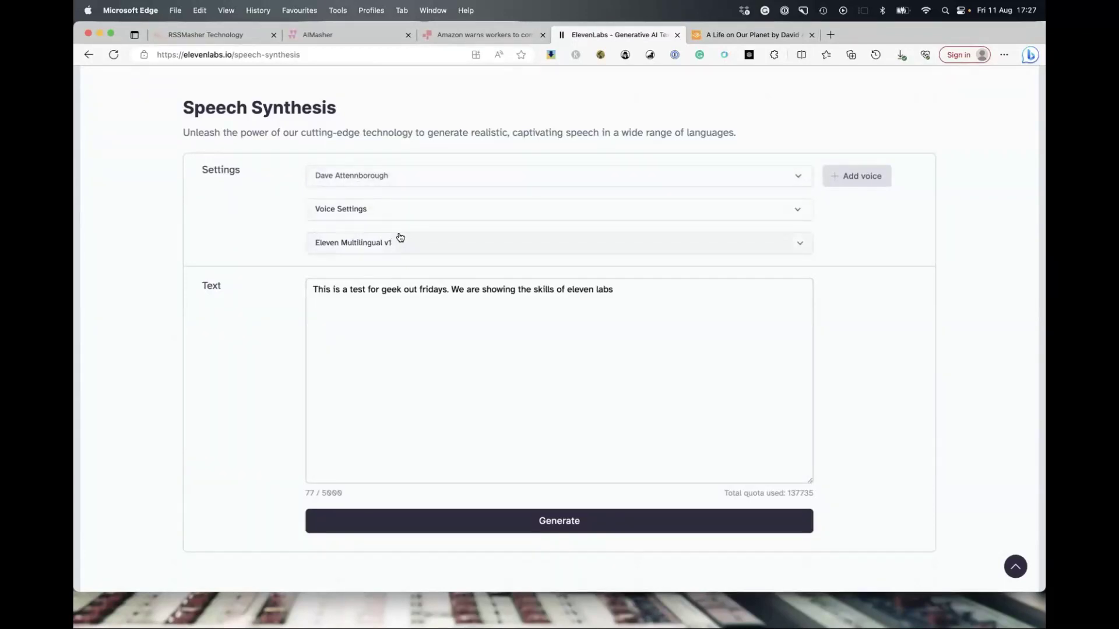
click(556, 306)
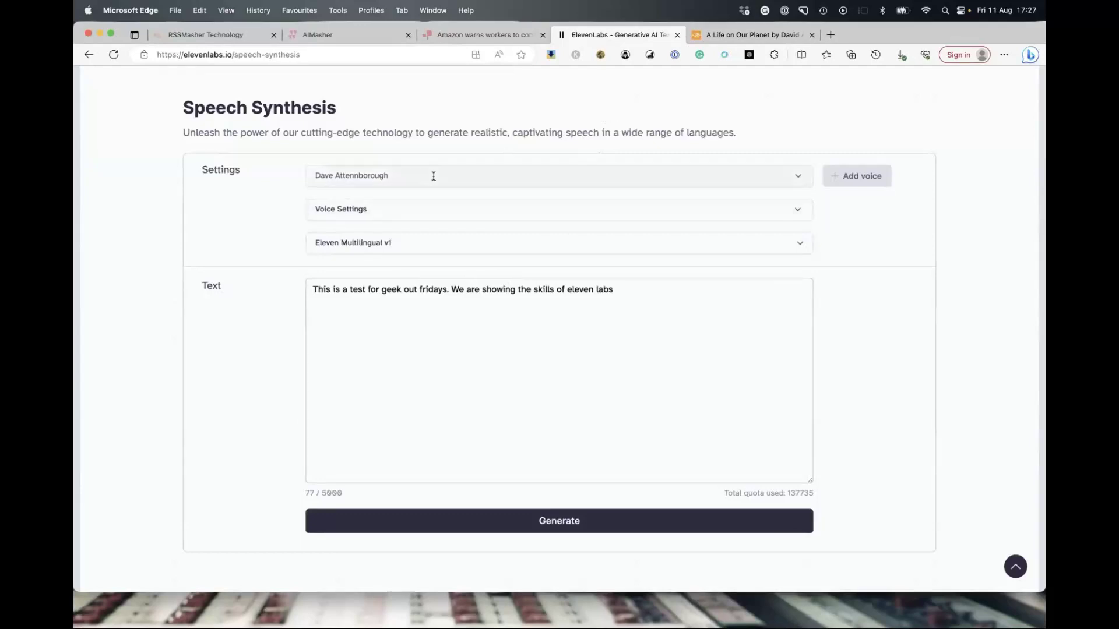
scroll(433, 176, up, 3)
Back in VoiceLab, start another Instant Voice Cloning voice
click(528, 102)
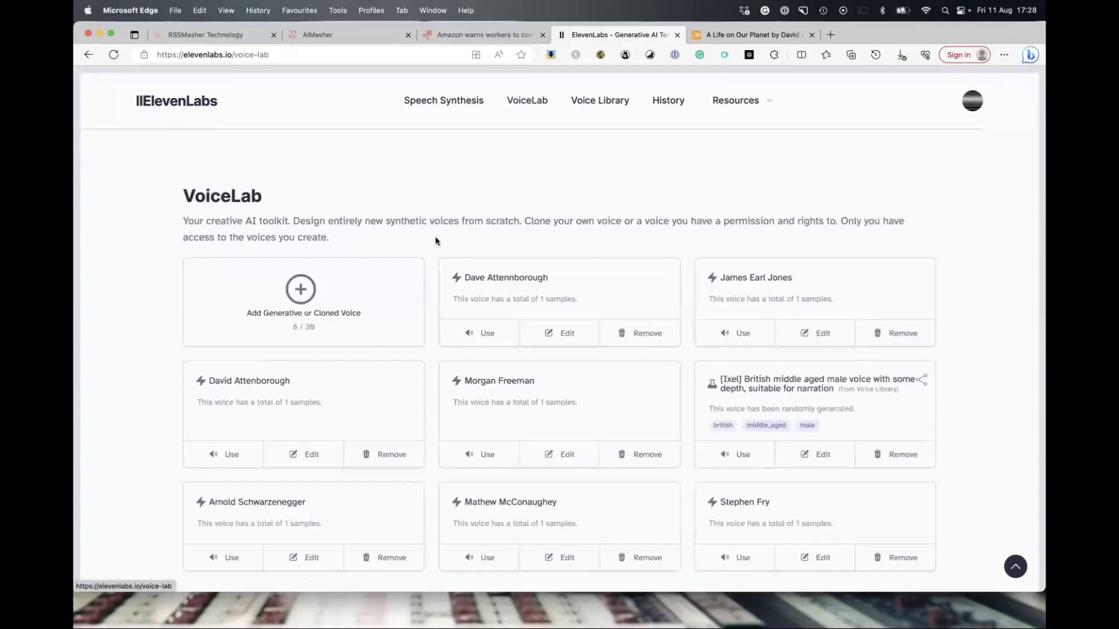
click(300, 290)
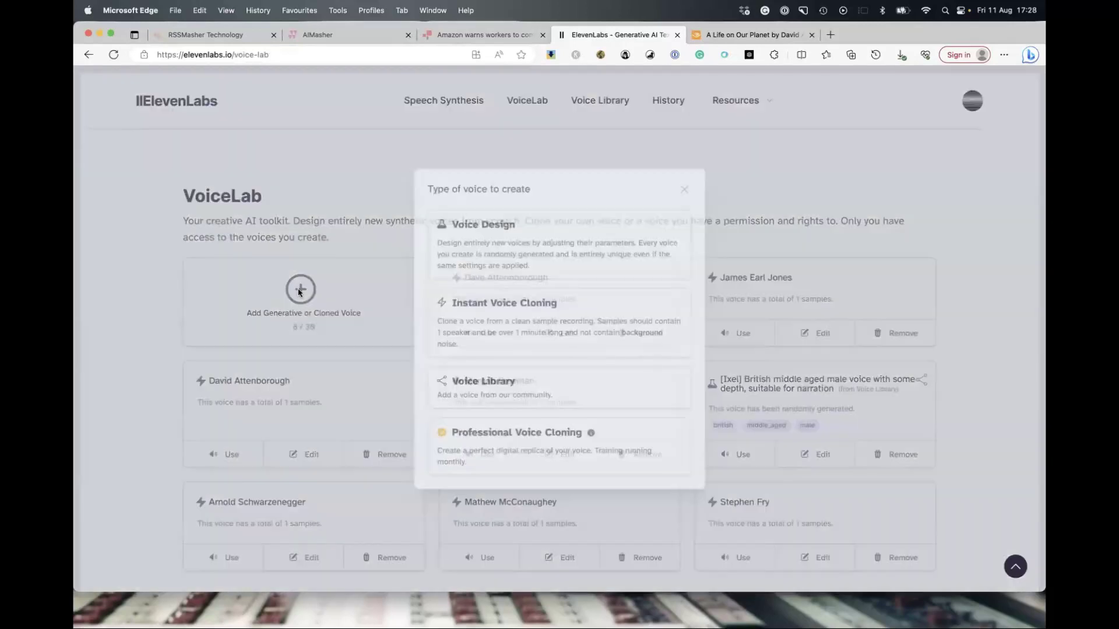
click(526, 323)
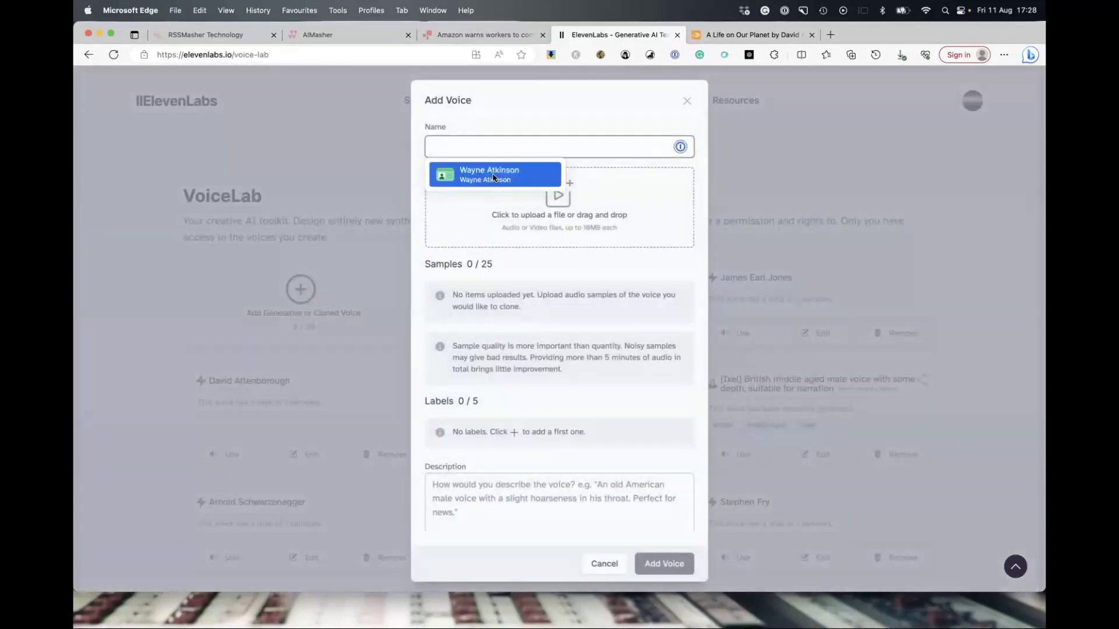
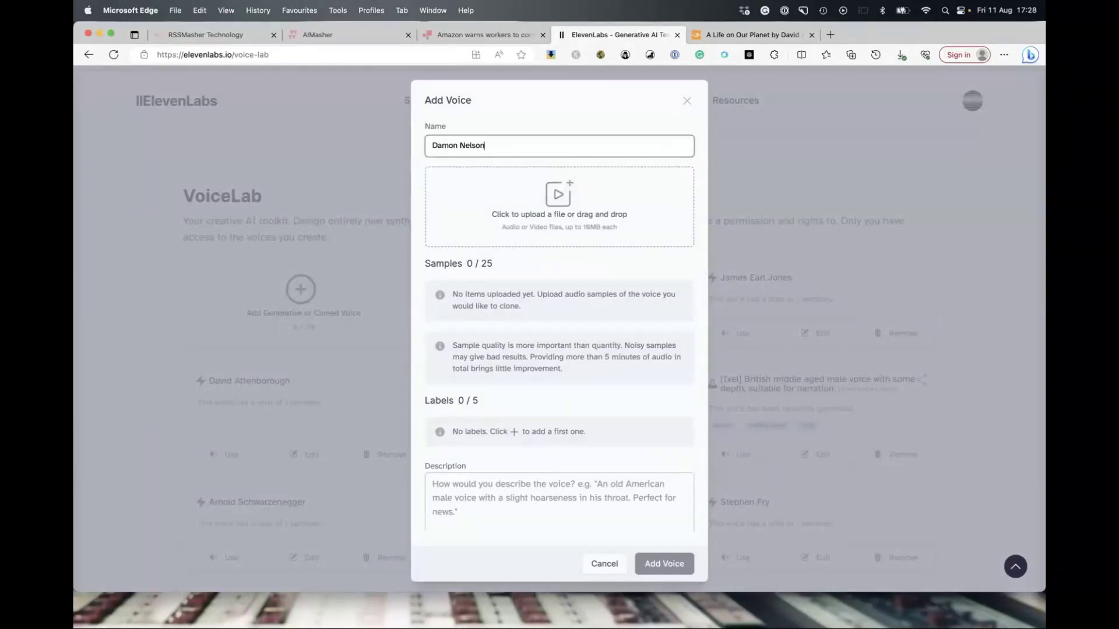
drag(505, 104, 554, 204)
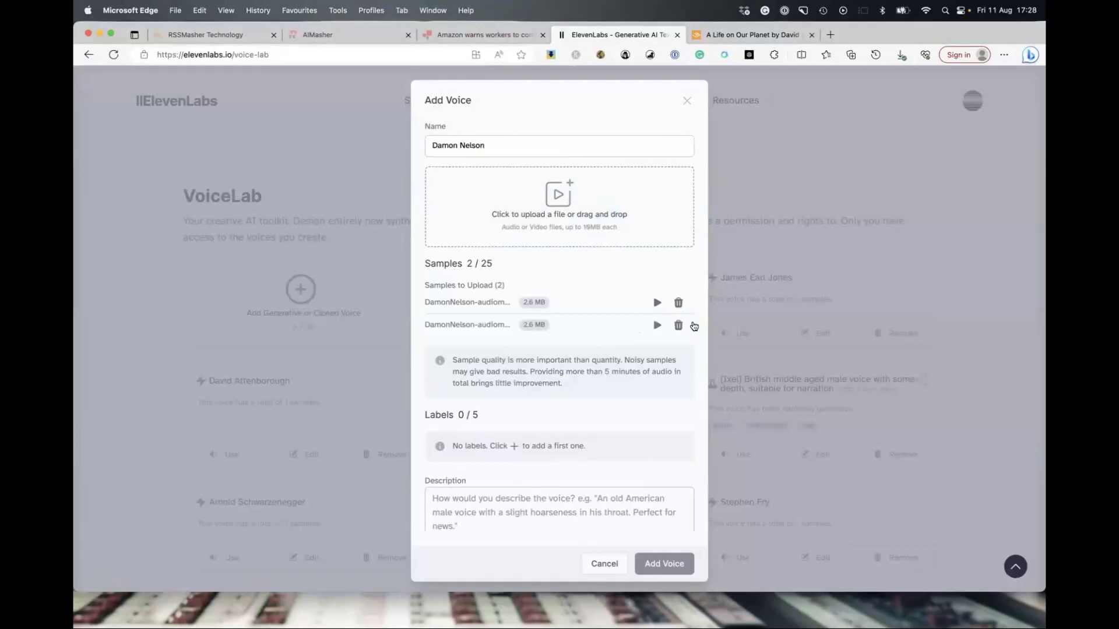
click(679, 326)
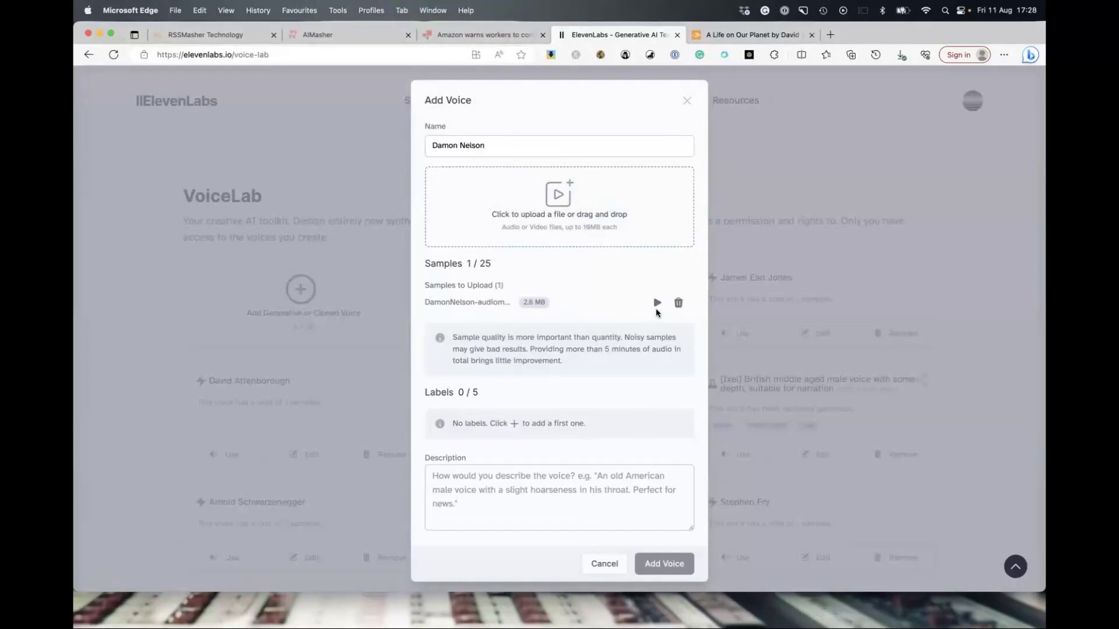
click(656, 304)
Give it the description 'Damon', confirm rights consent, and add the voice
scroll(502, 307, down, 3)
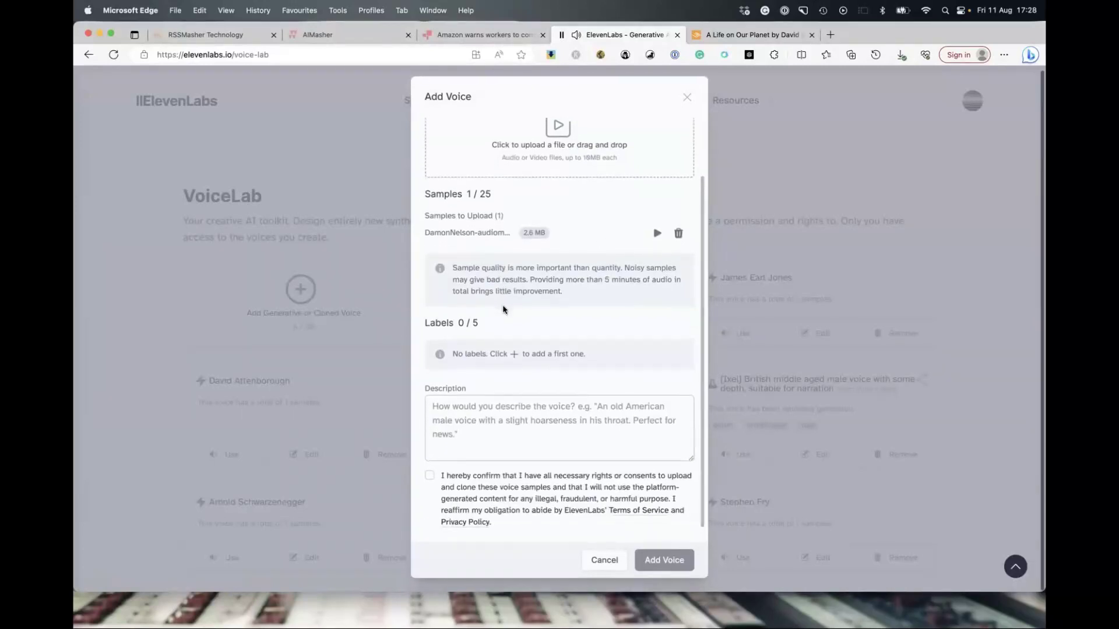
click(493, 424)
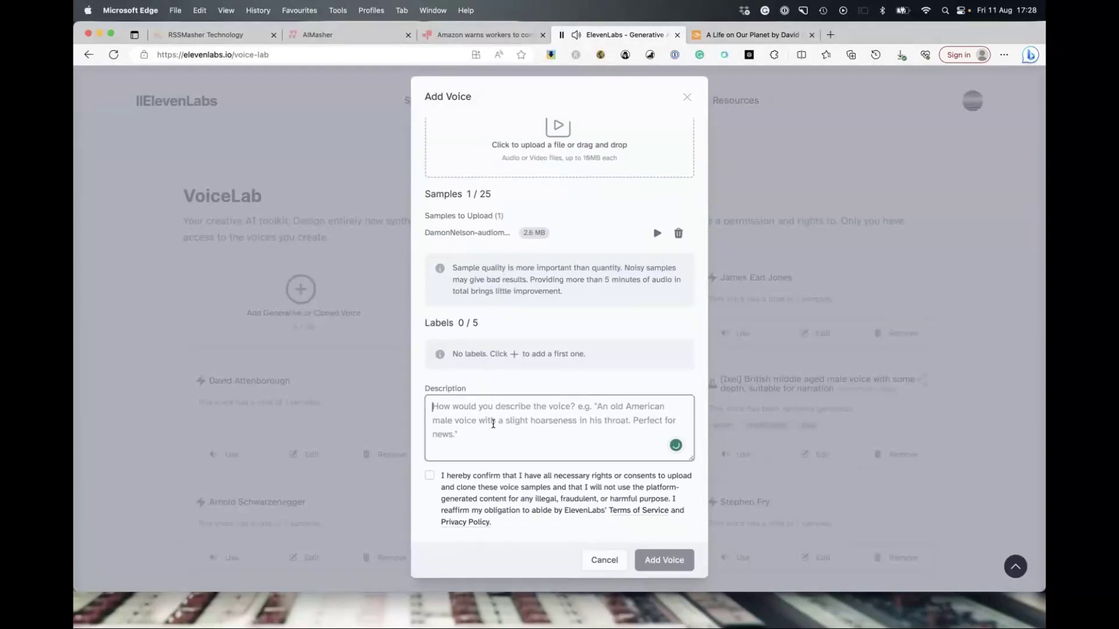
text(Damon)
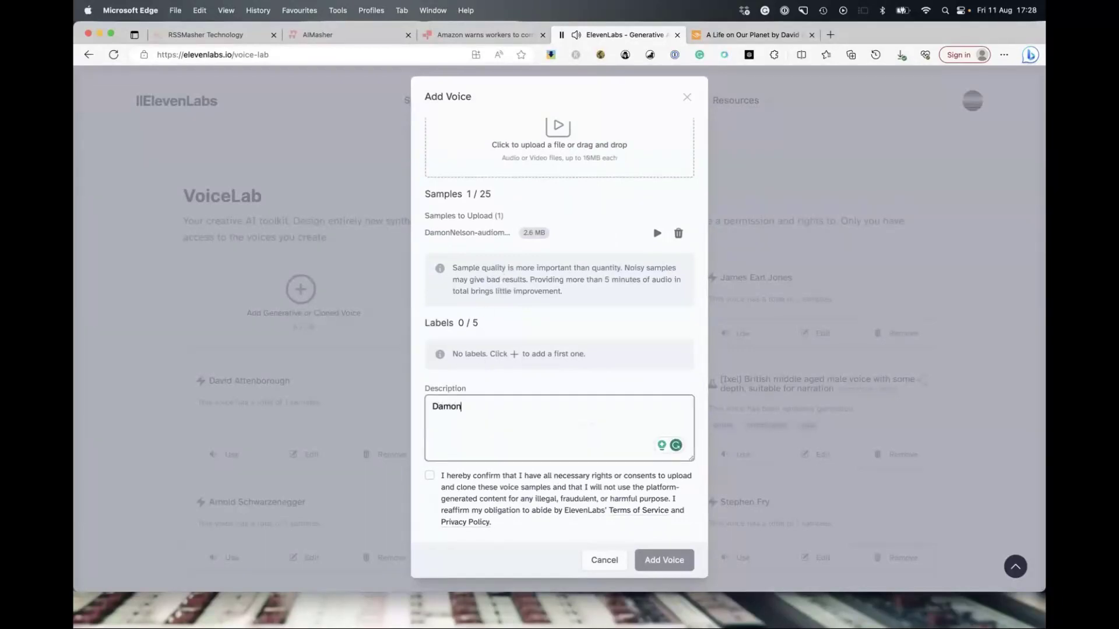
click(429, 475)
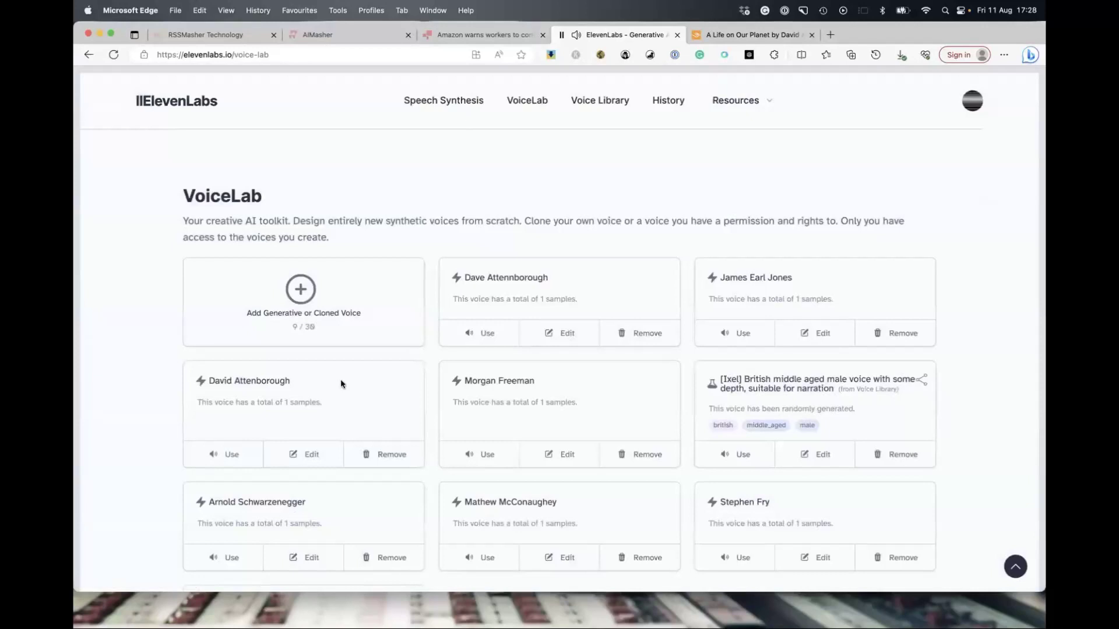
scroll(404, 300, down, 5)
Go to Speech Synthesis and reload the page with the geek out fridays text in place
scroll(404, 301, up, 5)
click(432, 105)
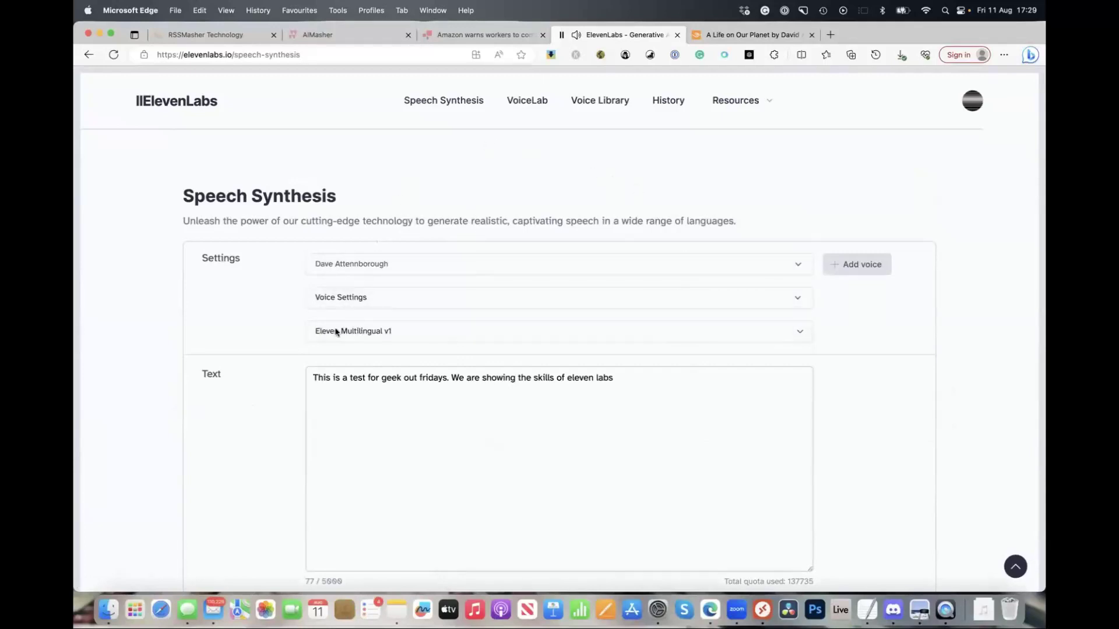
click(114, 55)
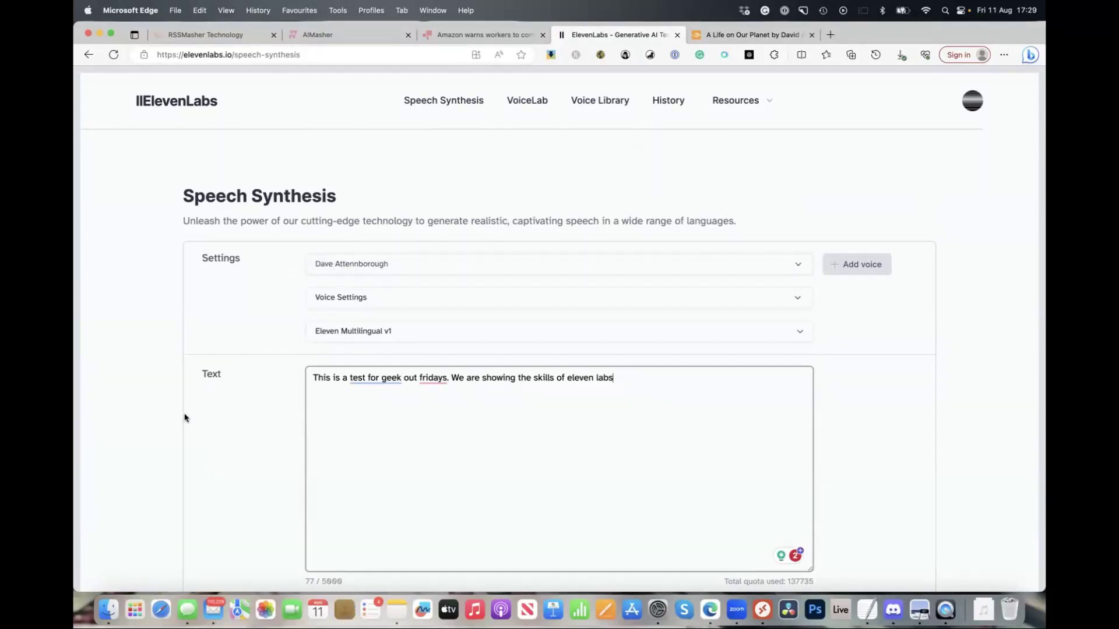
scroll(185, 417, down, 2)
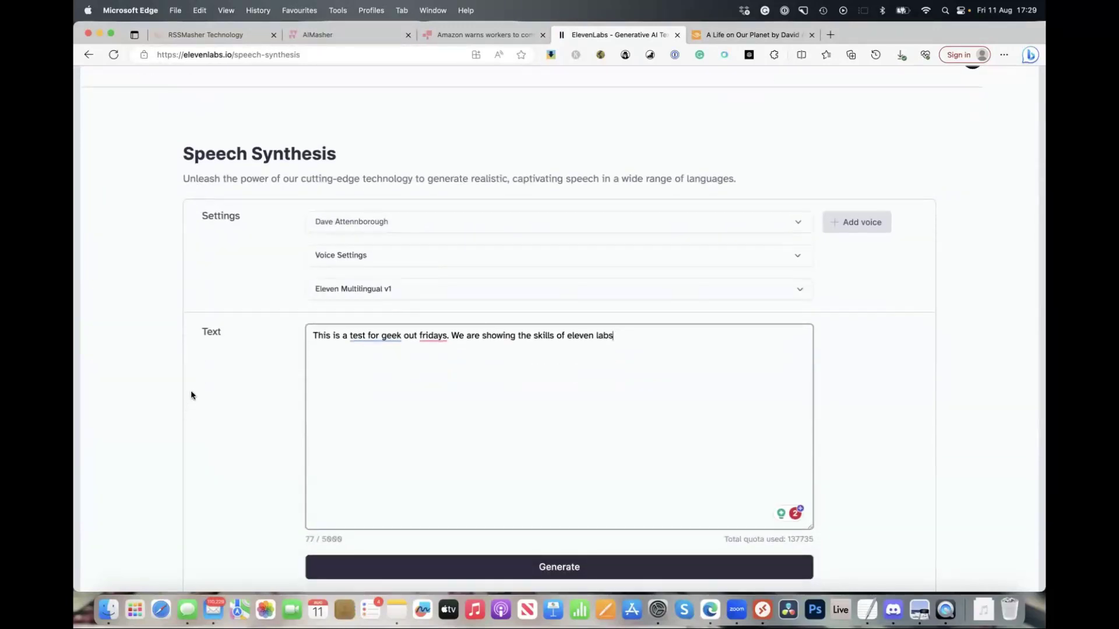
scroll(189, 399, up, 2)
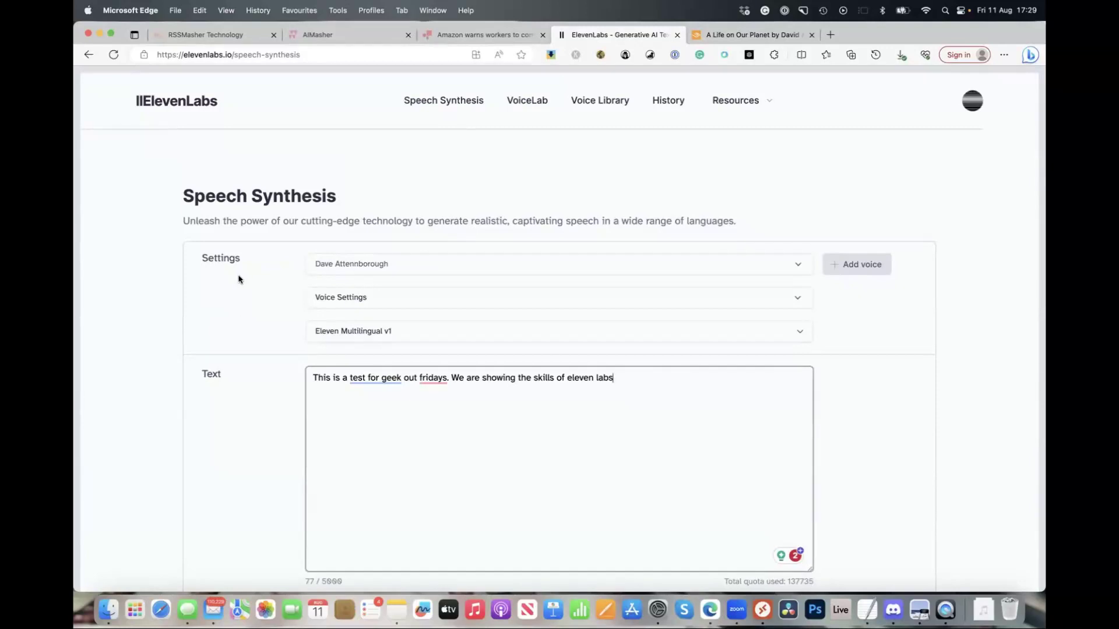
click(410, 264)
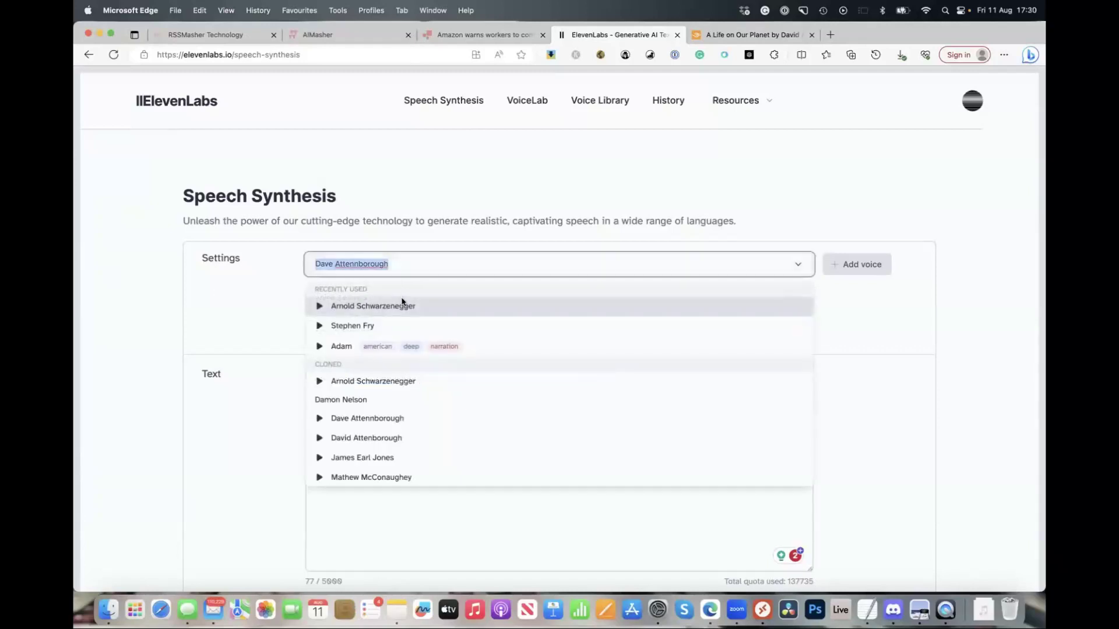
click(385, 398)
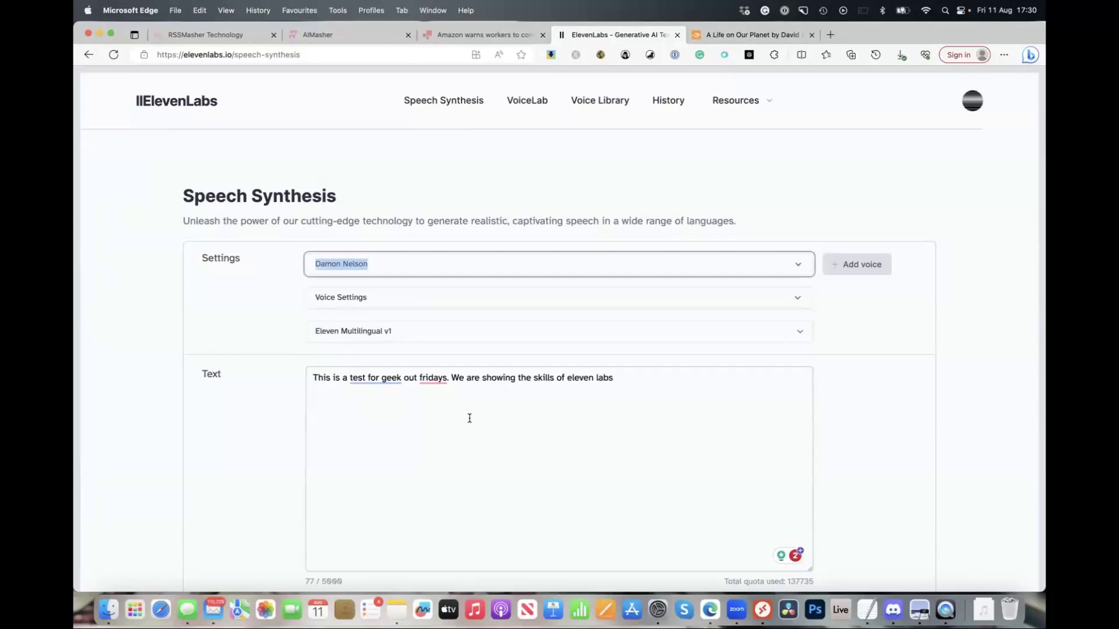
scroll(274, 421, down, 3)
key(ctrl+Return)
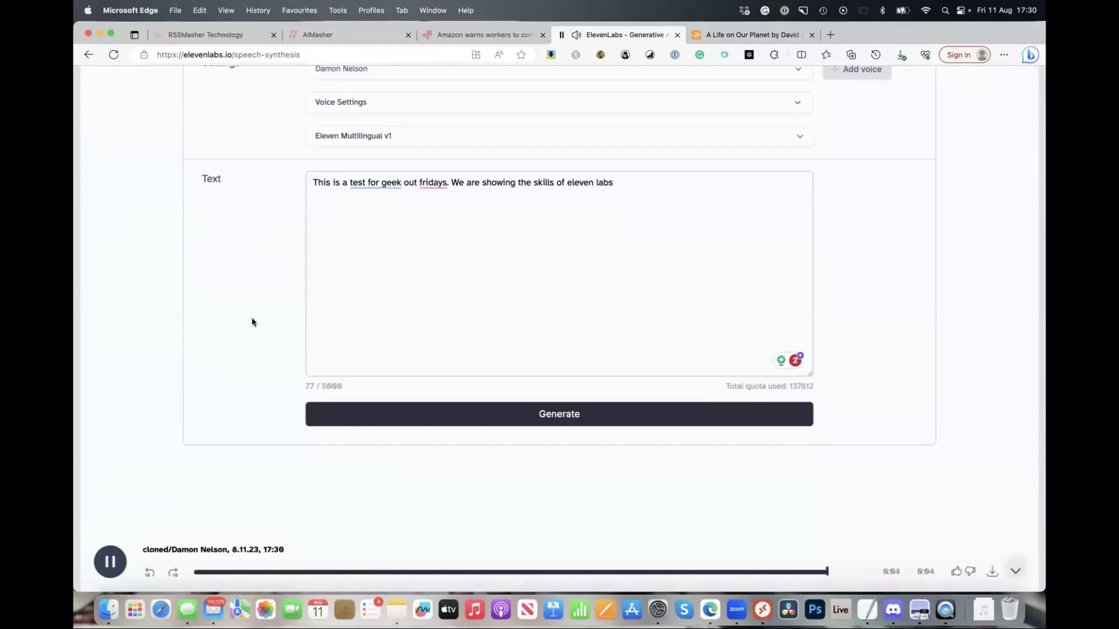
scroll(256, 344, up, 1)
key(ctrl+Return)
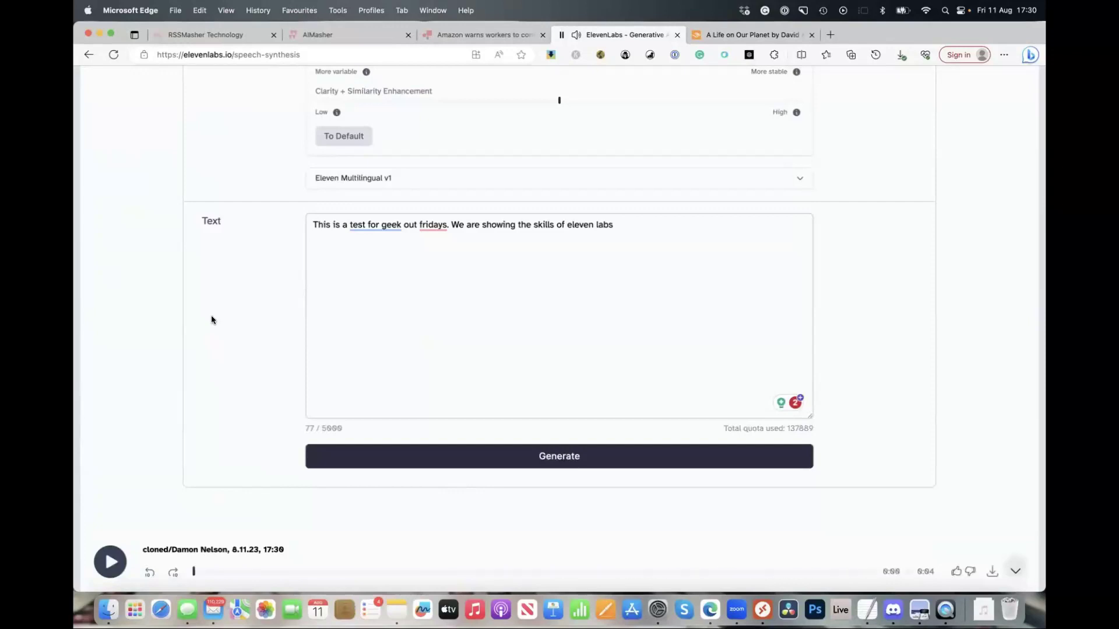
Drag Stability to about 71%, regenerate the test speech, and pause its playback
scroll(250, 338, up, 5)
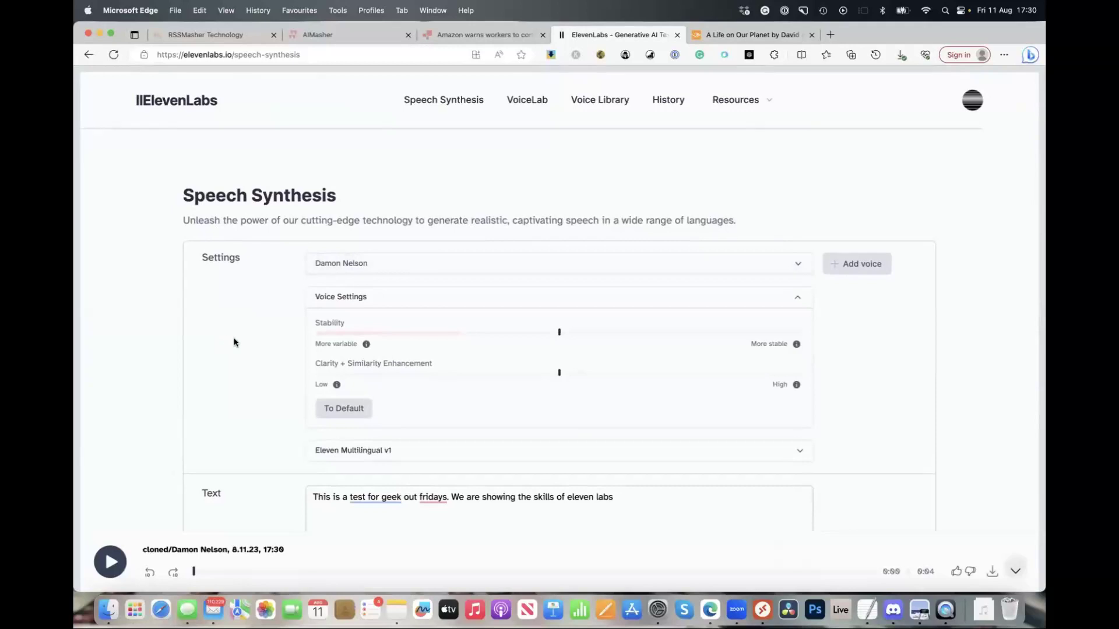
scroll(234, 342, down, 2)
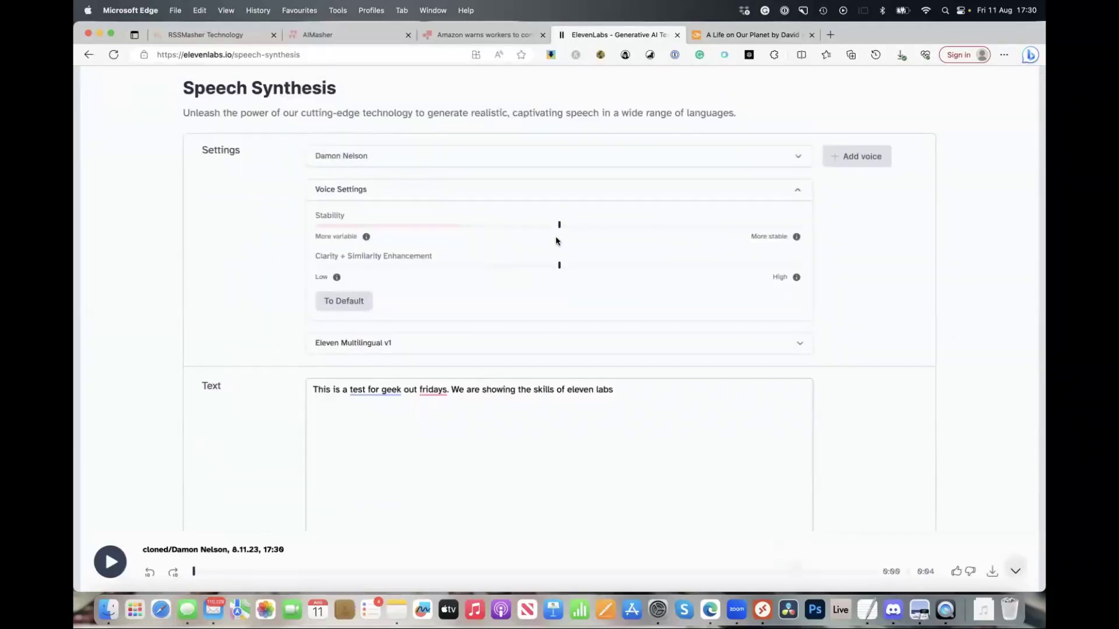
mouse_move(561, 227)
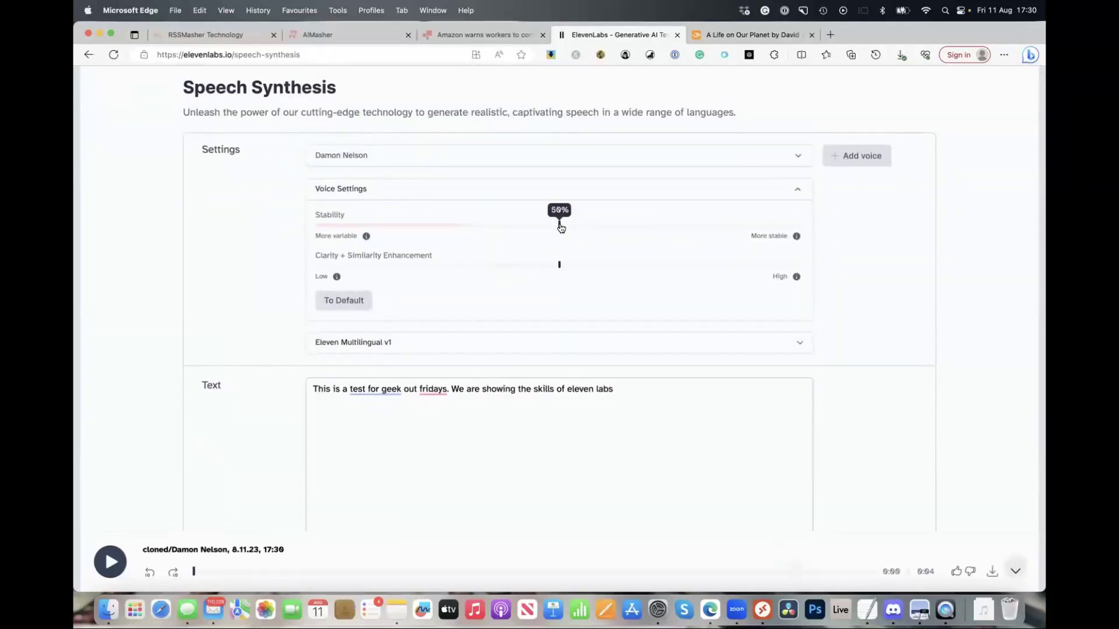
scroll(561, 227, down, 1)
drag(560, 227, 681, 224)
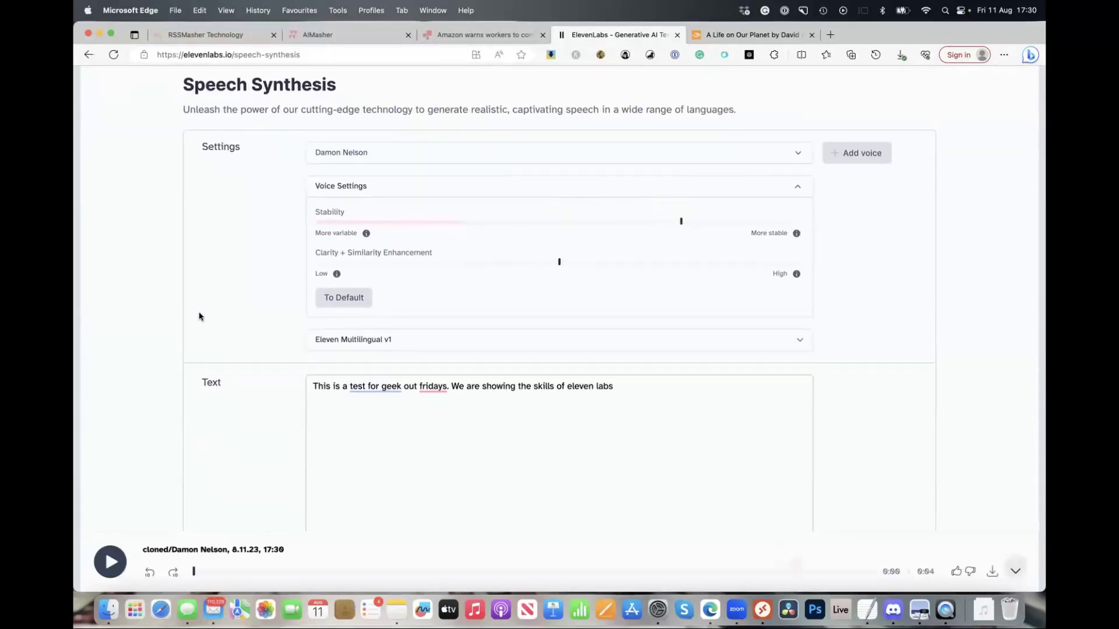
scroll(200, 316, down, 5)
click(472, 430)
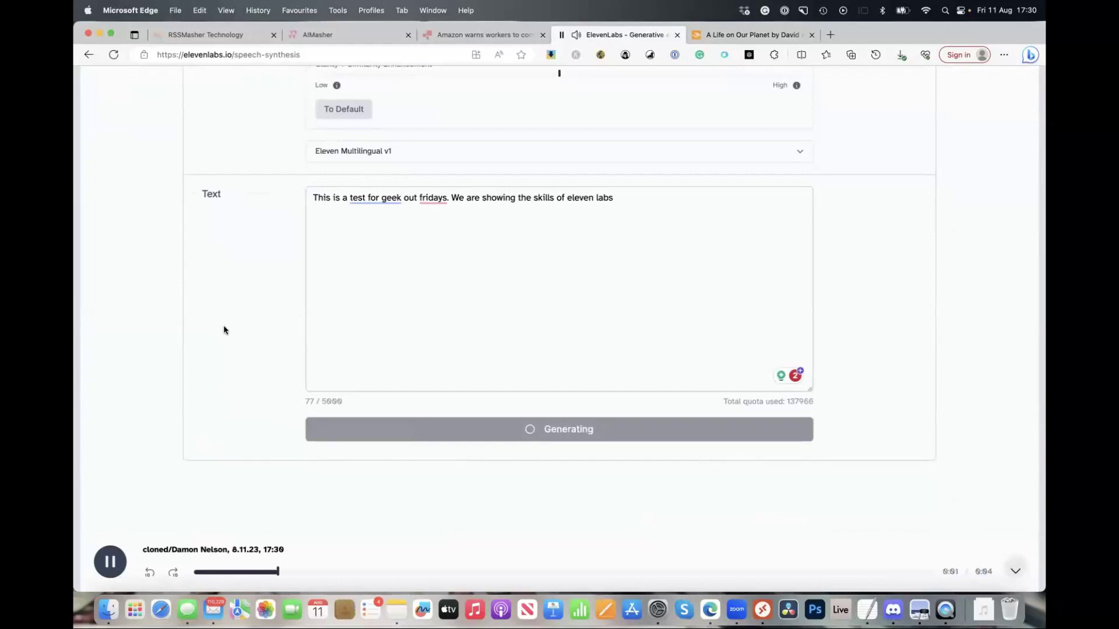
click(110, 564)
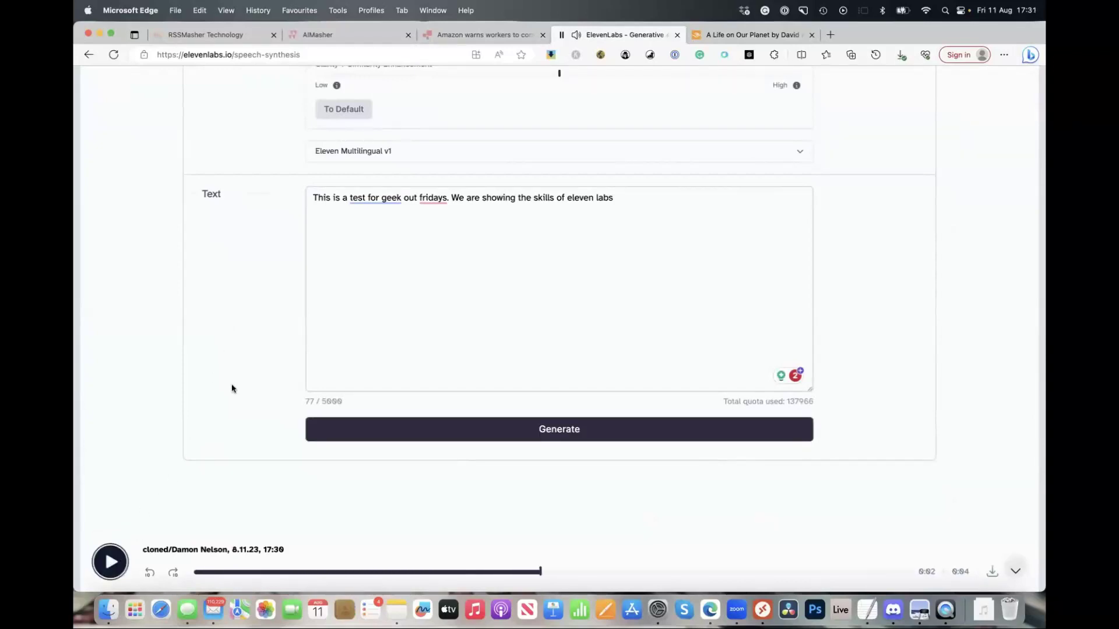
scroll(250, 314, up, 5)
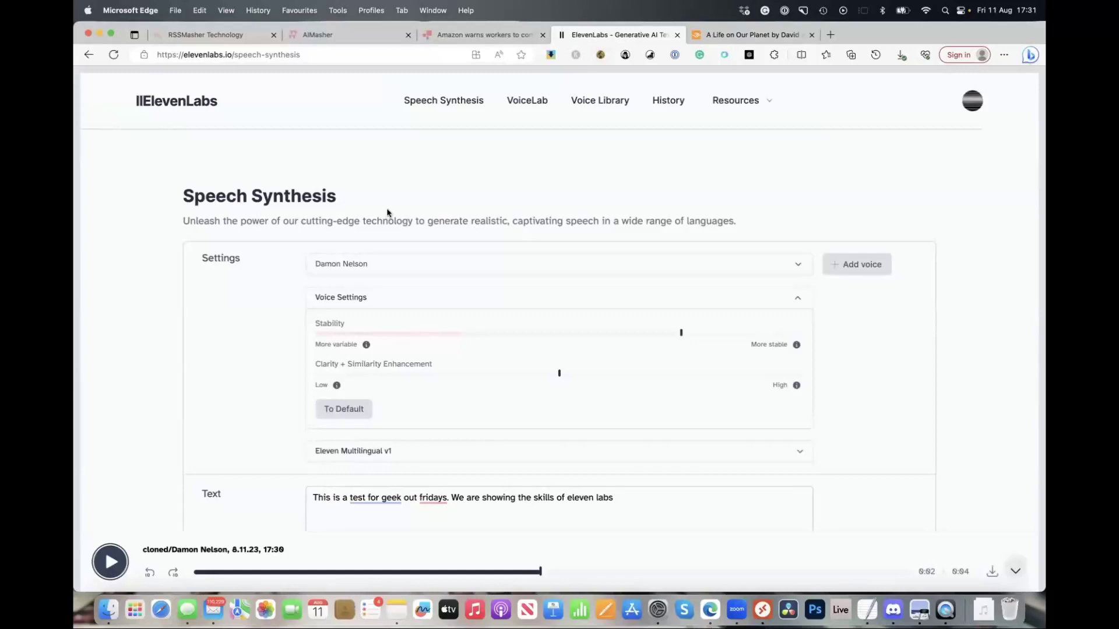
scroll(249, 289, down, 5)
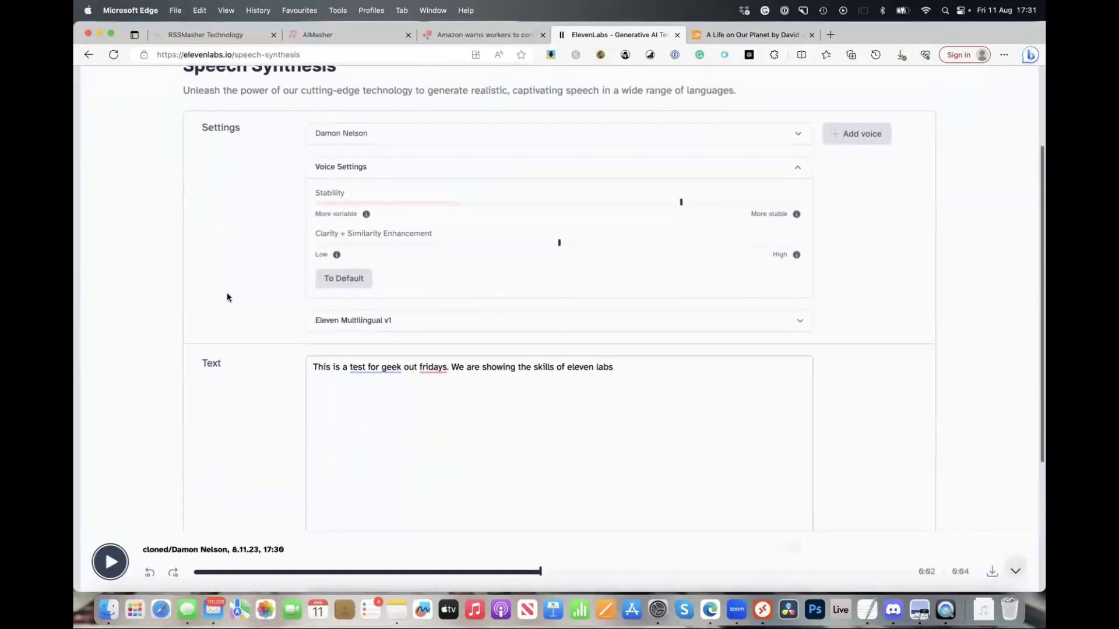
scroll(231, 297, up, 5)
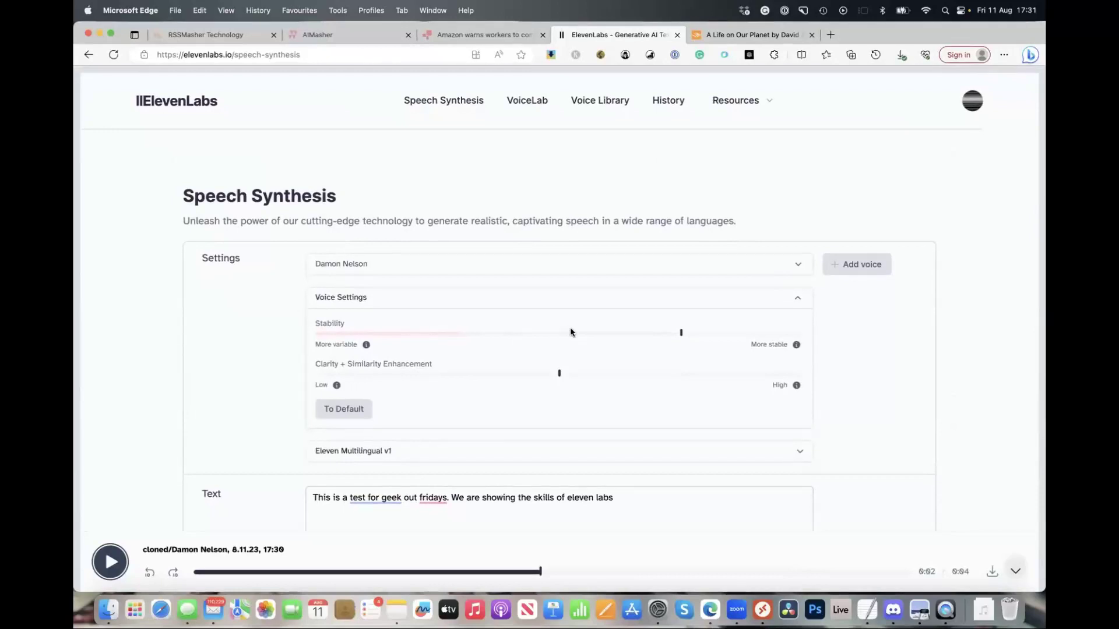
scroll(535, 248, down, 1)
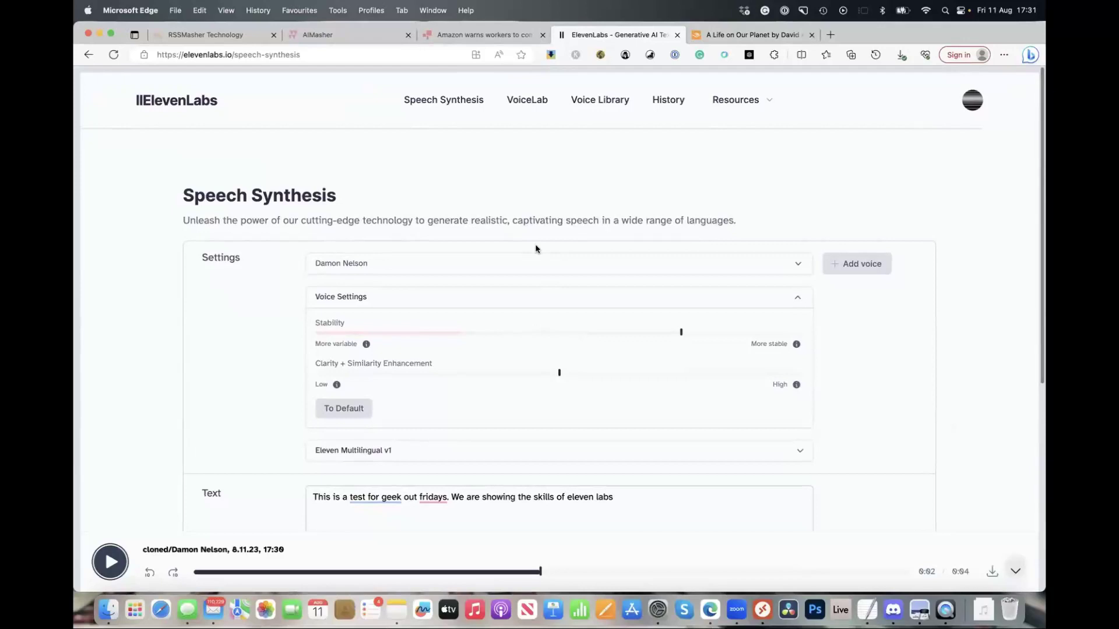
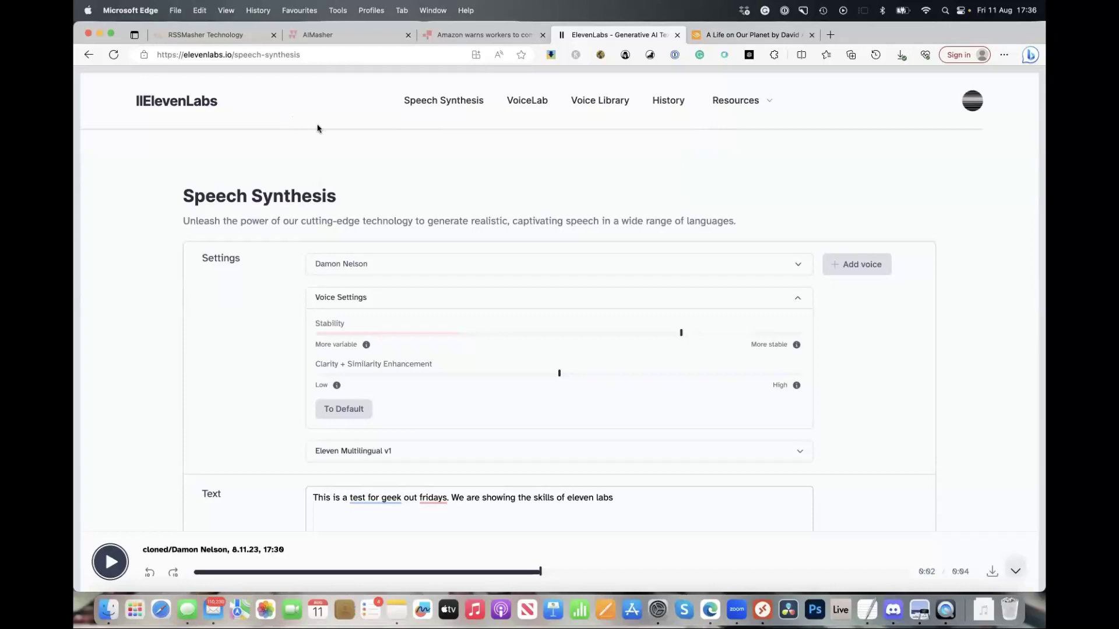
Scroll through the ElevenLabs voice dropdown's cloned and premade voices
scroll(422, 197, down, 1)
scroll(396, 163, up, 1)
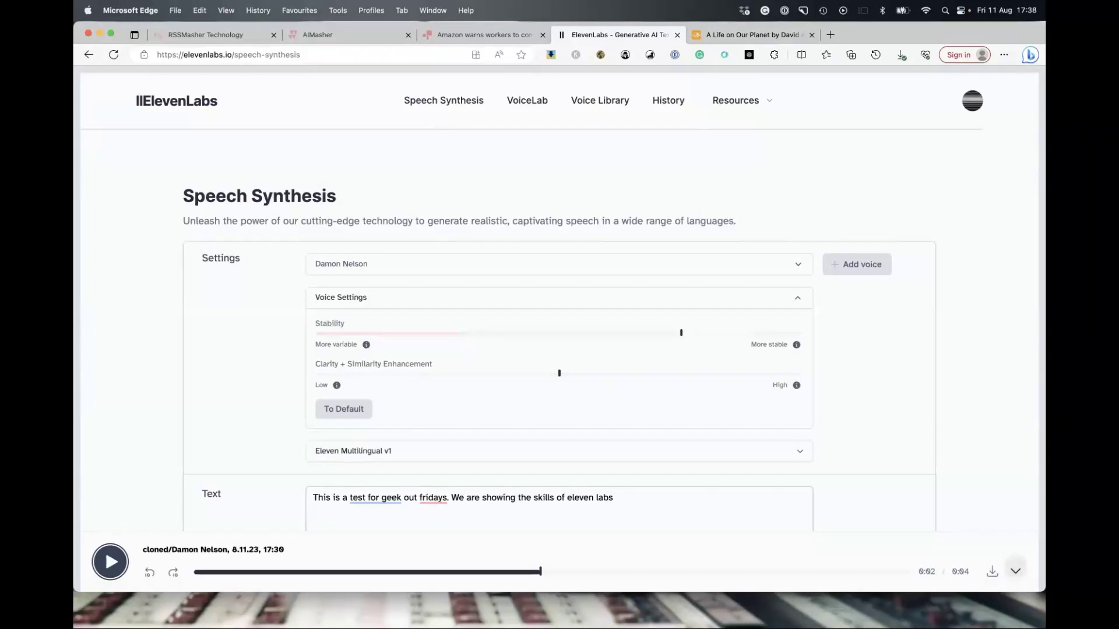
click(376, 262)
scroll(378, 361, down, 5)
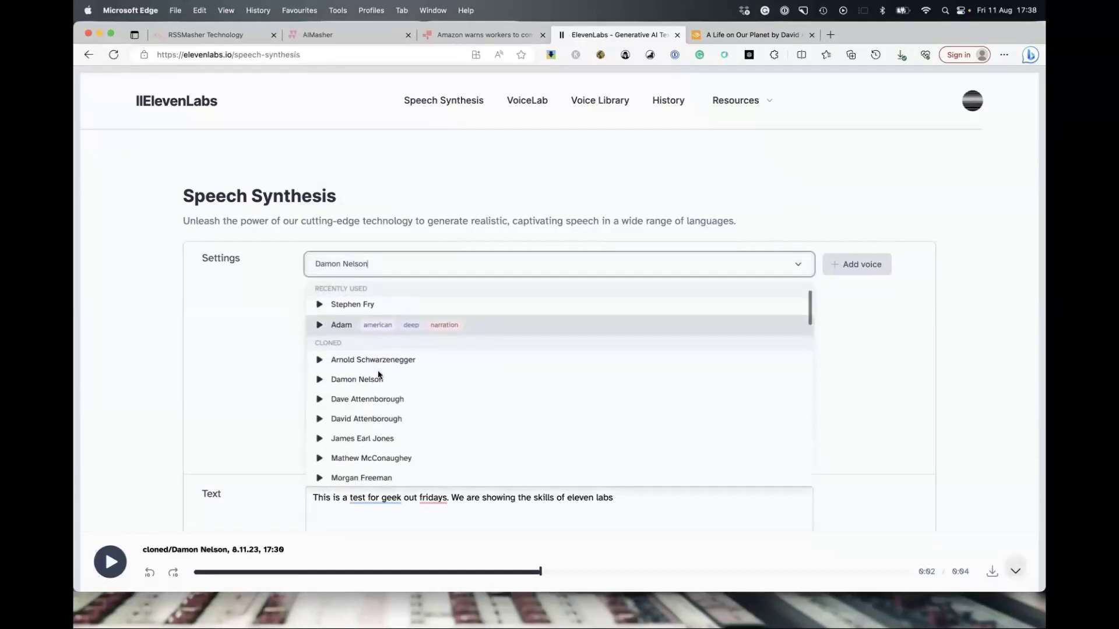
scroll(379, 374, down, 6)
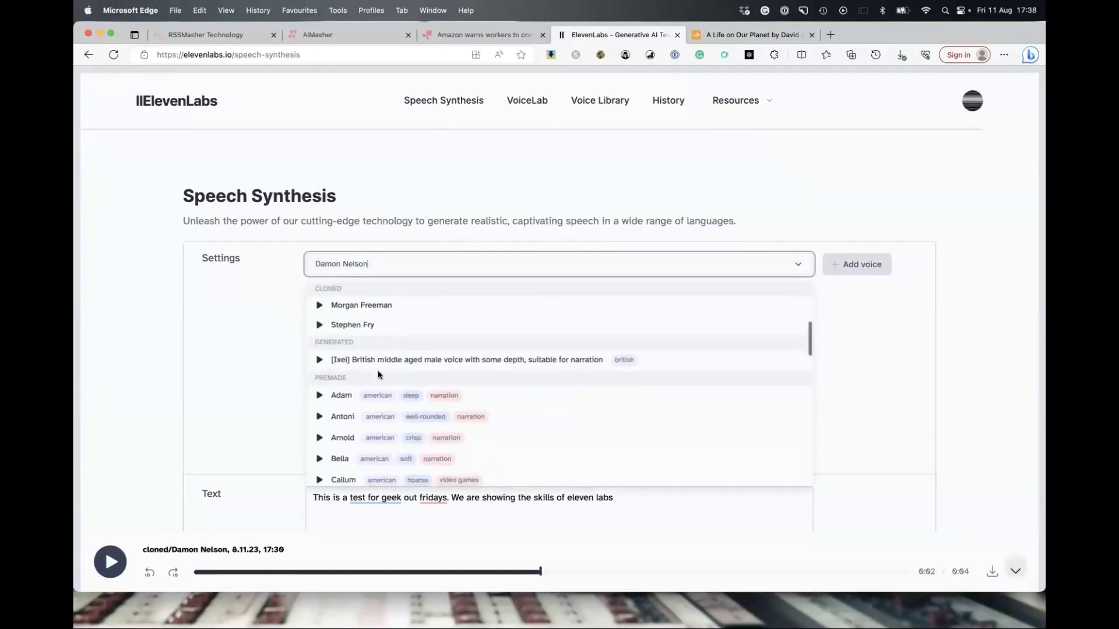
scroll(379, 374, down, 8)
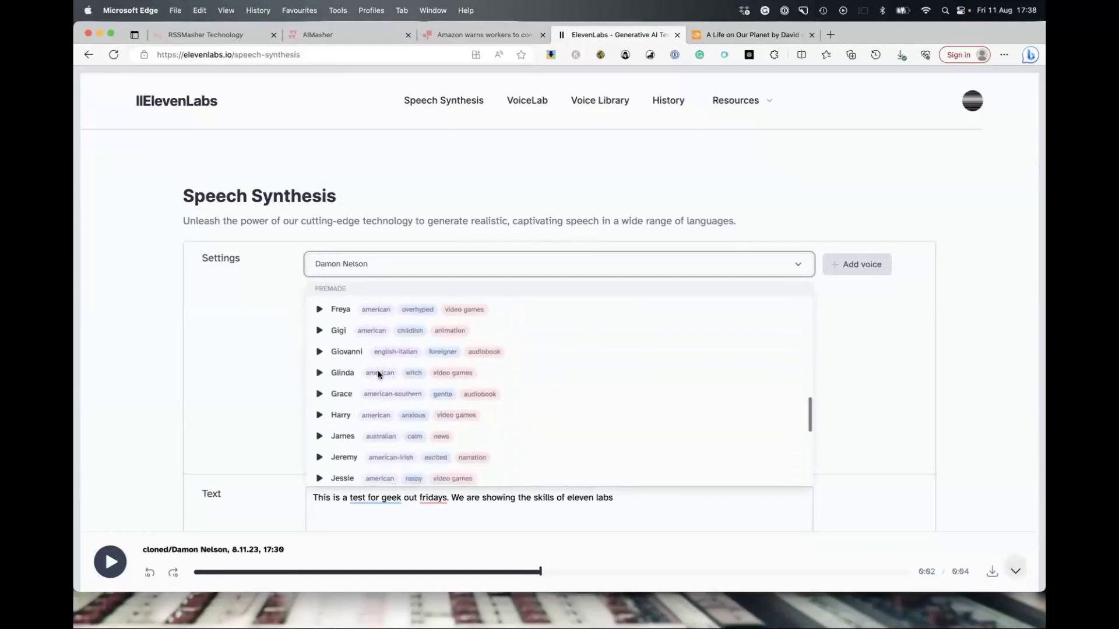
scroll(379, 374, down, 5)
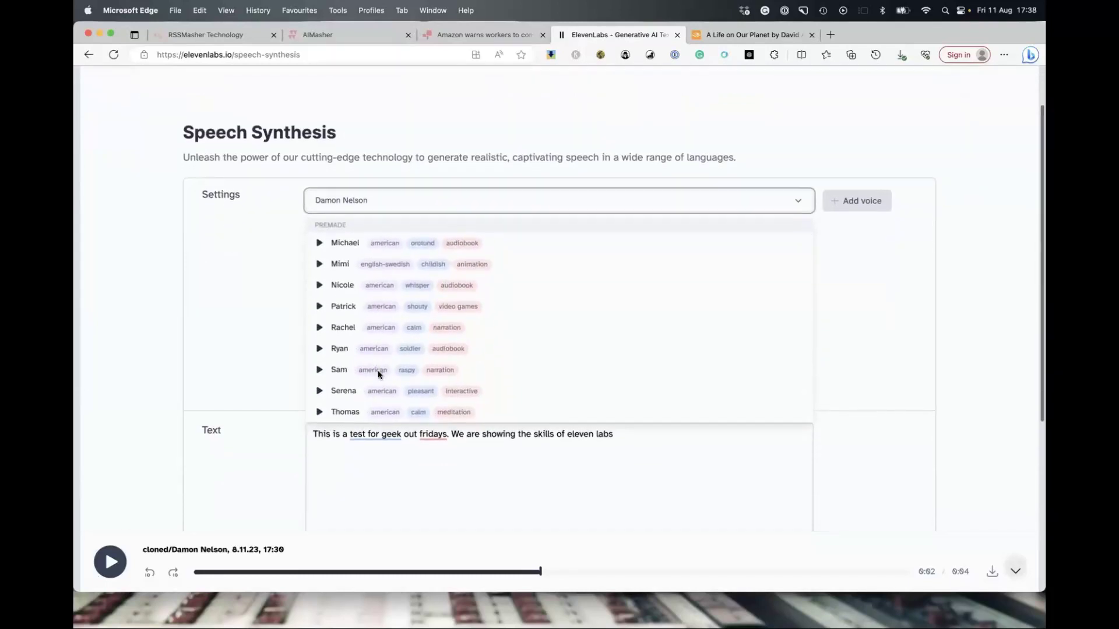
Go to the VoiceLab page listing the cloned voices, such as Morgan Freeman and Stephen Fry
scroll(378, 371, up, 15)
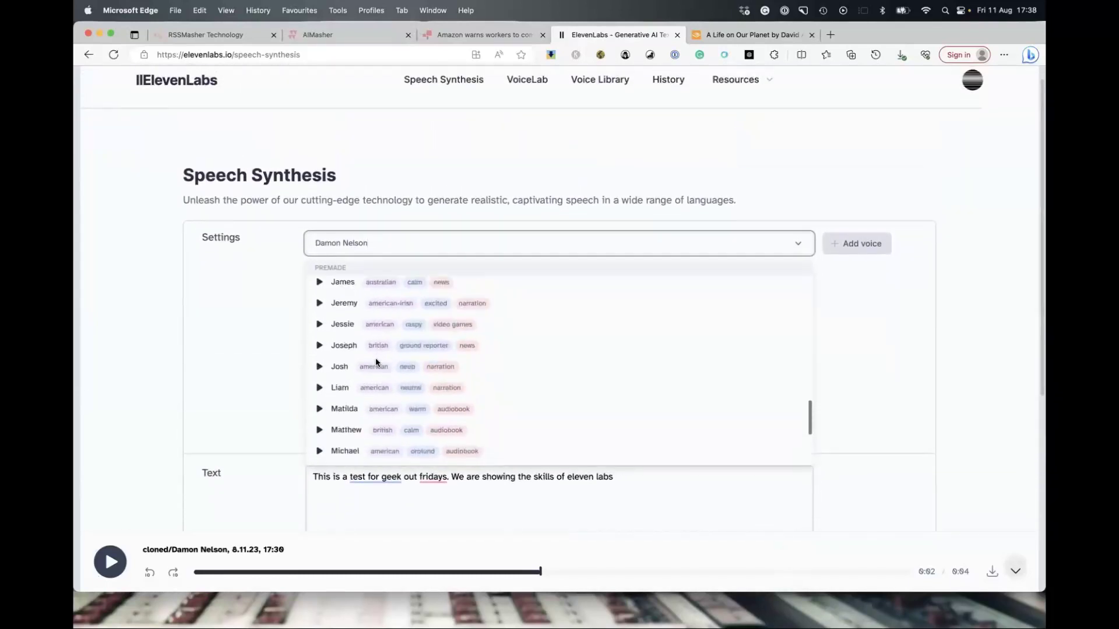
scroll(375, 362, up, 3)
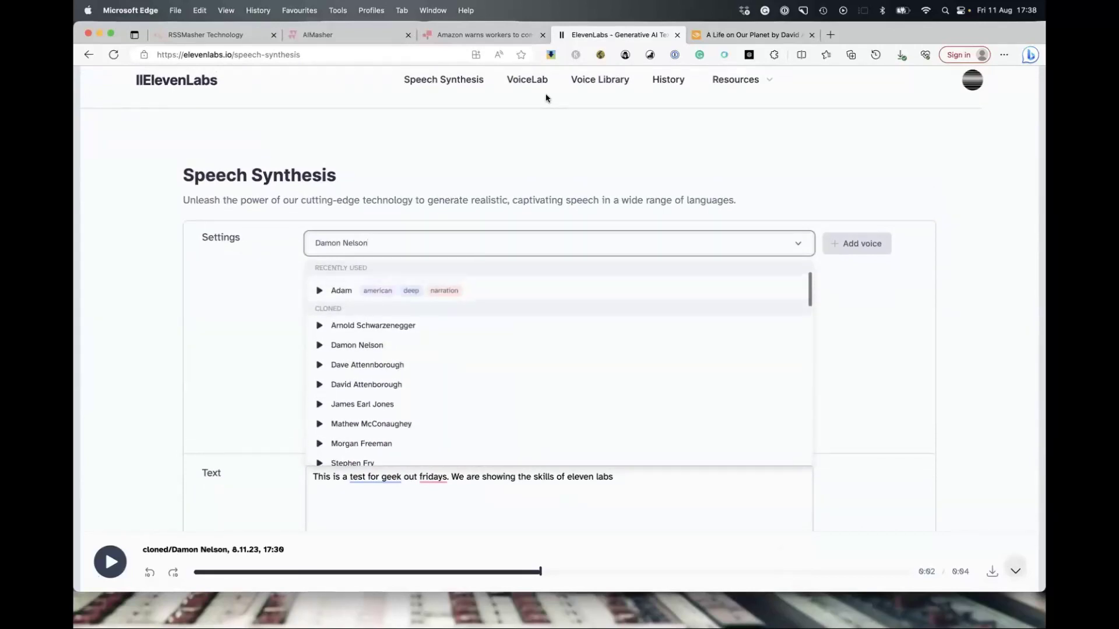
click(530, 80)
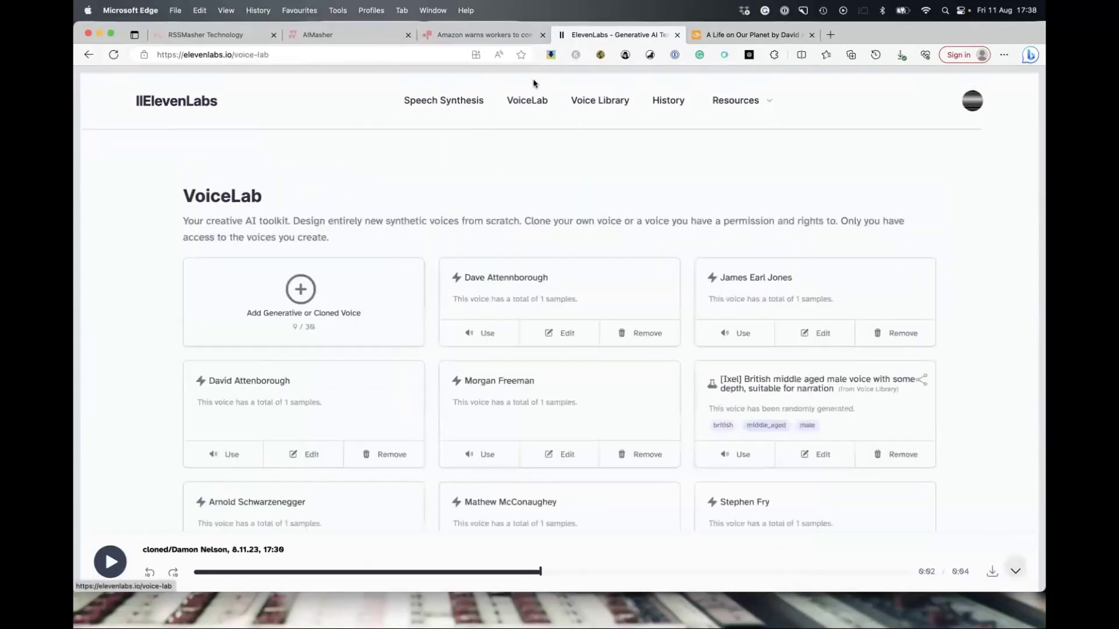
Browse the community voice cards in the ElevenLabs Voice Library
click(610, 102)
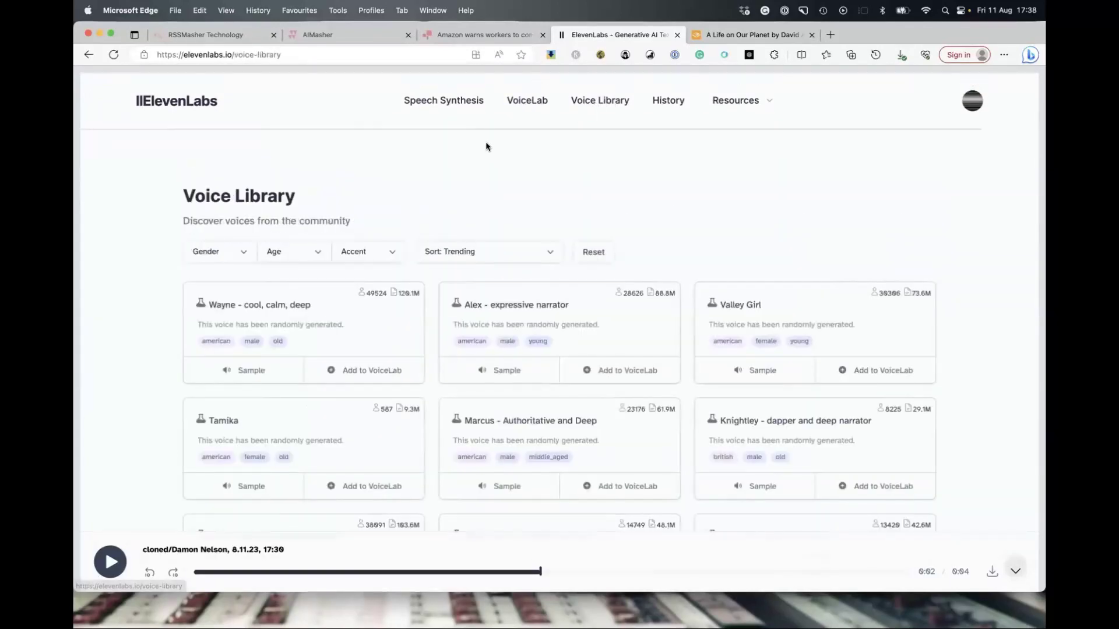
scroll(464, 222, down, 4)
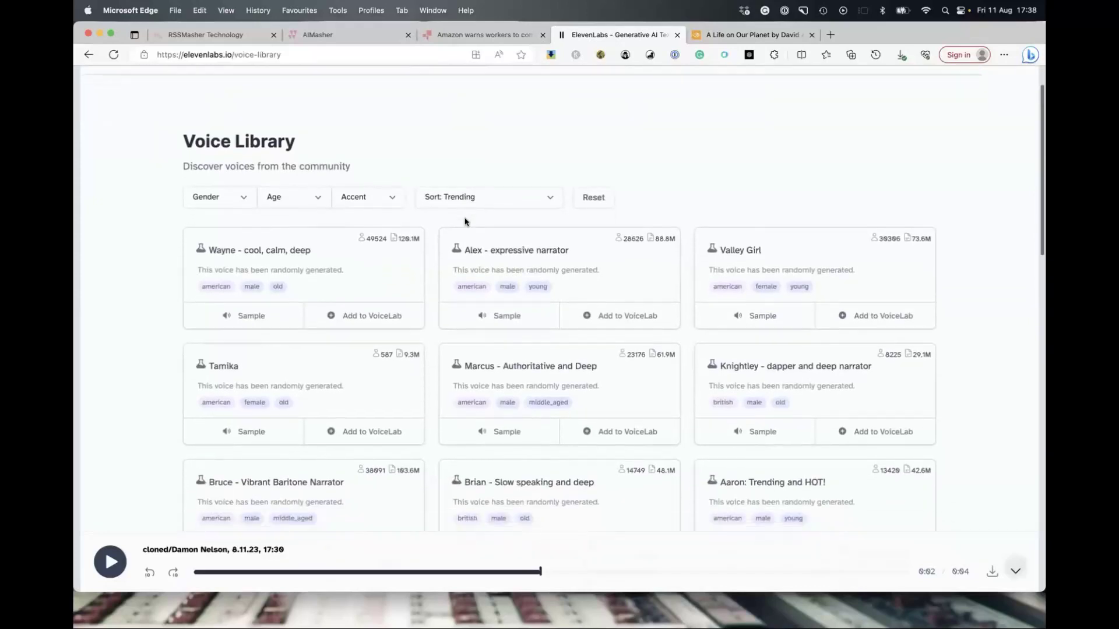
scroll(464, 221, down, 8)
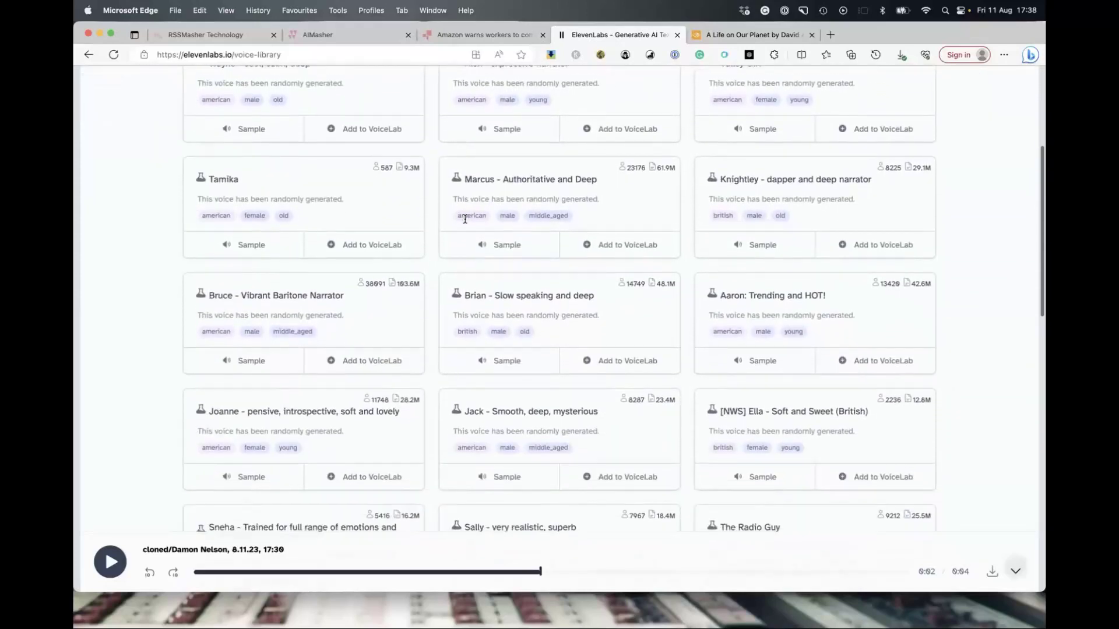
scroll(464, 221, down, 13)
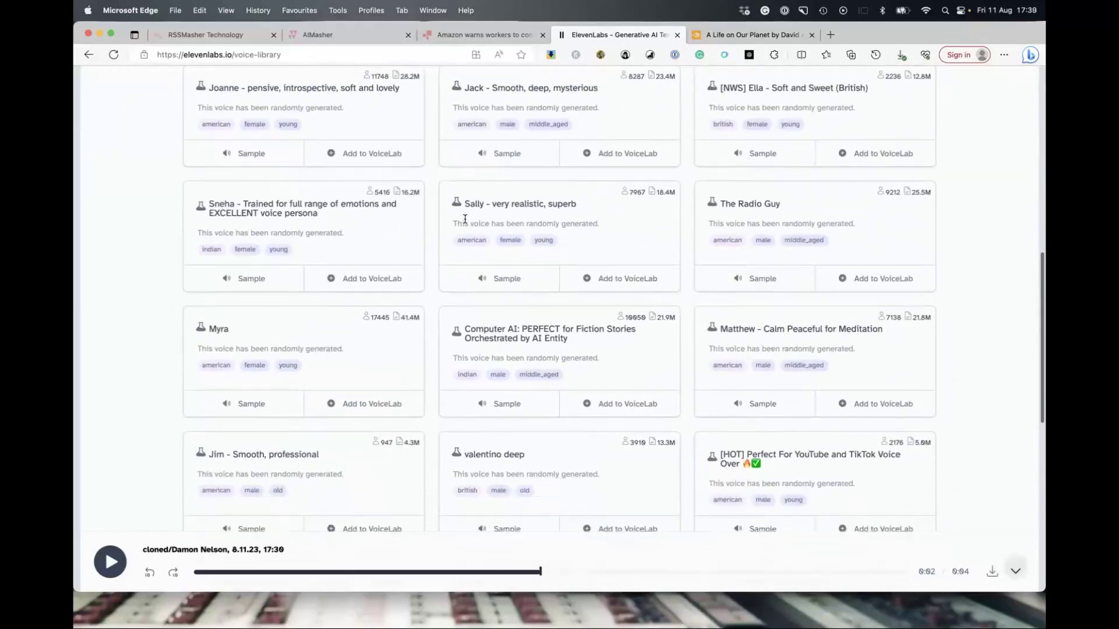
scroll(465, 221, down, 3)
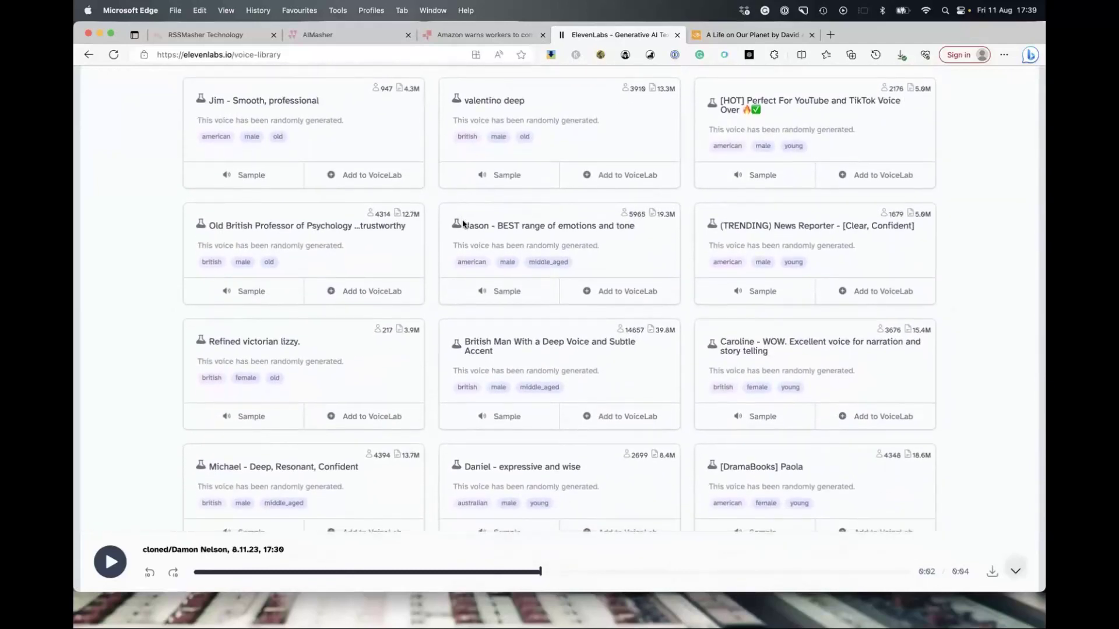
scroll(463, 223, down, 3)
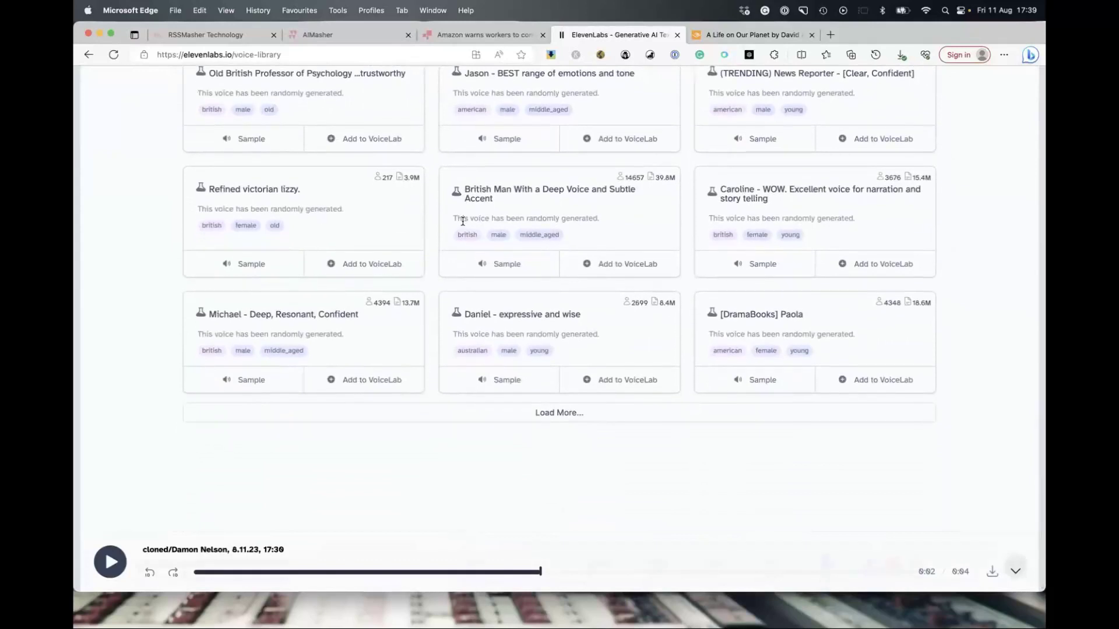
scroll(329, 194, up, 3)
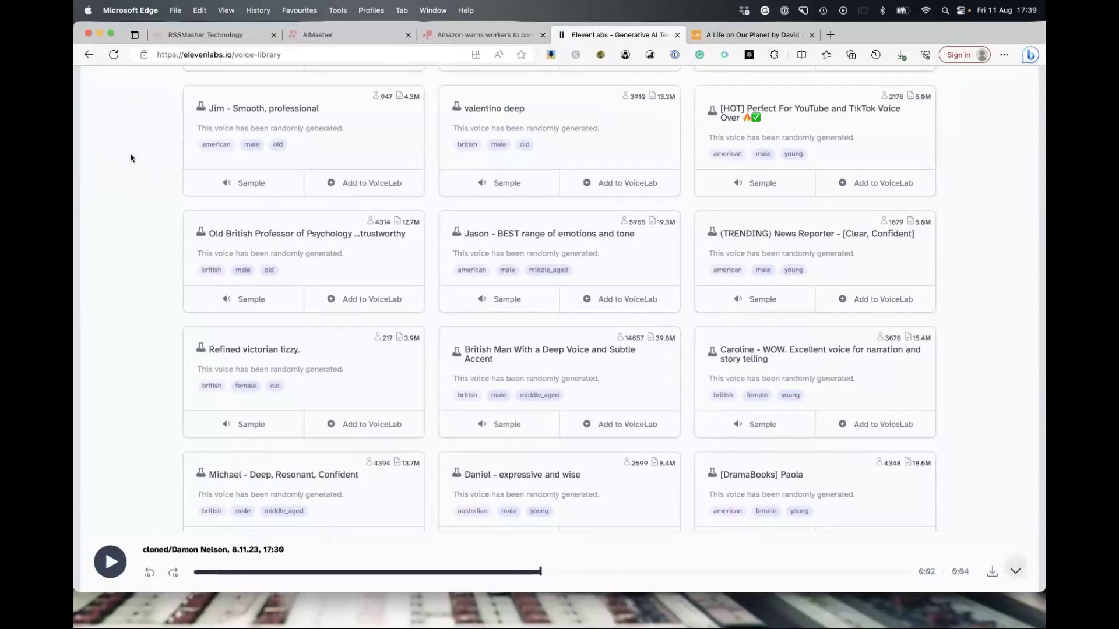
scroll(128, 154, up, 10)
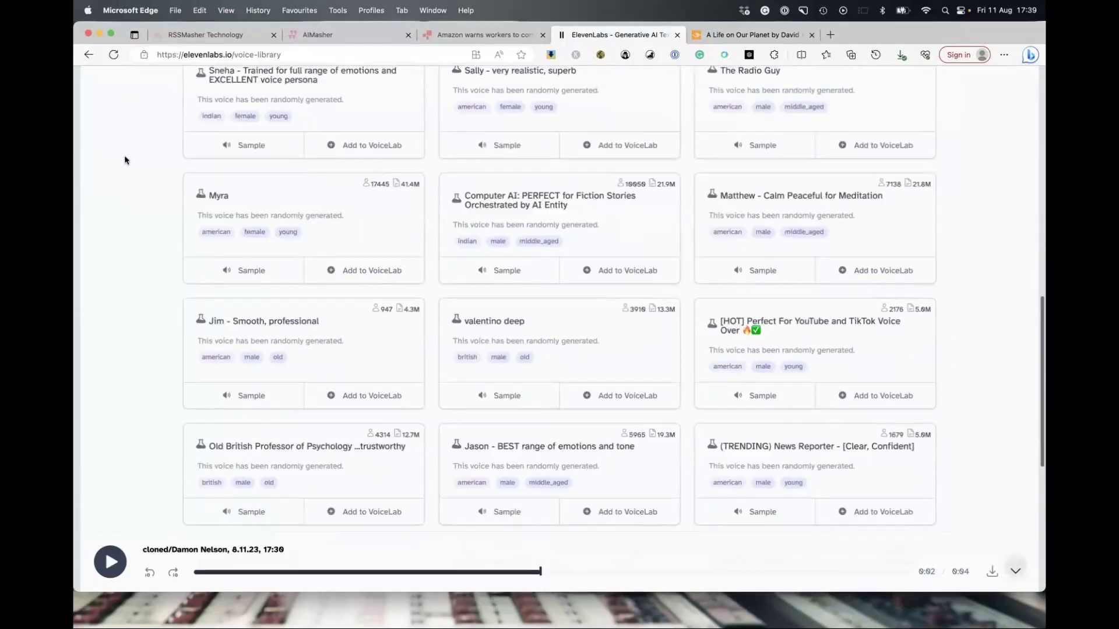
scroll(125, 159, up, 5)
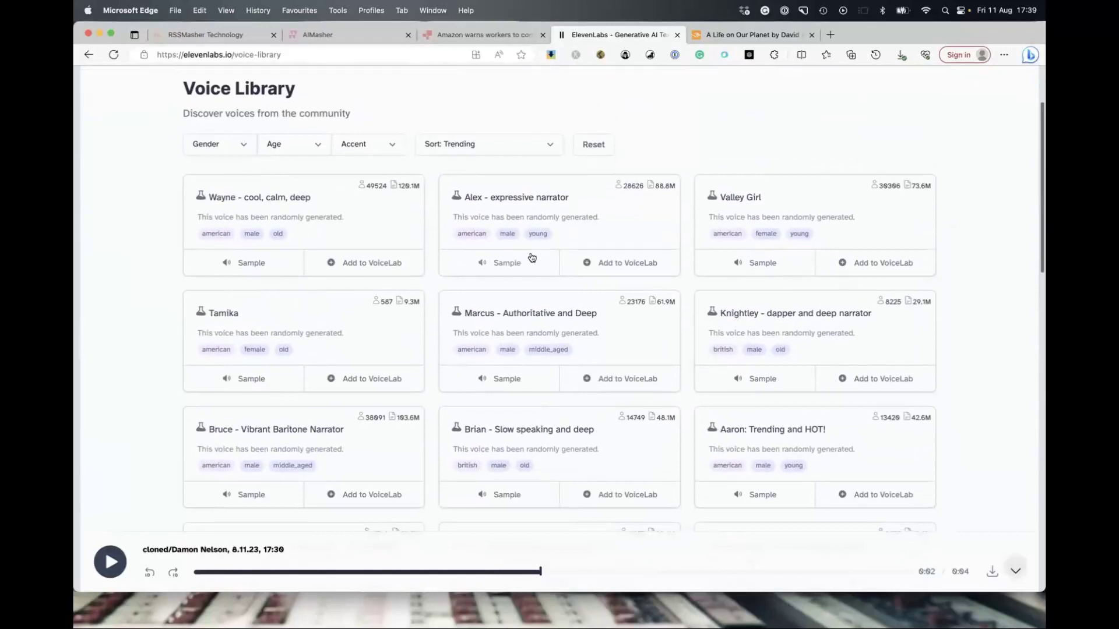
Preview the Alex expressive narrator voice, then bring up Audible's 'A Life on Our Planet' page
click(509, 267)
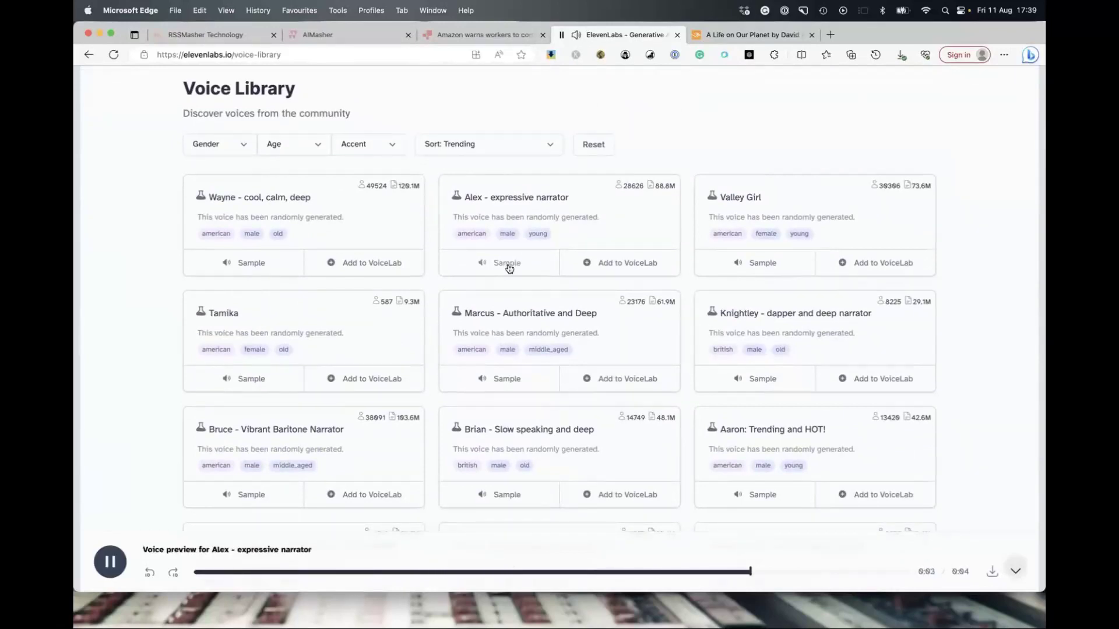
scroll(509, 268, down, 1)
scroll(508, 268, down, 5)
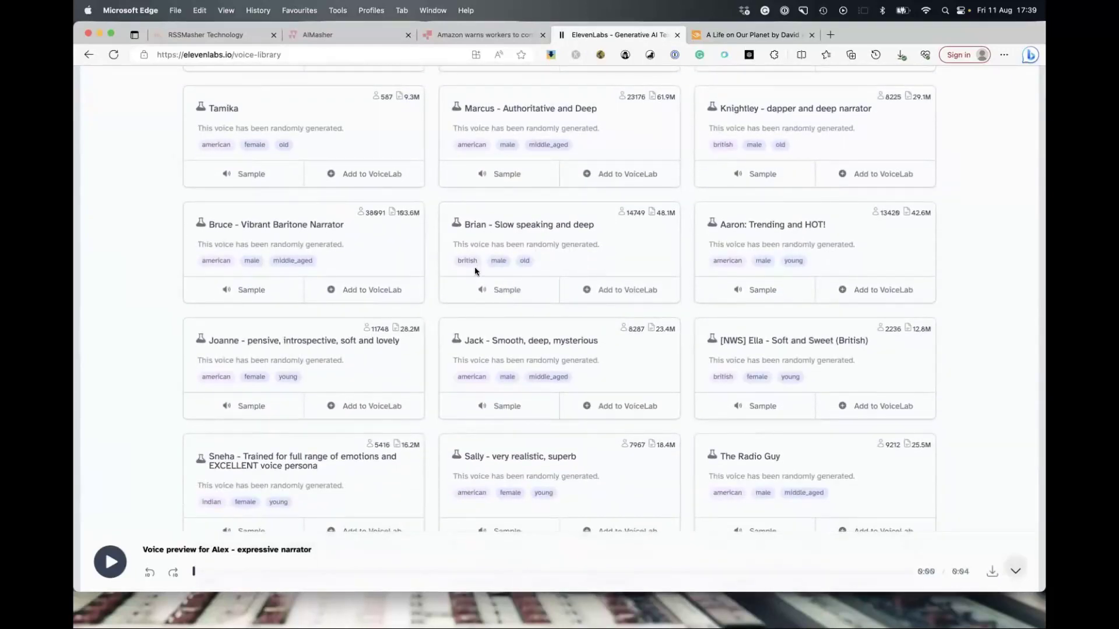
scroll(474, 266, up, 10)
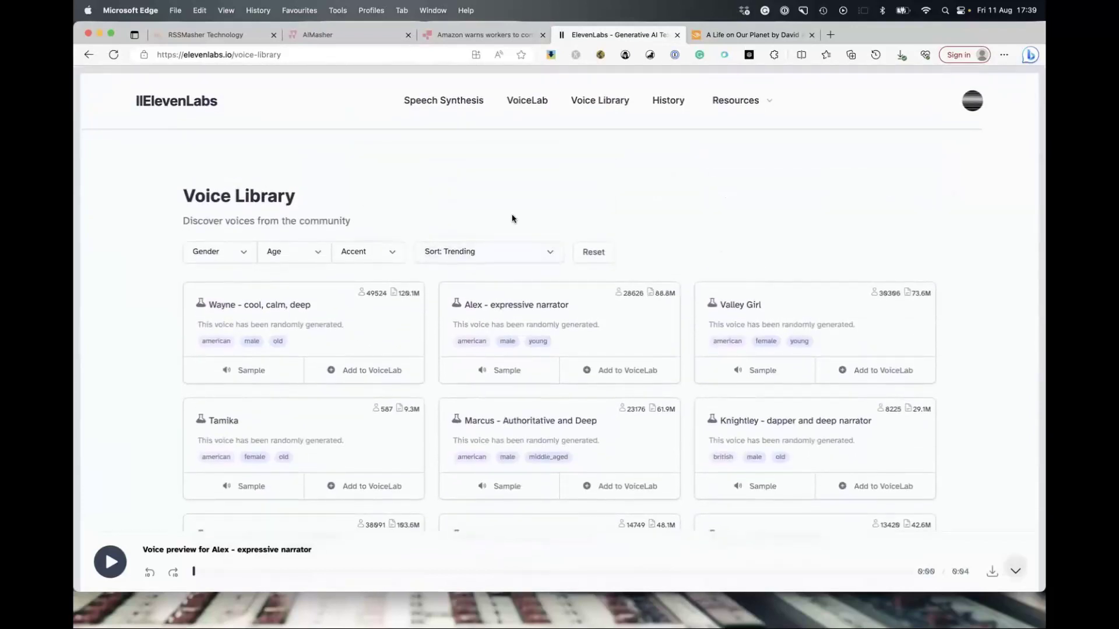
scroll(533, 250, down, 6)
scroll(534, 249, down, 20)
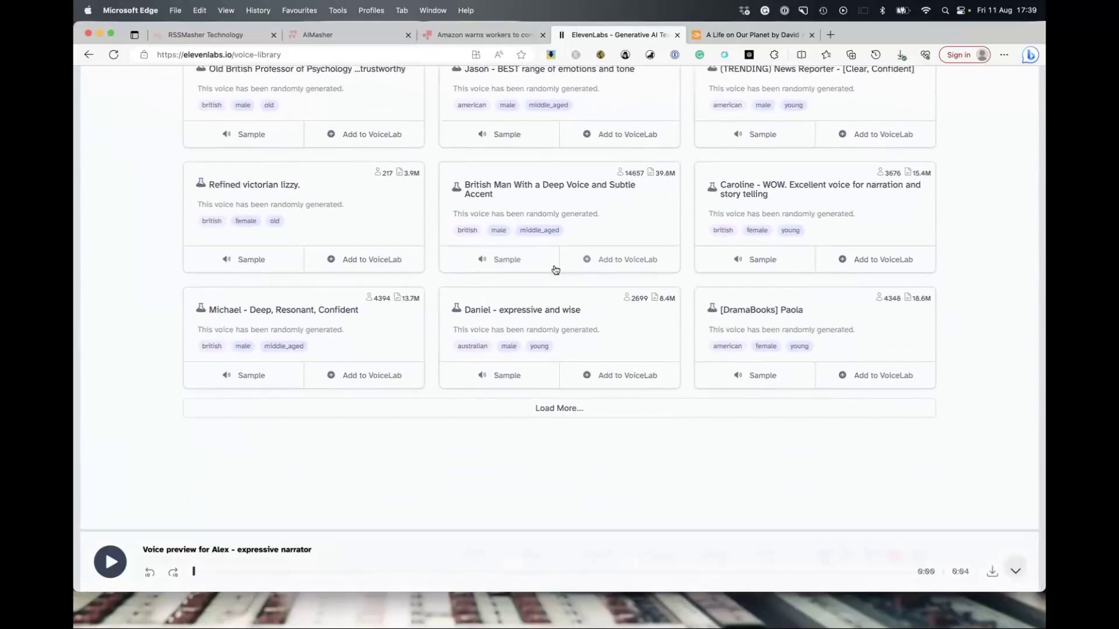
scroll(542, 261, up, 20)
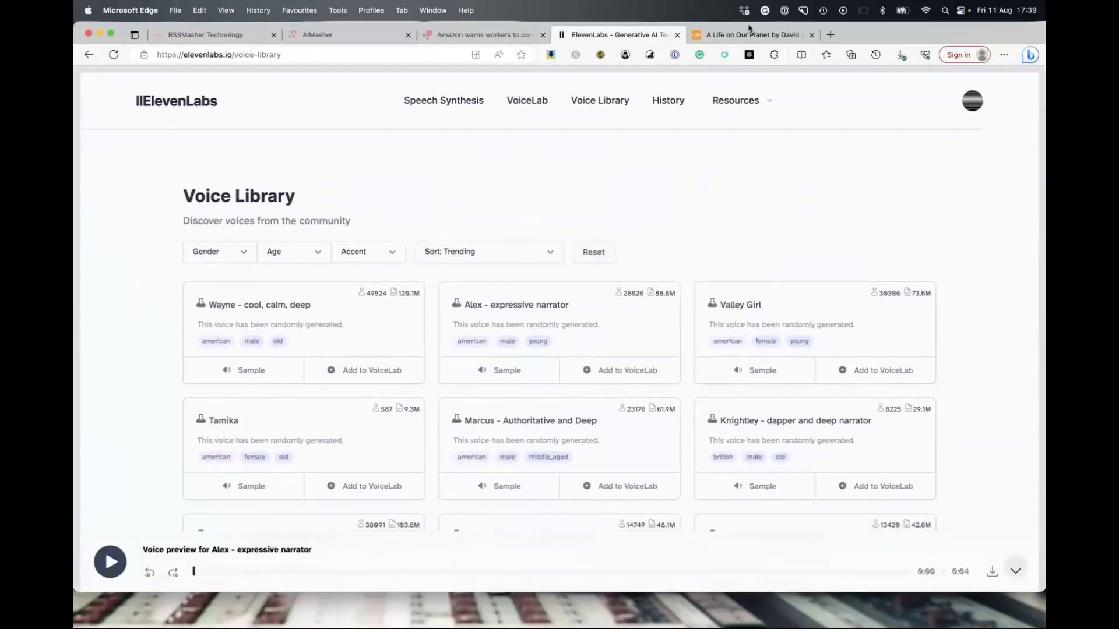
click(750, 35)
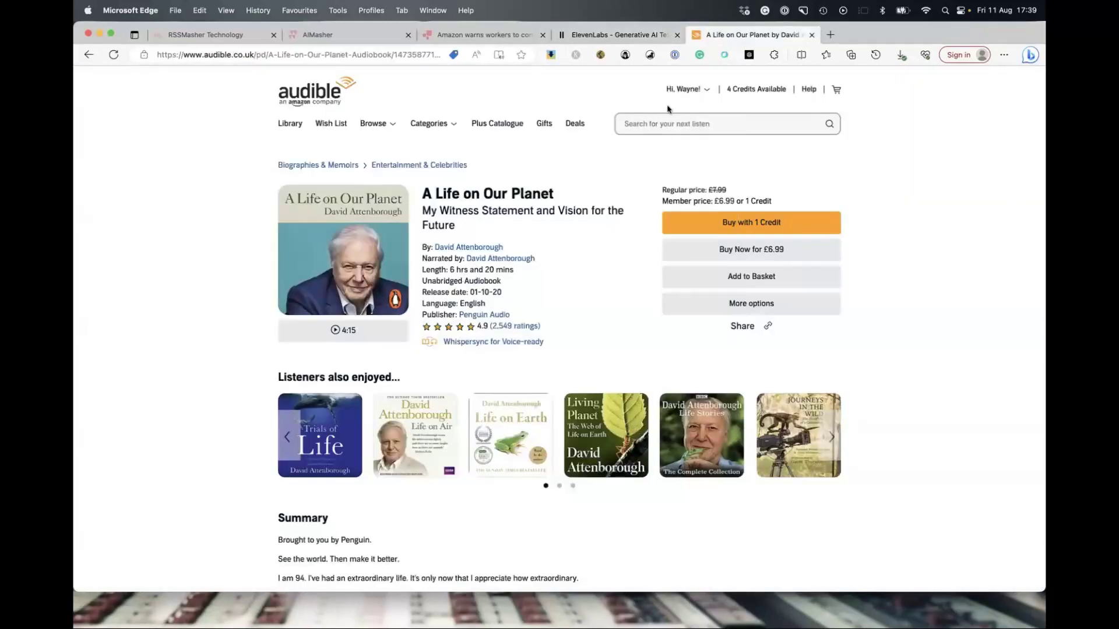
Return from the Audible page to the ElevenLabs Voice Library
click(606, 36)
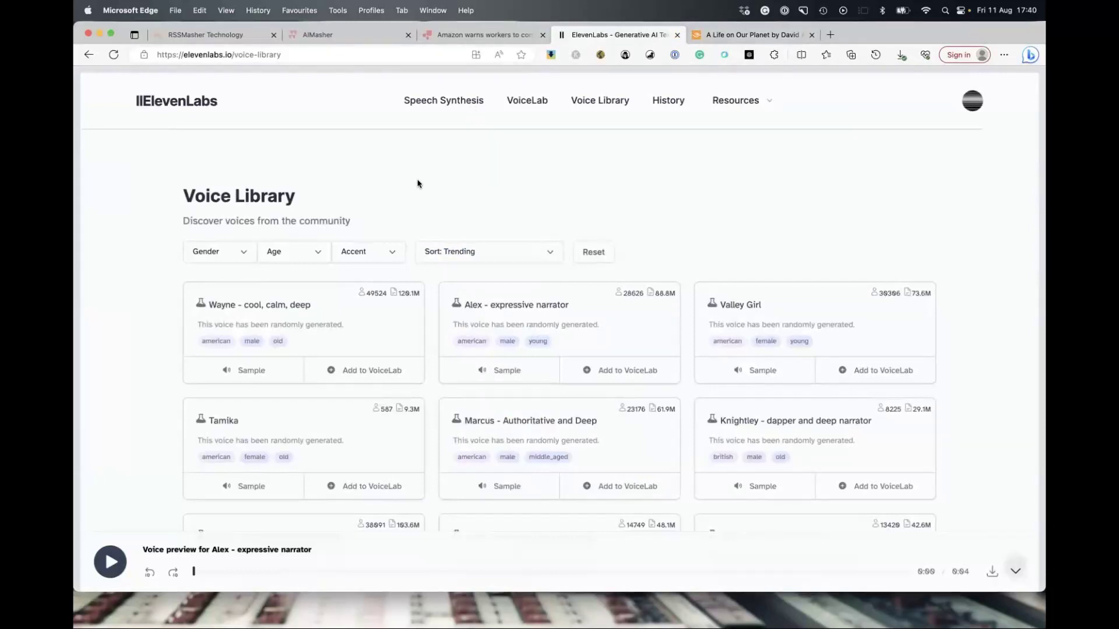
Check the ElevenLabs API key under Profile settings, then switch to the AiMasher dashboard
click(972, 103)
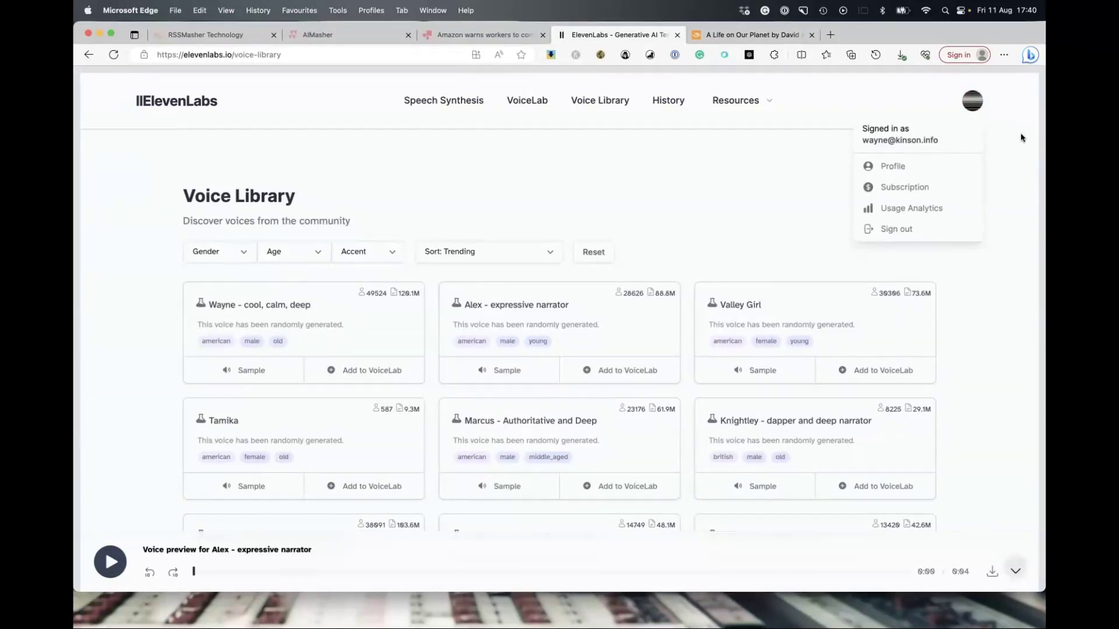
click(907, 167)
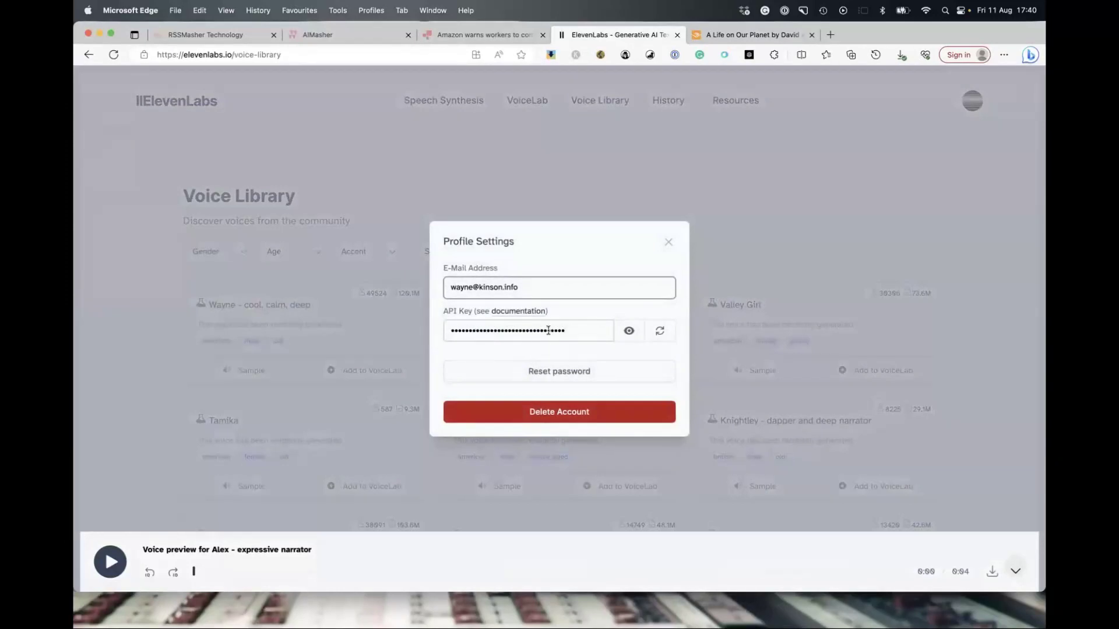
click(669, 242)
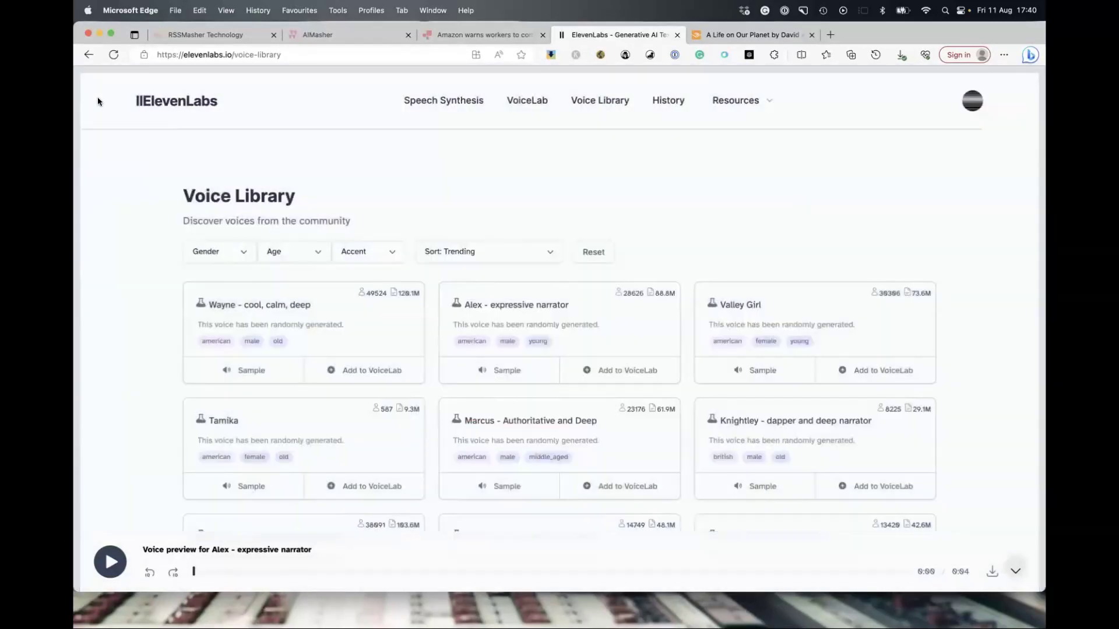
click(356, 38)
click(113, 54)
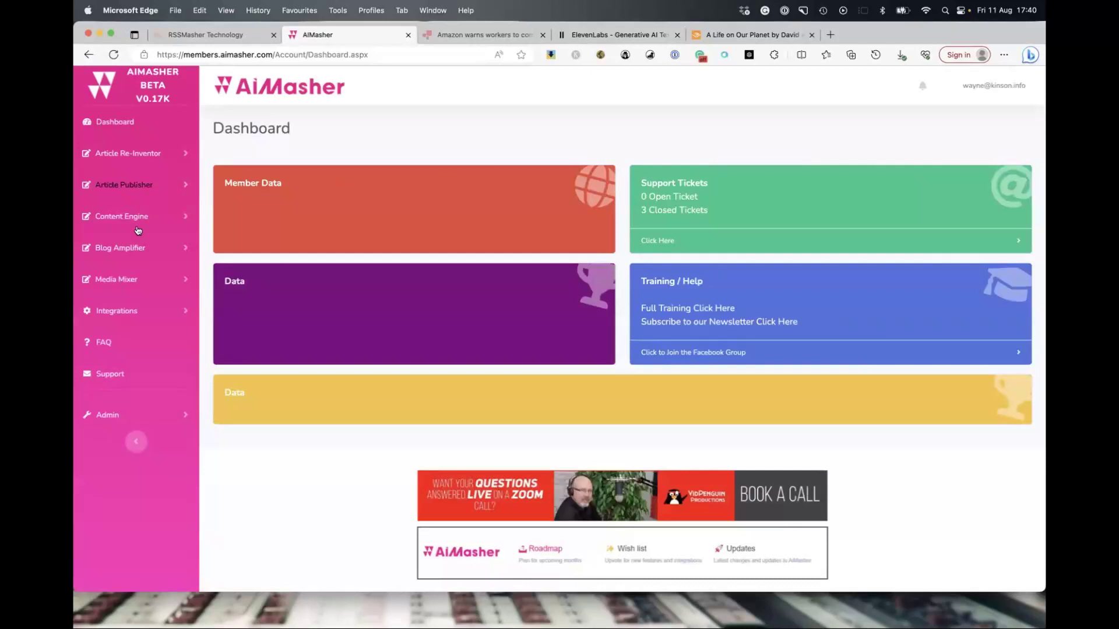
Open AiMasher's ElevenLabs API integration and scroll its list of 16 voices
click(122, 312)
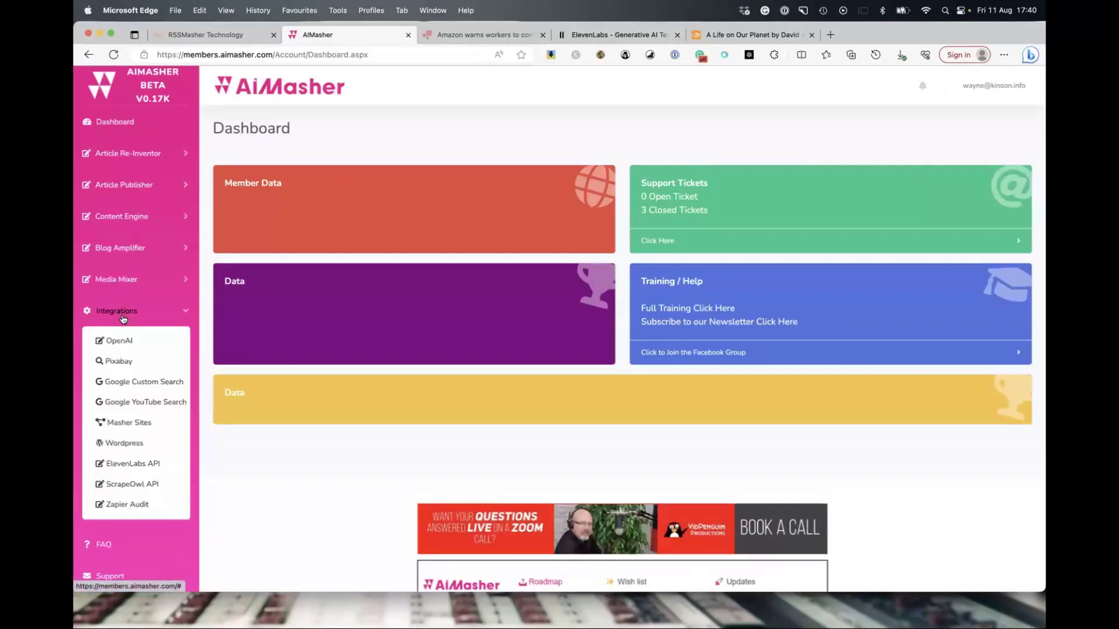
click(137, 470)
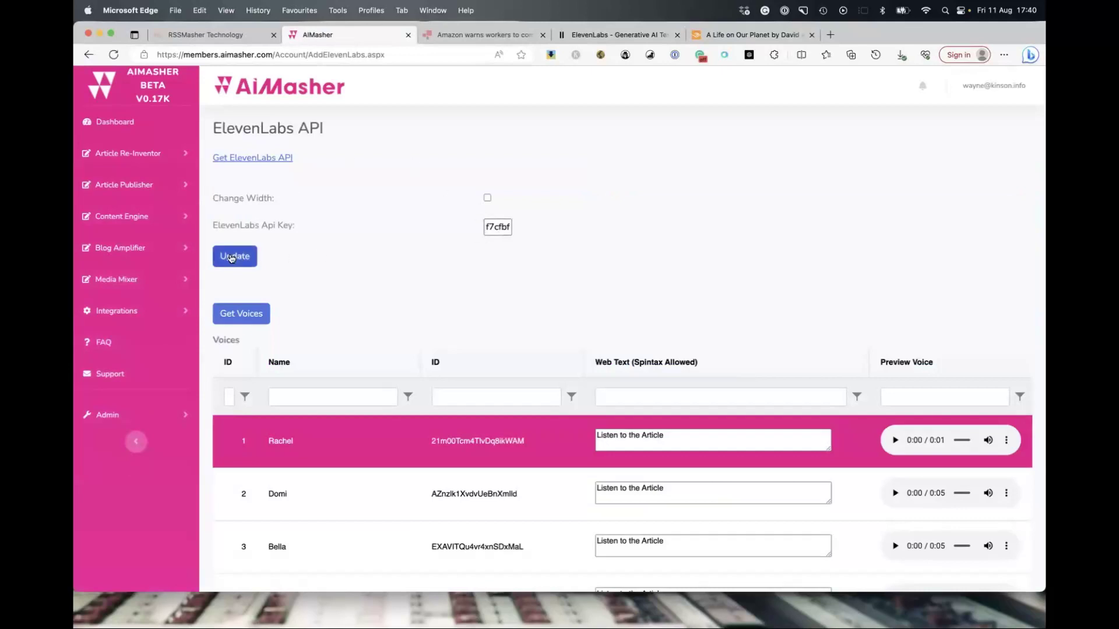
scroll(376, 381, down, 2)
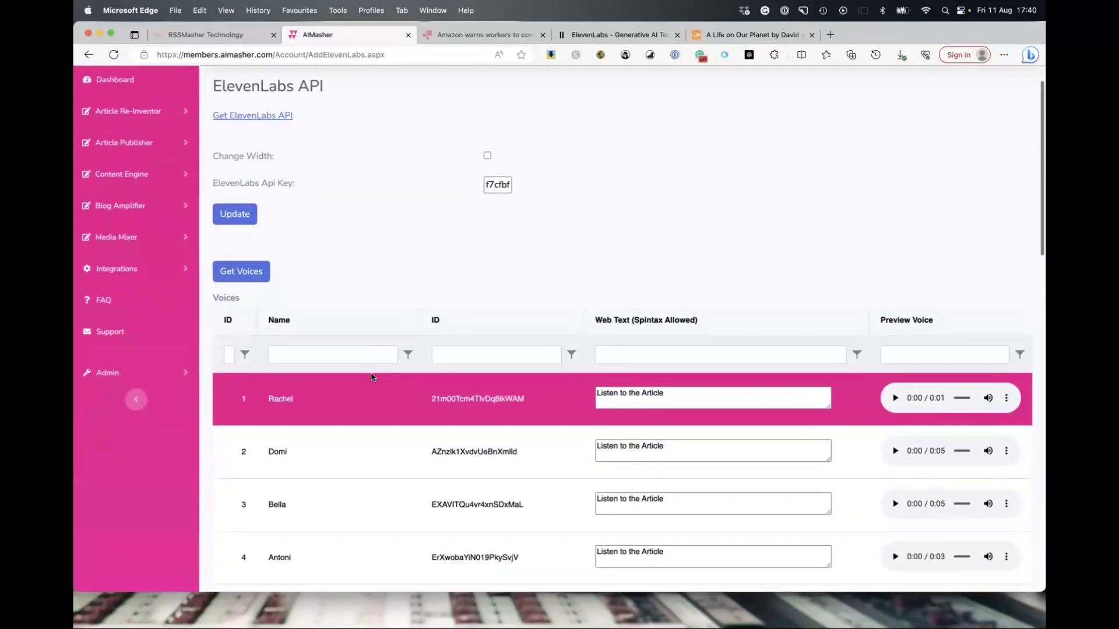
scroll(307, 272, down, 2)
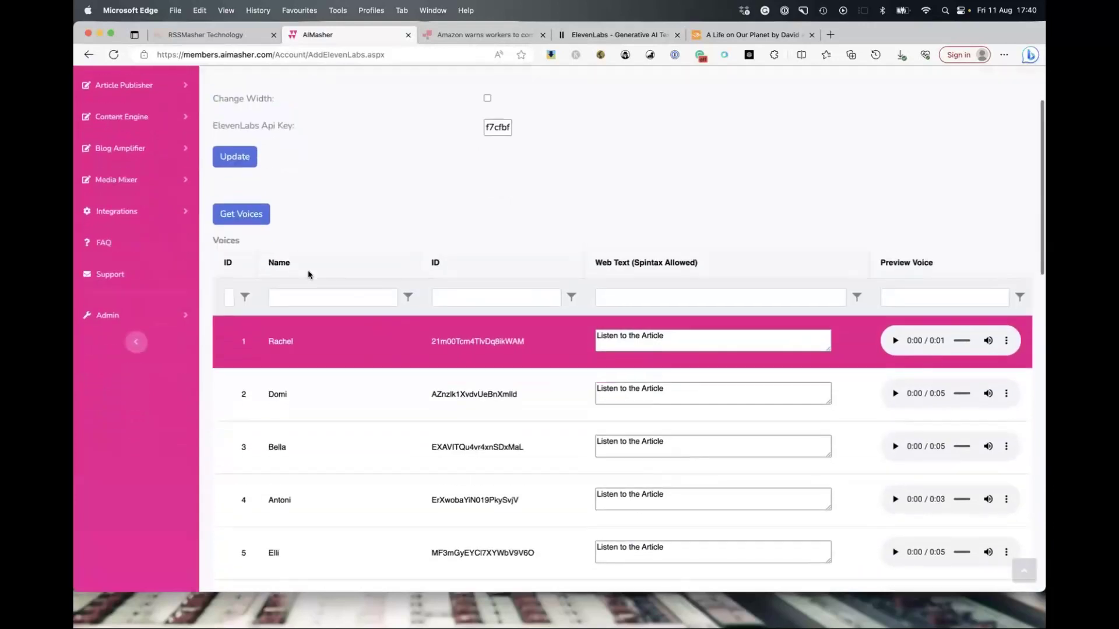
scroll(309, 275, down, 6)
scroll(323, 393, down, 10)
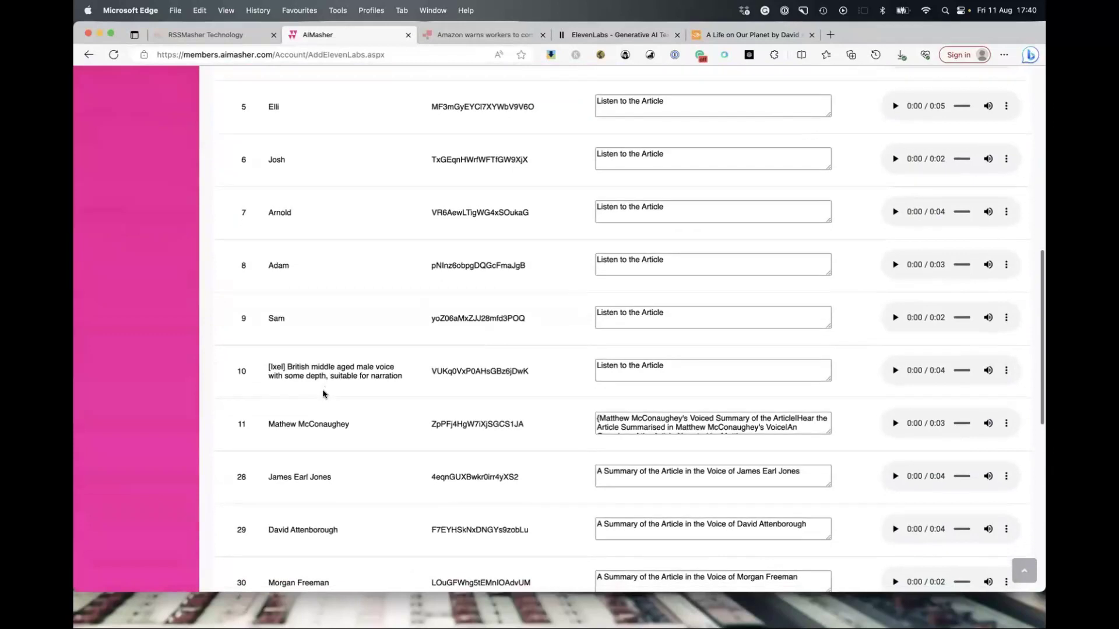
scroll(324, 393, up, 12)
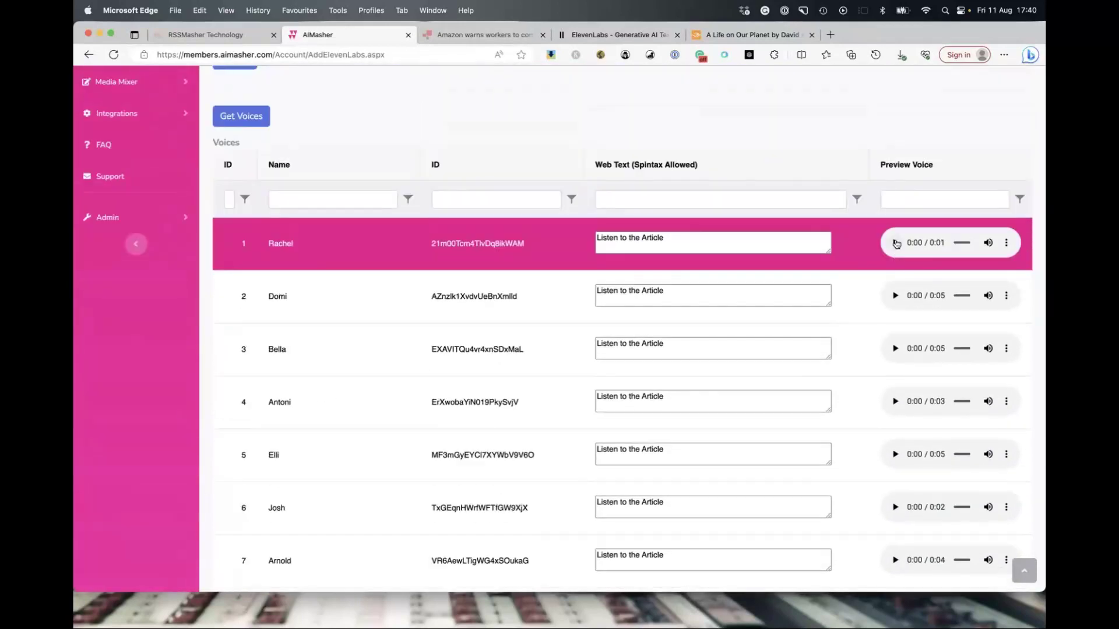
Play the Rachel and Antoni voice previews
click(892, 244)
click(895, 401)
scroll(306, 425, down, 5)
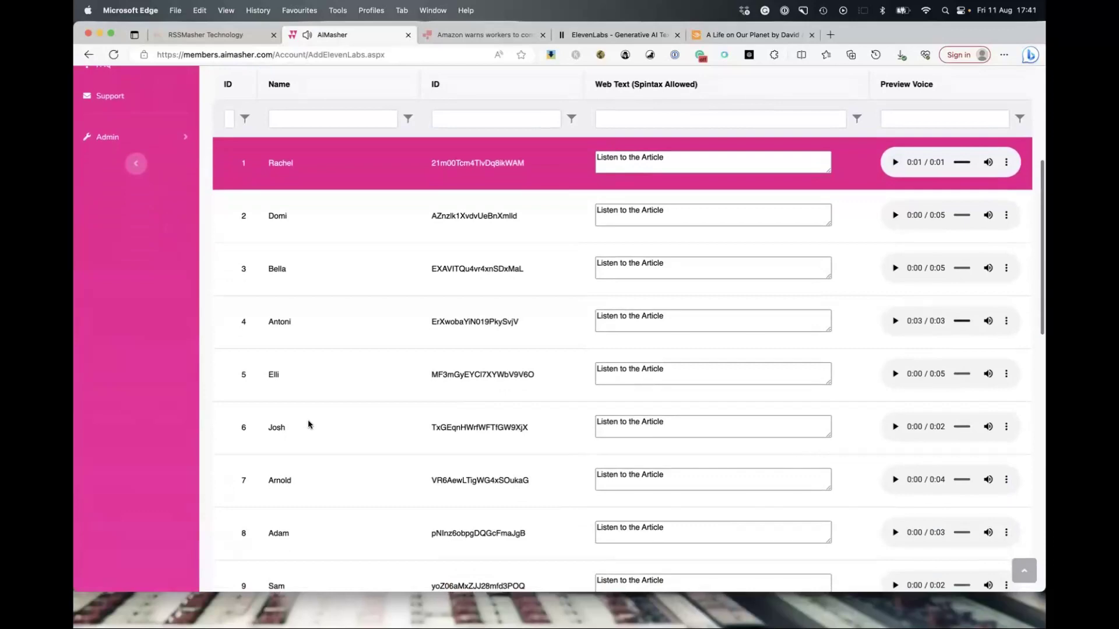
scroll(310, 424, down, 10)
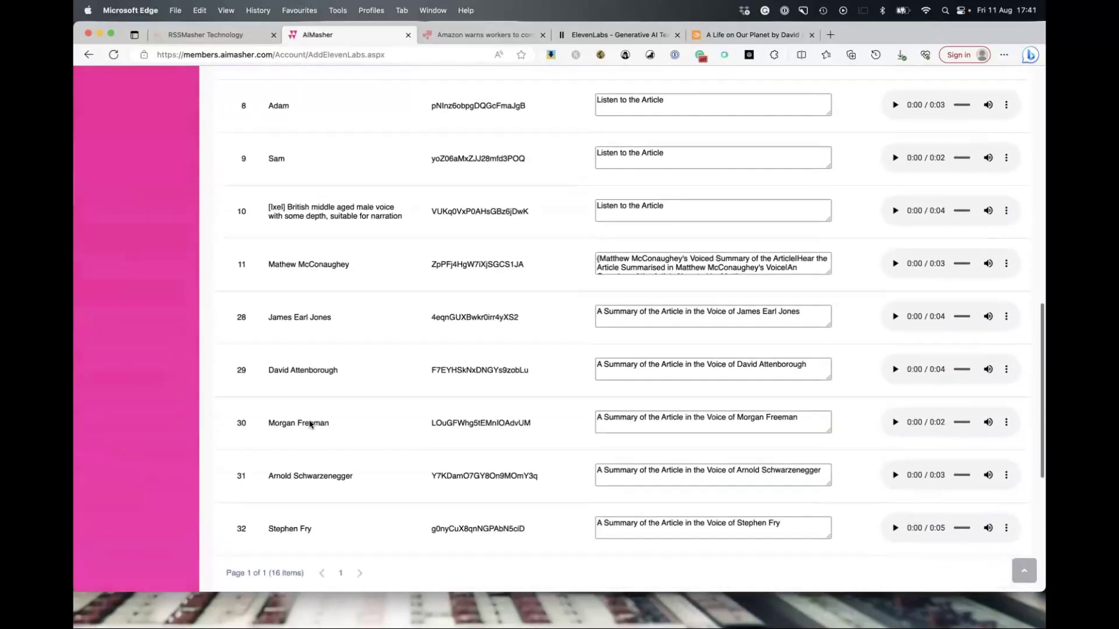
scroll(322, 189, up, 3)
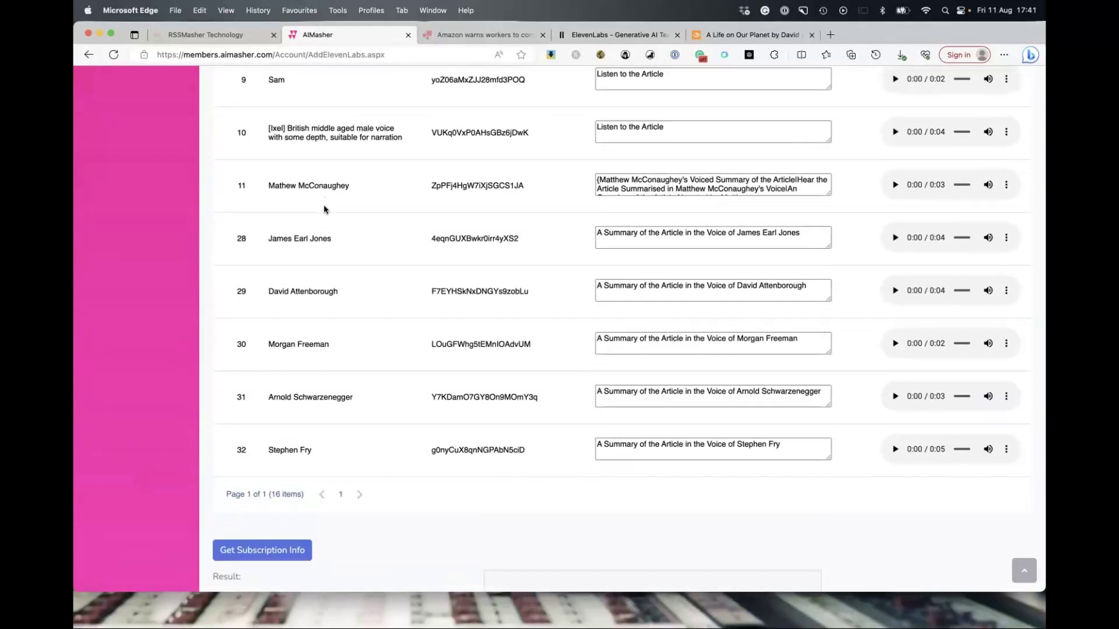
scroll(321, 261, up, 12)
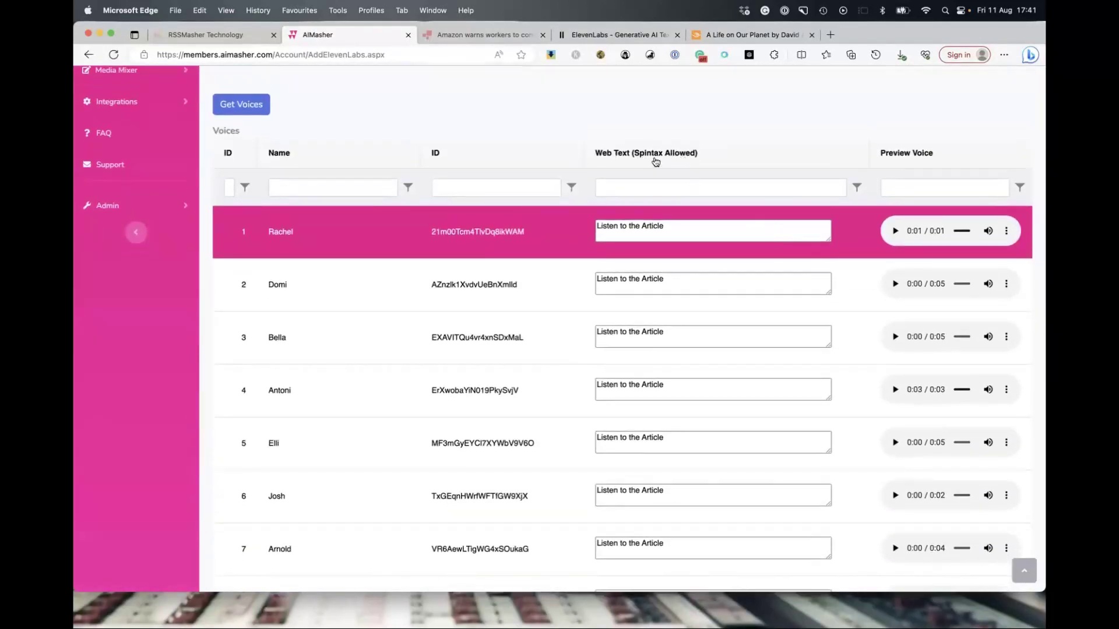
scroll(641, 162, up, 1)
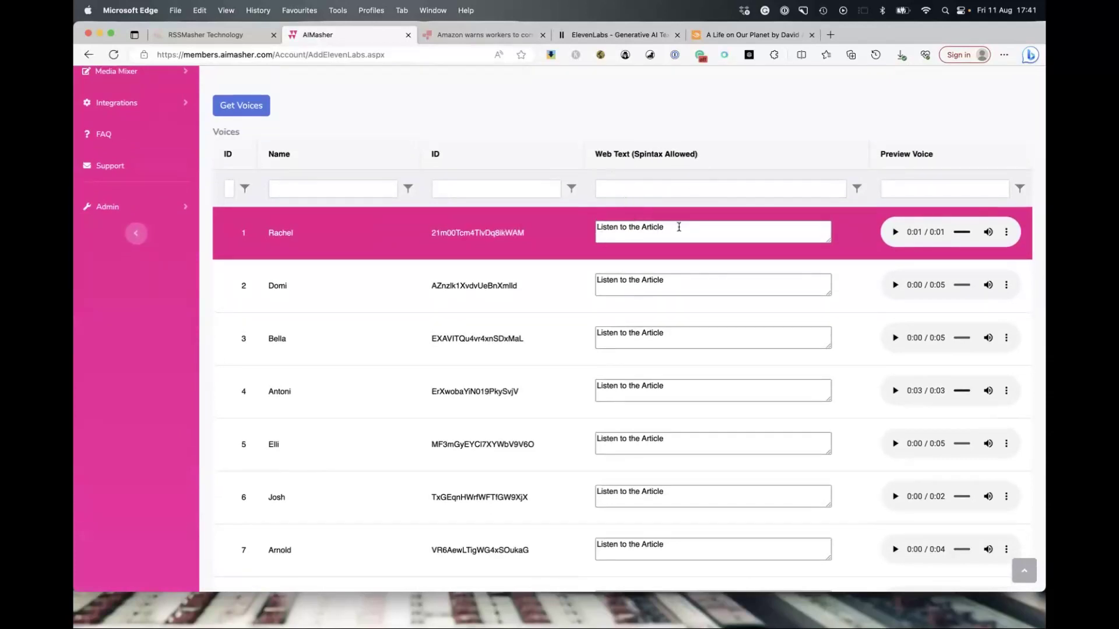
Select the web text of the Rachel and Domi voices
drag(680, 227, 591, 230)
drag(682, 279, 601, 283)
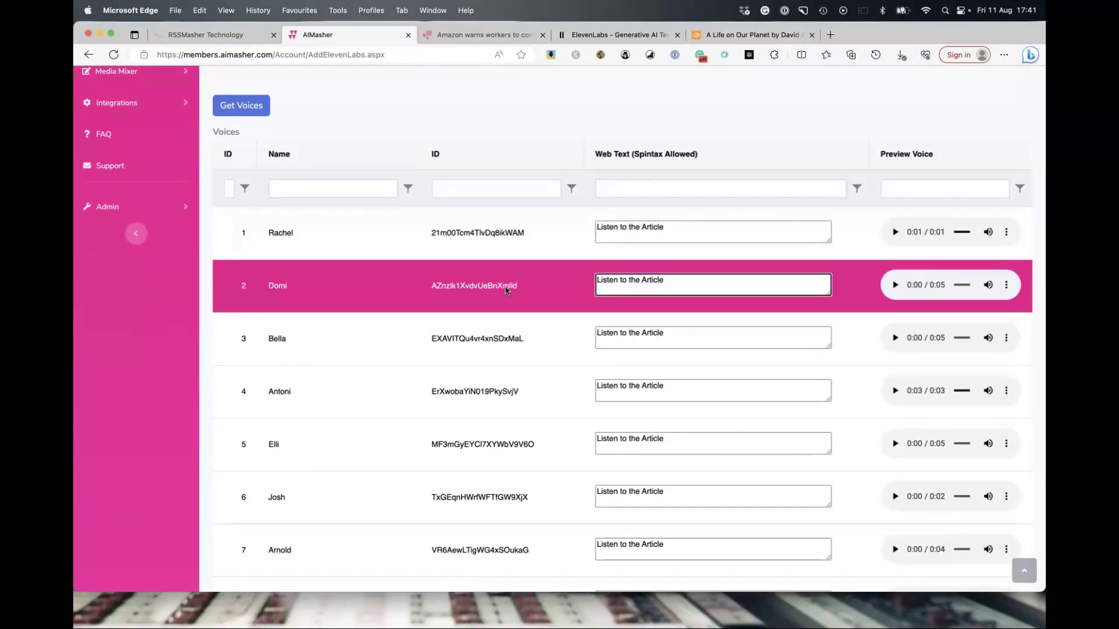
drag(675, 282, 594, 282)
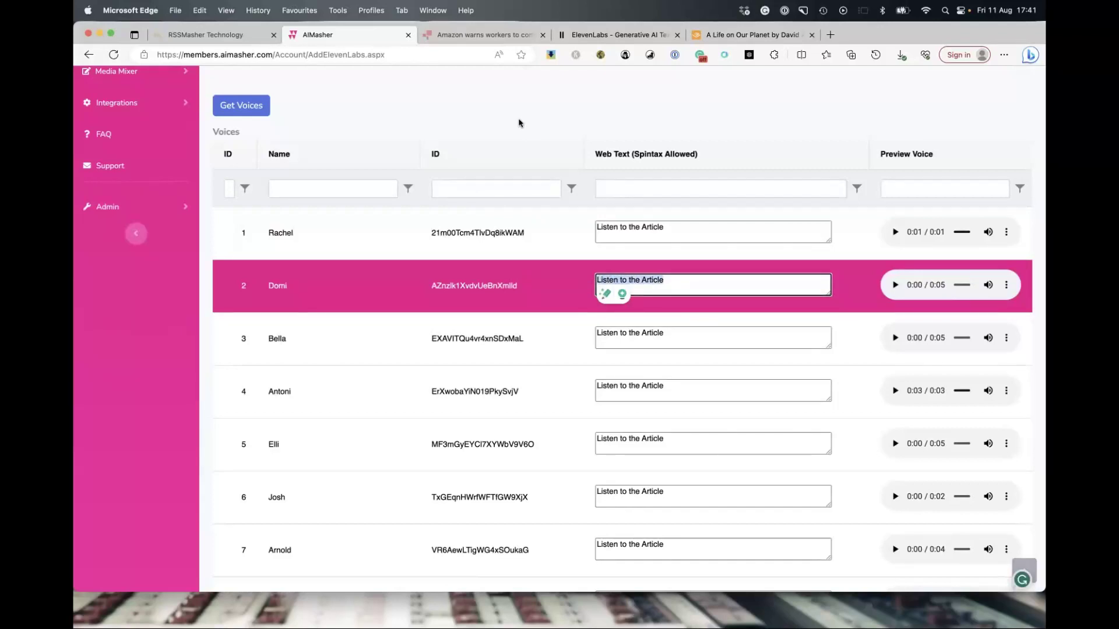
Enlarge the Matthew McConaughey web text box and select its full spintax title list
scroll(670, 299, down, 10)
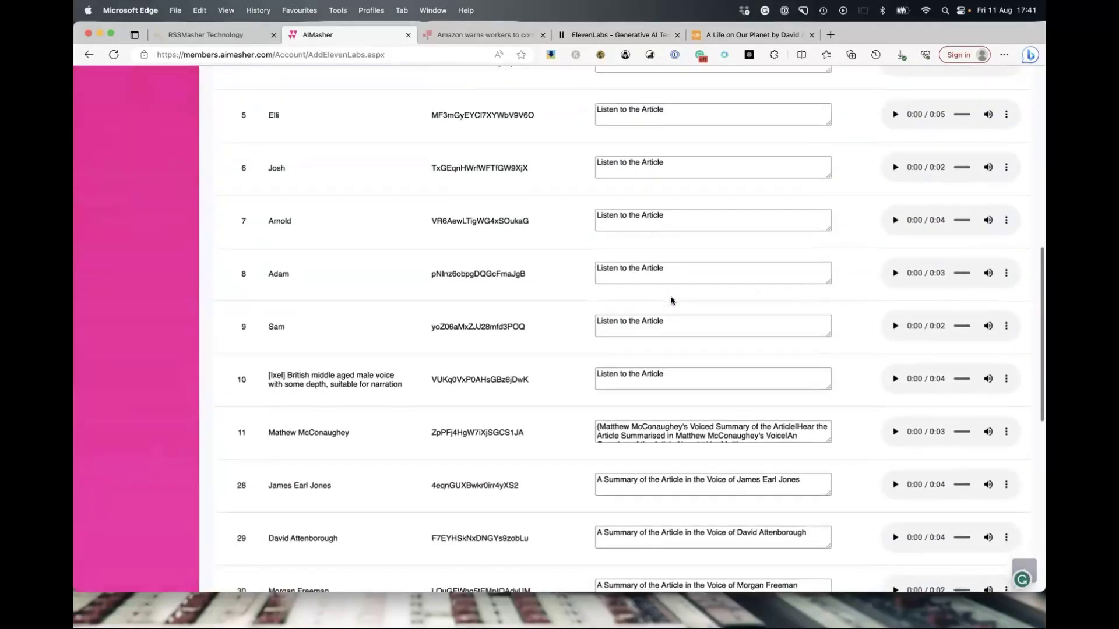
scroll(670, 299, down, 2)
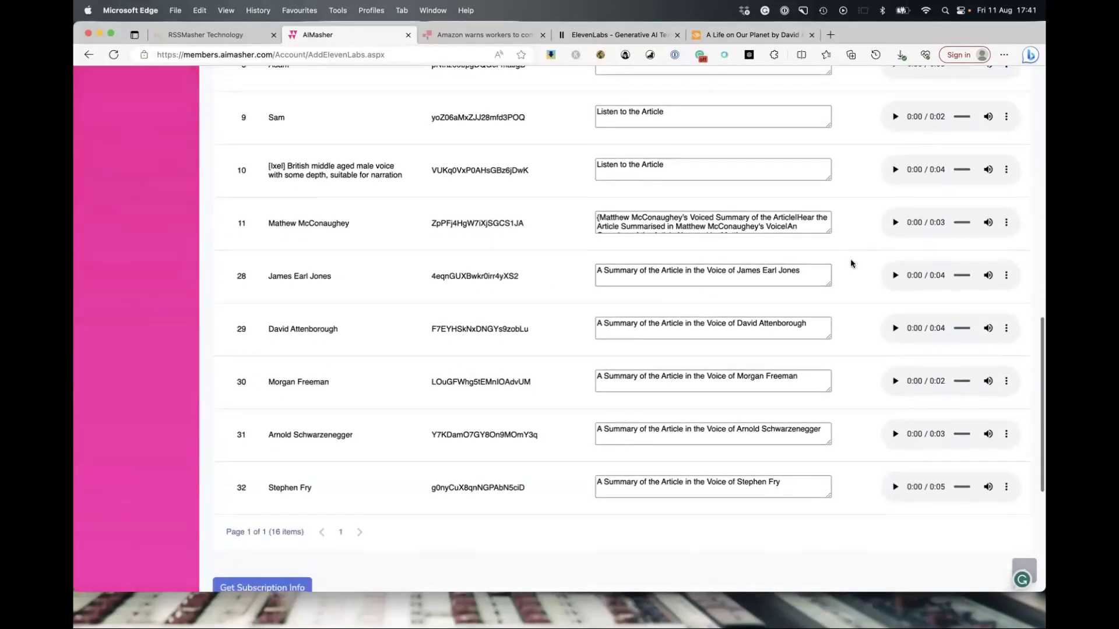
drag(828, 231, 837, 360)
scroll(838, 359, up, 1)
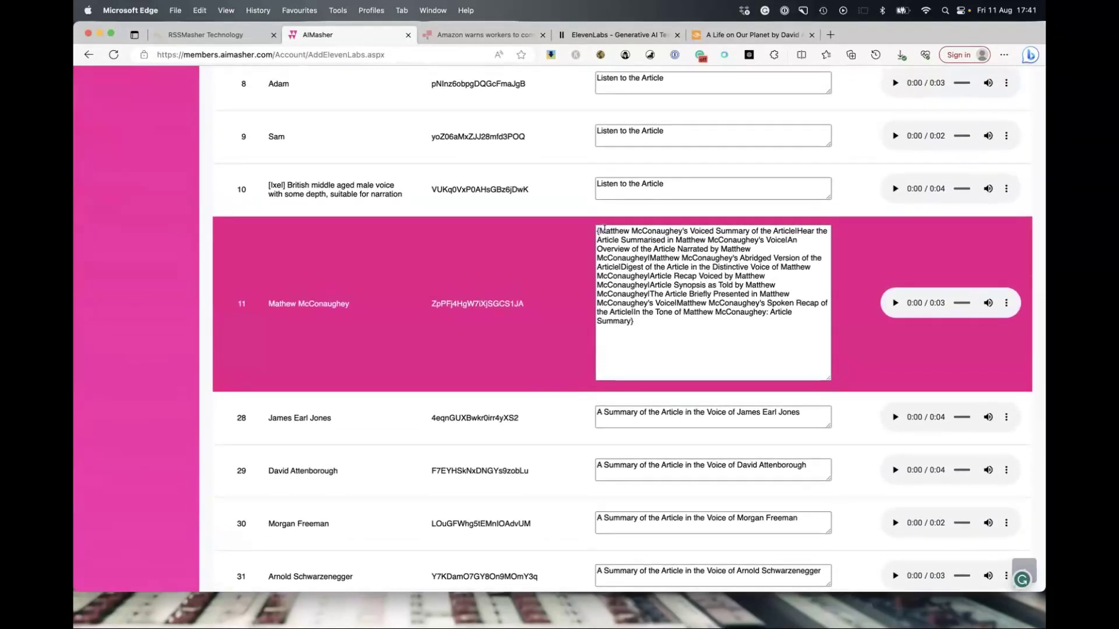
scroll(646, 251, up, 1)
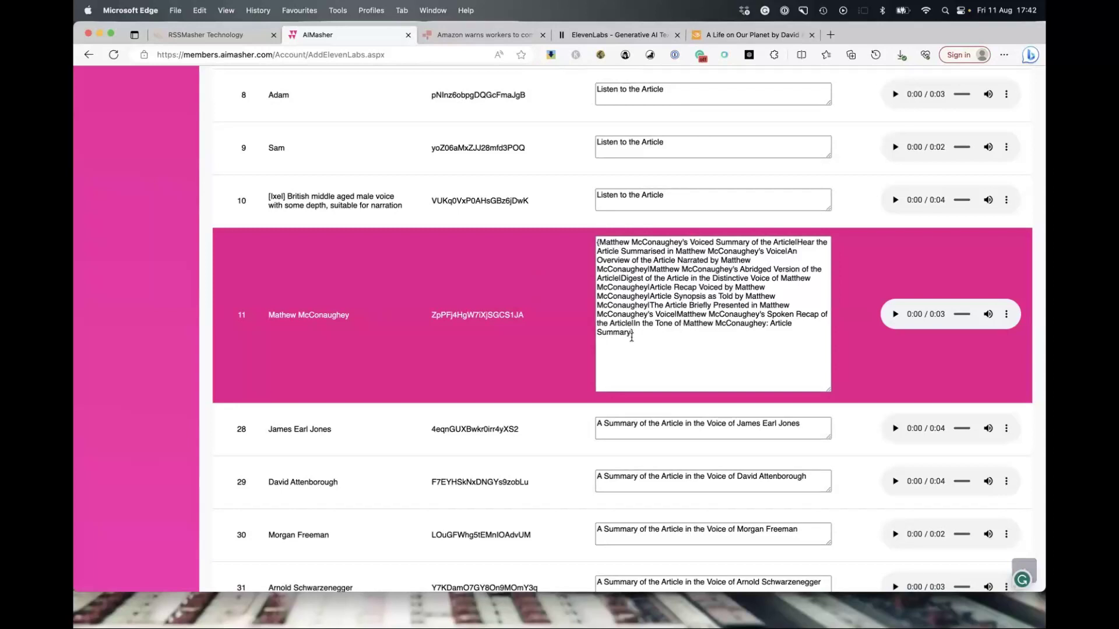
drag(645, 335, 589, 243)
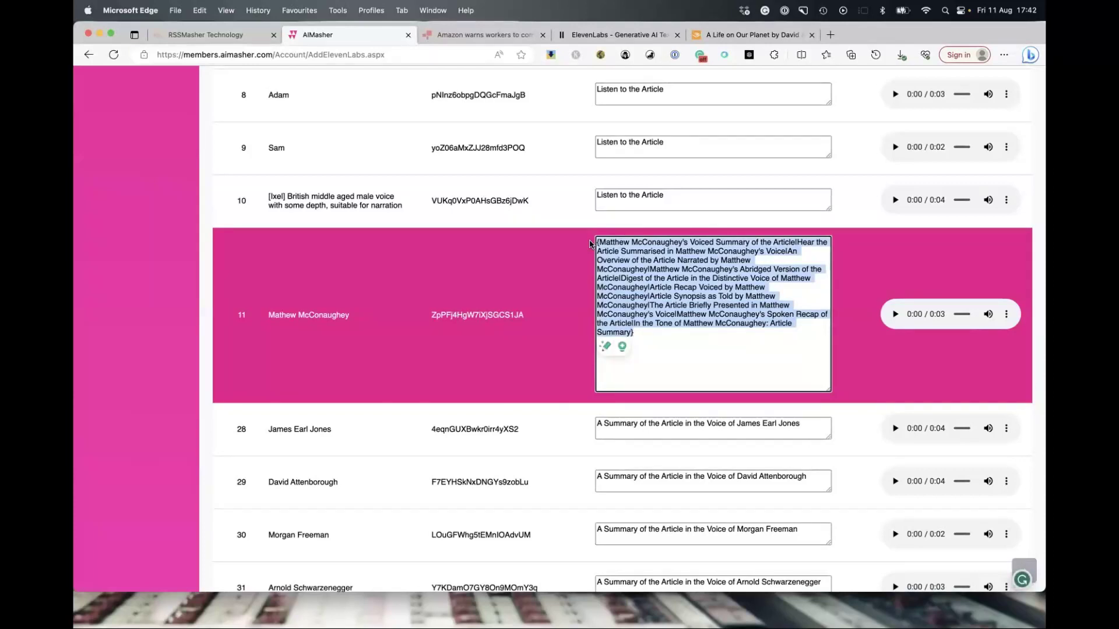
scroll(608, 280, up, 2)
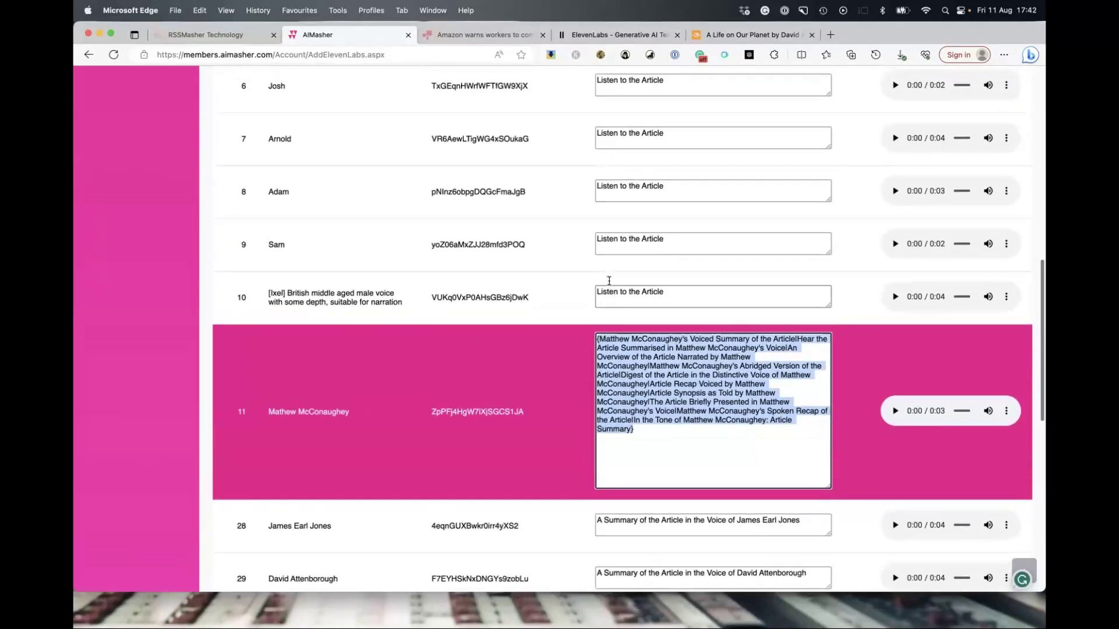
scroll(609, 281, up, 12)
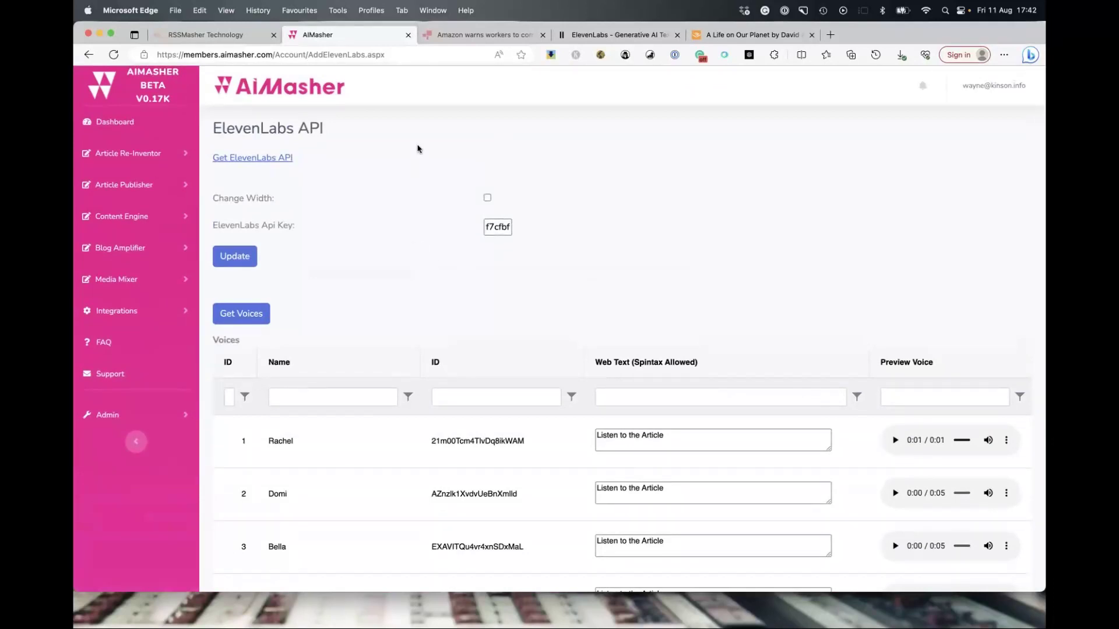
Open URL Article Maker under Article Re-Inventor, then view the BBC 'Amazon warns workers' article
click(139, 159)
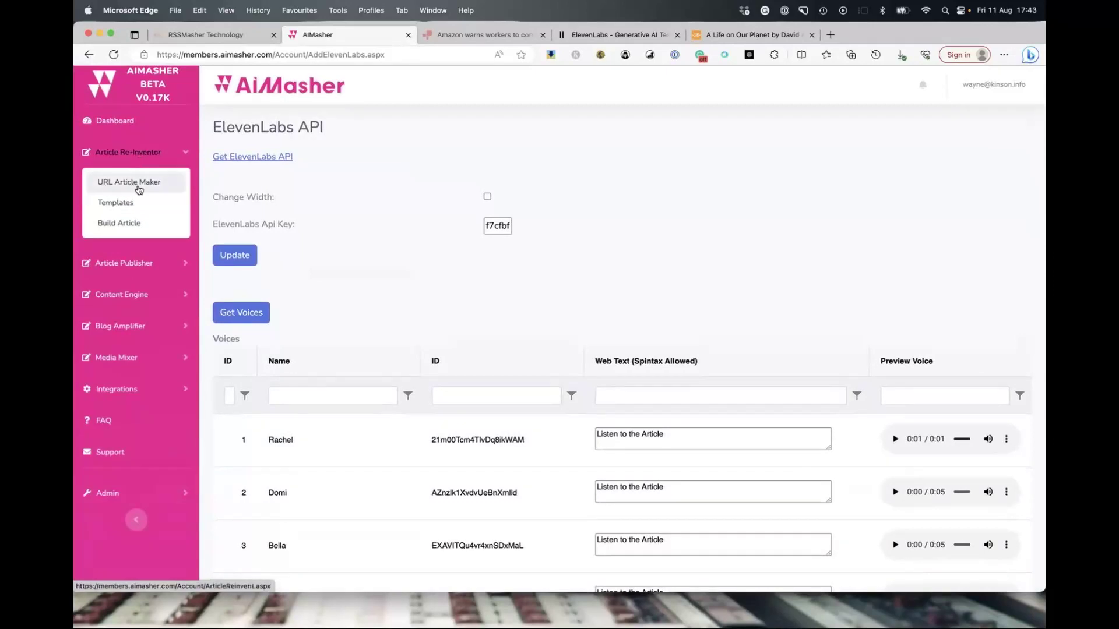
click(145, 185)
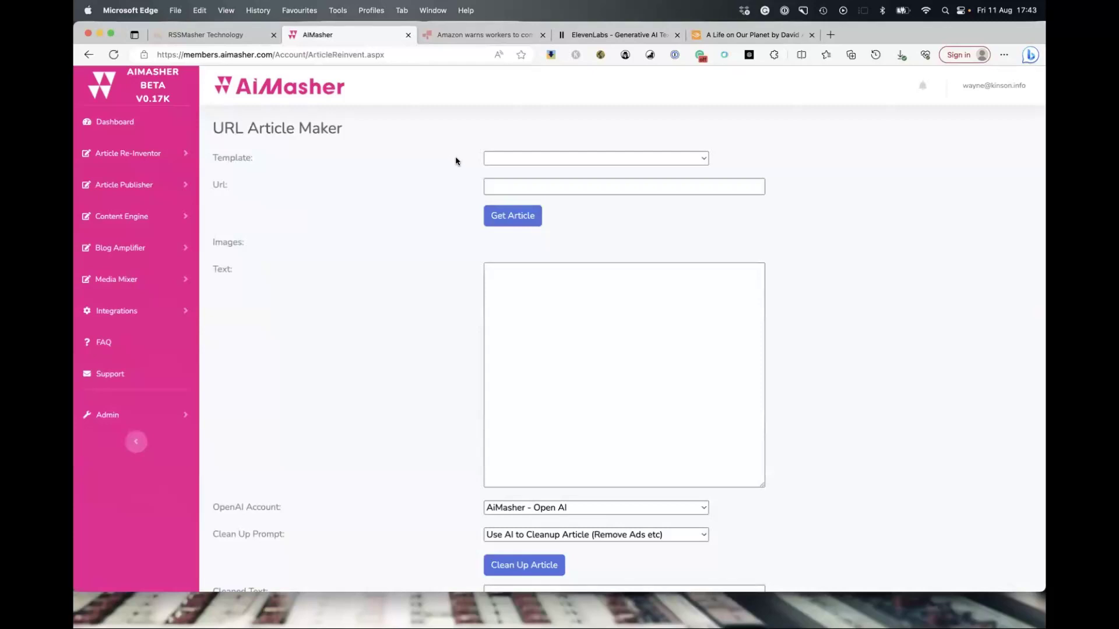
scroll(415, 188, down, 3)
scroll(414, 187, up, 3)
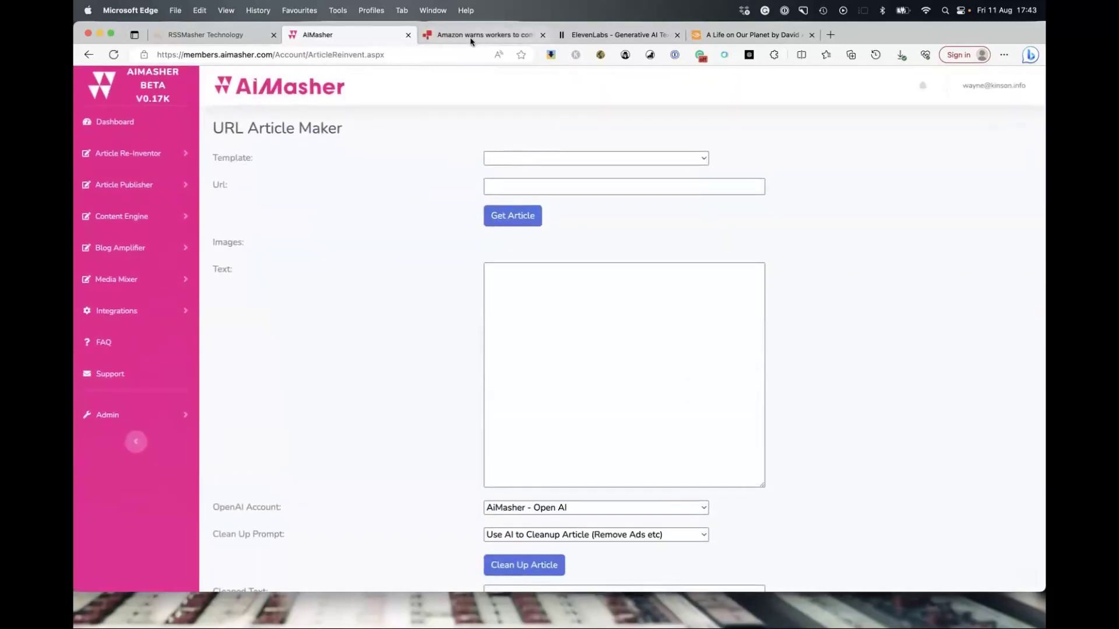
click(491, 36)
Copy the BBC Amazon article's URL, skim the article, and return to the URL Article Maker
click(390, 54)
key(super+c)
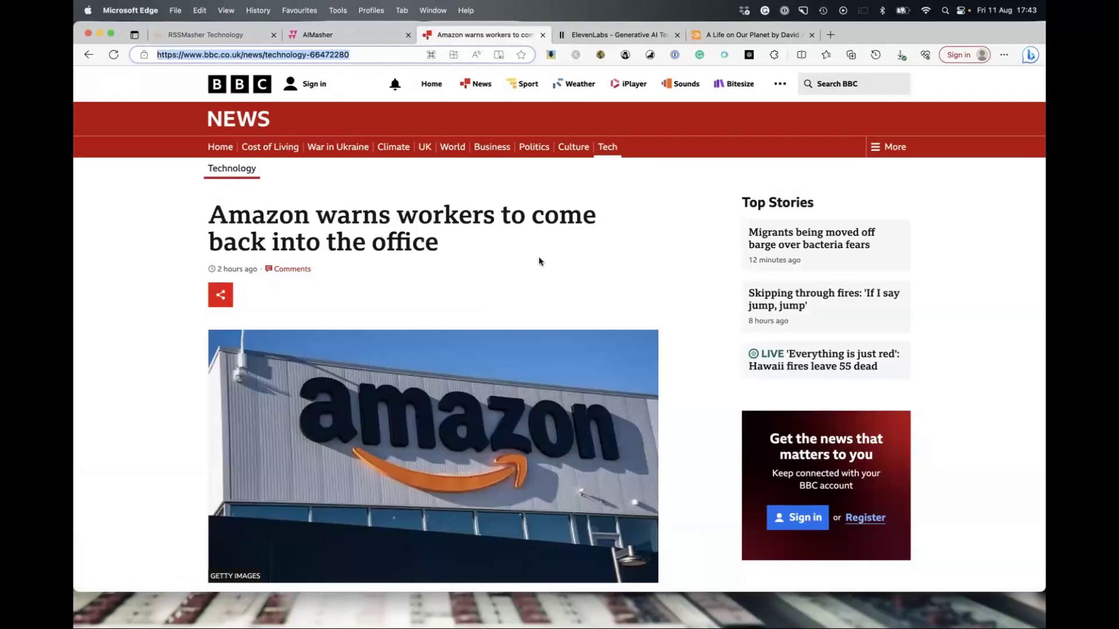
scroll(349, 282, down, 6)
scroll(364, 282, down, 15)
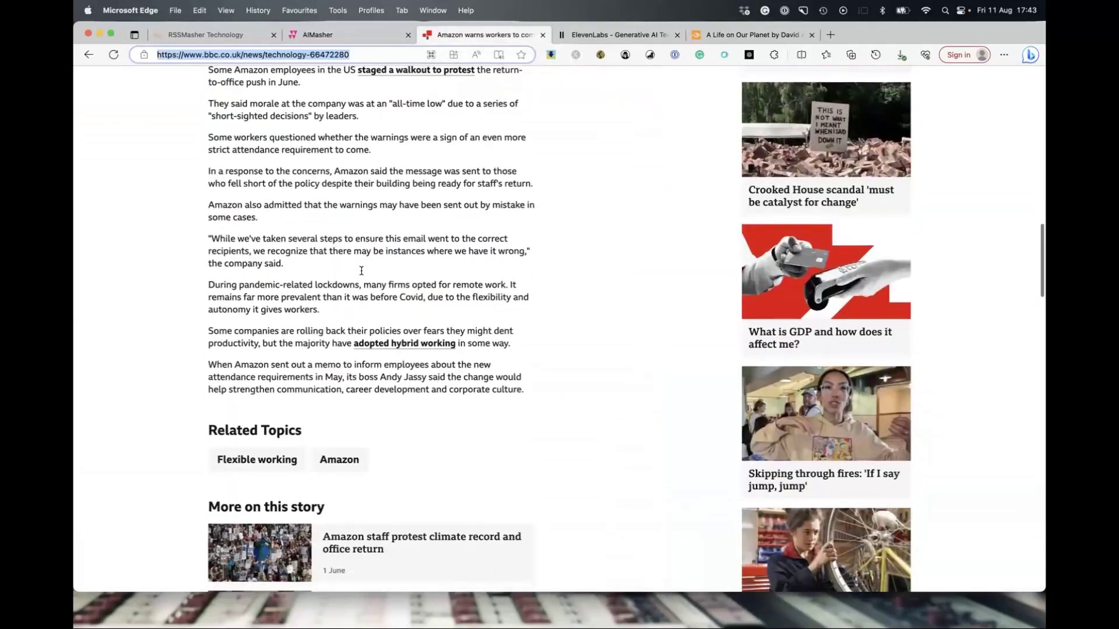
scroll(362, 277, up, 6)
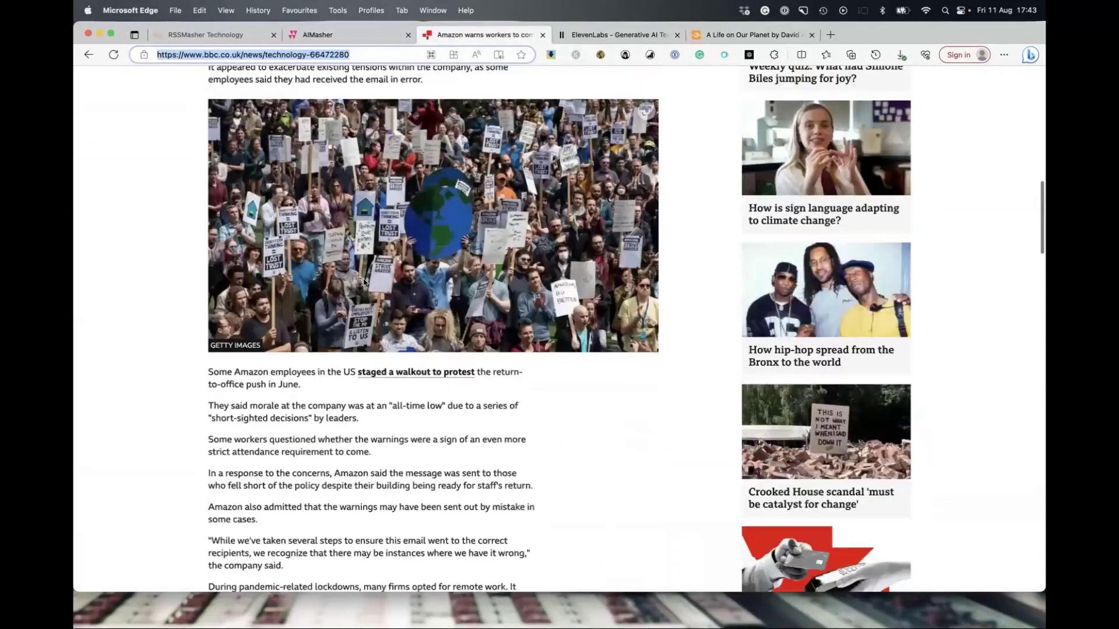
scroll(363, 282, up, 15)
click(326, 35)
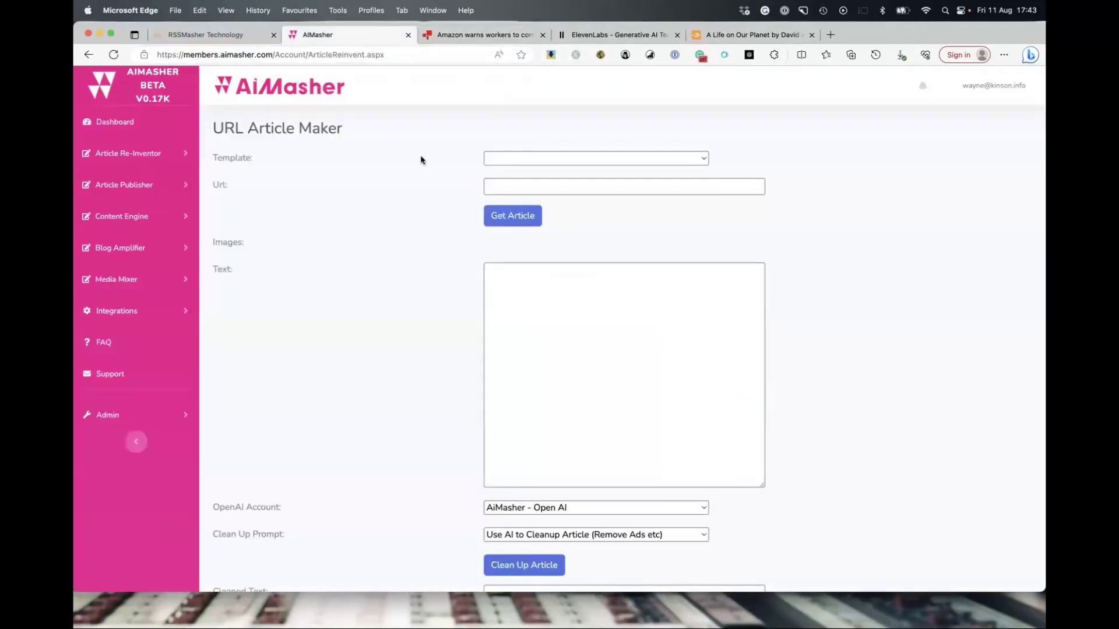
Paste the BBC URL and fetch the article, then right-click the ScrapeOwl API integration link
click(488, 184)
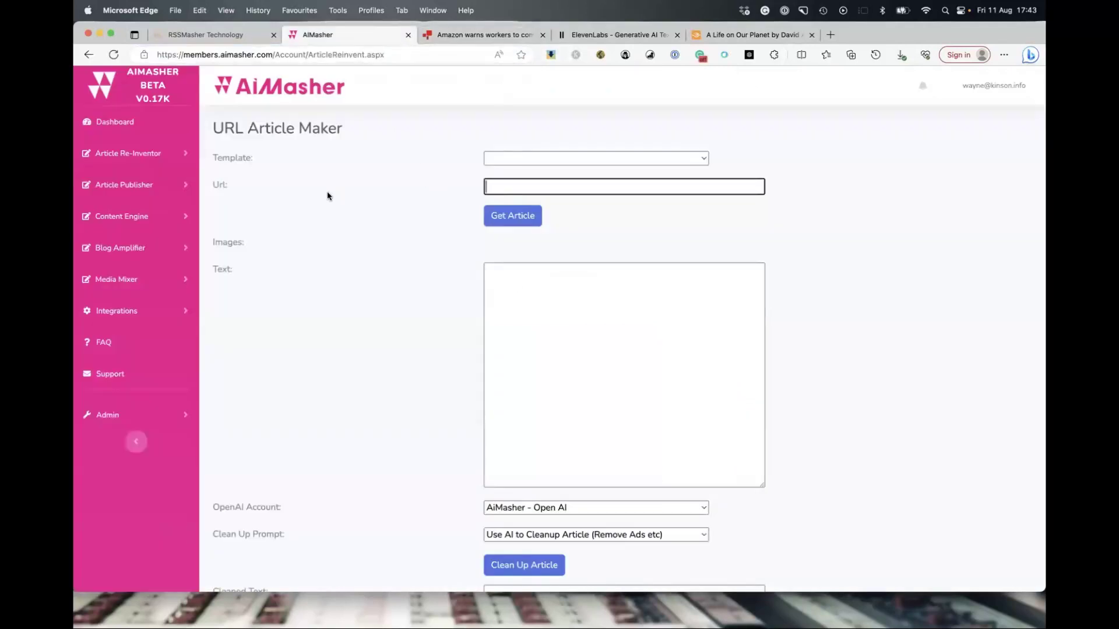
key(super+v)
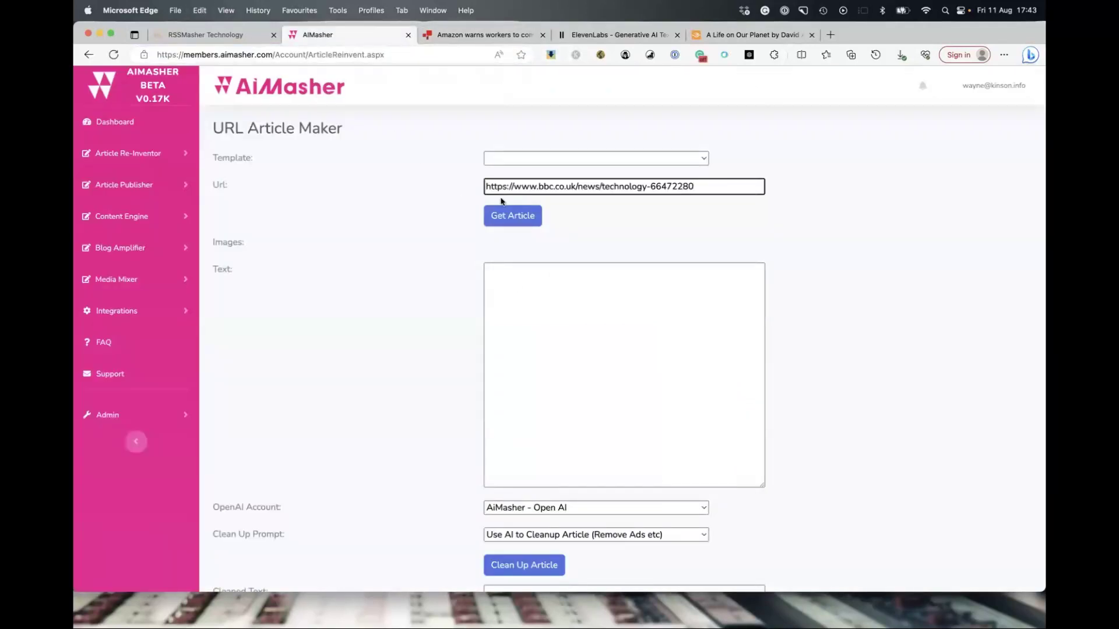
click(508, 217)
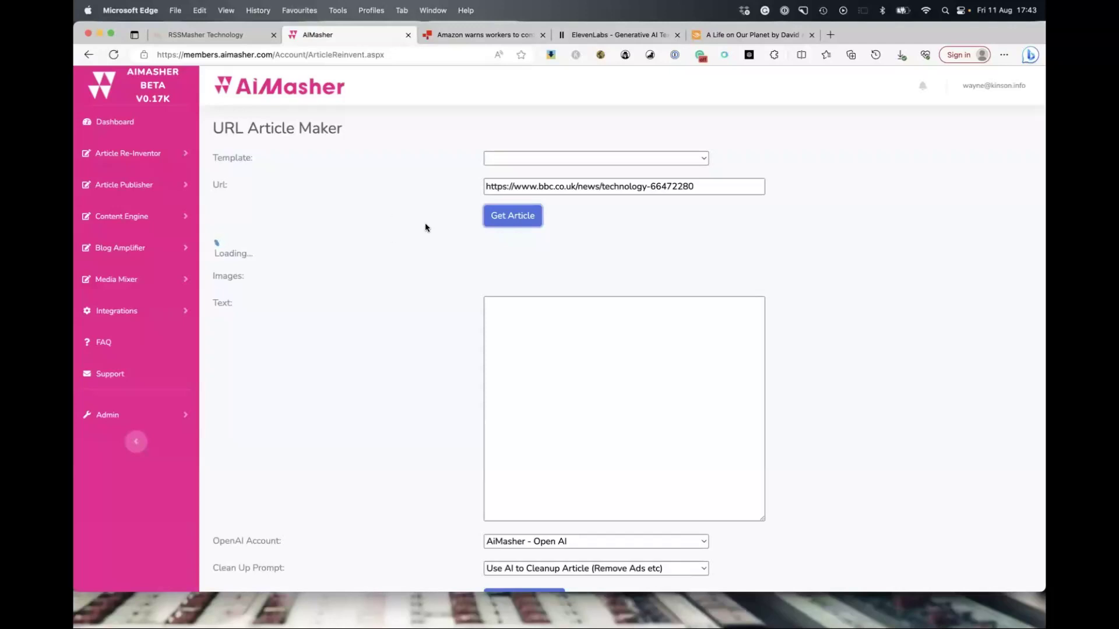
click(122, 312)
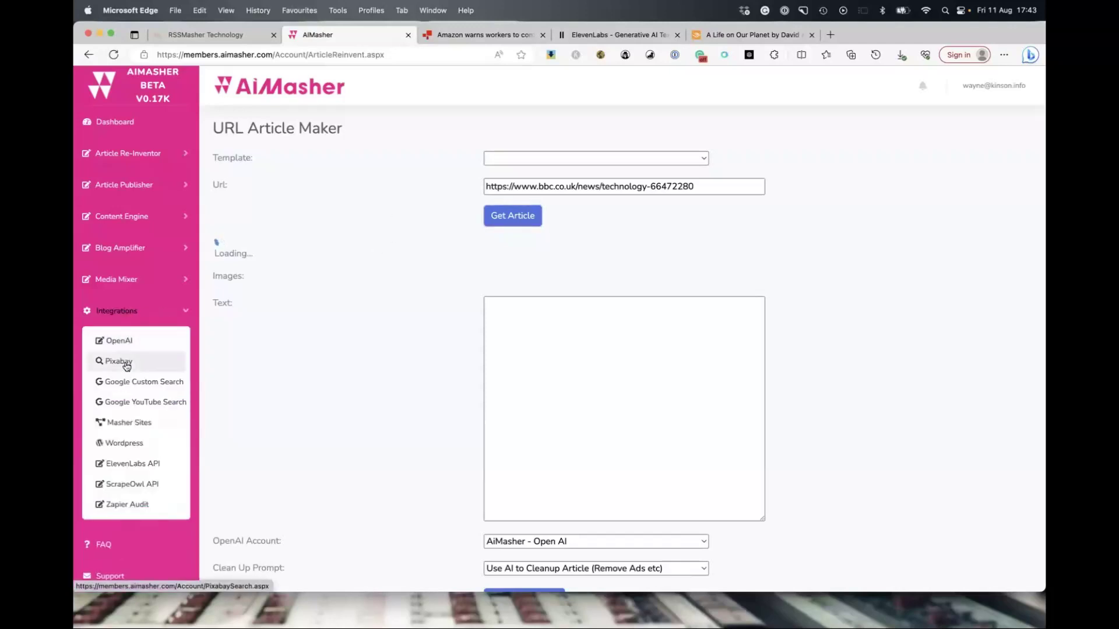
right_click(144, 485)
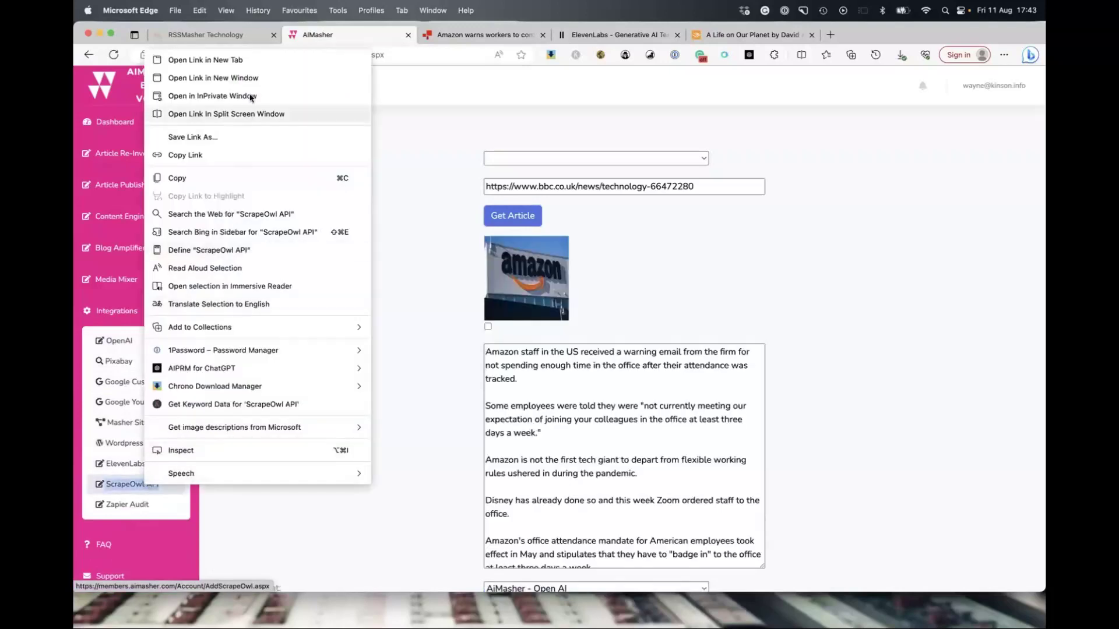
Open the ScrapeOwl API settings in a new tab, then start a blank browser tab
click(261, 60)
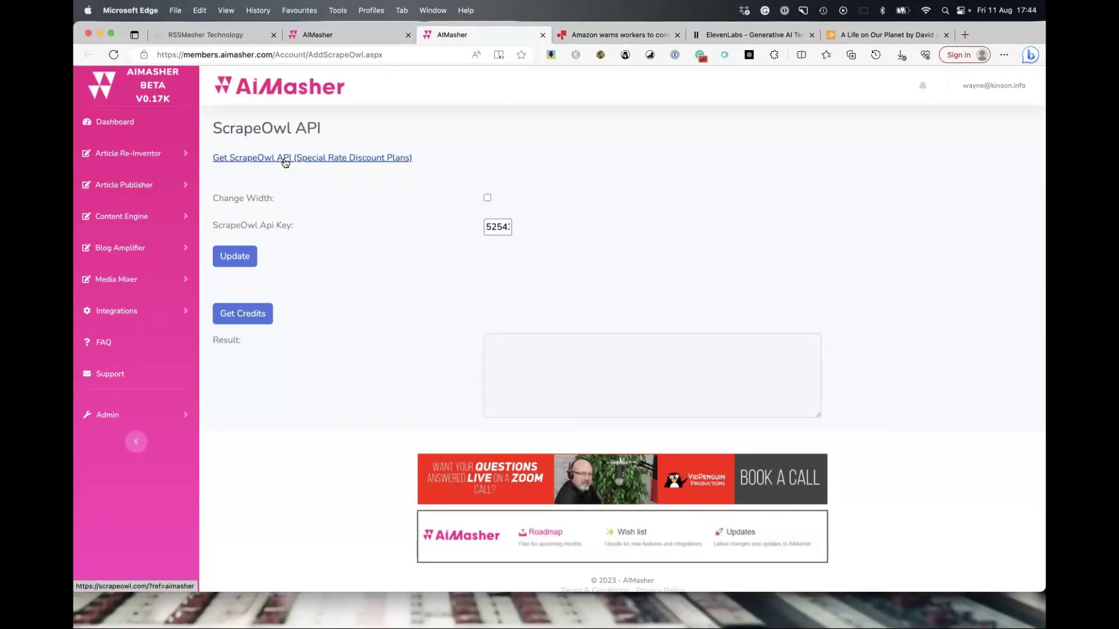
click(965, 35)
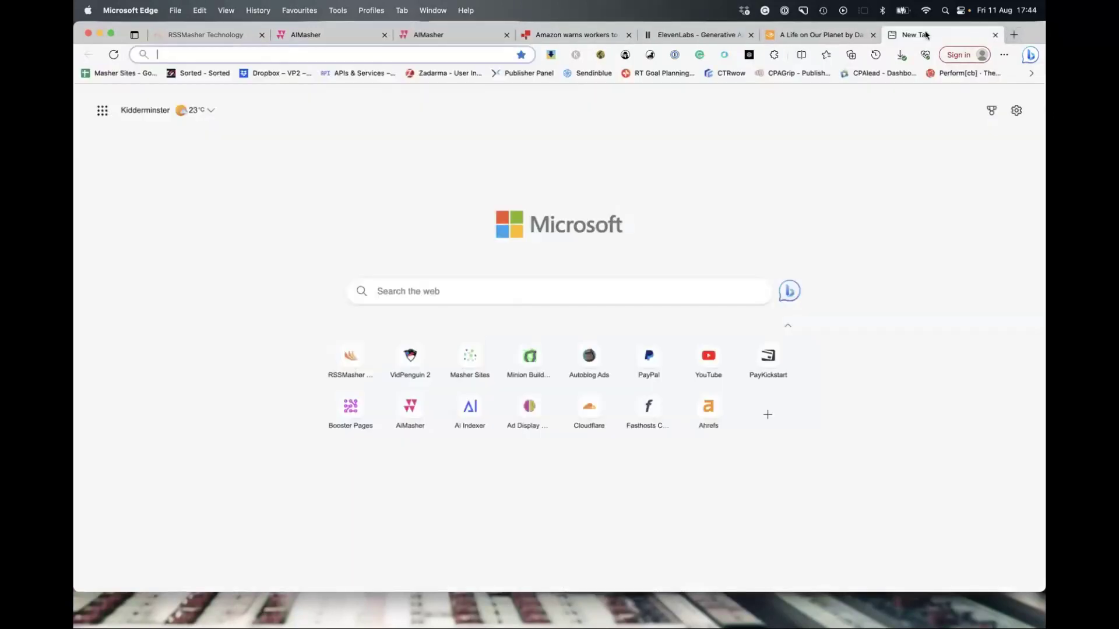
Go to ScrapeOwl's Billing page from the account menu and look over the subscription plans
text(scrapeowl.com)
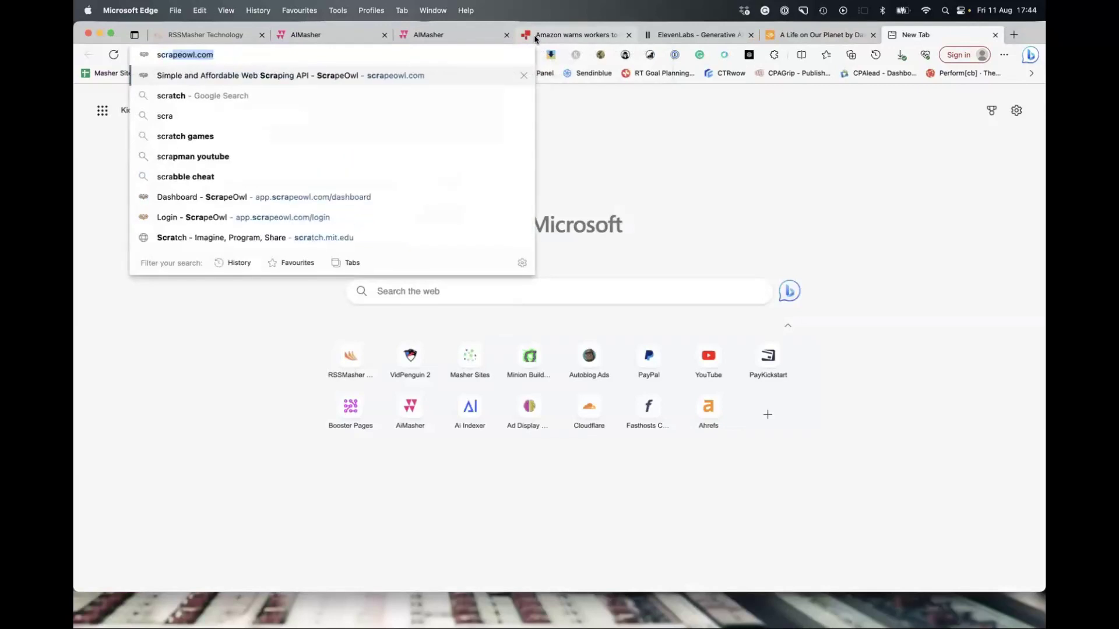
key(Return)
click(984, 83)
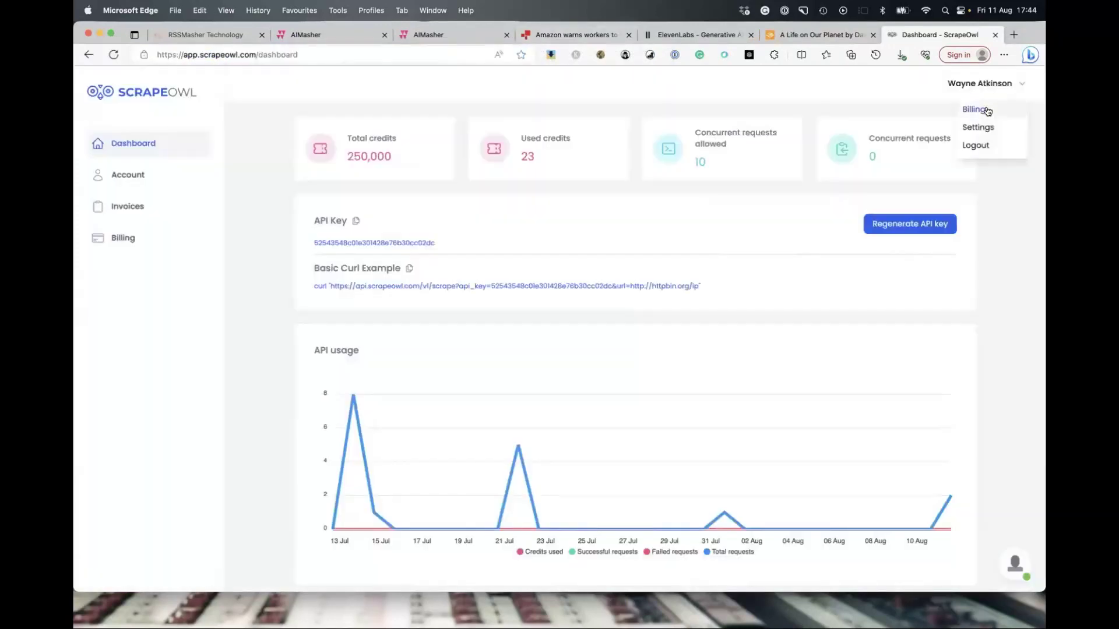
click(976, 109)
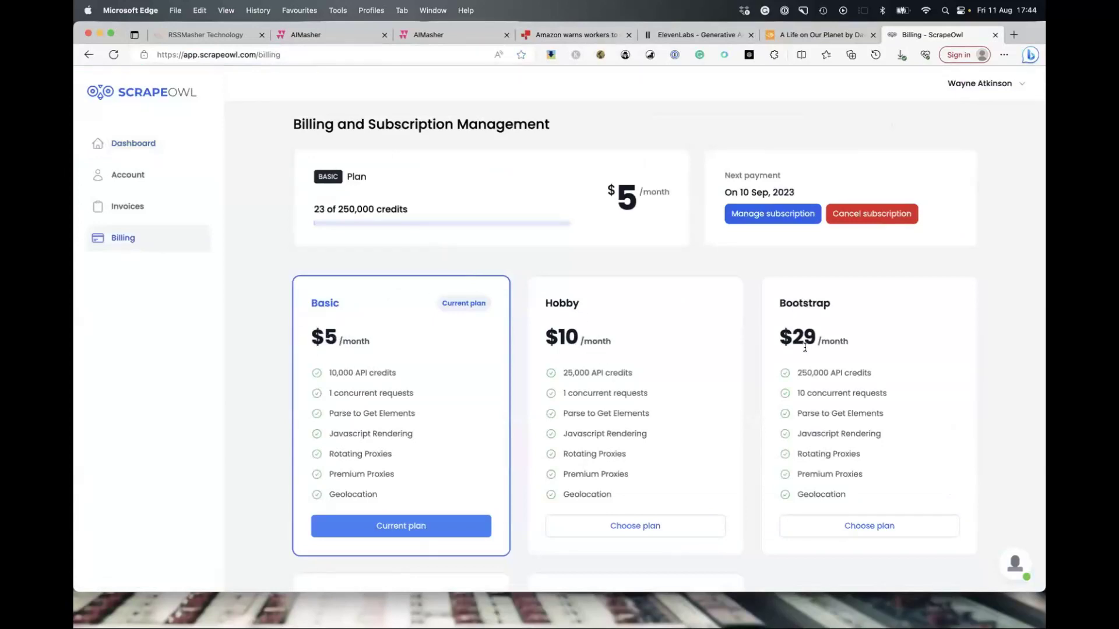
scroll(822, 352, down, 3)
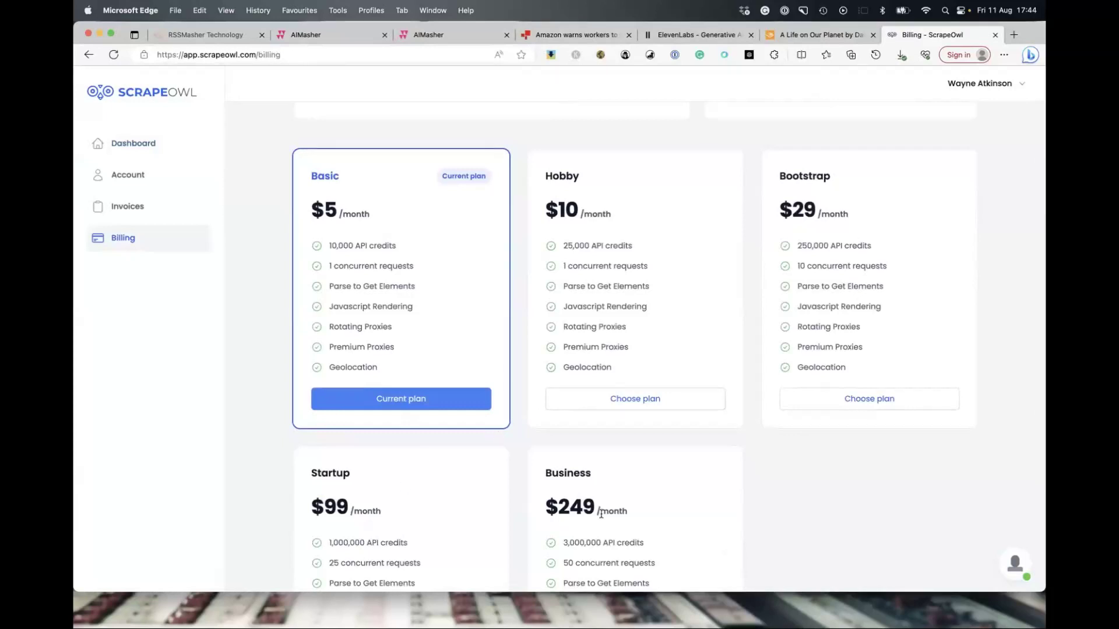
scroll(618, 508, up, 3)
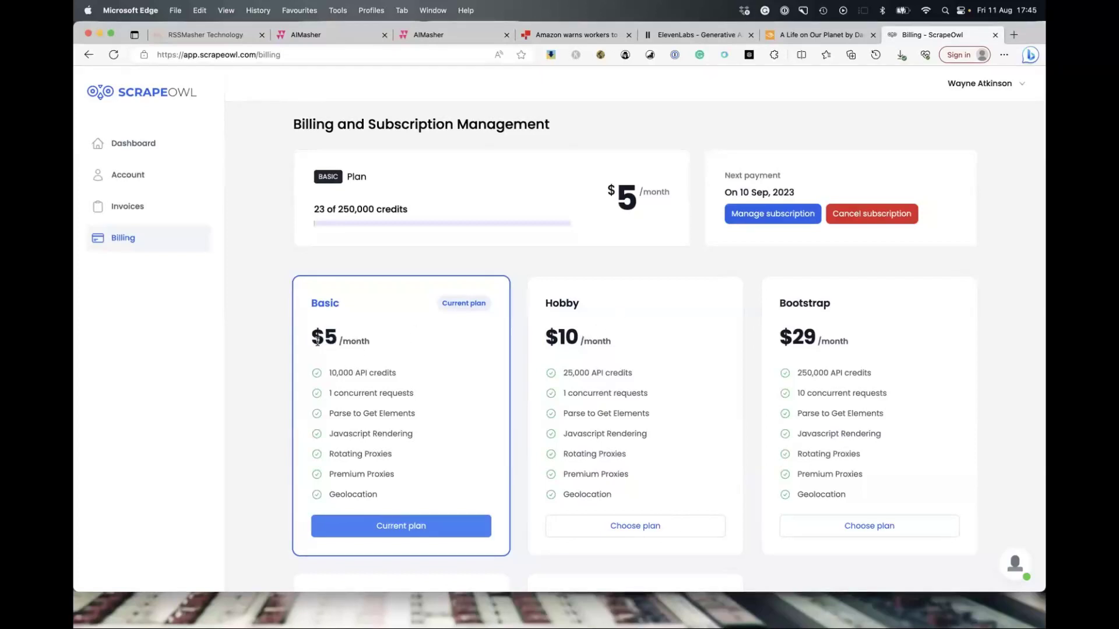
Check the Basic $5/month plan's 10,000 API credits, then close the billing tab
drag(408, 376, 326, 376)
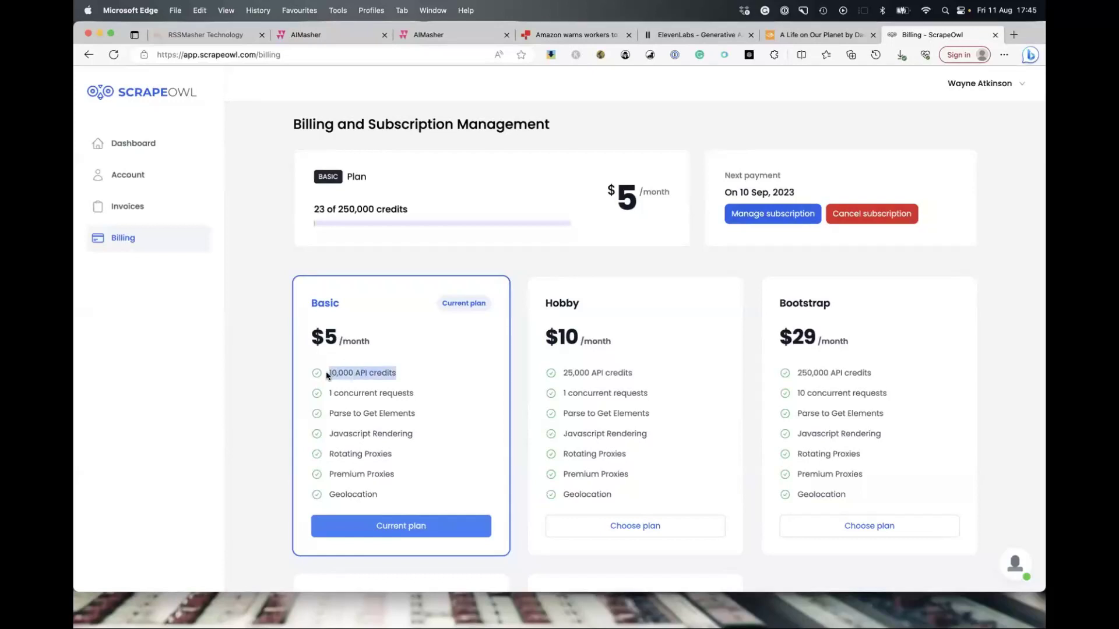
click(418, 368)
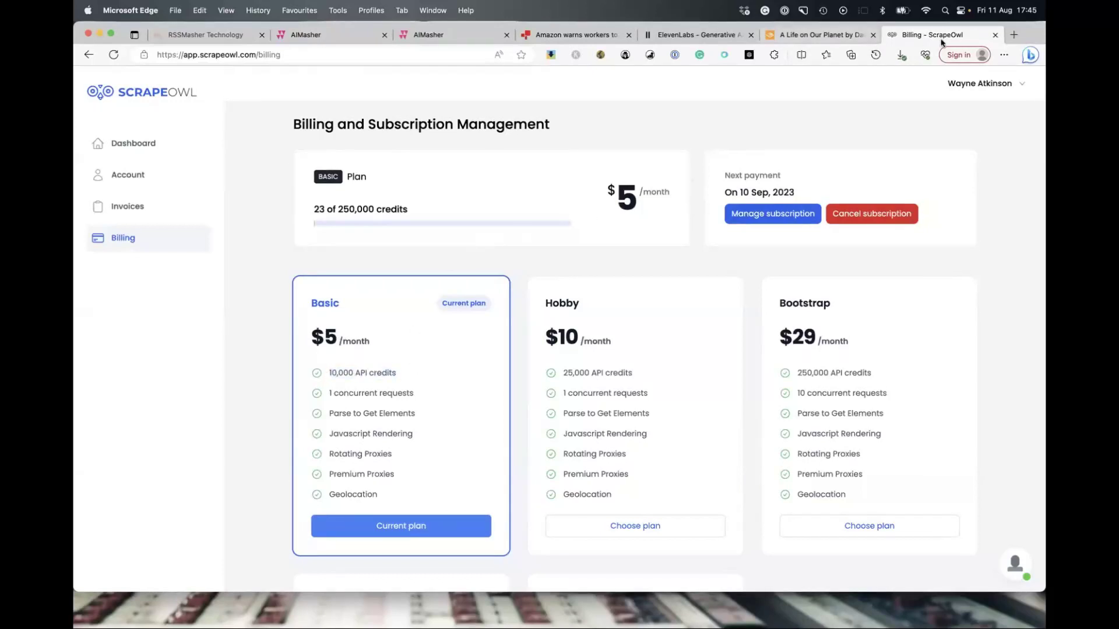
click(995, 35)
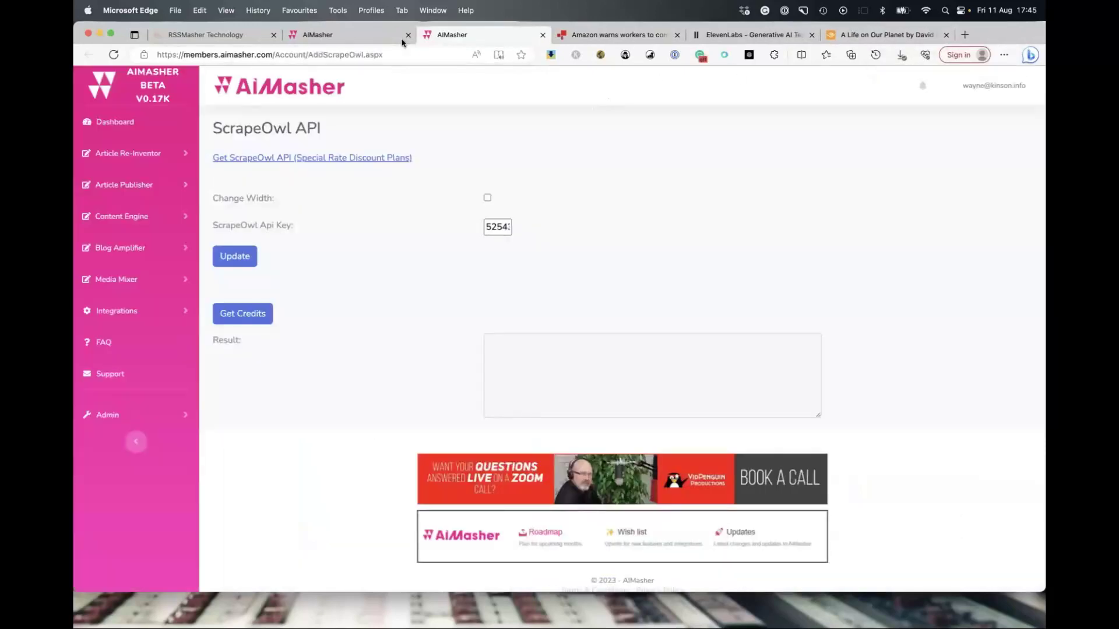
Return to URL Article Maker and review the fetched BBC Amazon article and its image
click(358, 35)
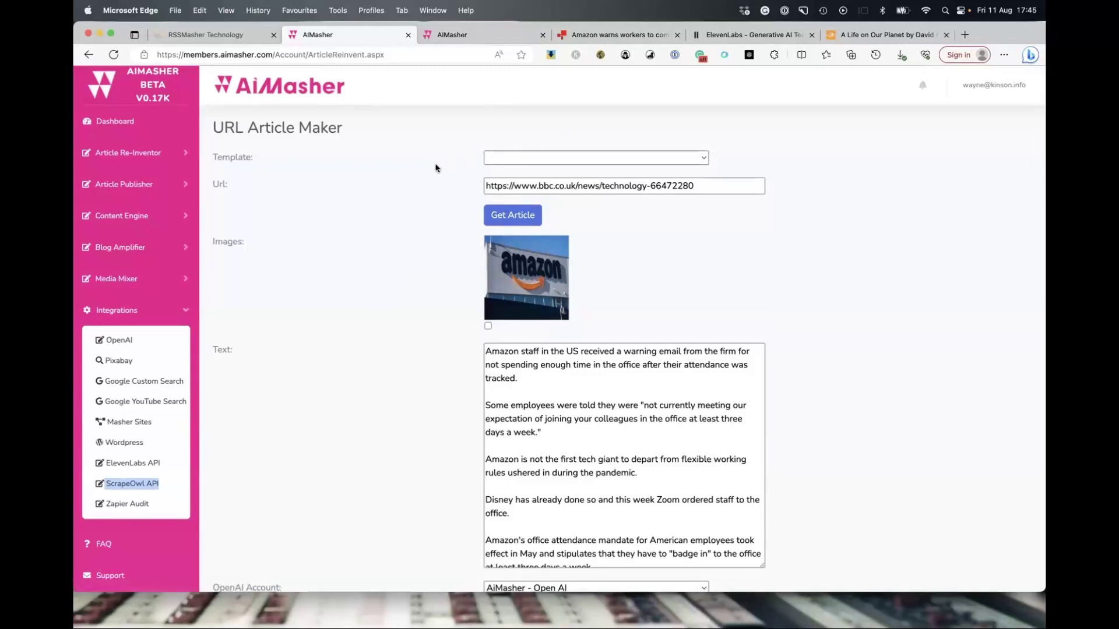
scroll(433, 170, down, 3)
scroll(434, 171, down, 1)
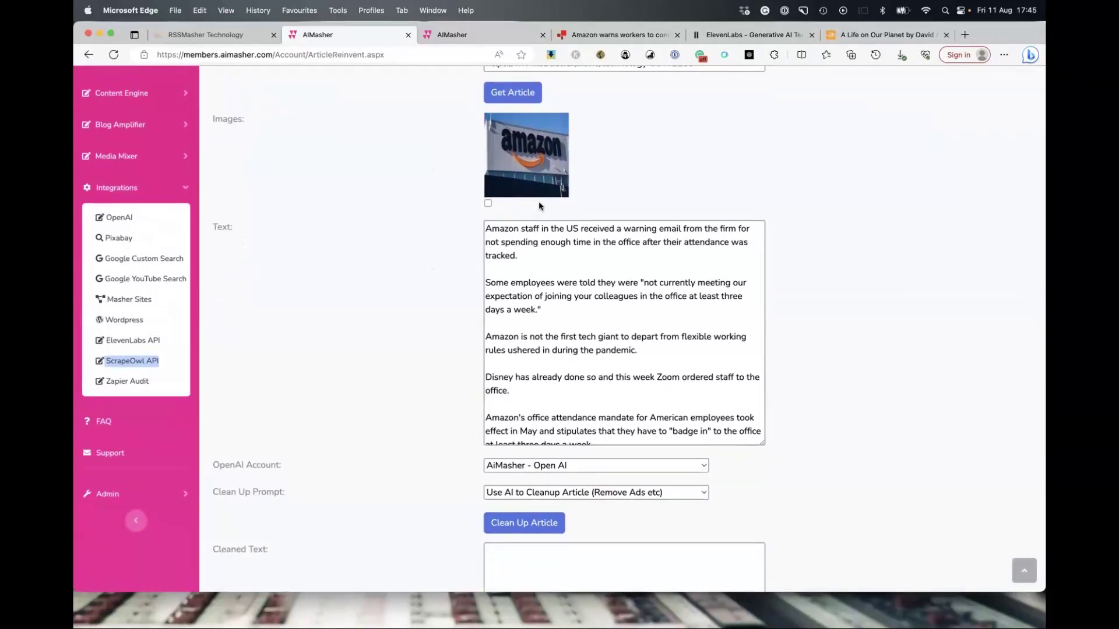
click(495, 41)
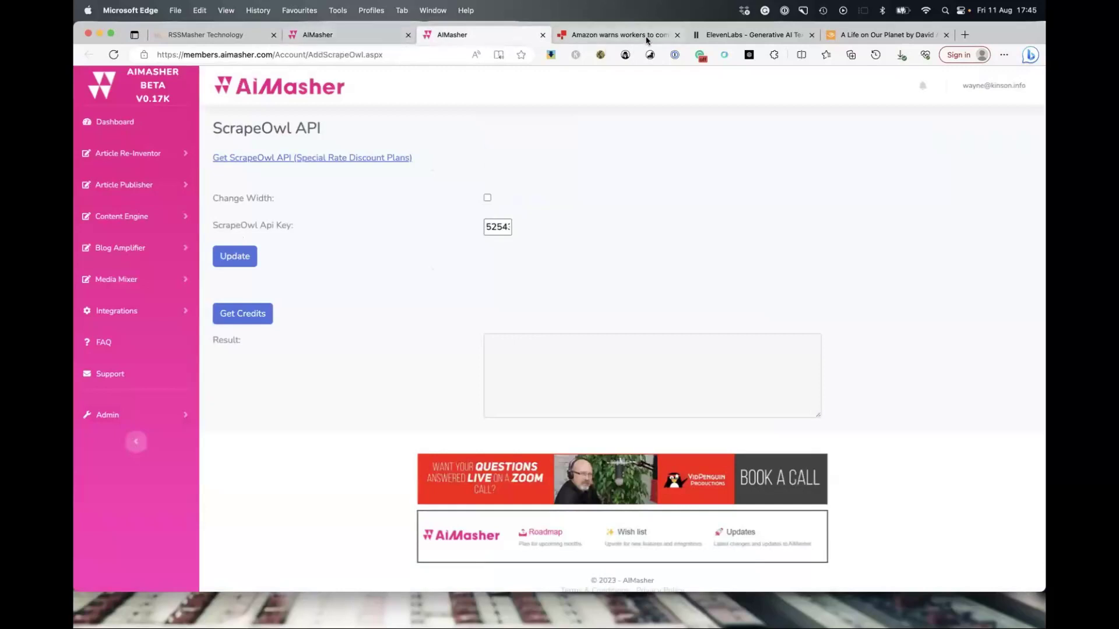
click(363, 35)
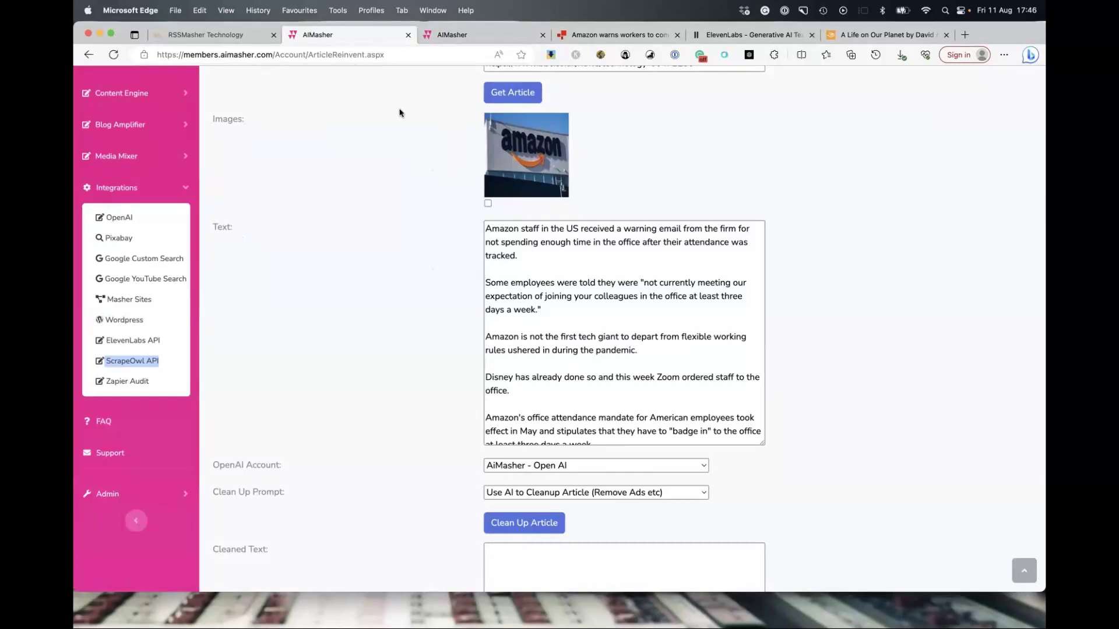
scroll(387, 168, up, 3)
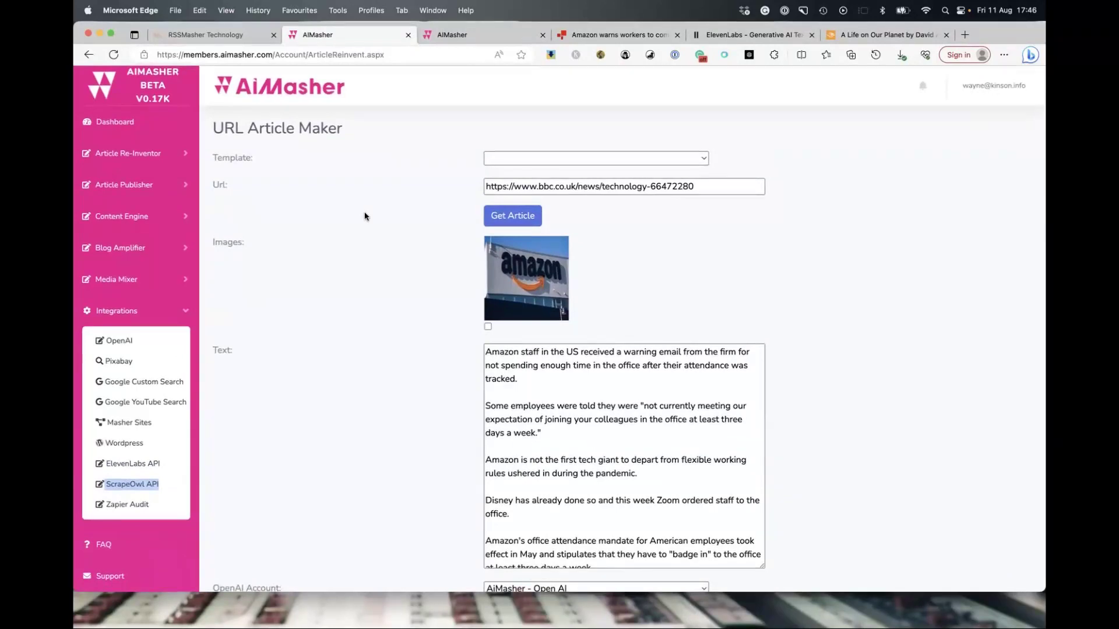
scroll(371, 285, down, 3)
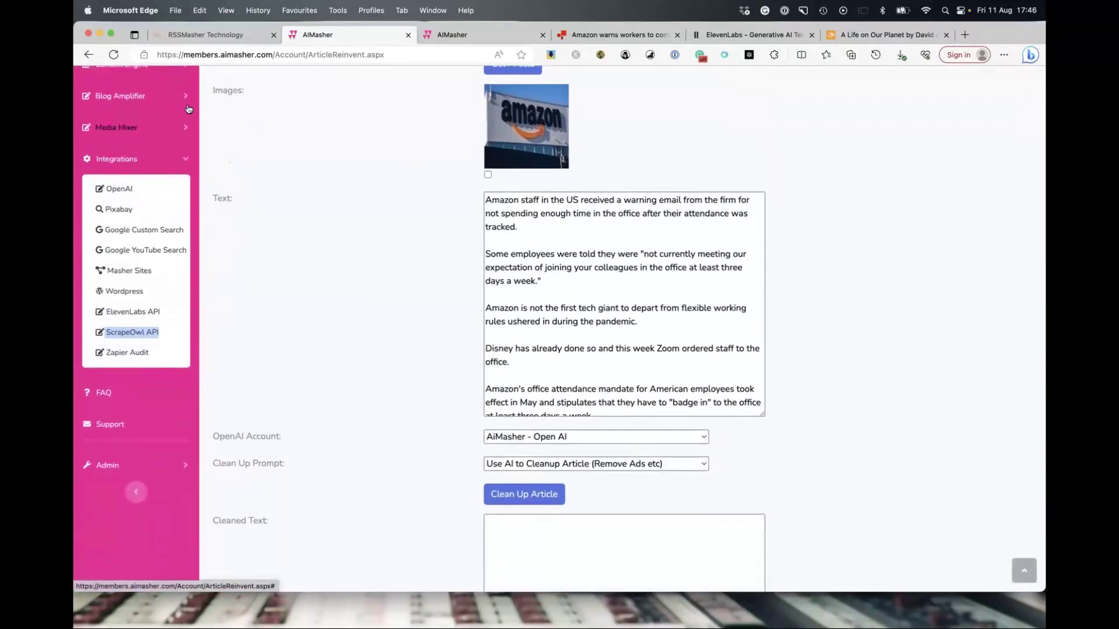
scroll(534, 235, down, 1)
scroll(534, 236, up, 1)
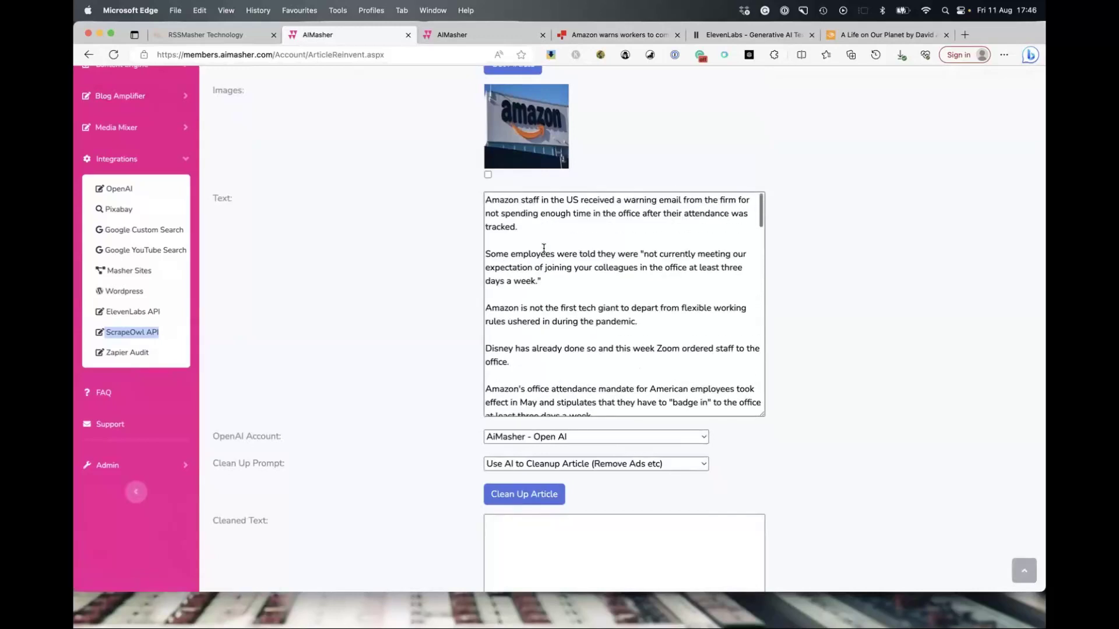
scroll(414, 262, down, 3)
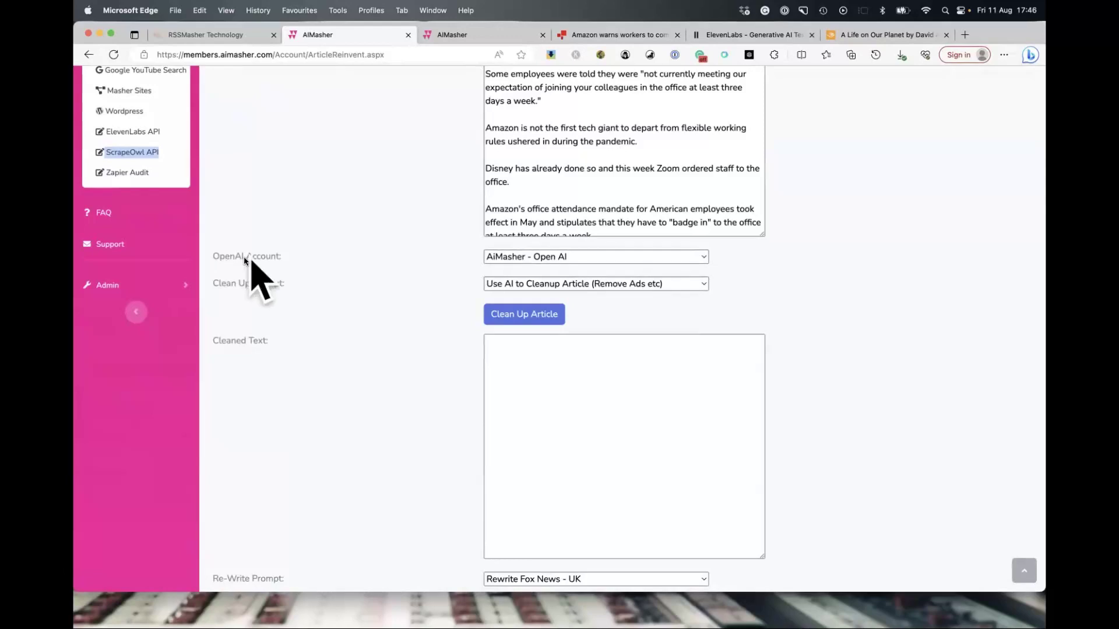
scroll(134, 175, up, 1)
scroll(140, 116, down, 1)
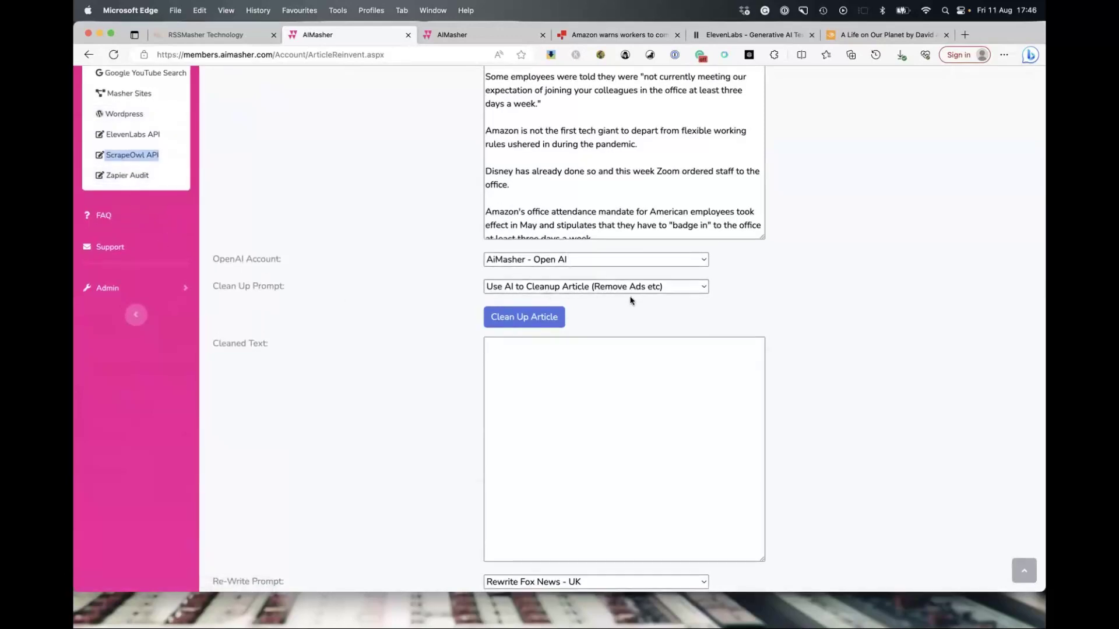
scroll(593, 381, up, 5)
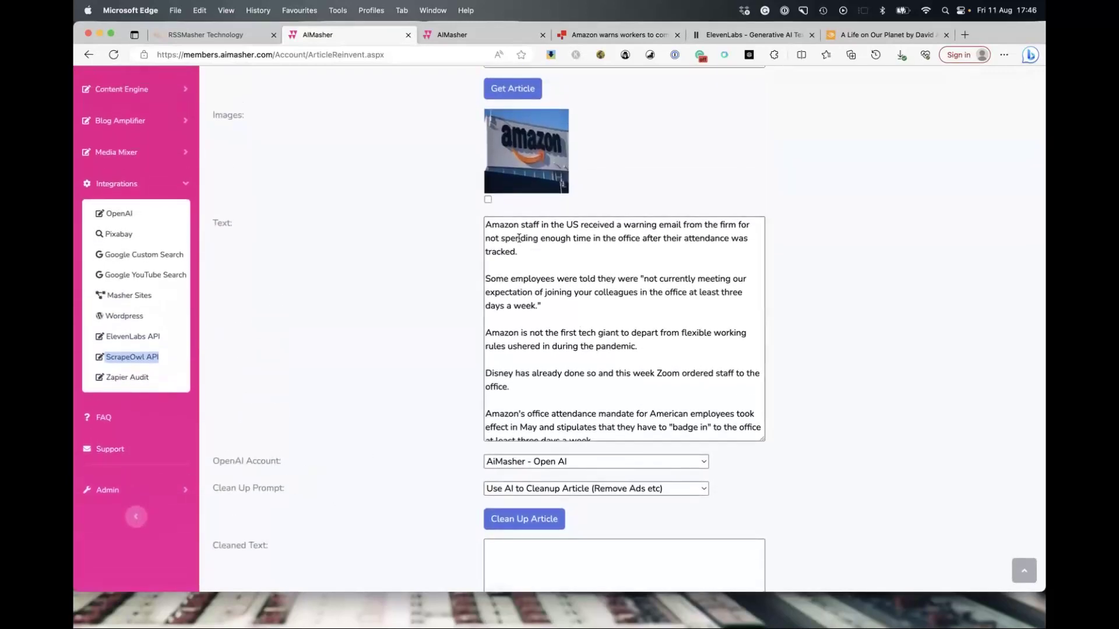
scroll(523, 286, down, 5)
scroll(523, 286, down, 10)
scroll(536, 290, down, 10)
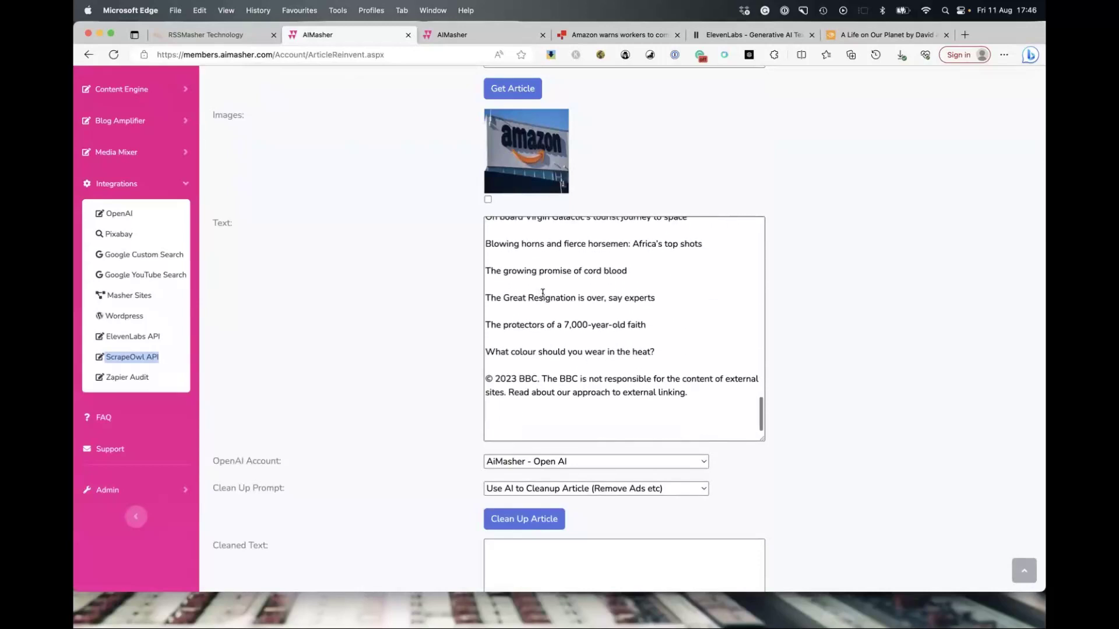
drag(691, 392, 474, 376)
key(BackSpace)
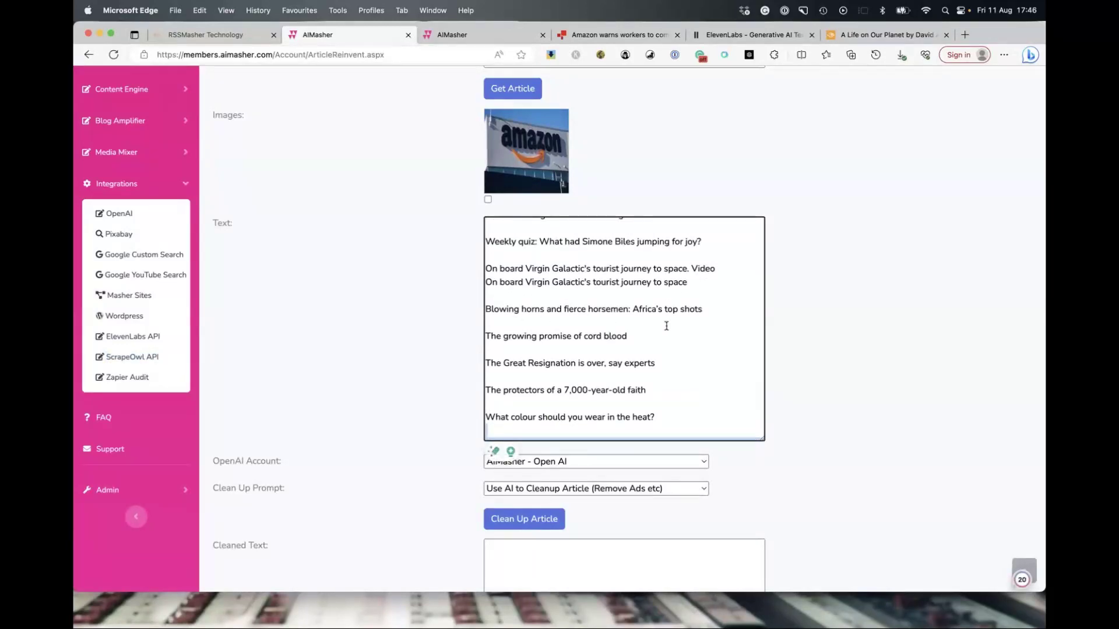
key(super+z)
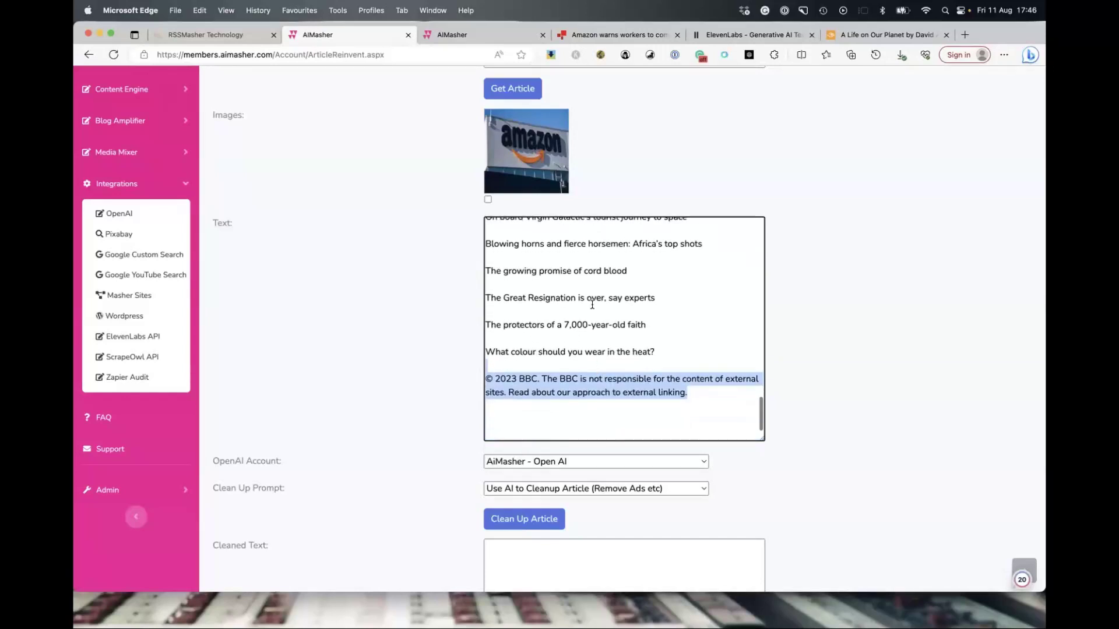
scroll(345, 373, down, 10)
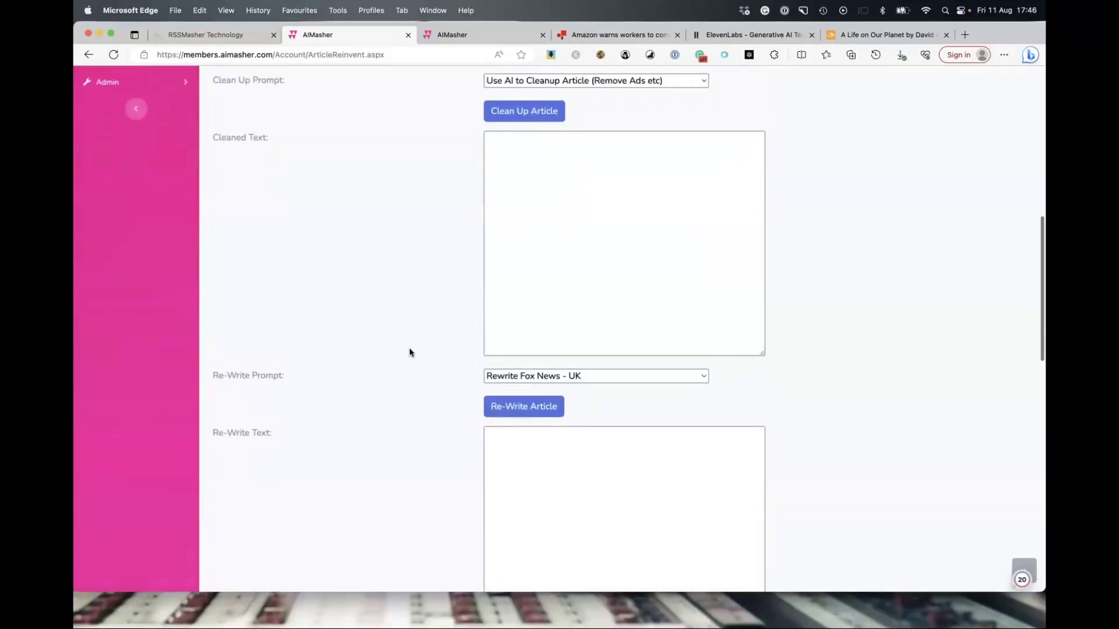
Run 'Use AI to Cleanup Article (Remove Ads etc)' on the Amazon article text
scroll(409, 352, up, 2)
click(524, 183)
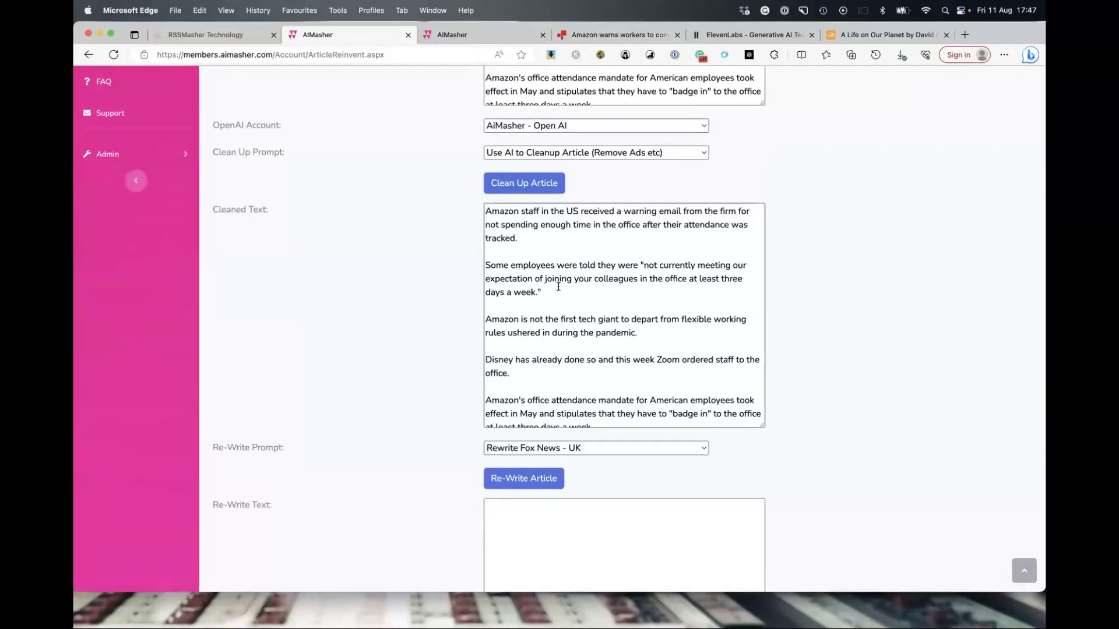
scroll(542, 289, down, 15)
scroll(403, 283, up, 12)
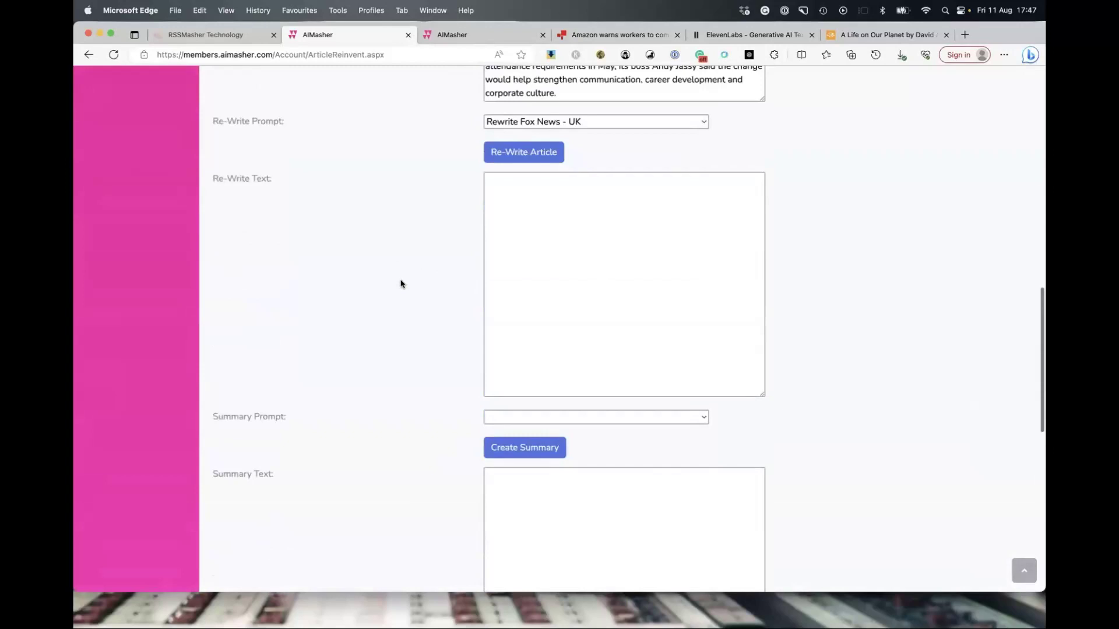
scroll(390, 289, up, 3)
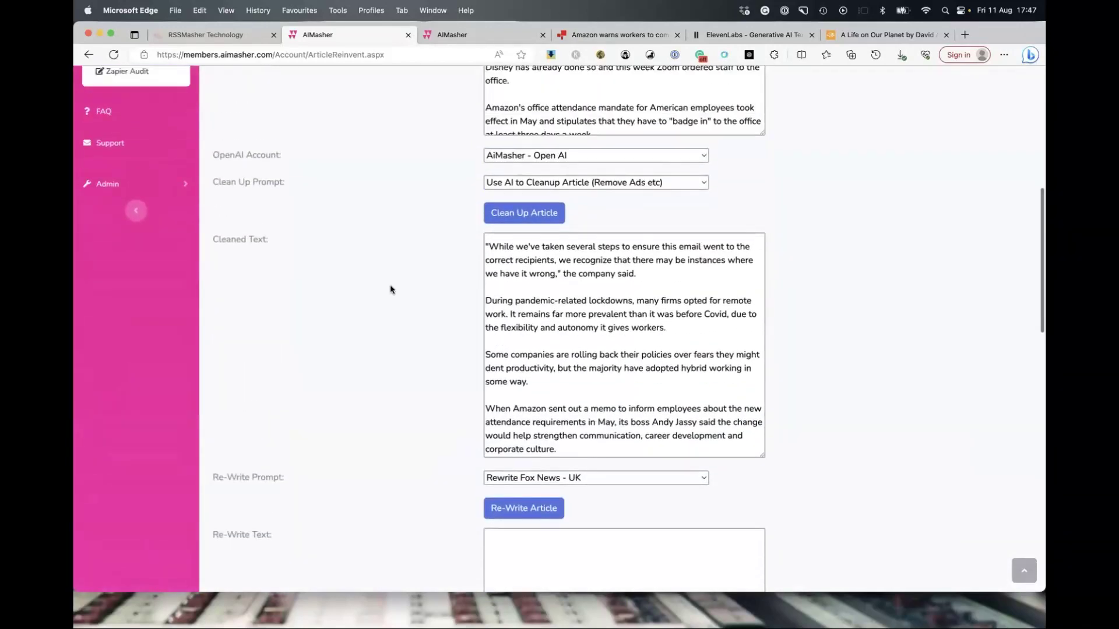
scroll(373, 320, up, 2)
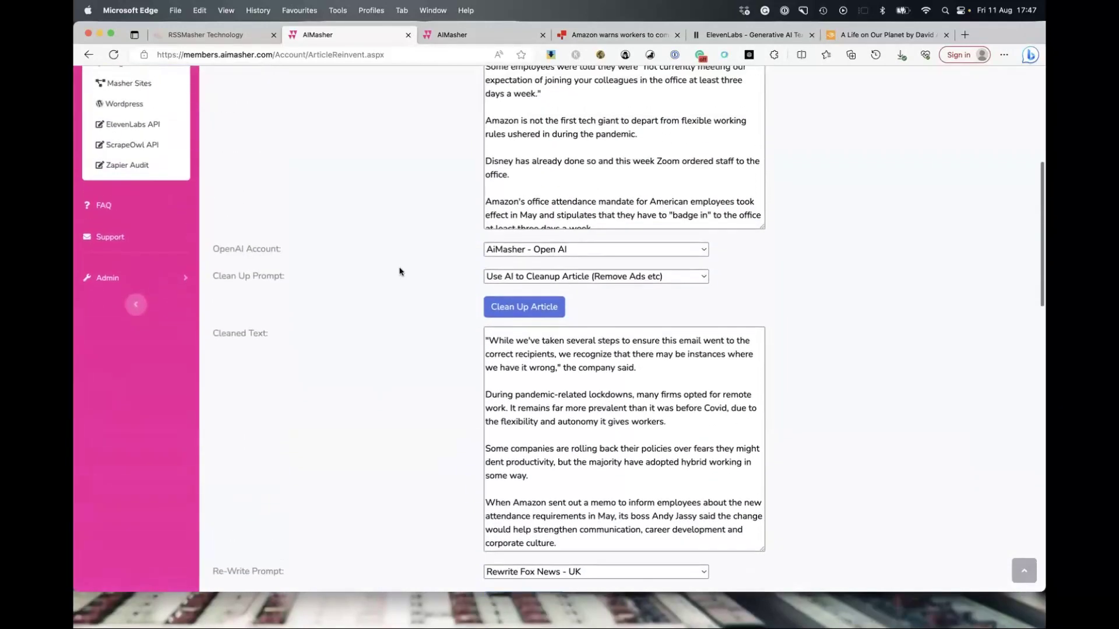
Compare Cleaned Text with the original, confirming the trailing BBC headlines and copyright were dropped
scroll(514, 186, down, 6)
scroll(513, 185, down, 10)
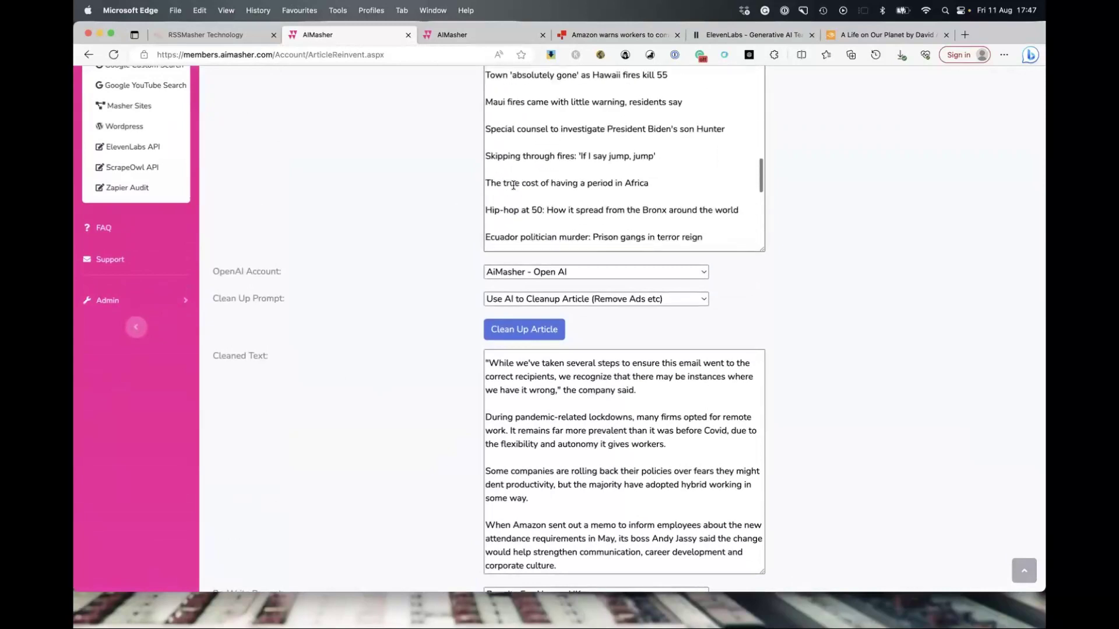
scroll(507, 195, up, 10)
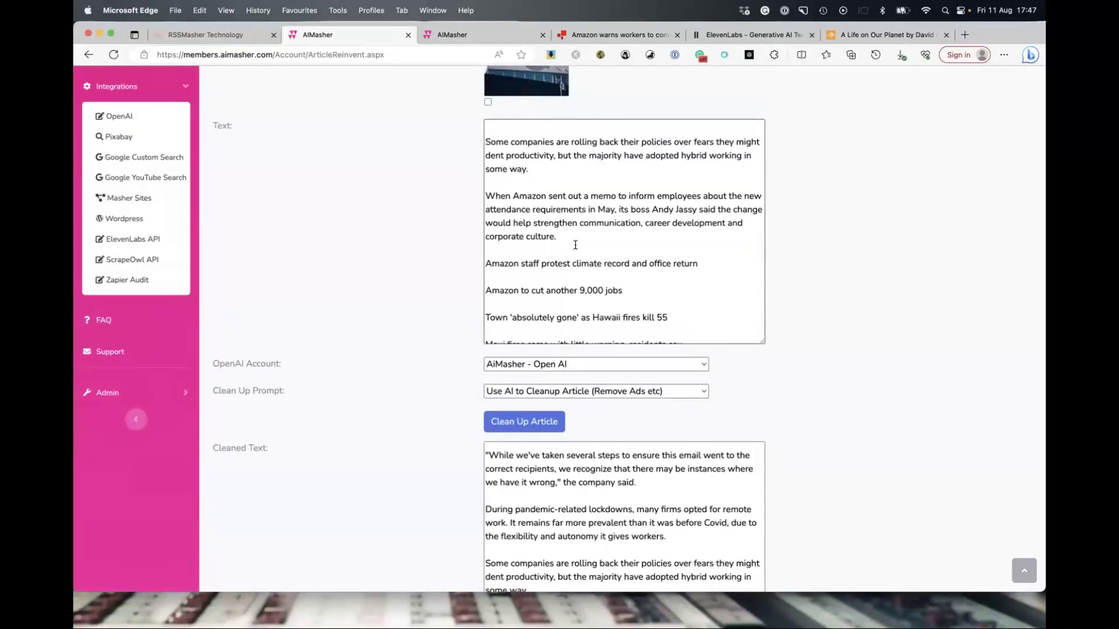
scroll(576, 245, down, 1)
drag(487, 233, 659, 317)
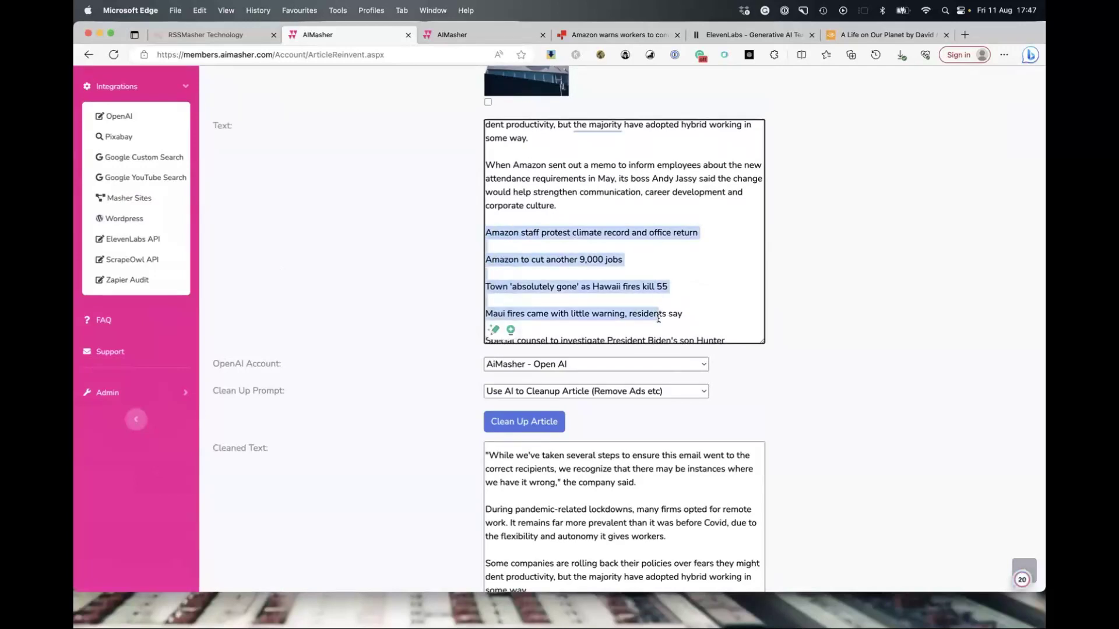
scroll(658, 318, down, 10)
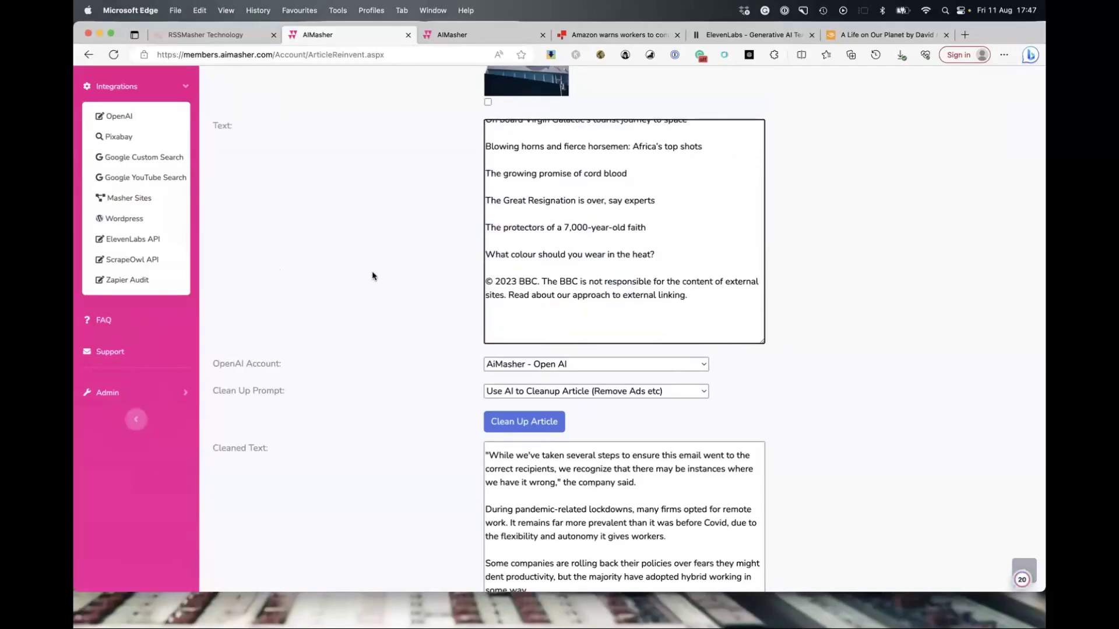
scroll(372, 274, down, 3)
scroll(369, 273, down, 6)
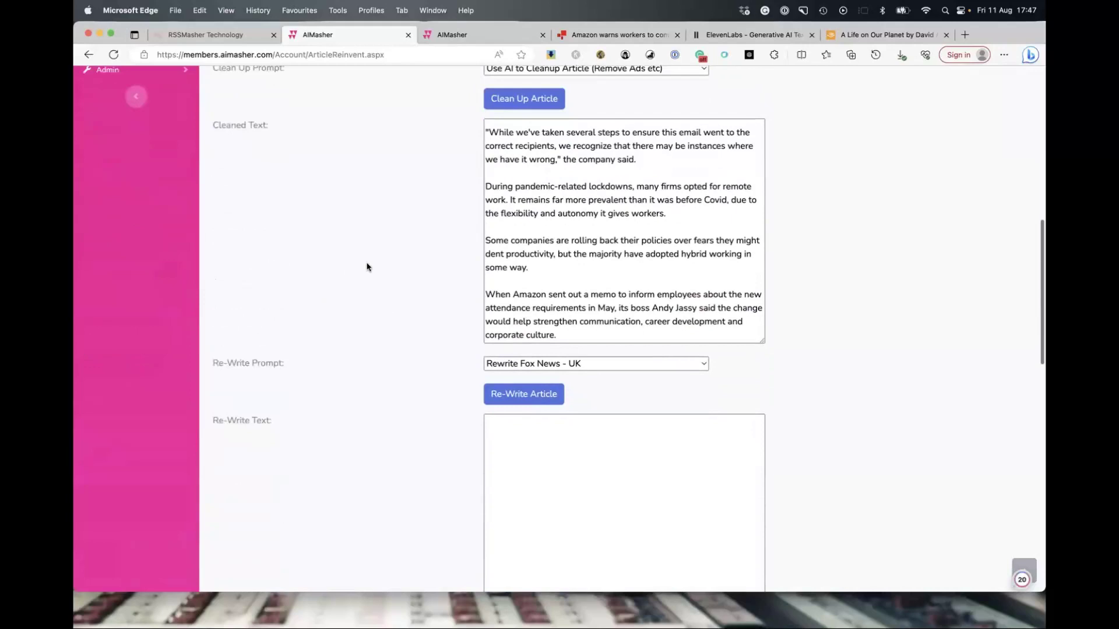
click(604, 222)
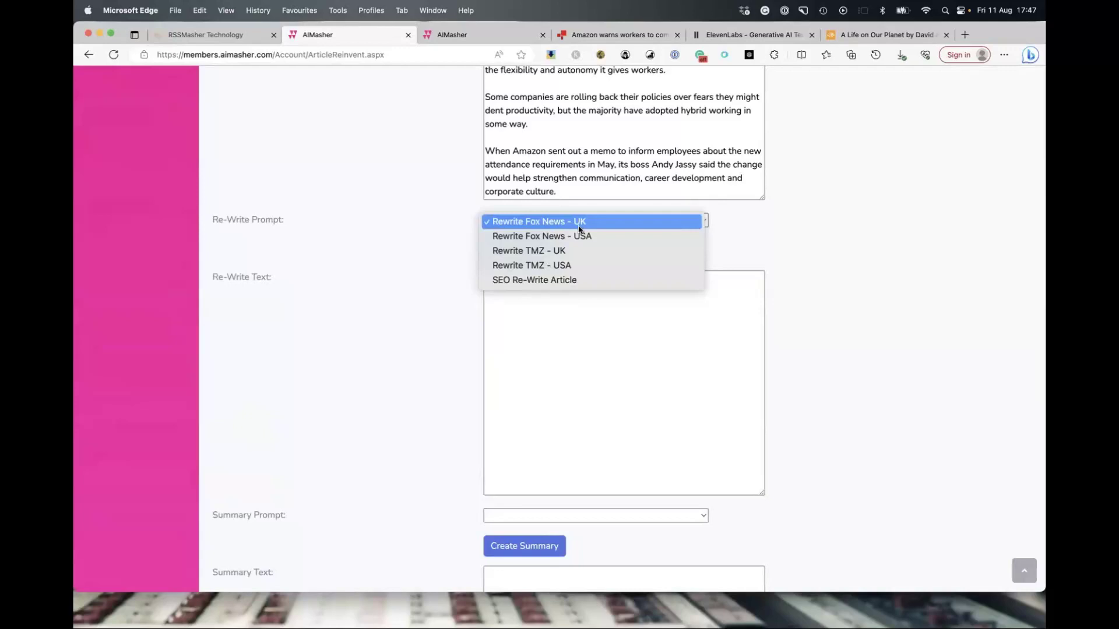
click(537, 224)
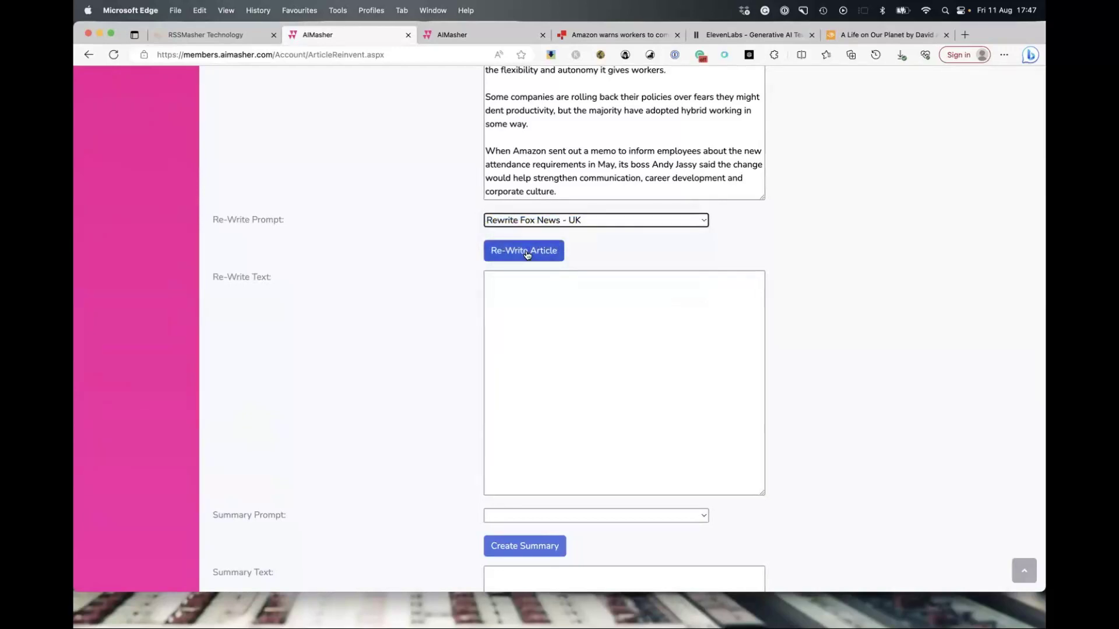
click(527, 254)
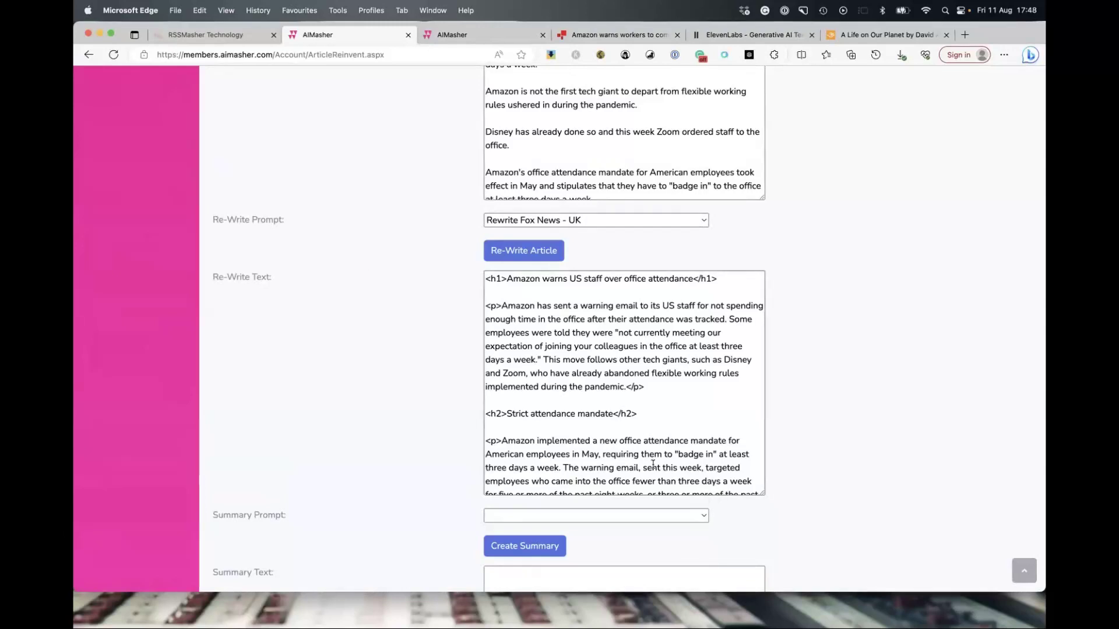
scroll(577, 413, down, 1)
scroll(578, 414, down, 3)
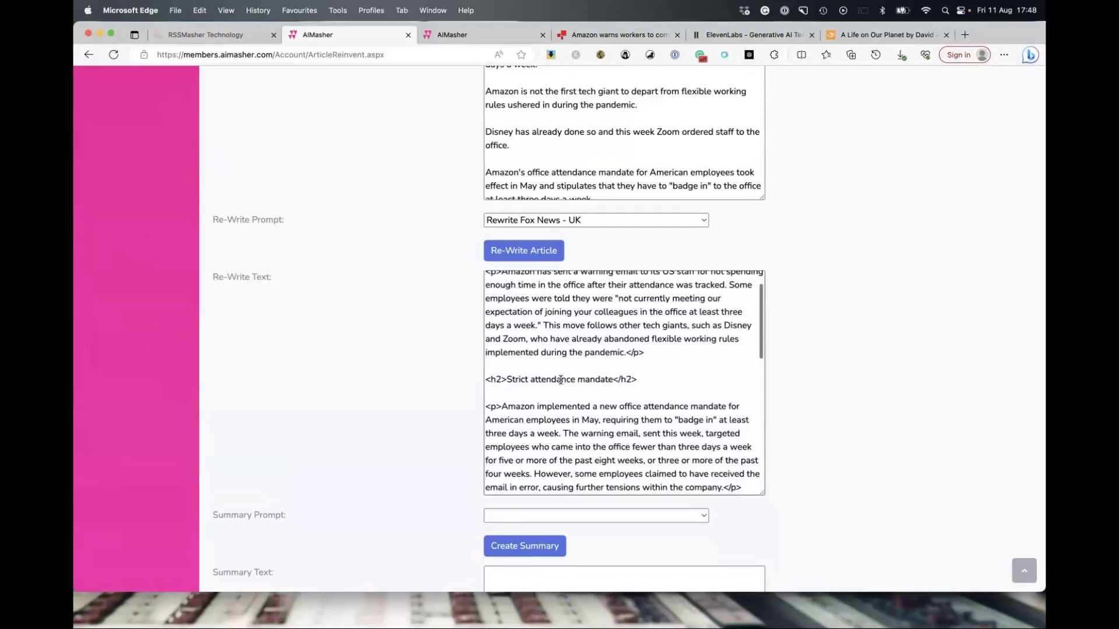
scroll(541, 106, down, 3)
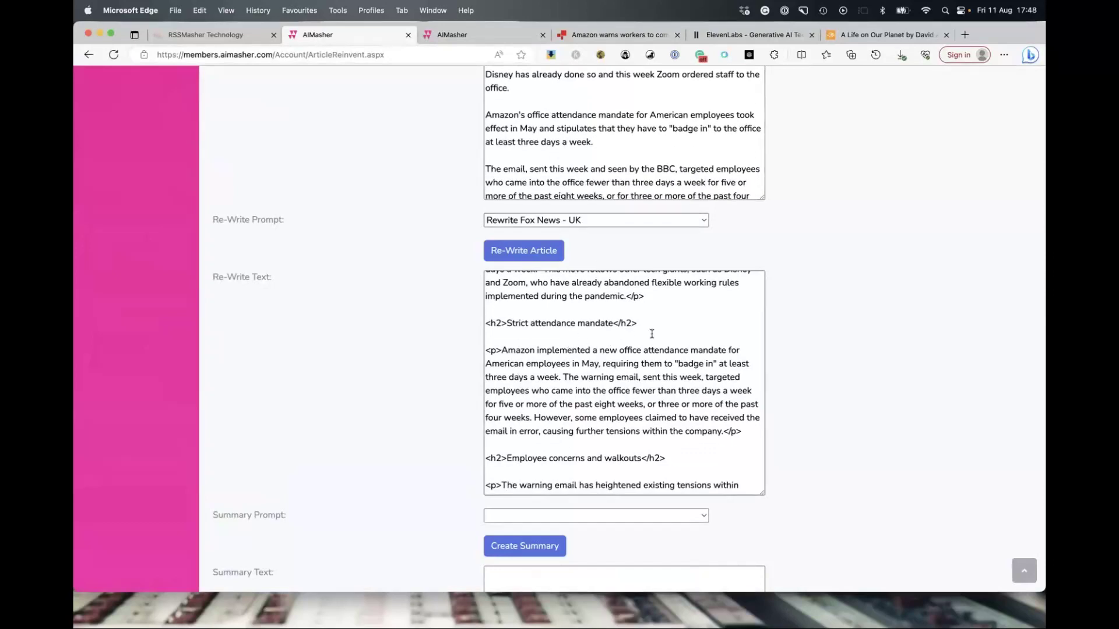
drag(646, 324, 476, 328)
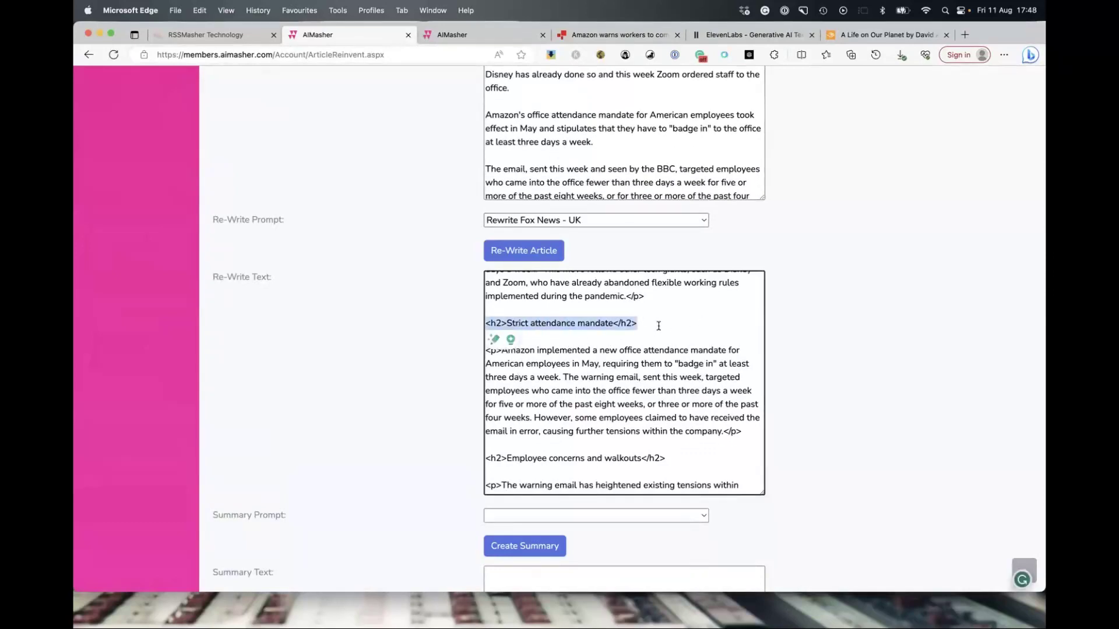
scroll(633, 361, down, 5)
scroll(633, 363, down, 5)
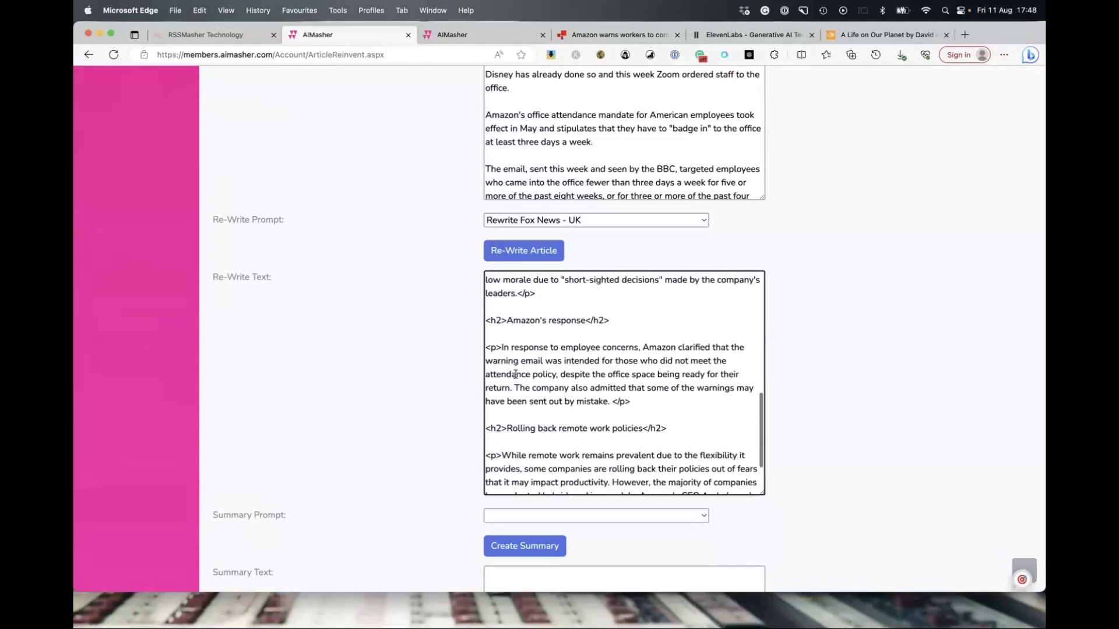
scroll(440, 386, down, 5)
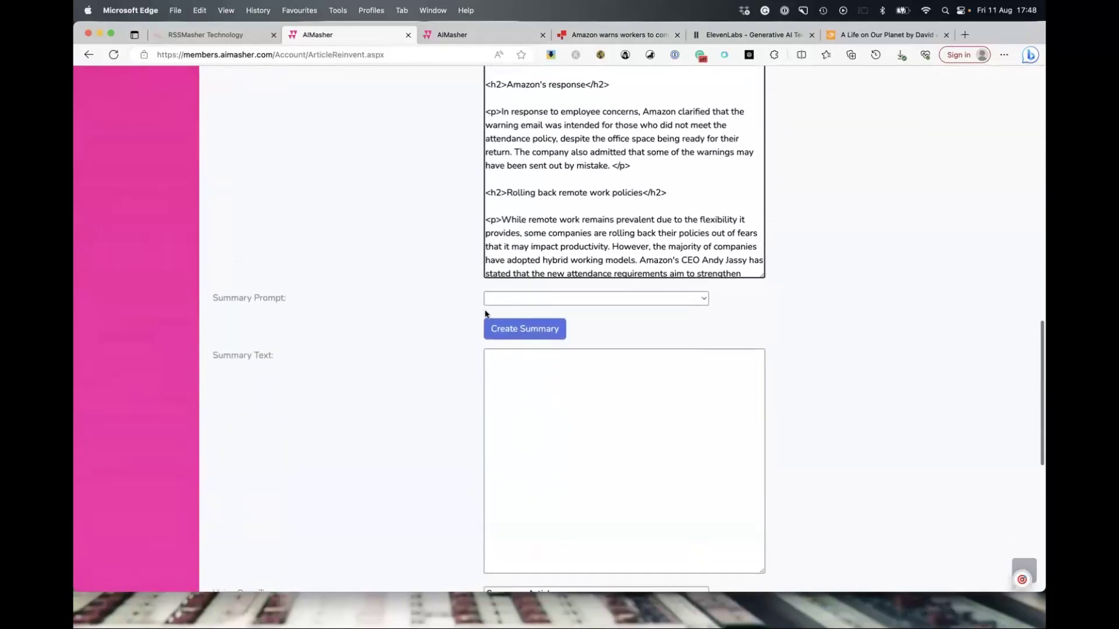
Choose the Summary-Fox News-100 words option as the summary prompt
click(700, 300)
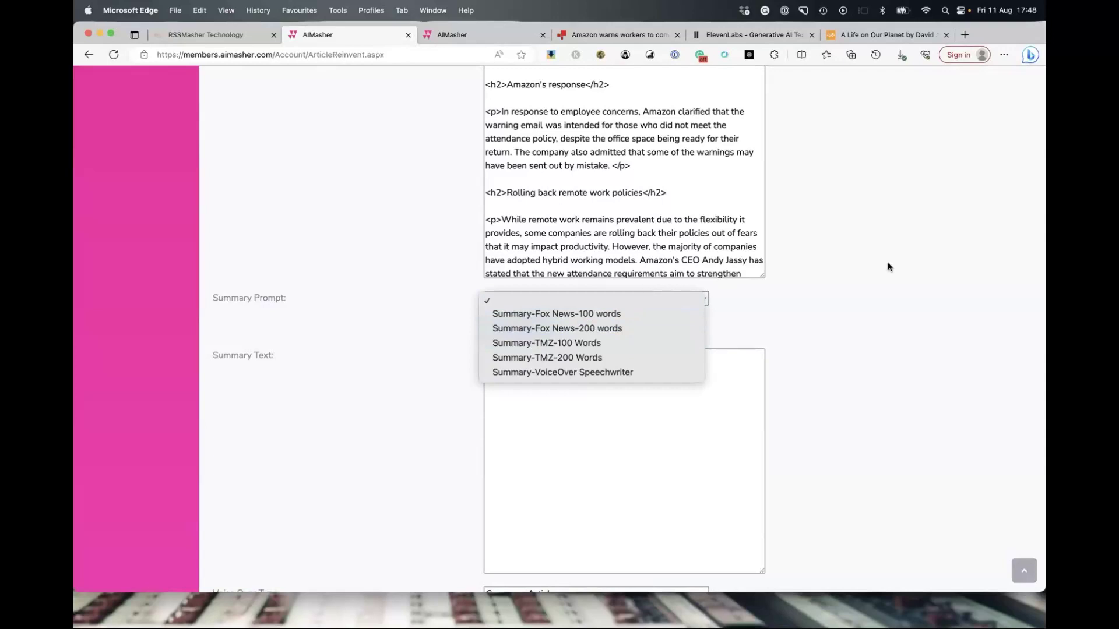
click(819, 302)
scroll(819, 303, up, 4)
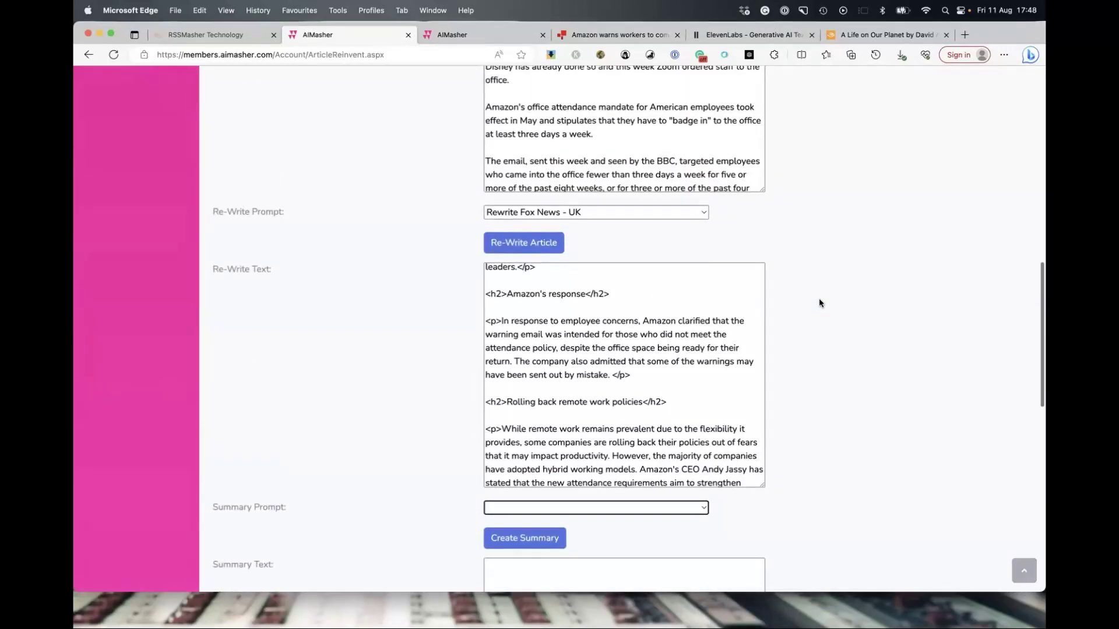
scroll(819, 303, down, 3)
click(702, 347)
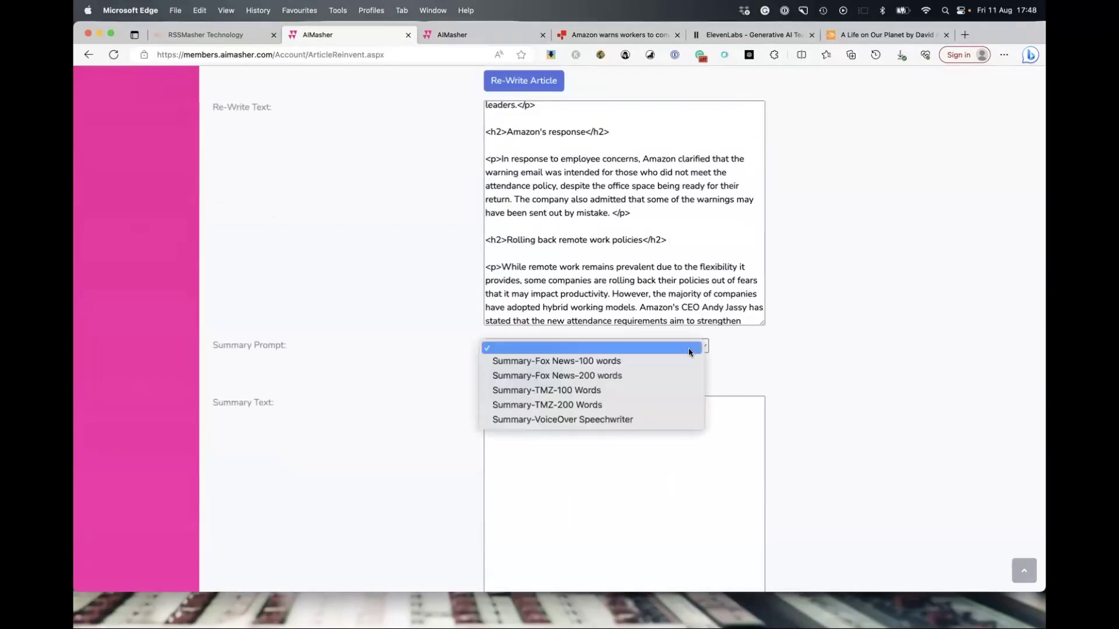
click(642, 362)
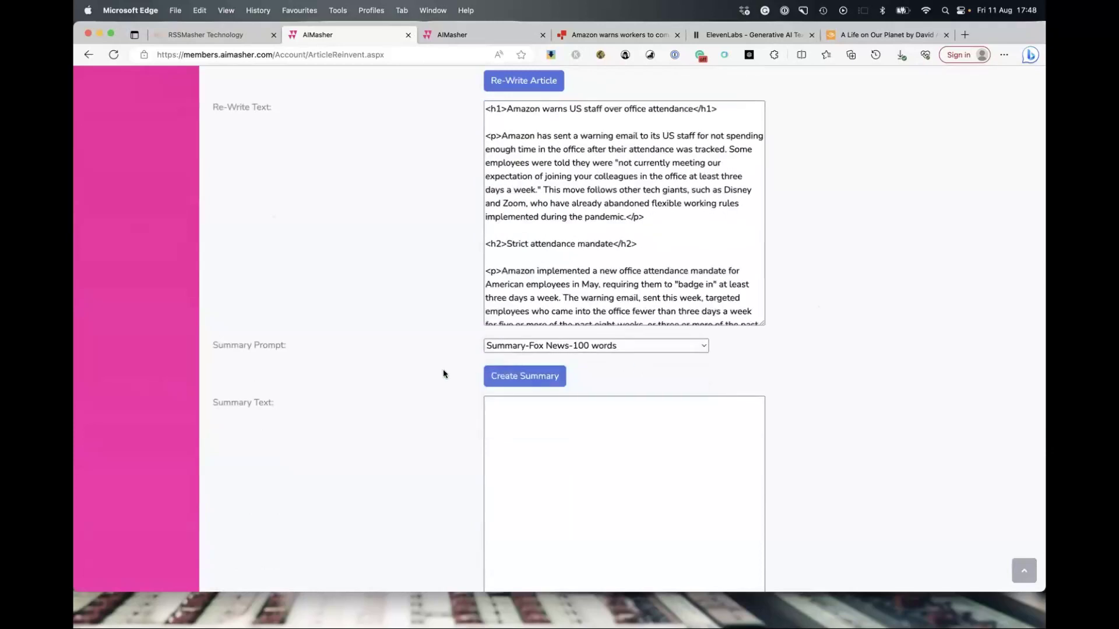
Create the summary and review the Fox News-style text in the Summary Text field
click(523, 377)
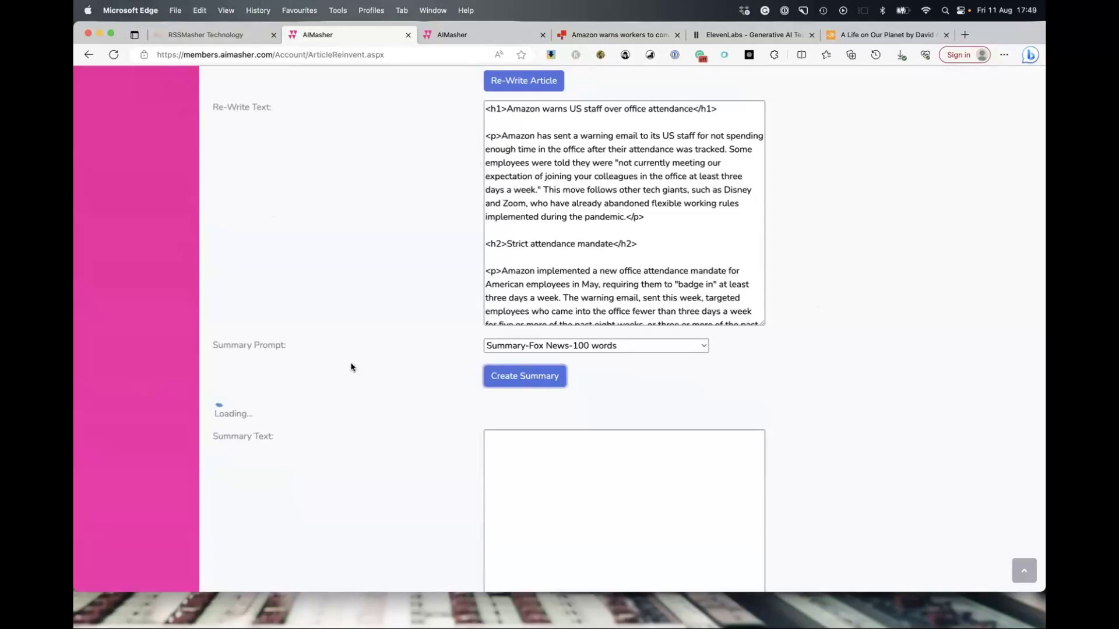
scroll(354, 389, down, 3)
scroll(354, 389, down, 2)
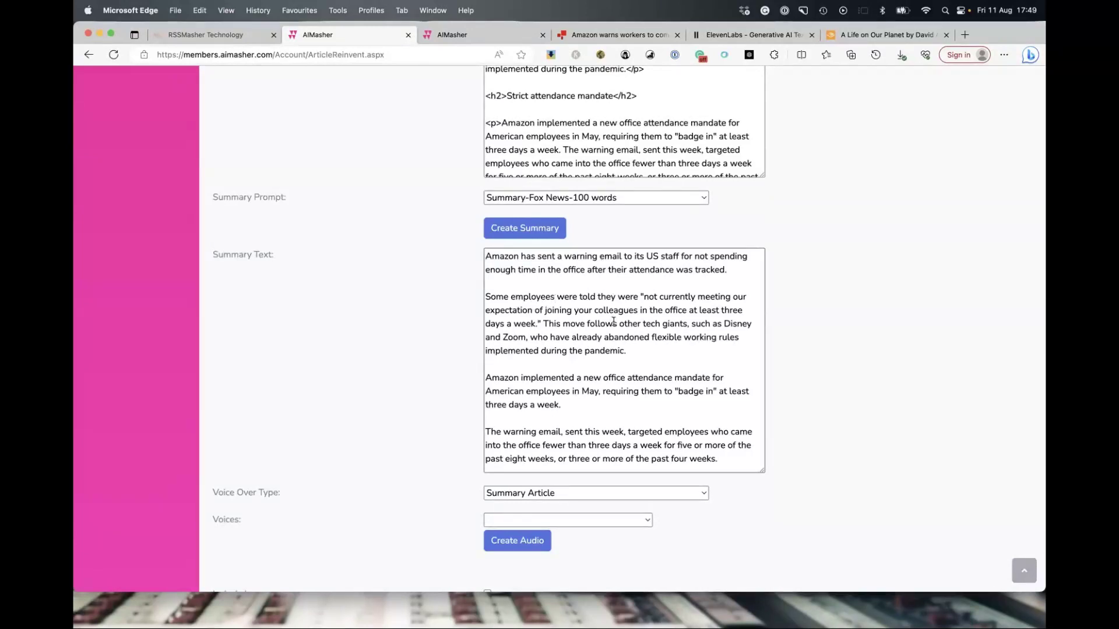
scroll(611, 324, down, 2)
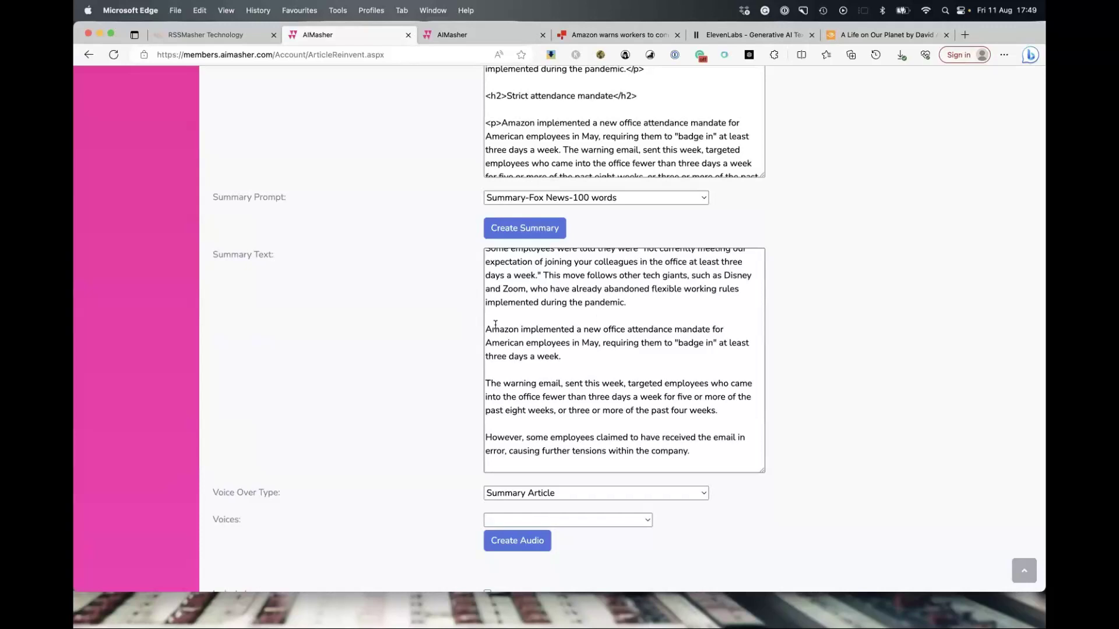
scroll(396, 347, down, 3)
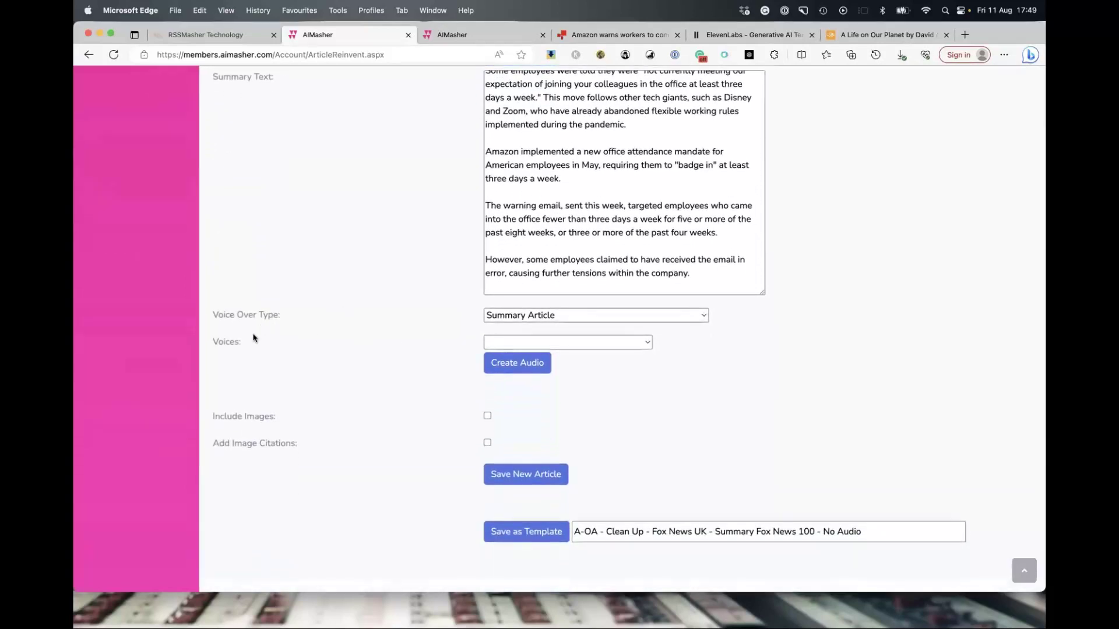
Keep Summary Article as the voice-over type
click(570, 317)
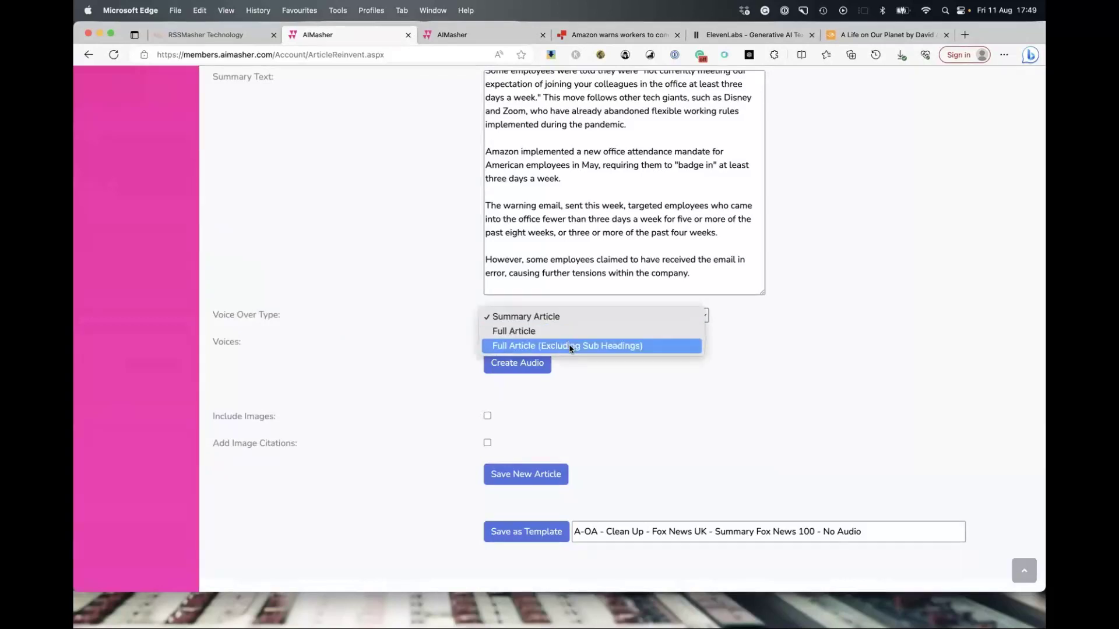
click(409, 260)
scroll(402, 256, up, 10)
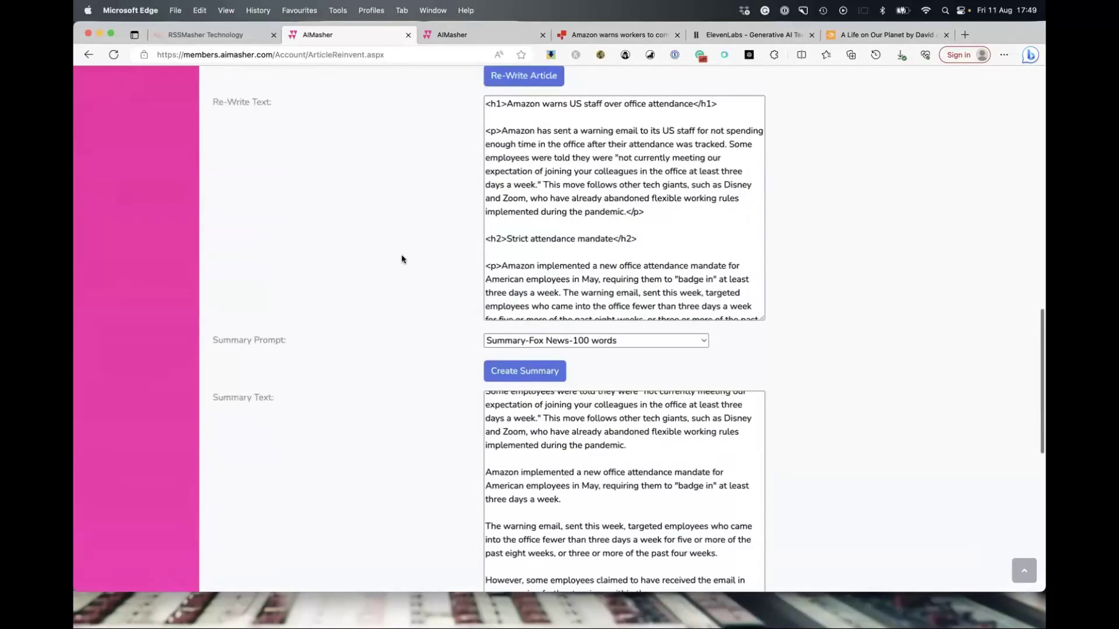
drag(660, 316, 467, 317)
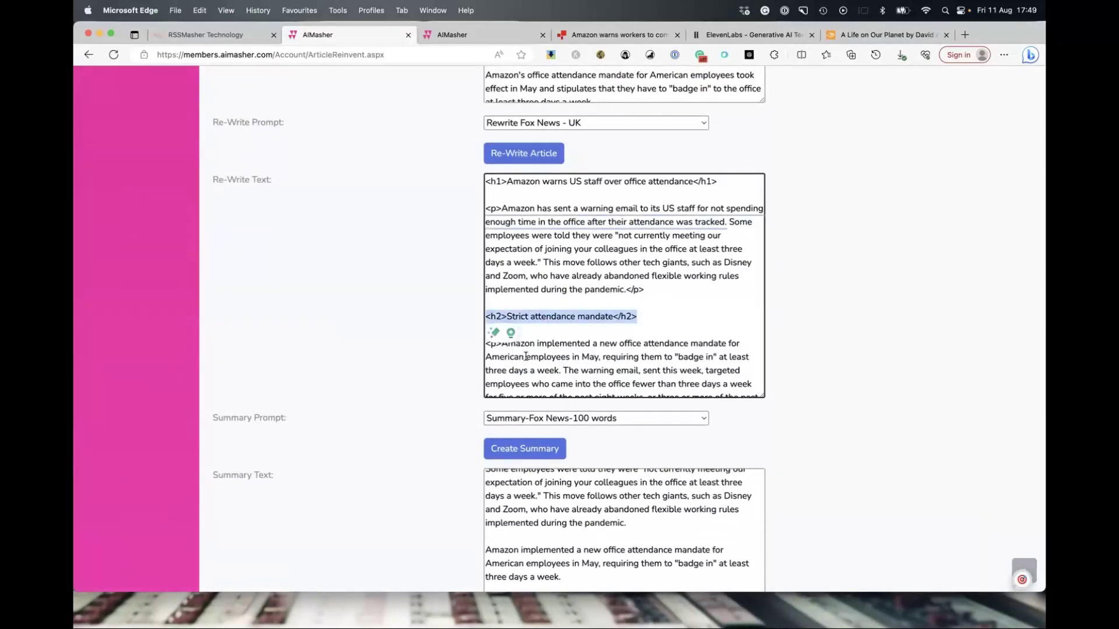
click(369, 335)
scroll(384, 299, down, 9)
Select the Mathew McConaughey voice and create the 1:45 voice-over mp3
click(605, 382)
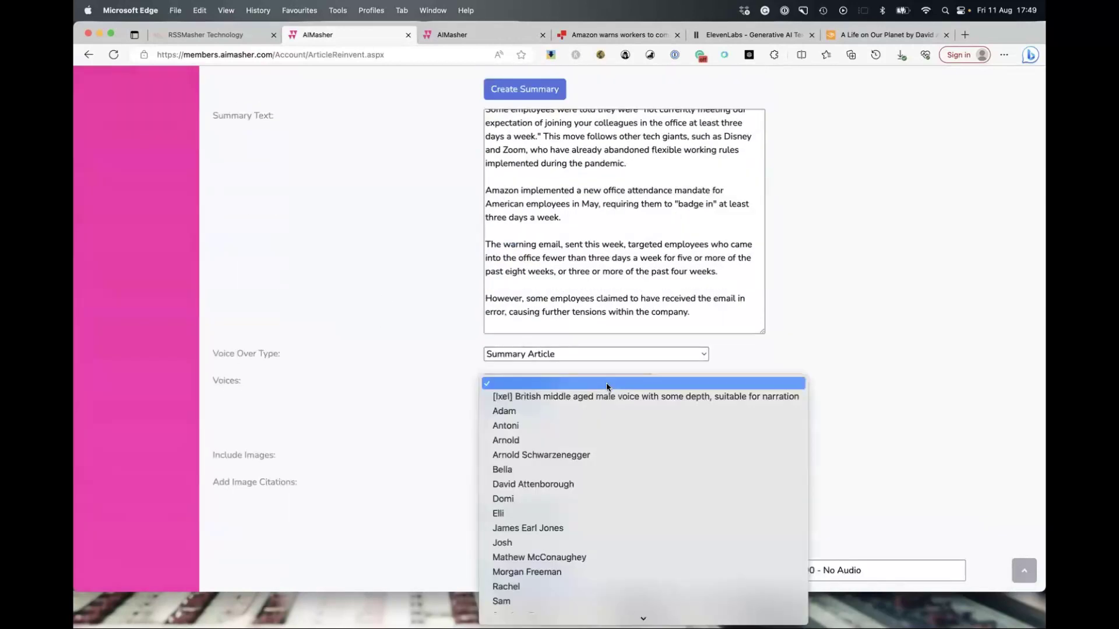
click(606, 384)
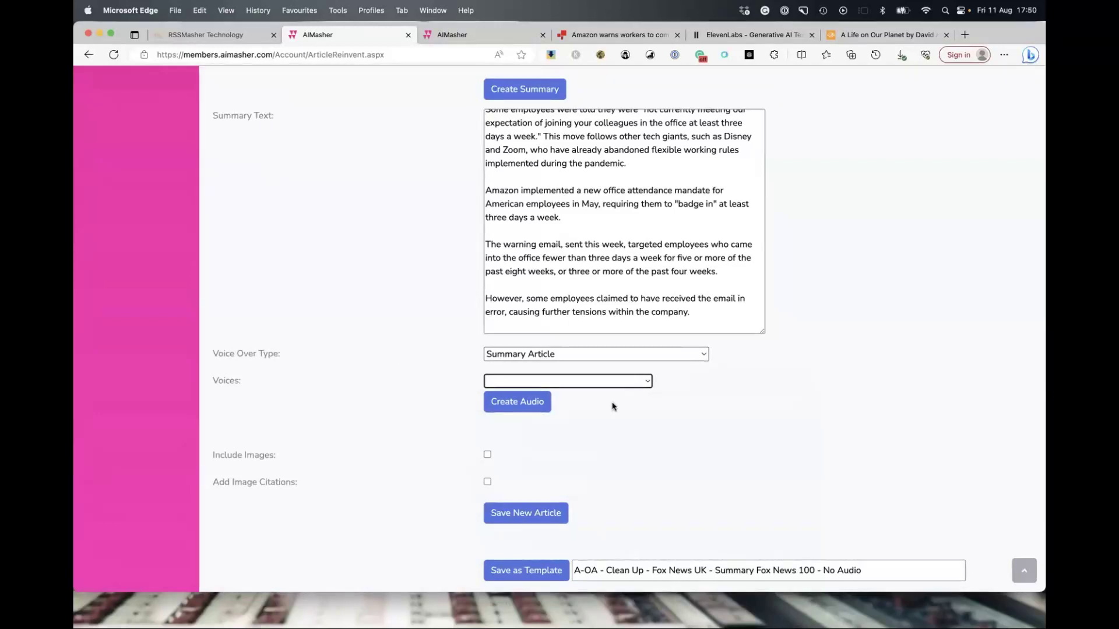
click(643, 382)
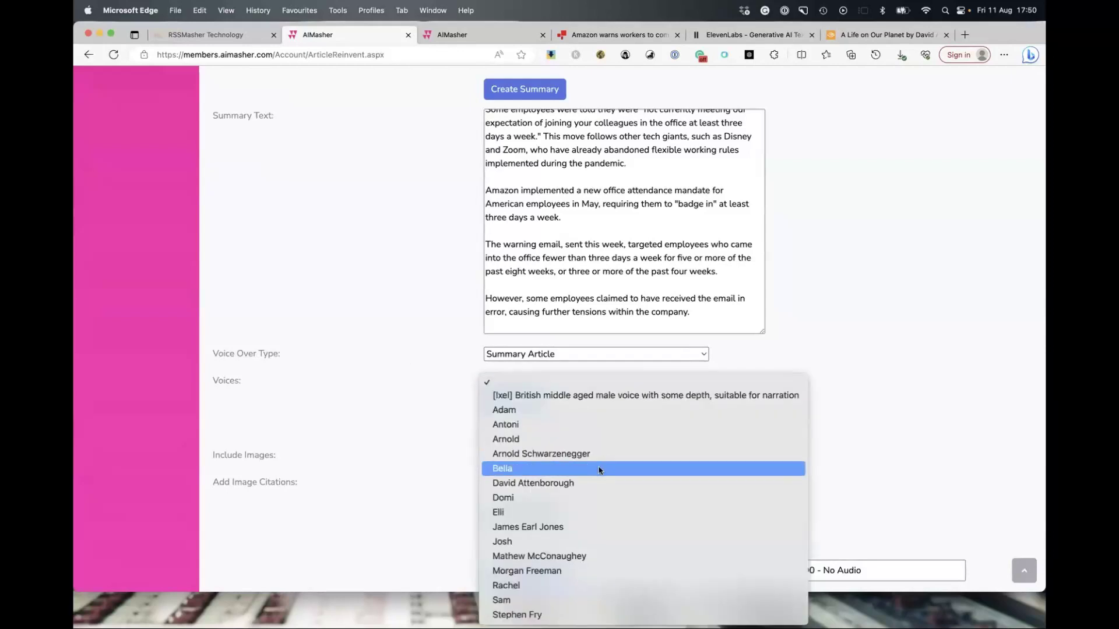
click(872, 410)
scroll(758, 350, down, 5)
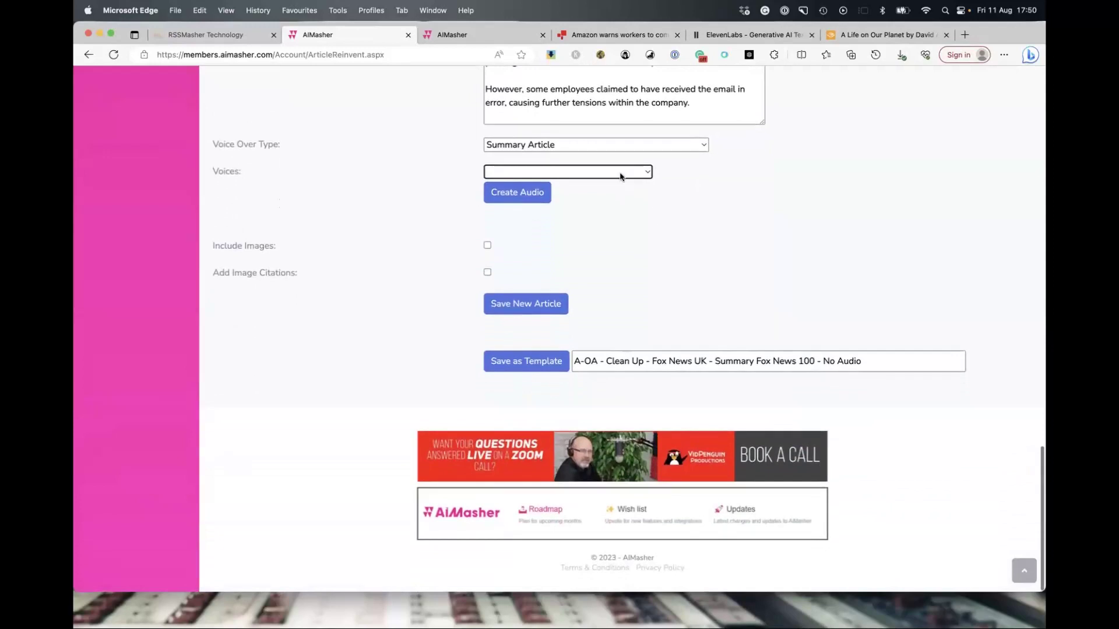
click(620, 171)
click(577, 347)
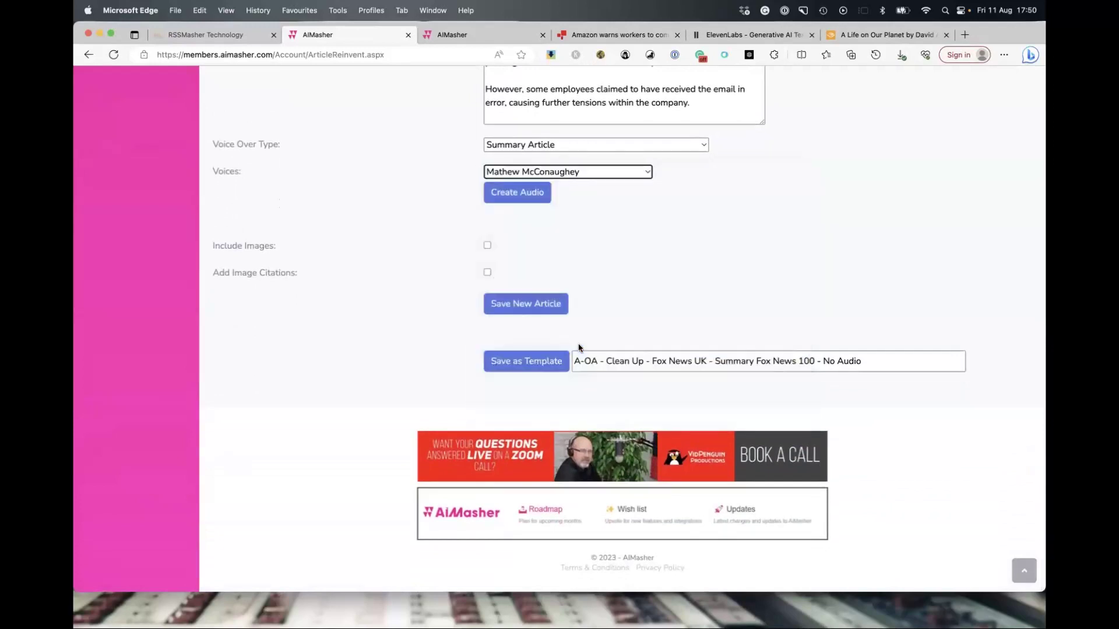
click(517, 193)
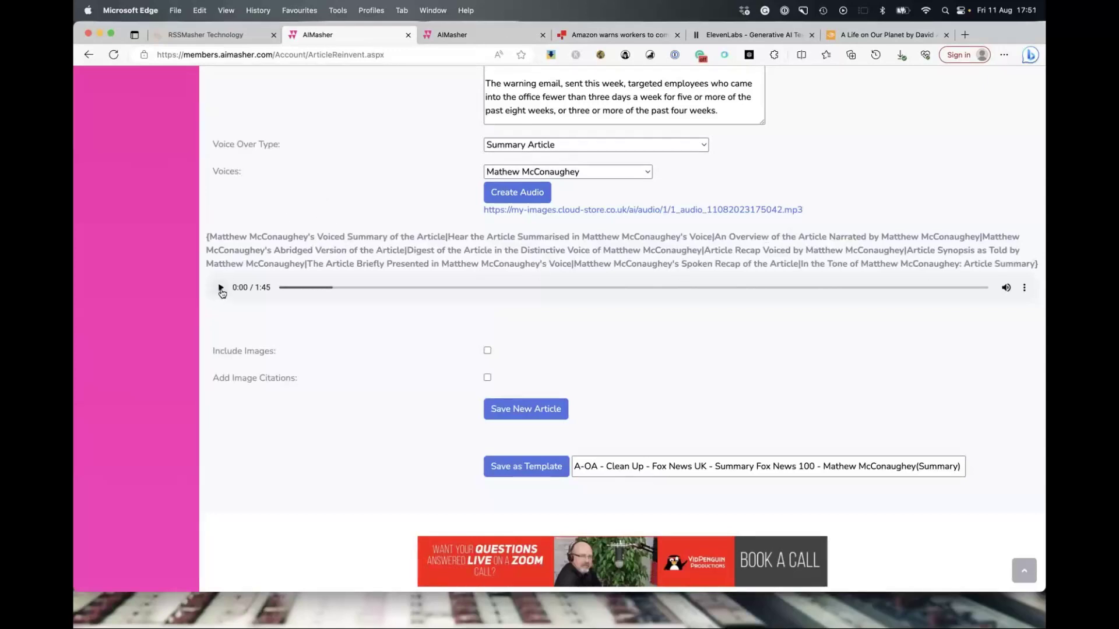
Play the McConaughey voice-over summary and pause it at 0:18
scroll(304, 205, up, 1)
scroll(303, 205, up, 5)
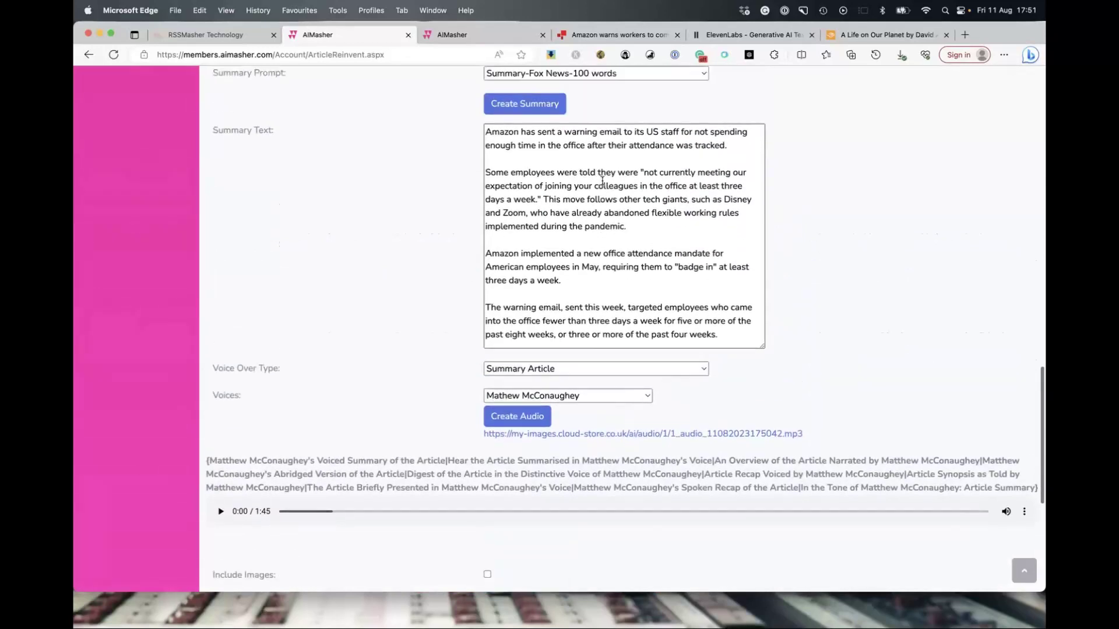
scroll(356, 257, down, 2)
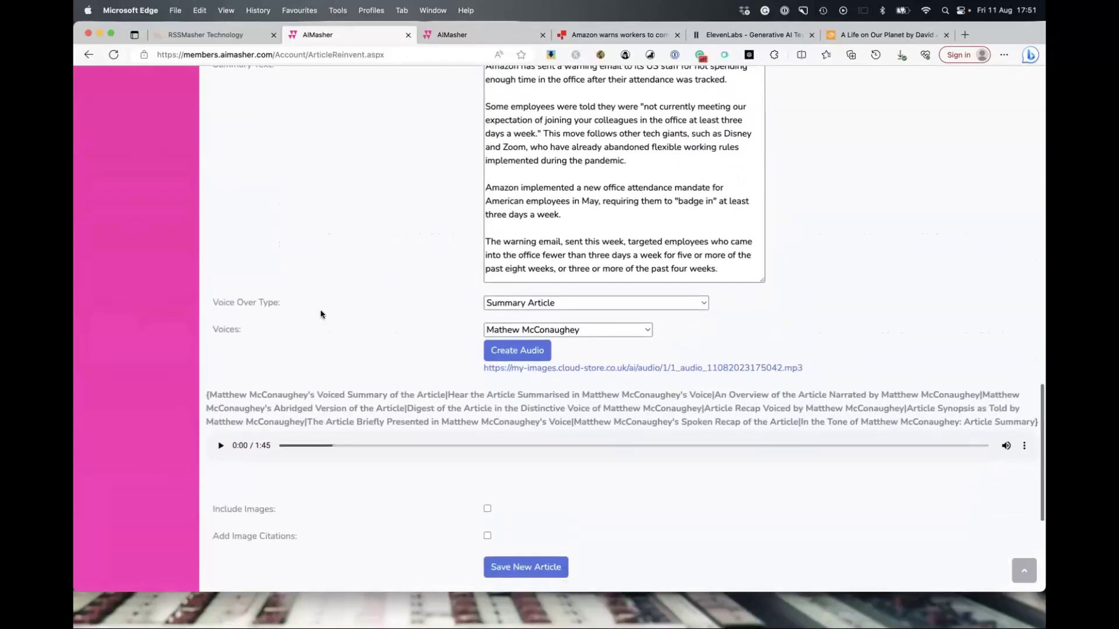
click(219, 446)
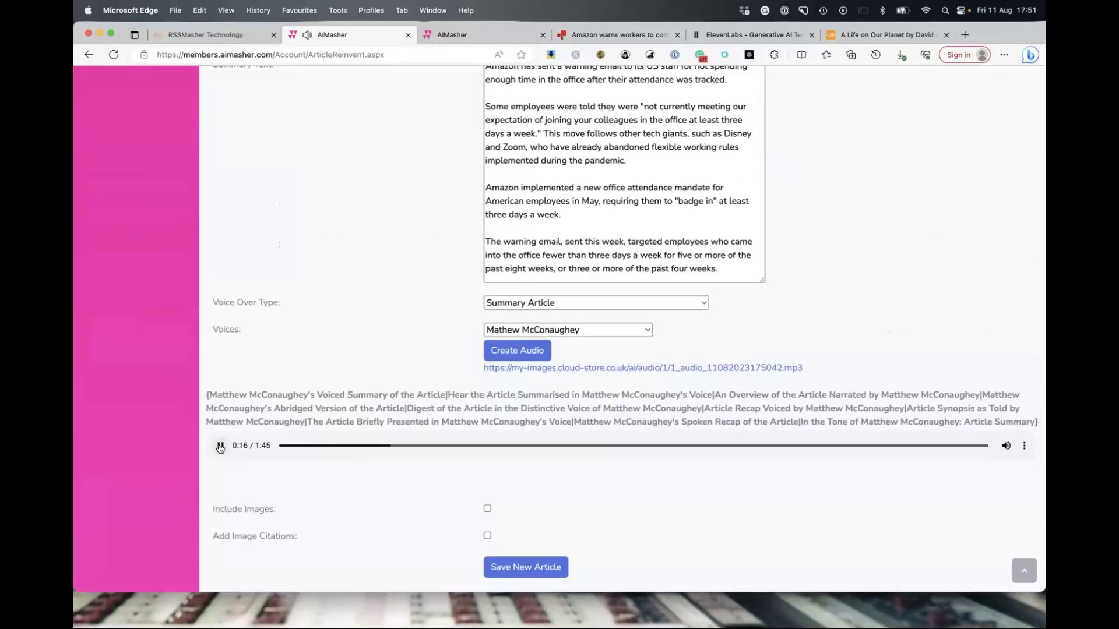
click(220, 446)
scroll(392, 335, down, 5)
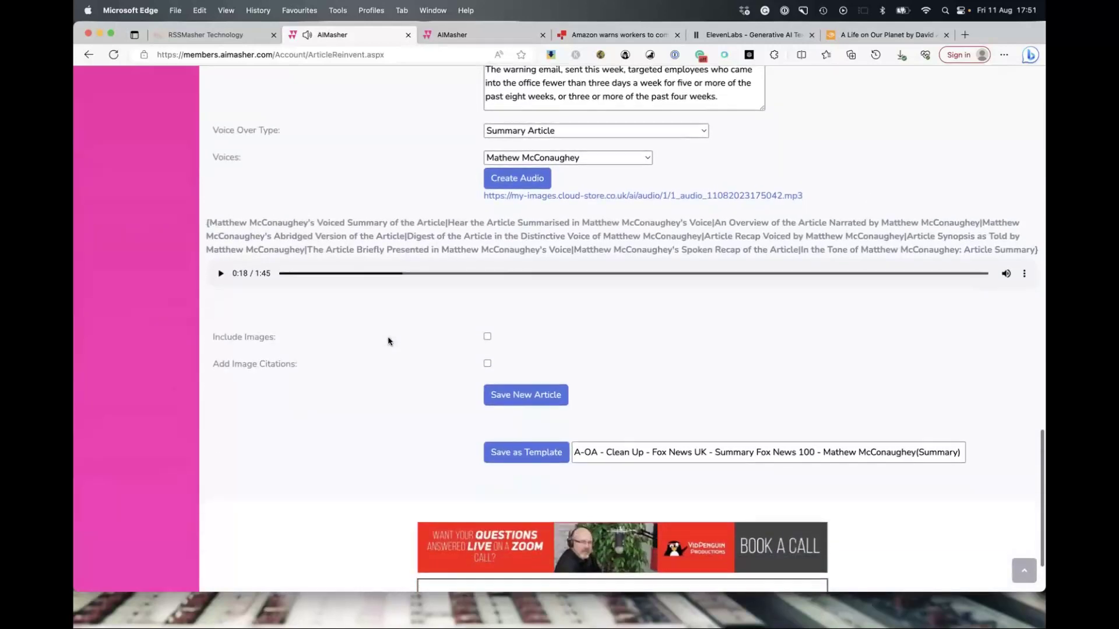
scroll(389, 341, down, 1)
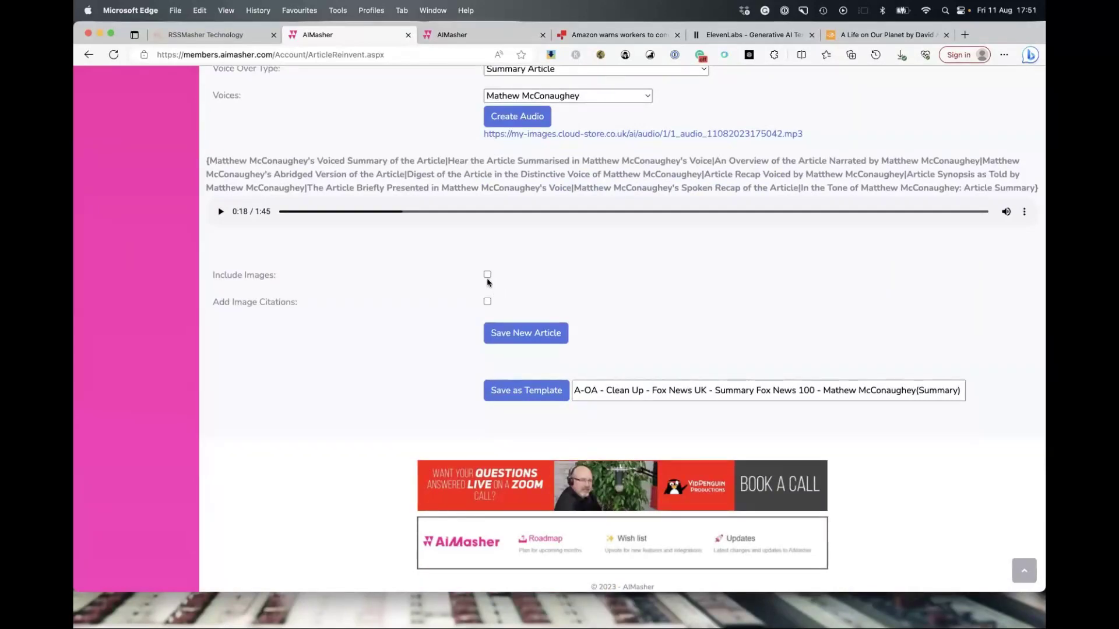
Mark the Amazon article image for inclusion, and turn on images and image citations
scroll(487, 276, up, 20)
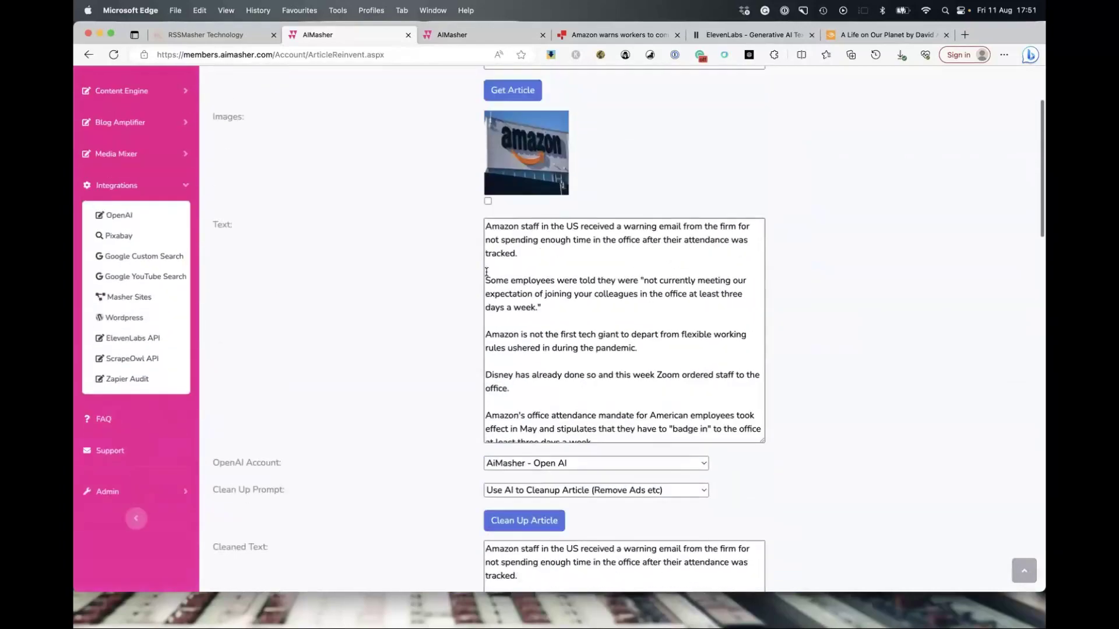
click(488, 326)
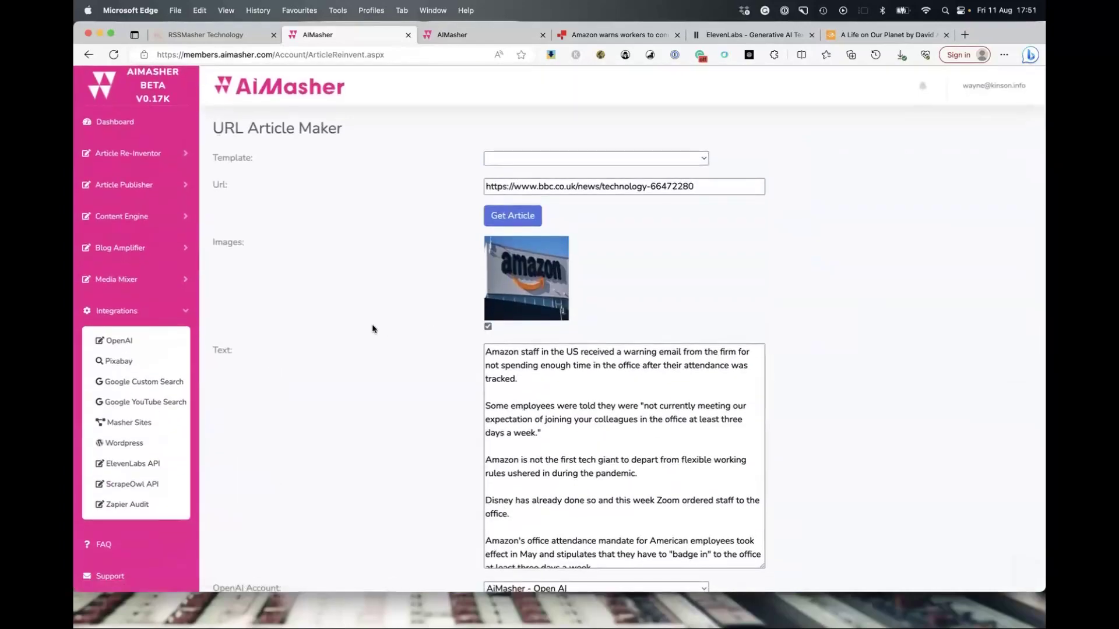
scroll(407, 329, down, 20)
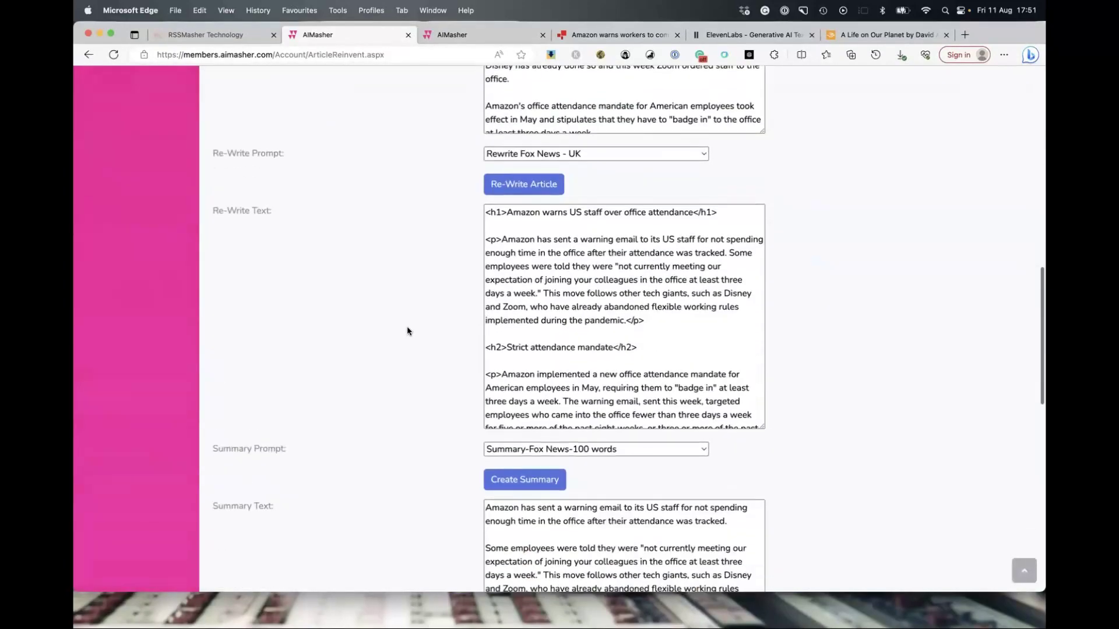
scroll(406, 331, down, 6)
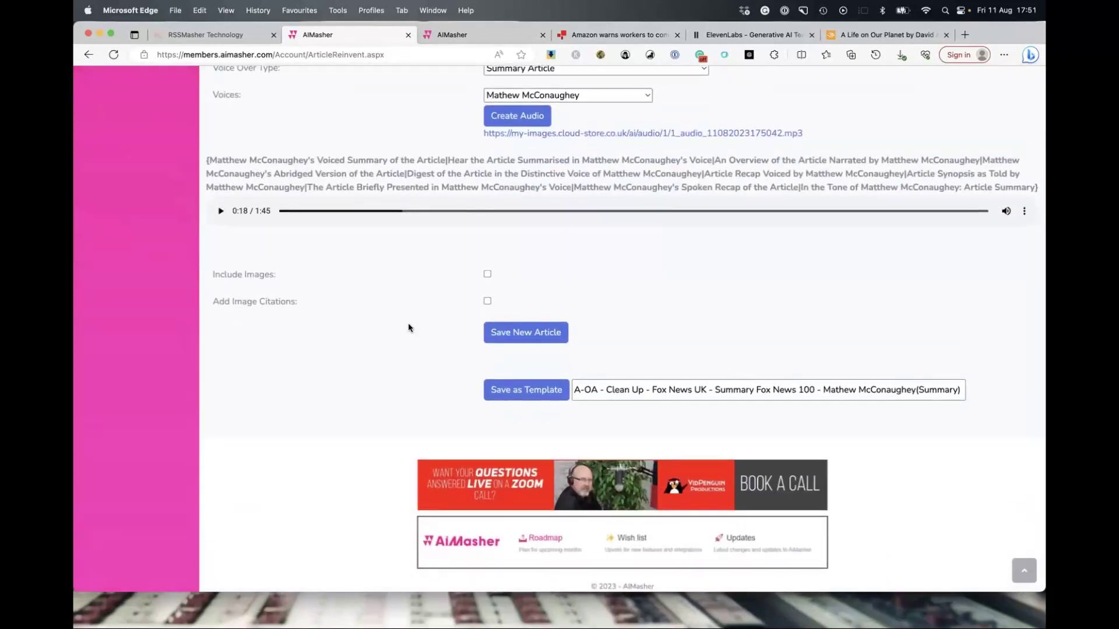
click(487, 274)
click(487, 301)
Set the template name to 'A-OA - Clean Up - Fox News UK - Summary Fox News 100 - Mathew McConaughey(Summary)'
scroll(387, 297, up, 20)
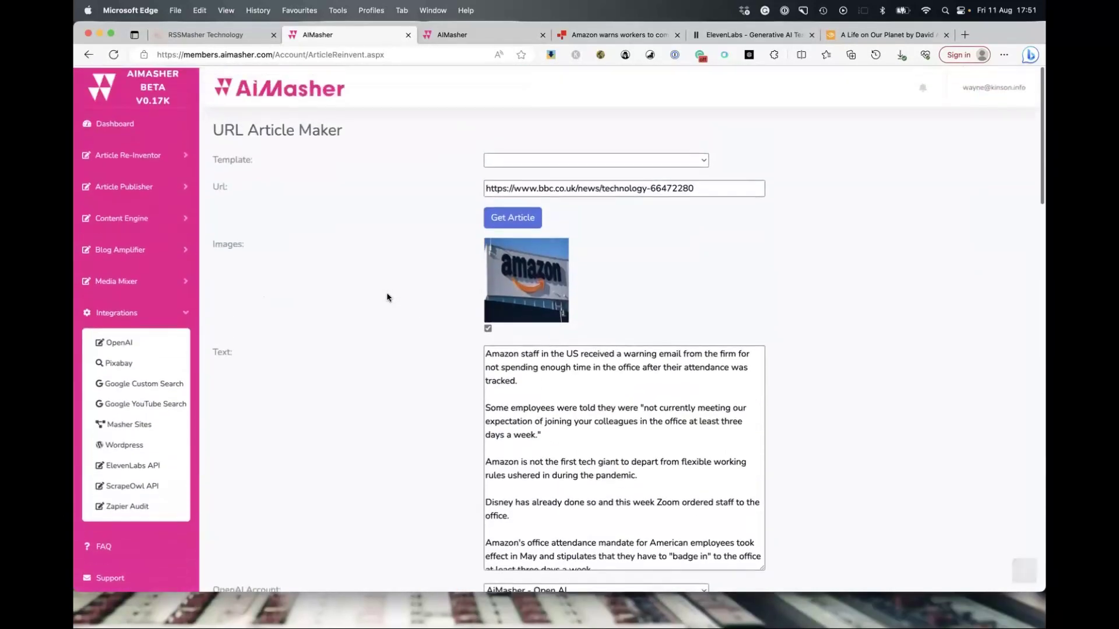
scroll(392, 315, down, 2)
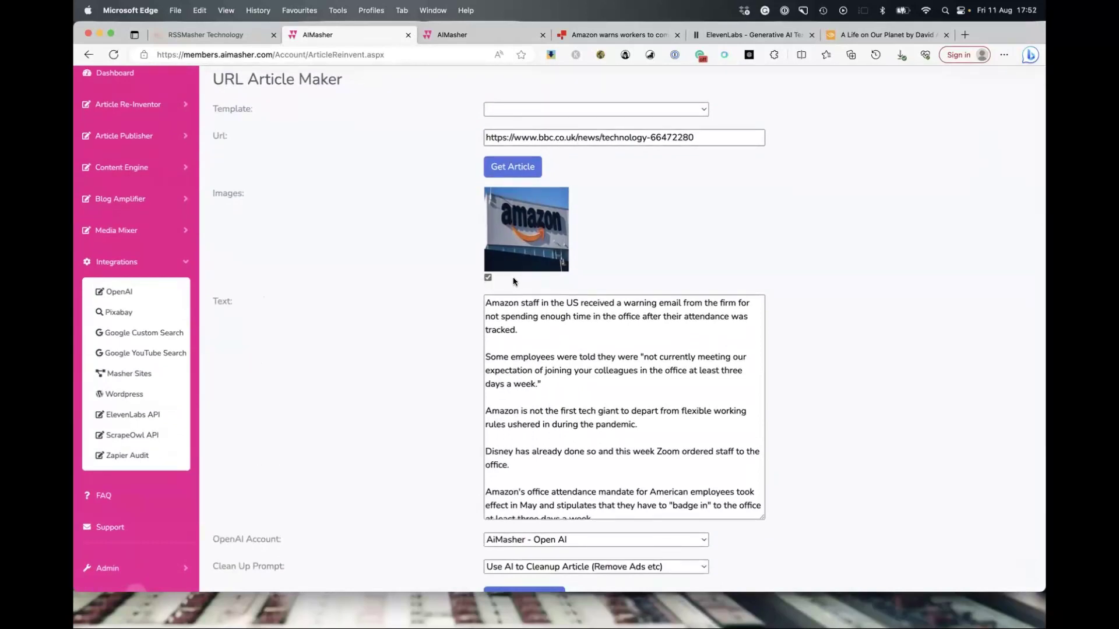
scroll(424, 284, down, 20)
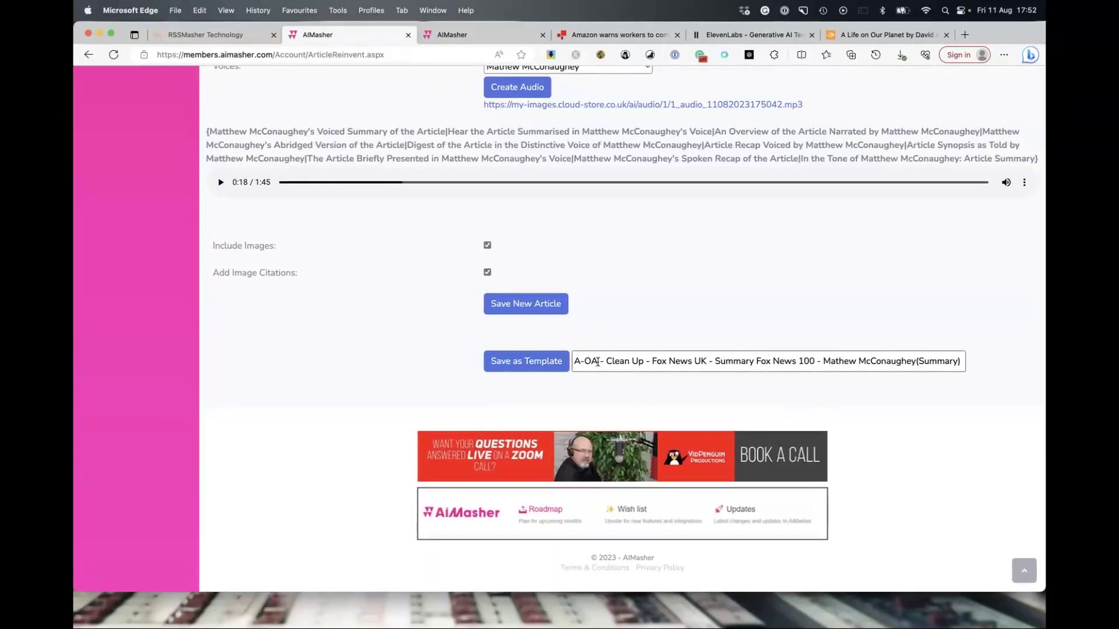
scroll(370, 325, up, 15)
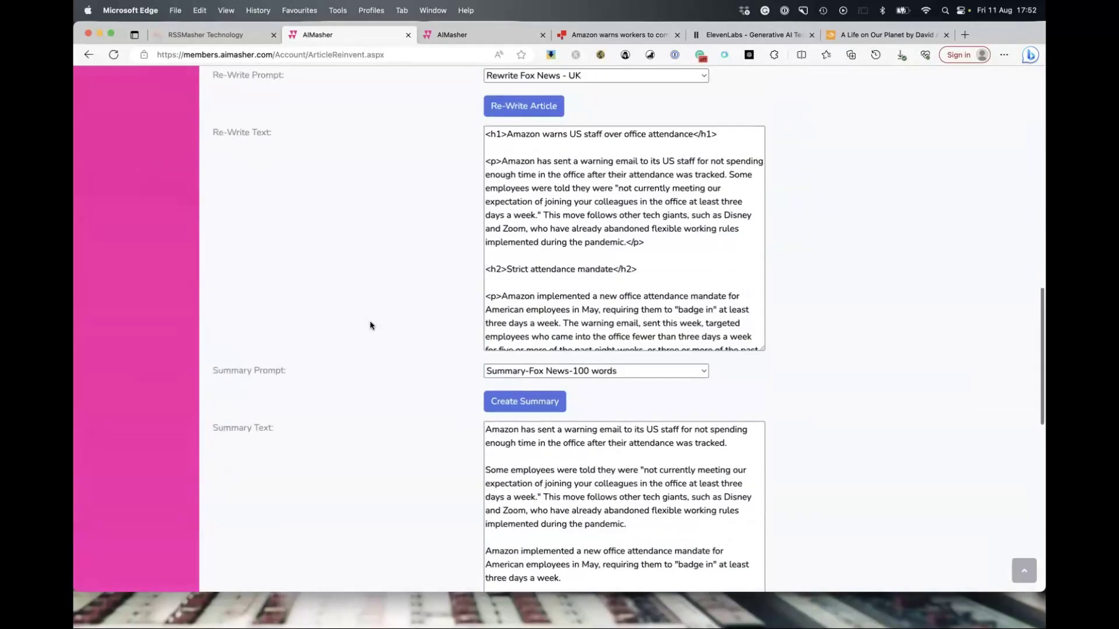
scroll(370, 325, up, 2)
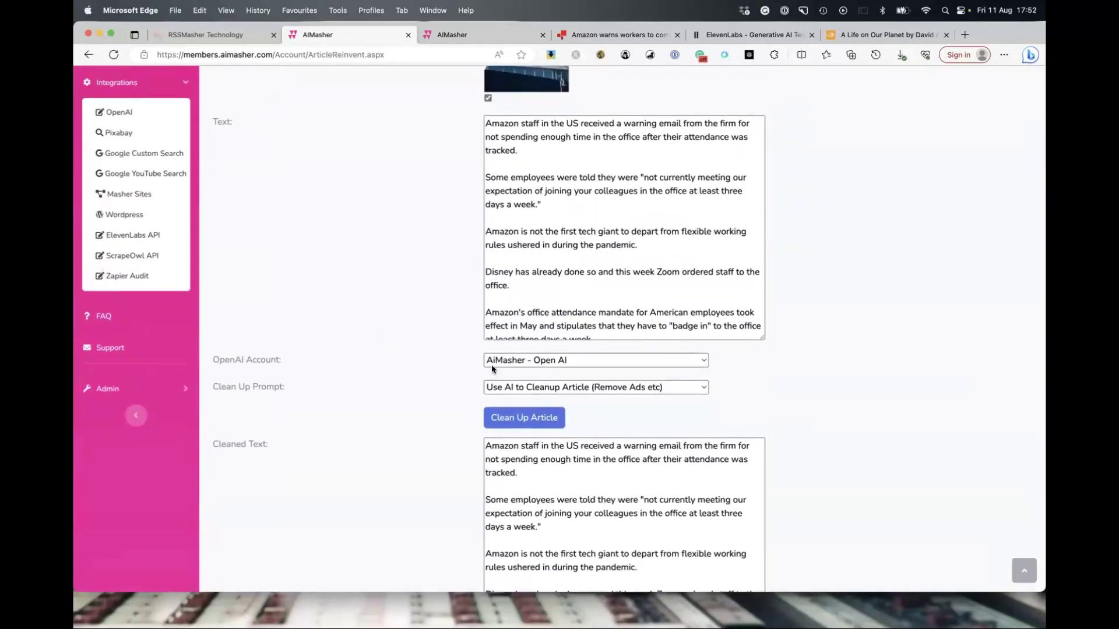
scroll(357, 380, down, 15)
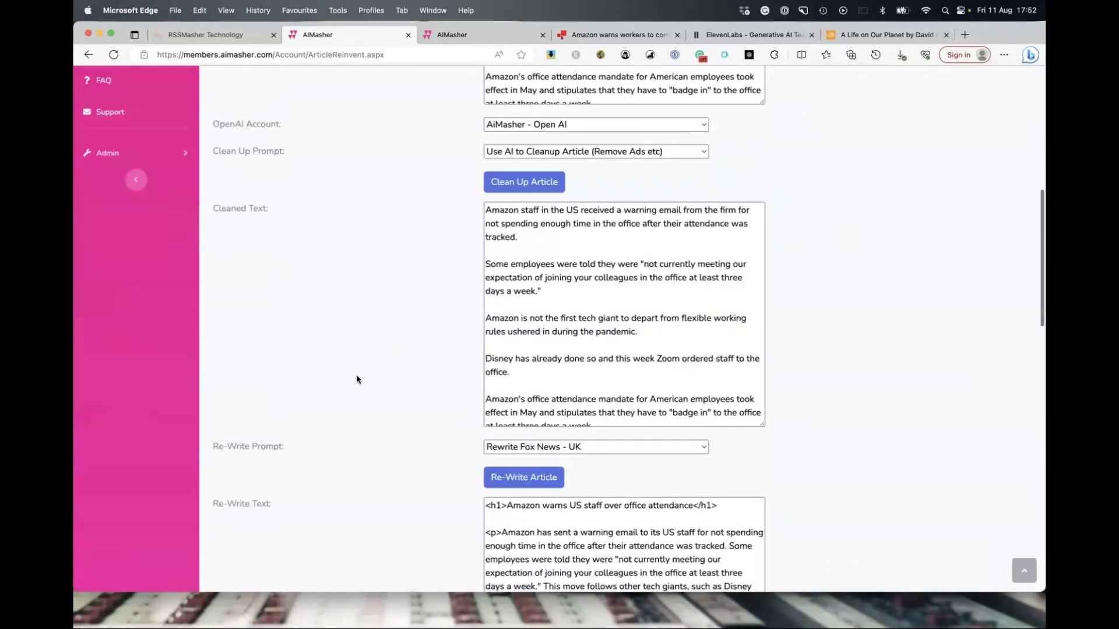
scroll(385, 392, down, 2)
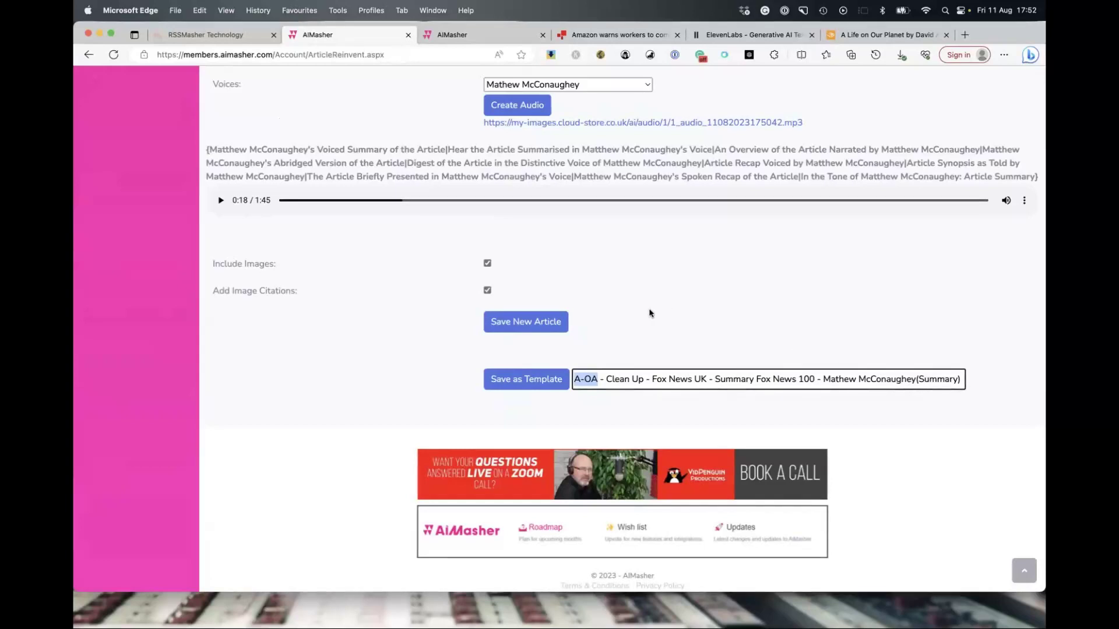
Save the A-OA template, then save 'Amazon warns US staff over office attendance' as a new article
click(519, 382)
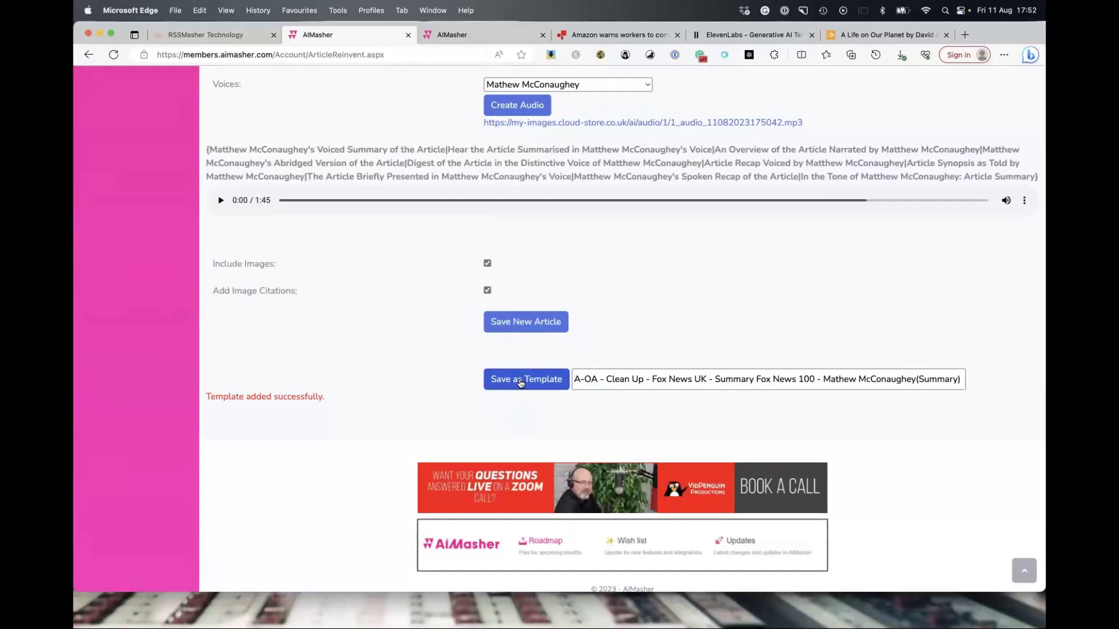
click(532, 324)
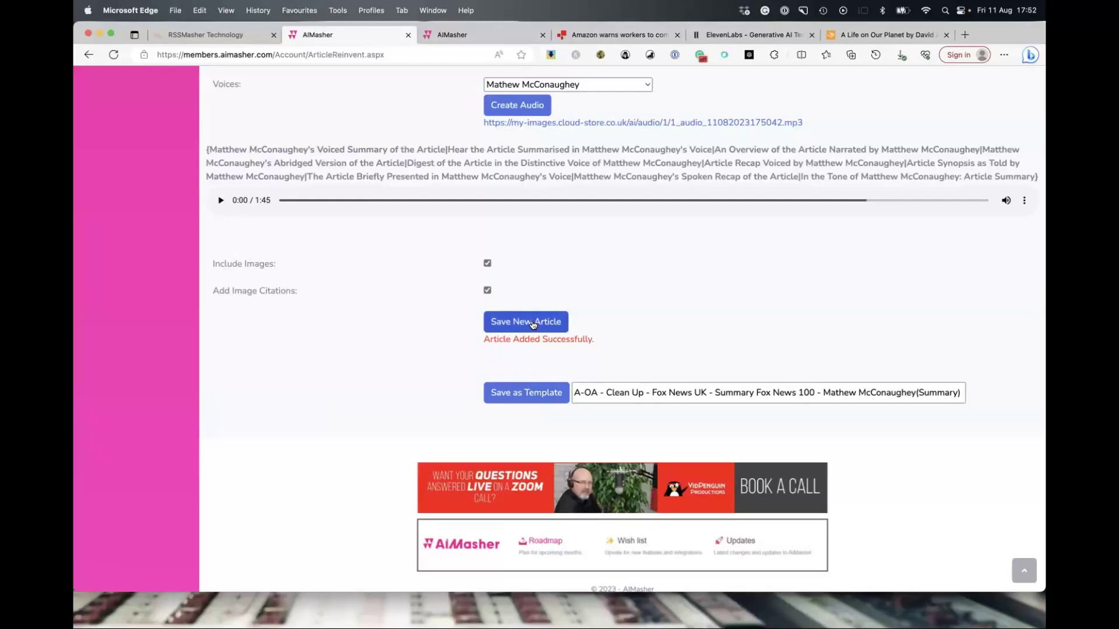
scroll(445, 342, up, 15)
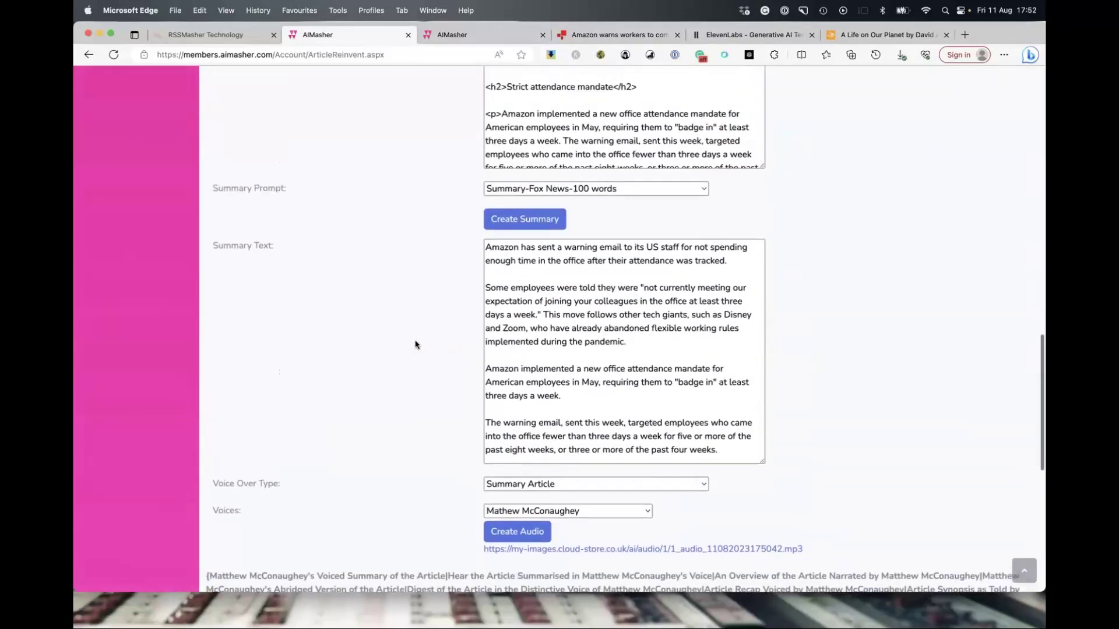
scroll(416, 345, up, 4)
click(190, 187)
Open the Amazon attendance article (row 7682) from My Articles and play its voice summary
click(117, 236)
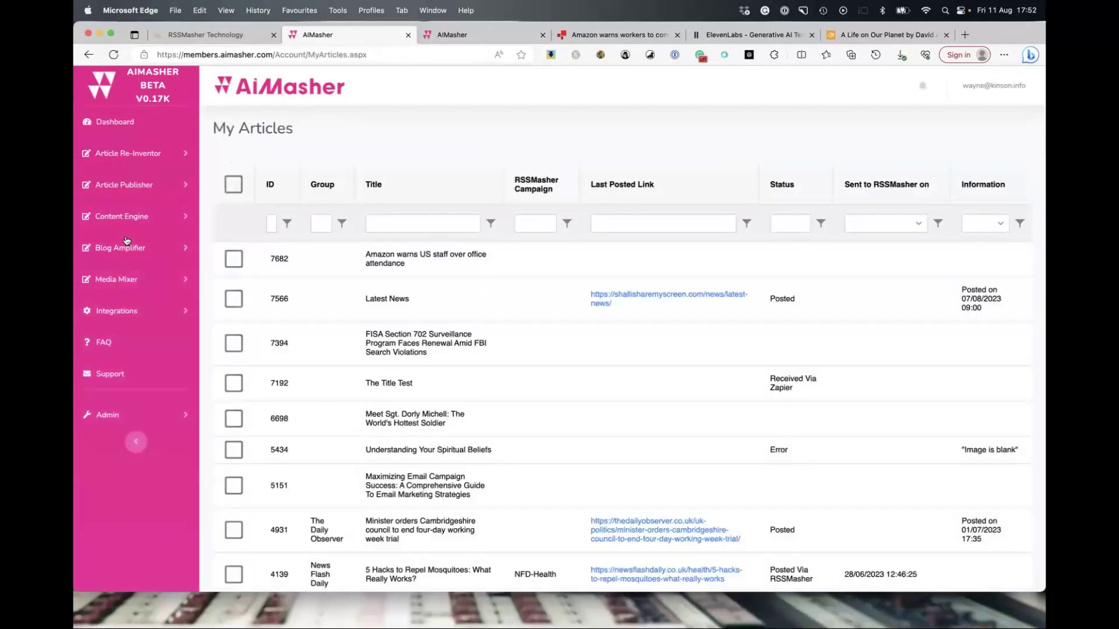
scroll(314, 274, down, 3)
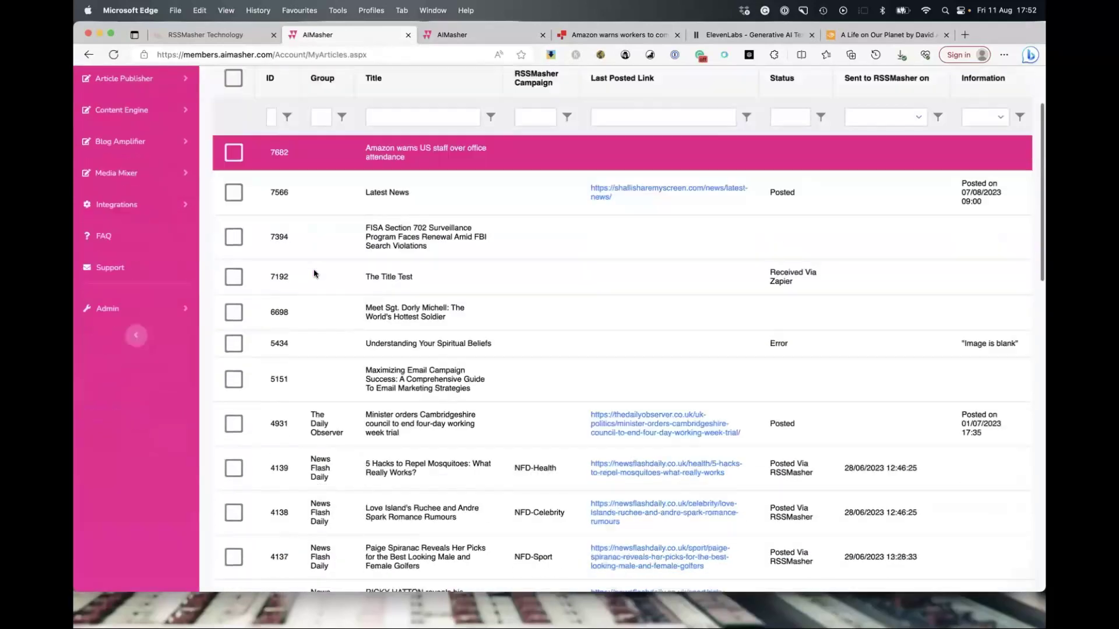
scroll(314, 274, down, 15)
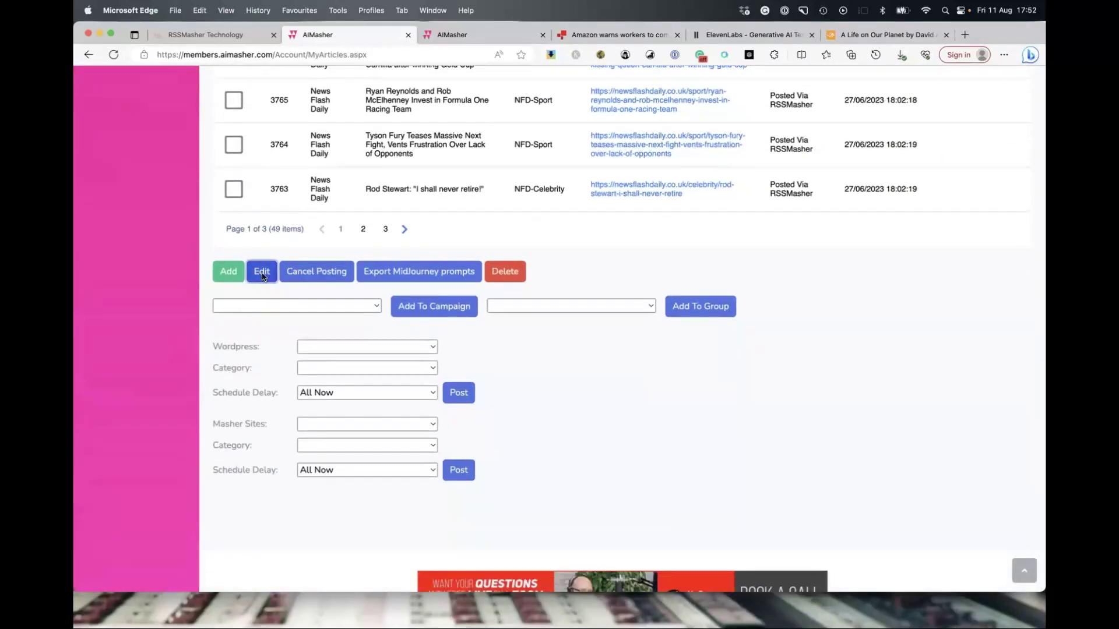
click(262, 272)
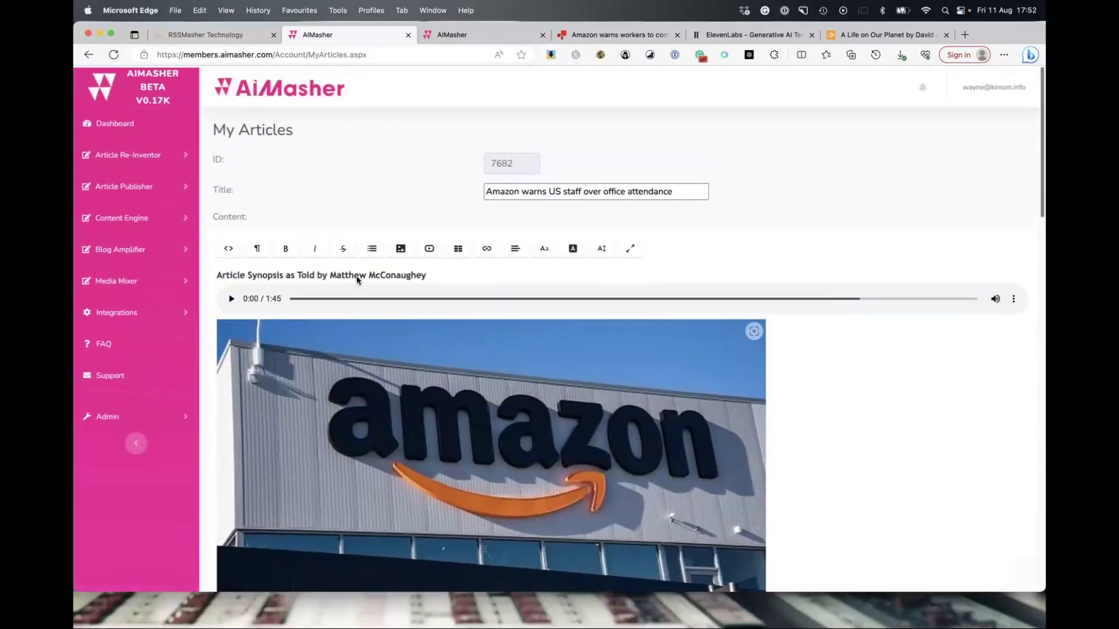
click(232, 297)
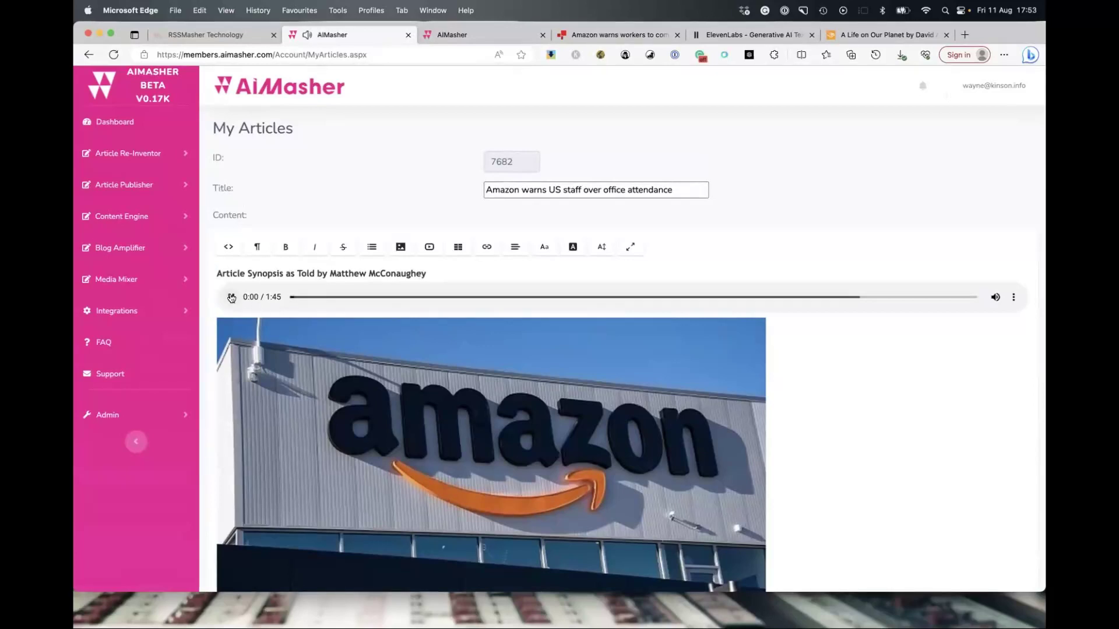
click(232, 299)
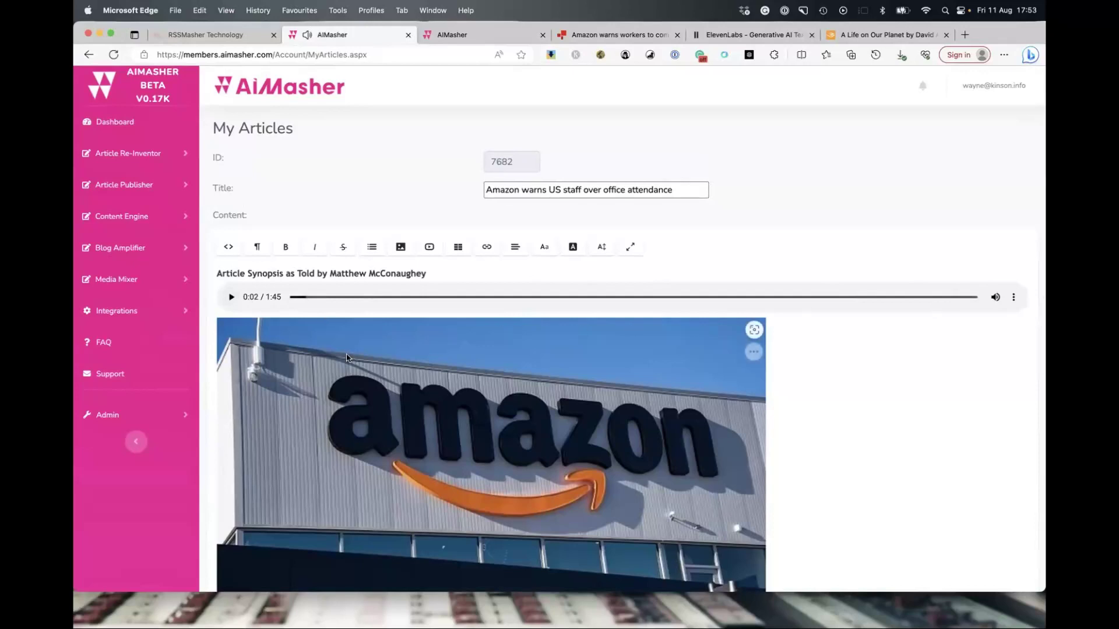
Review the article's bbc.co.uk image caption and text, then finish editing back to My Articles
scroll(380, 327, down, 5)
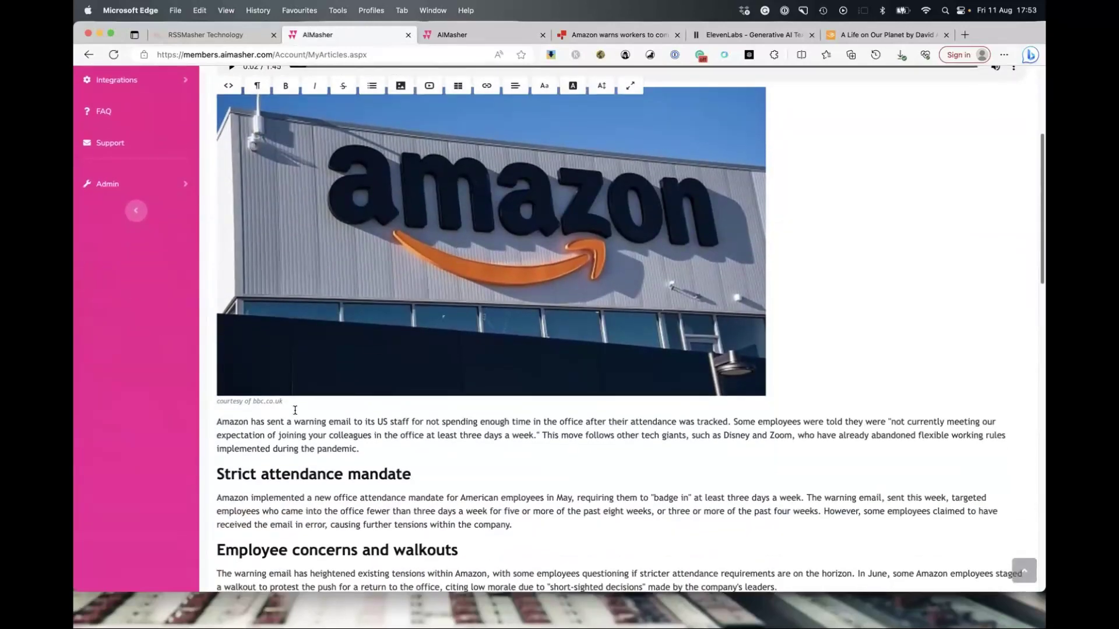
drag(290, 402, 210, 403)
click(313, 409)
scroll(324, 408, down, 3)
scroll(329, 344, down, 5)
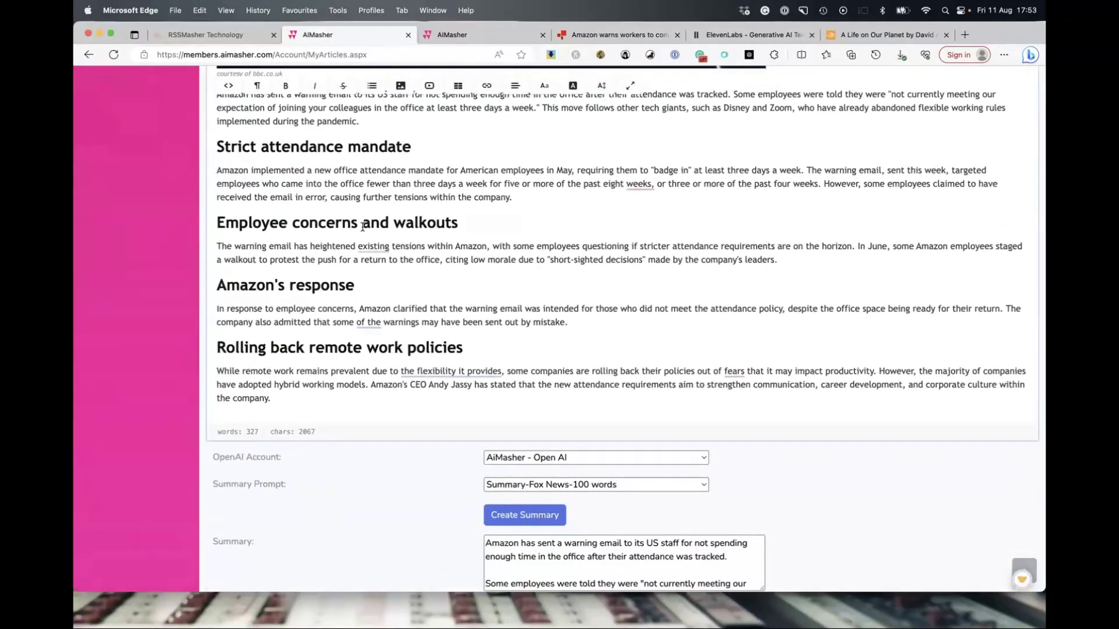
scroll(364, 233, down, 4)
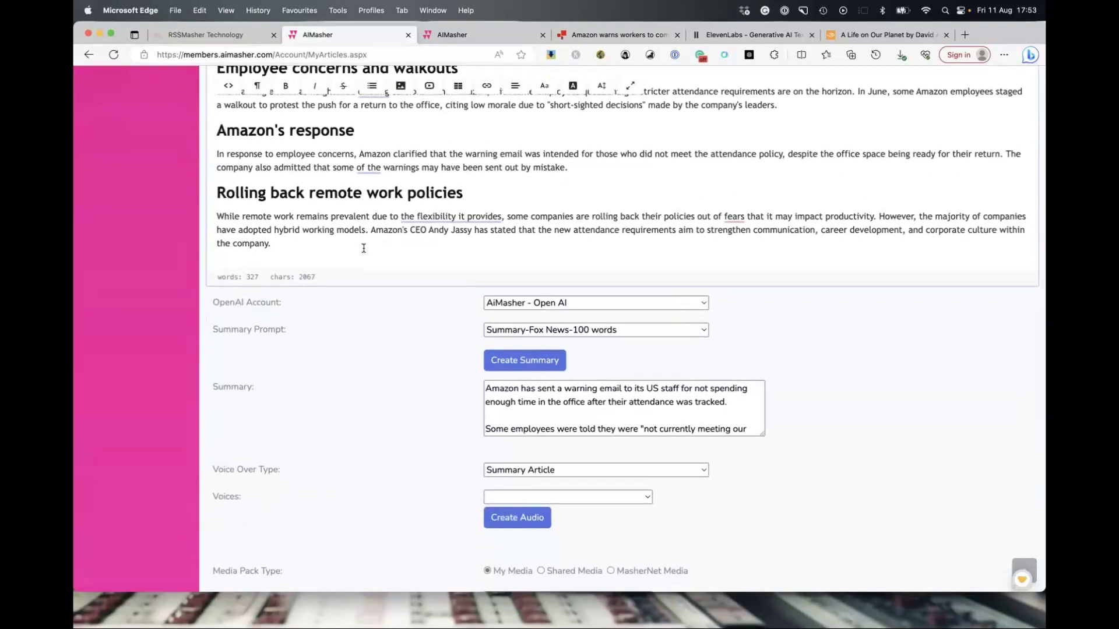
scroll(604, 406, down, 4)
scroll(604, 406, up, 5)
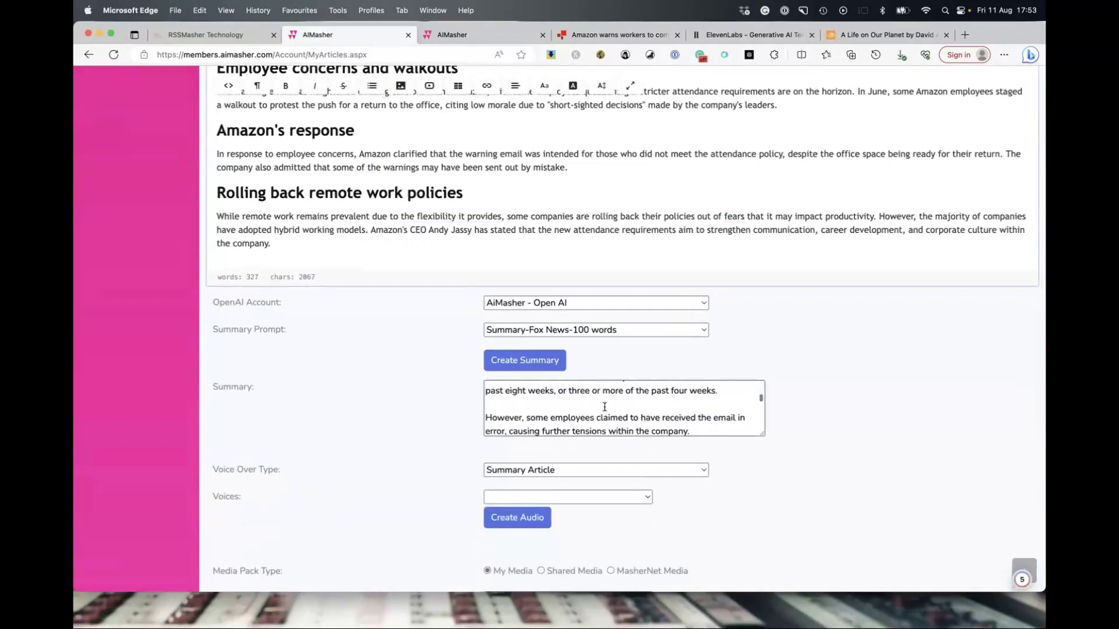
scroll(359, 395, down, 2)
scroll(359, 395, down, 6)
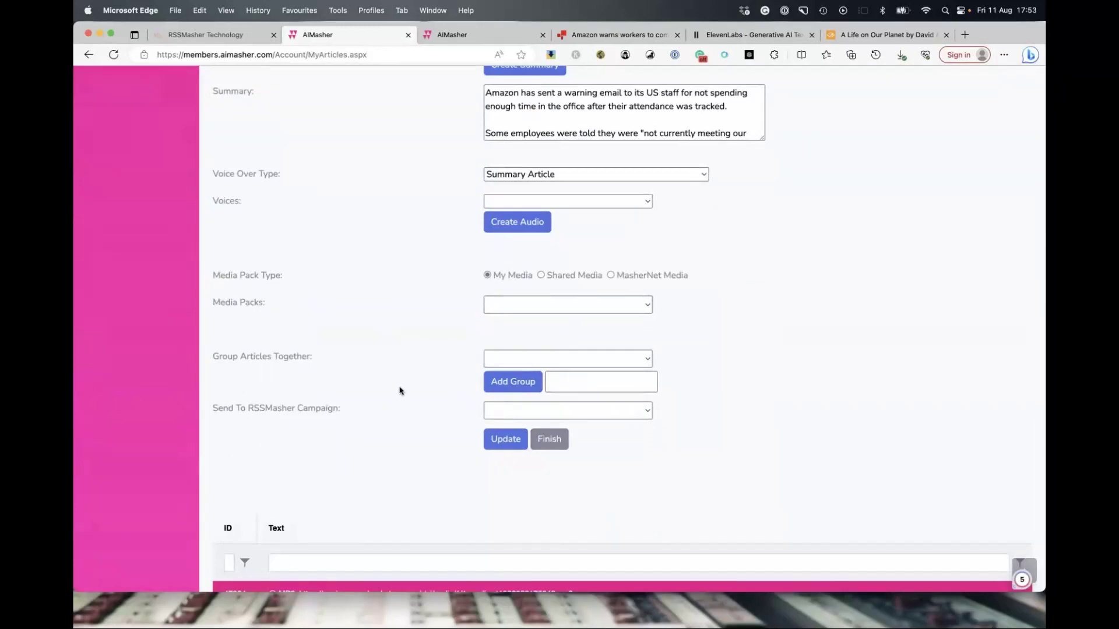
scroll(402, 415, down, 3)
scroll(402, 416, up, 3)
scroll(402, 415, up, 10)
scroll(425, 432, down, 2)
scroll(475, 471, down, 10)
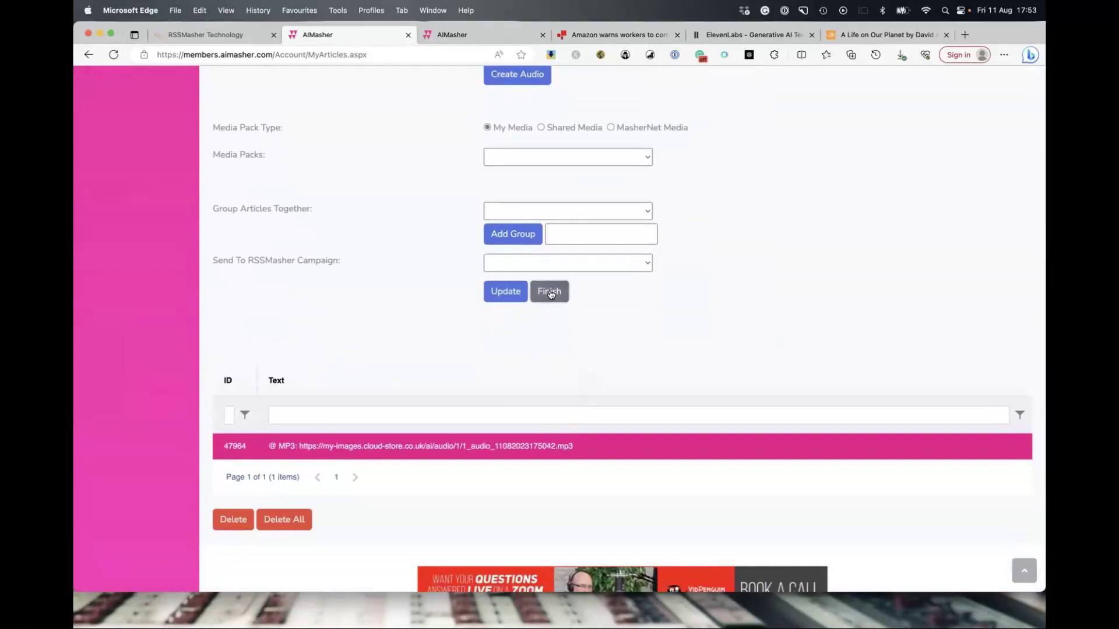
click(549, 292)
scroll(349, 326, up, 5)
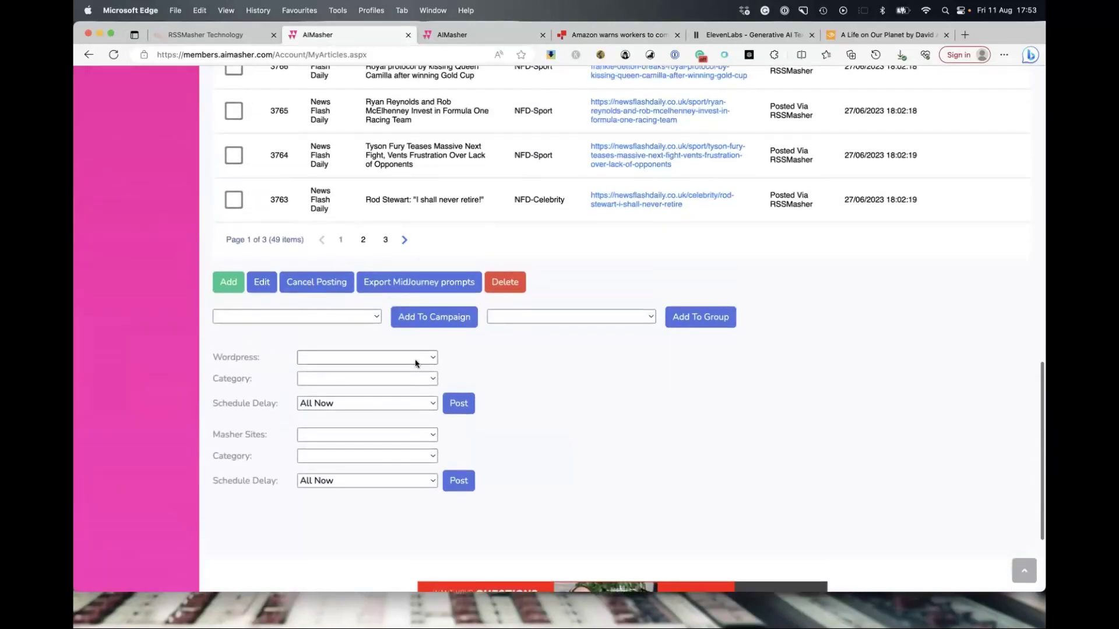
click(429, 359)
click(492, 392)
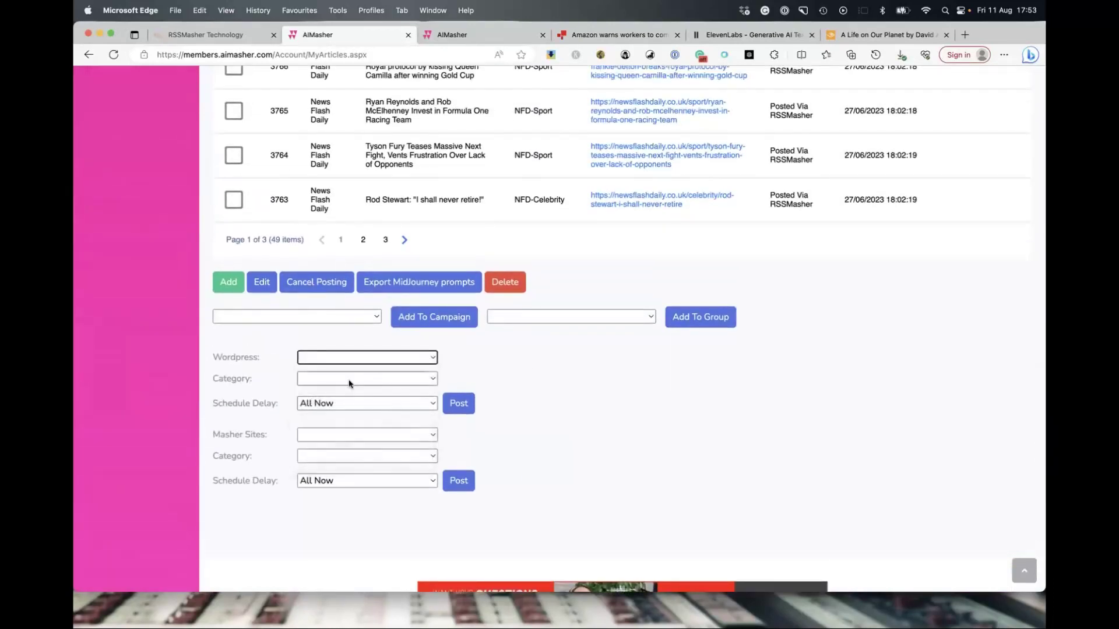
scroll(362, 326, up, 15)
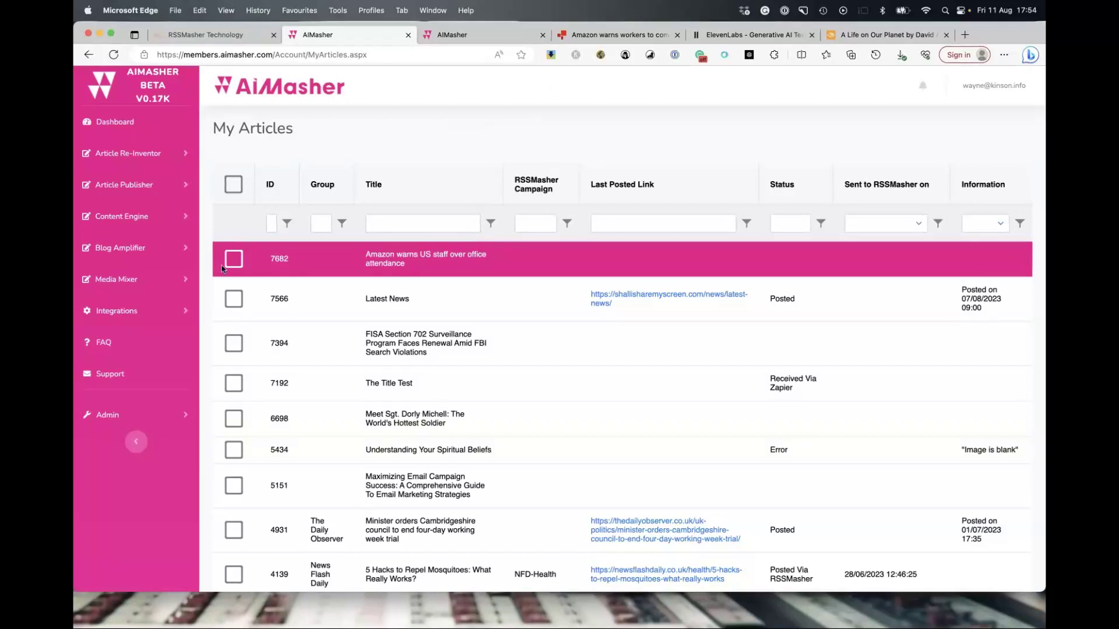
Expand Article Re-Inventor and open Templates, where new entry 23 is shown as not linked to RSSMasher
click(153, 158)
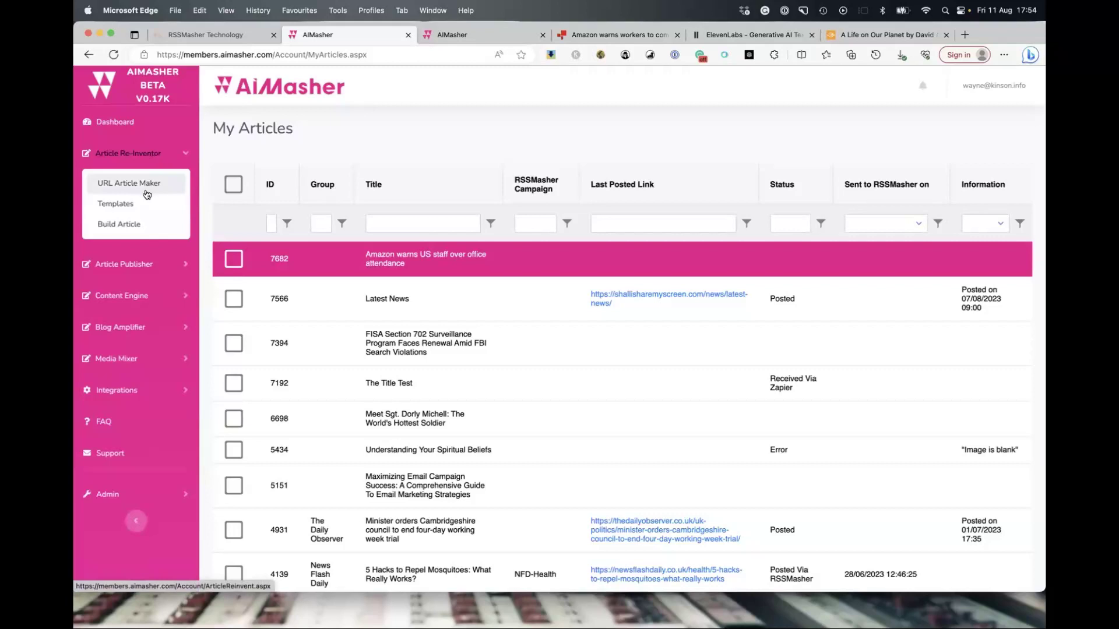
click(115, 204)
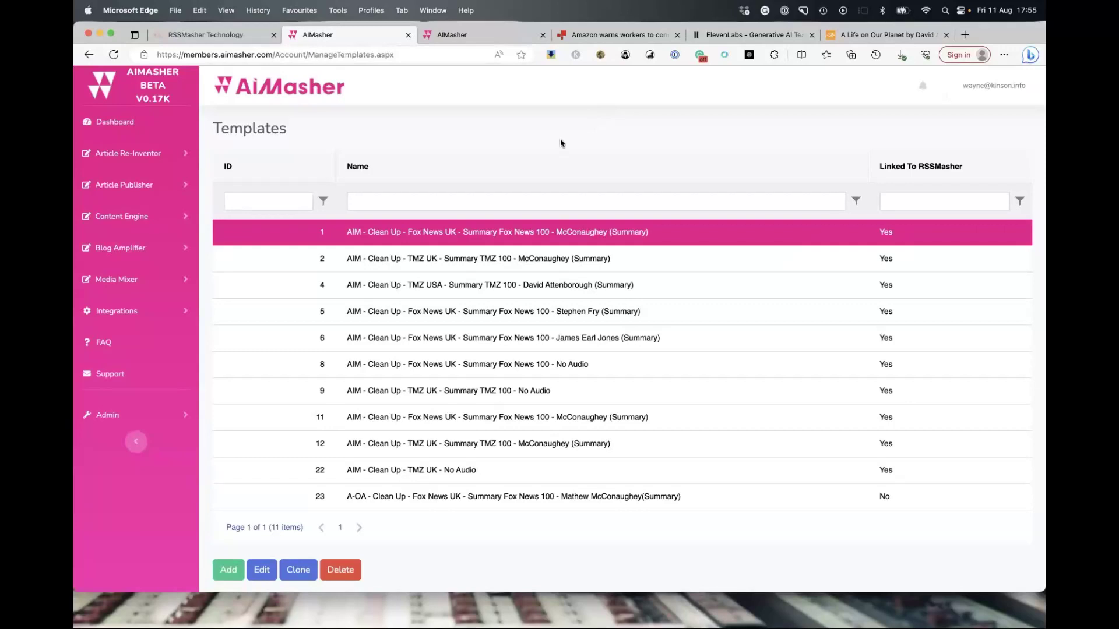
Log back in to RSSMasher with the saved email and password
click(227, 36)
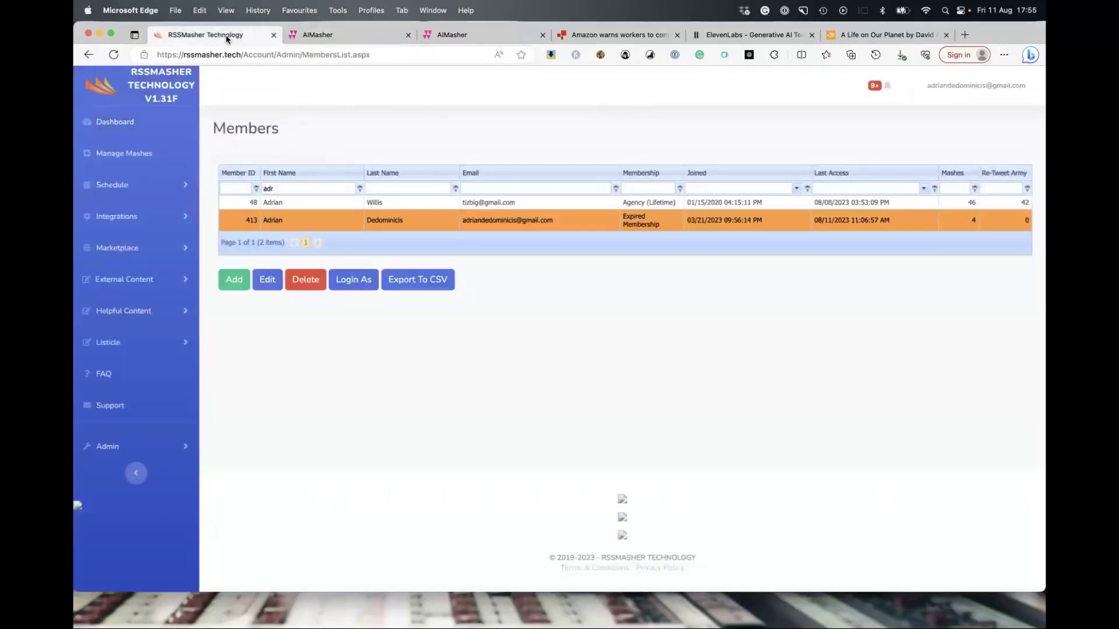
click(88, 121)
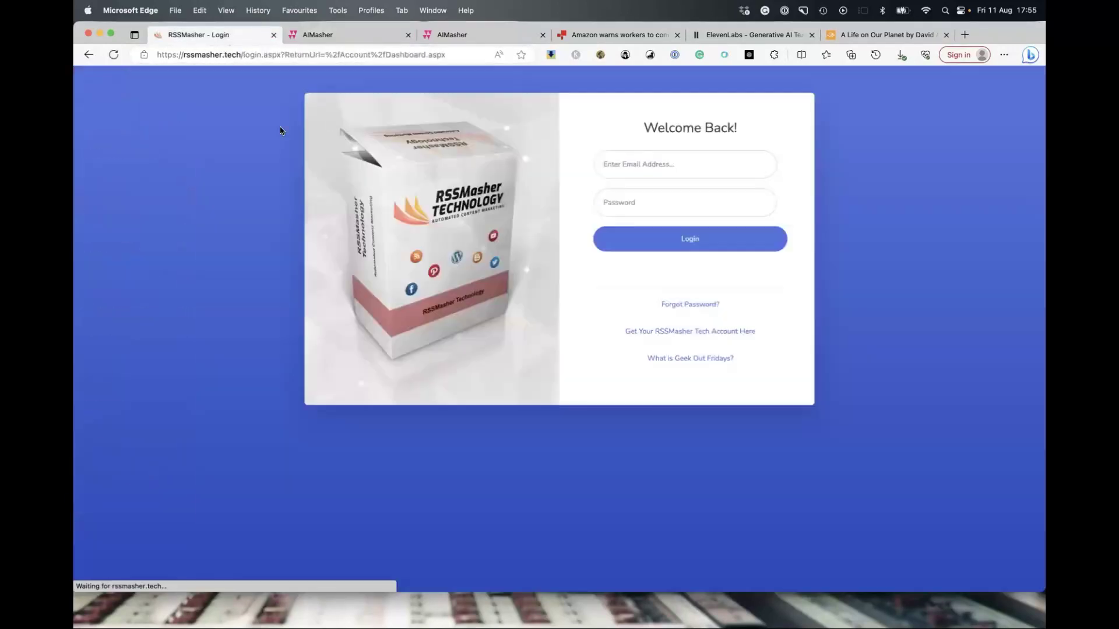
click(673, 169)
click(693, 239)
click(694, 239)
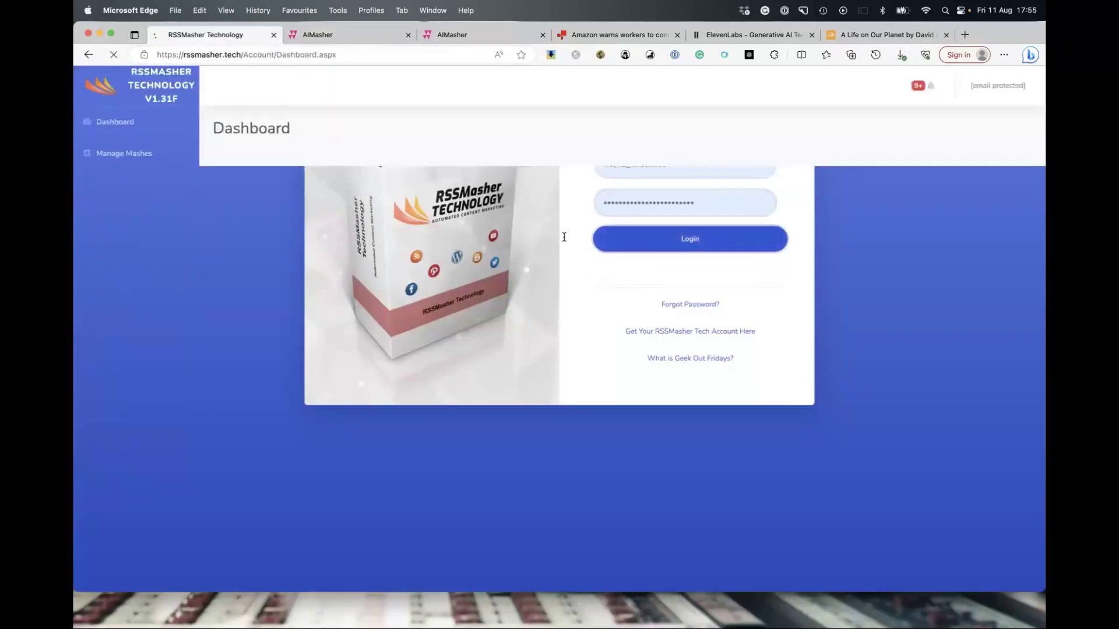
Open the AIMasher API integration page and scroll to its 10 Re-Inventor Templates
click(137, 217)
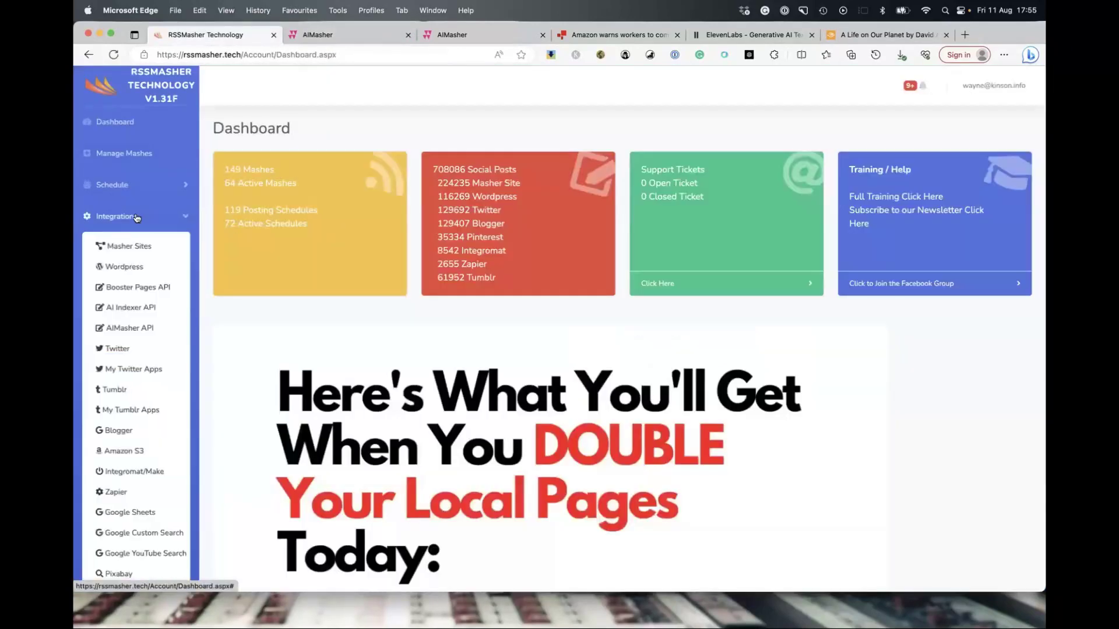
click(129, 327)
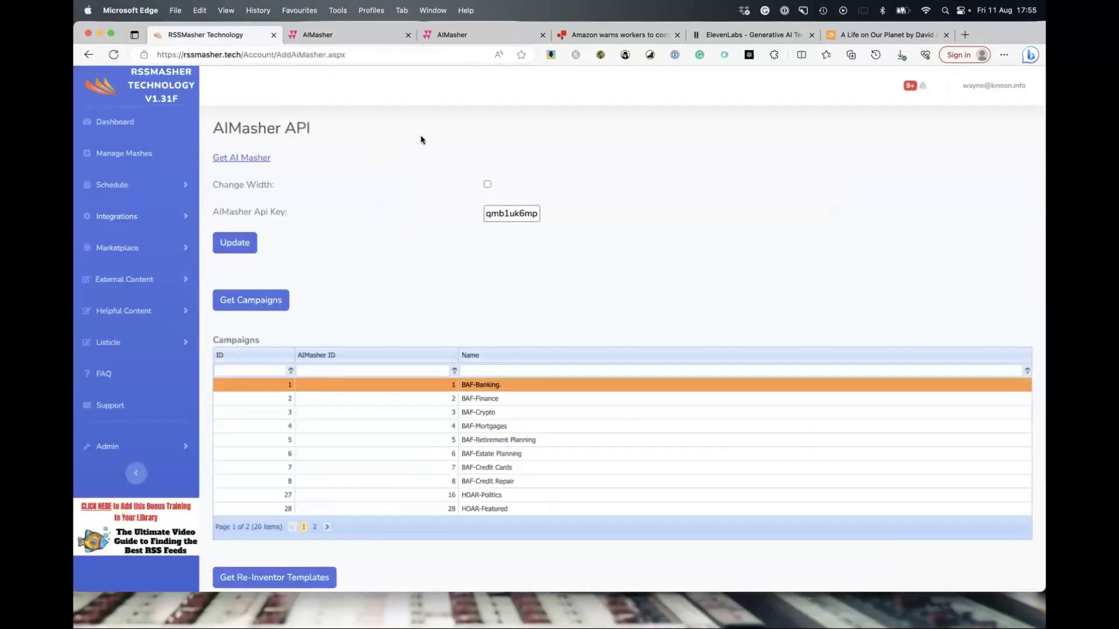
scroll(373, 153, down, 10)
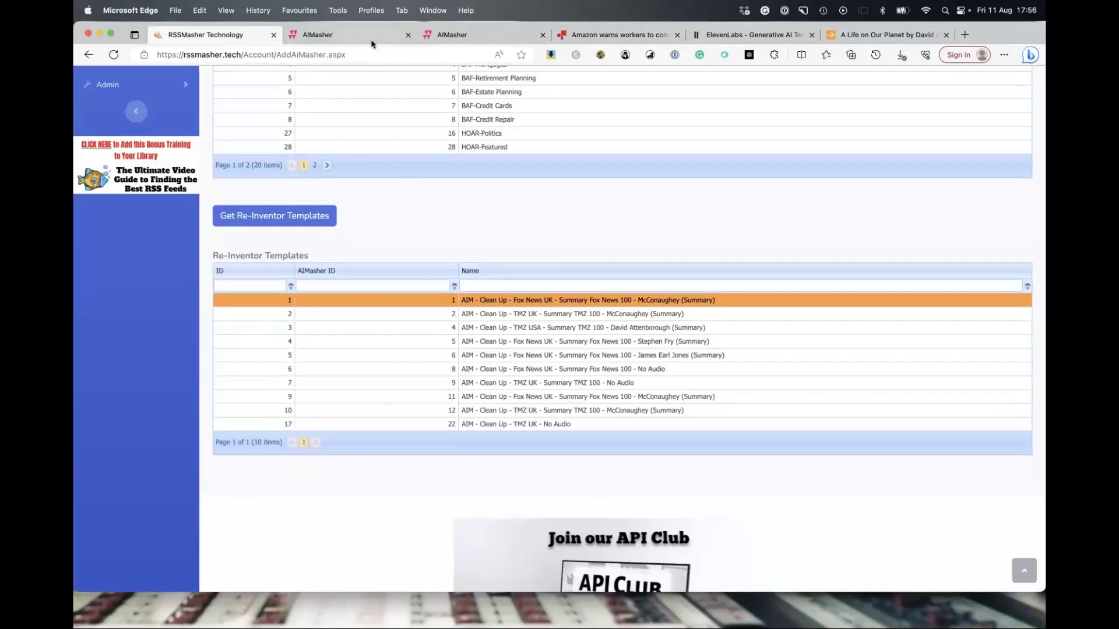
Check AiMasher's templates, then reload RSSMasher's Re-Inventor templates and view page 2
click(345, 34)
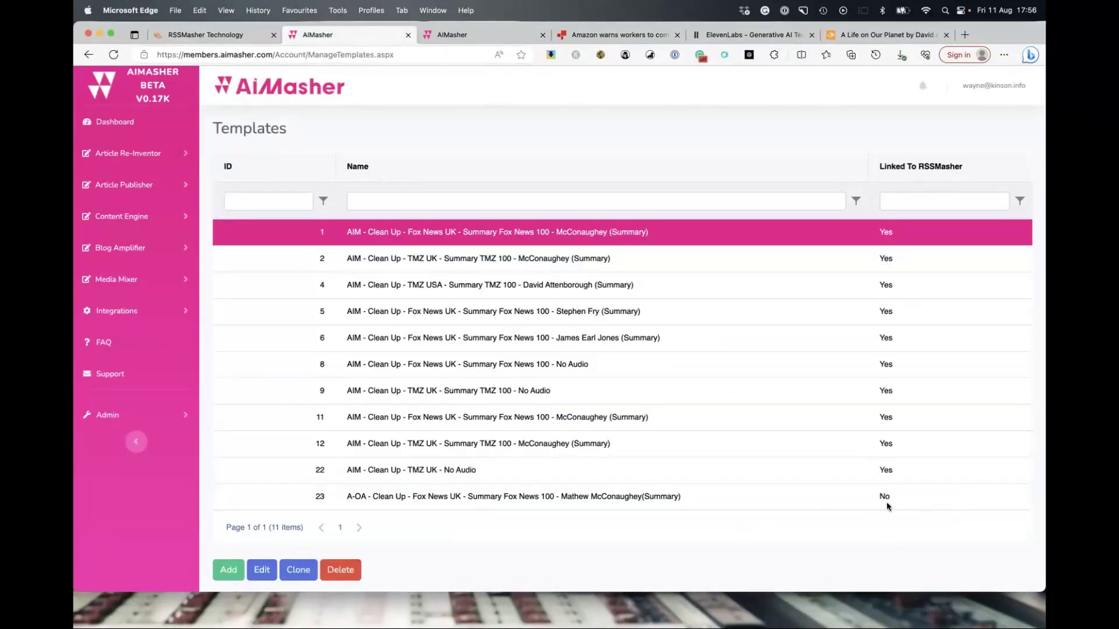
click(259, 35)
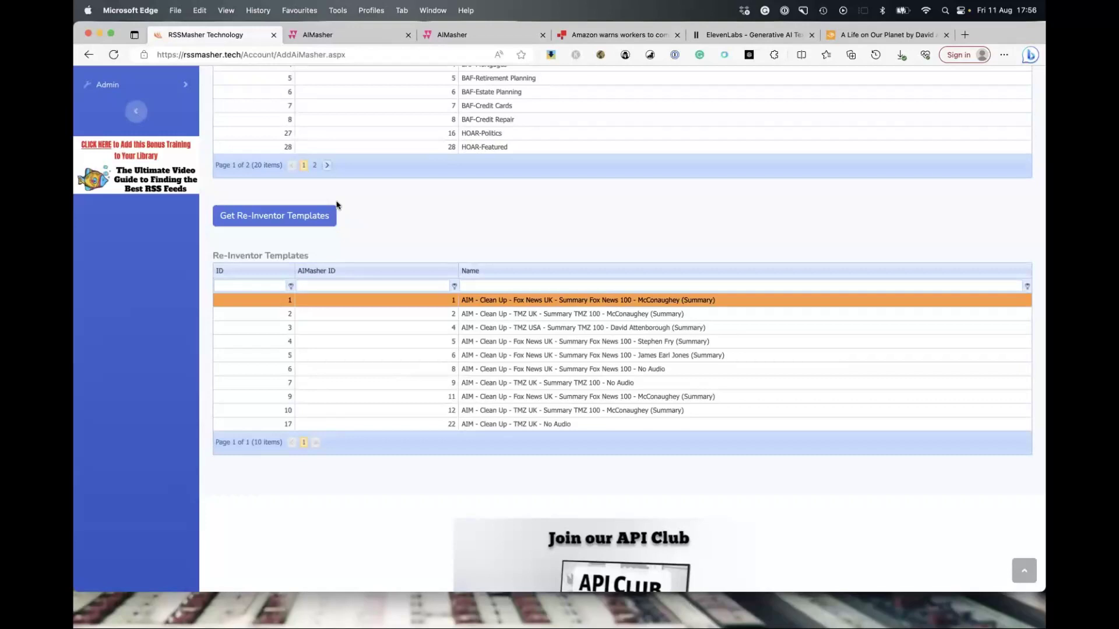
click(271, 217)
click(326, 443)
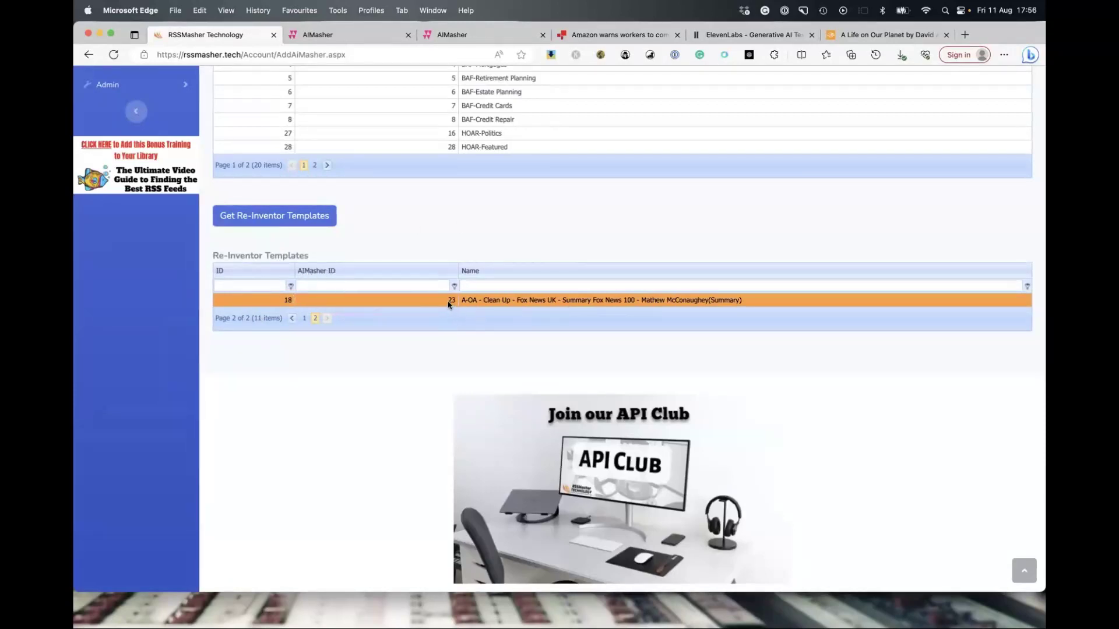
Confirm the new A-OA McConaughey template (ID 18) against AiMasher, then open Manage Mashes
click(354, 34)
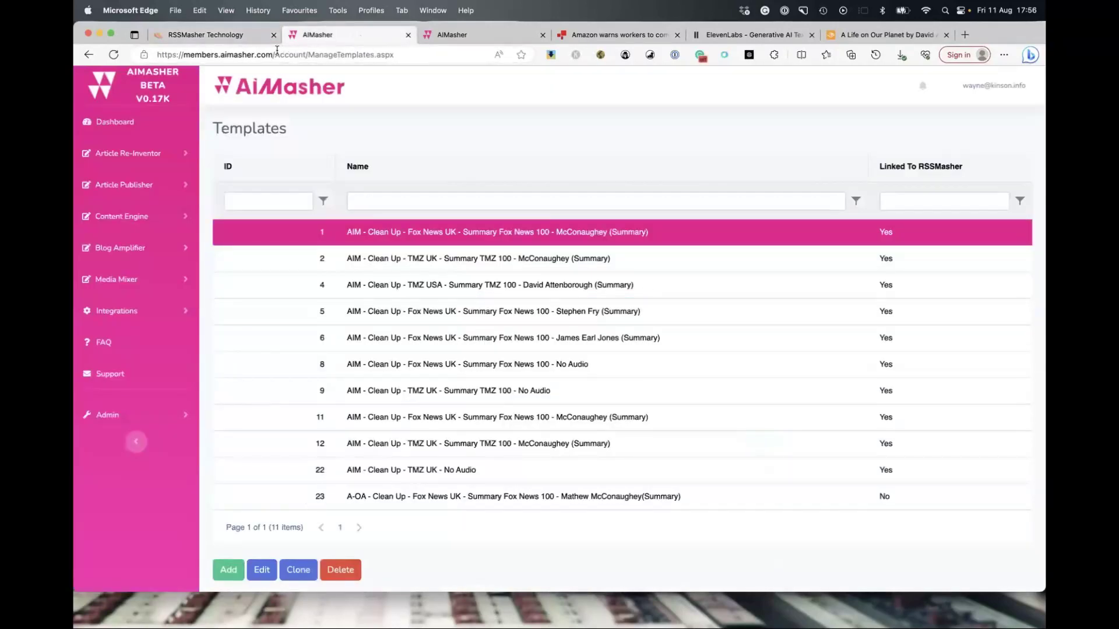
click(244, 36)
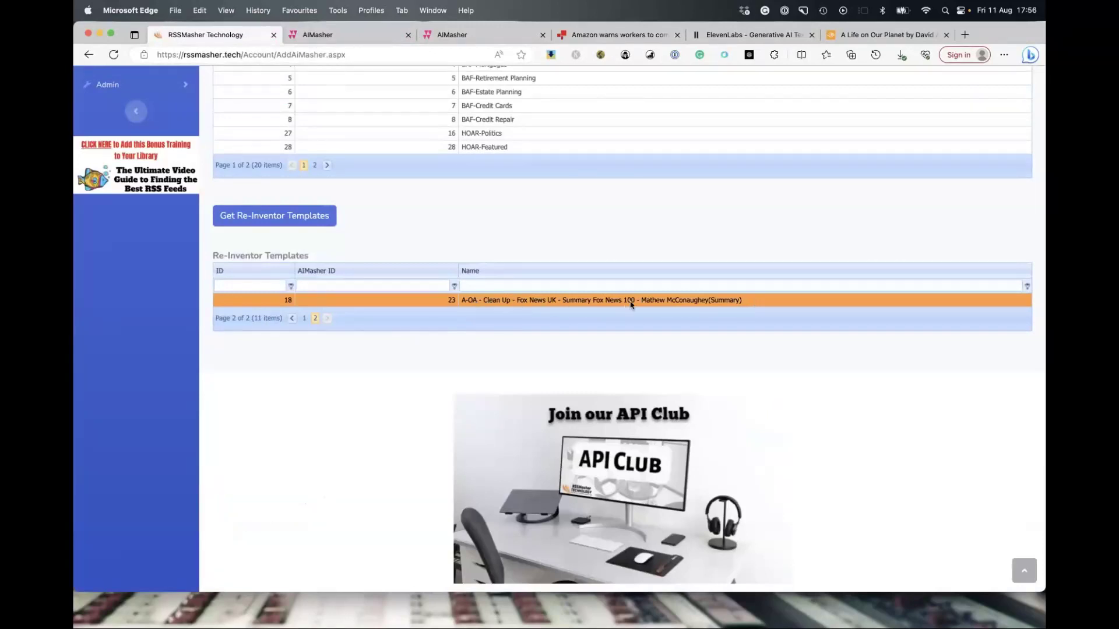
scroll(457, 301, up, 6)
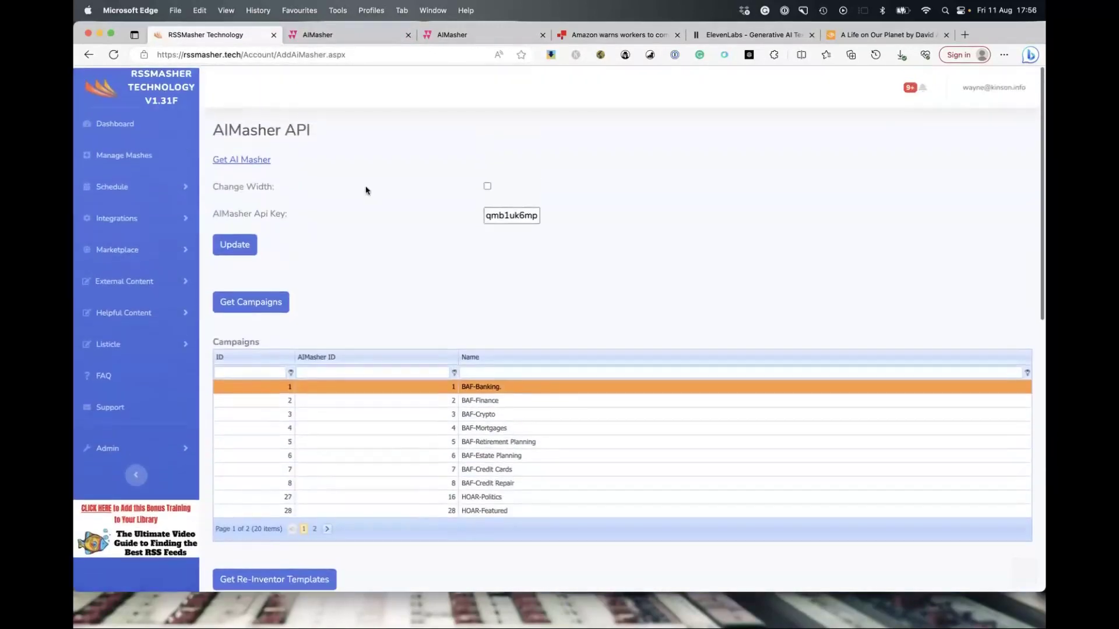
click(122, 154)
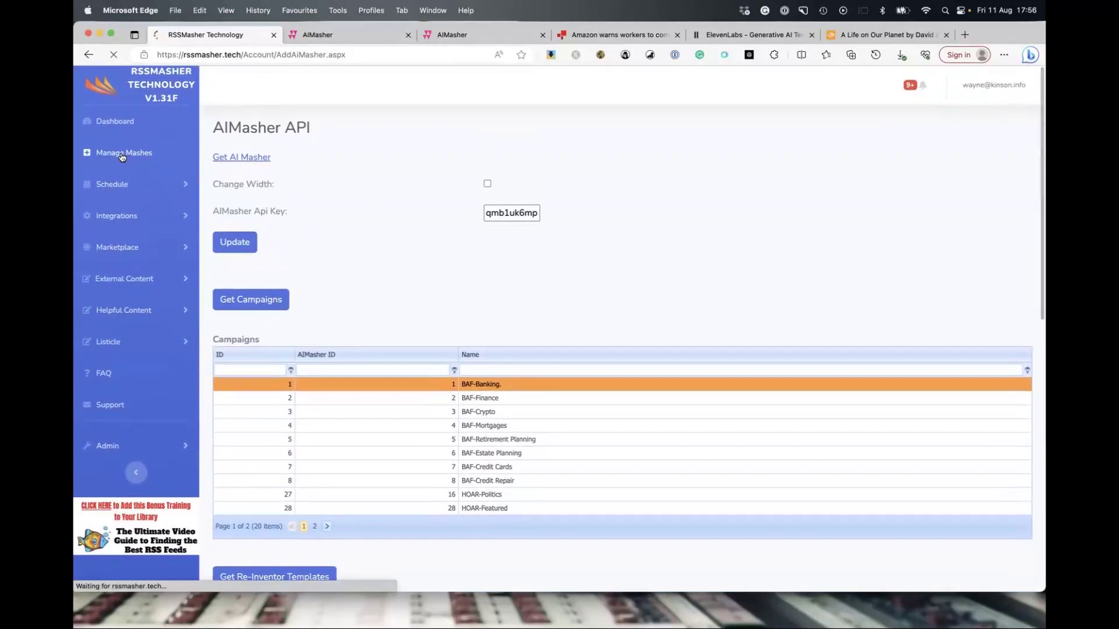
Filter mashes by group 'seco' and edit the SecondsAway-Boxing Mash
click(485, 187)
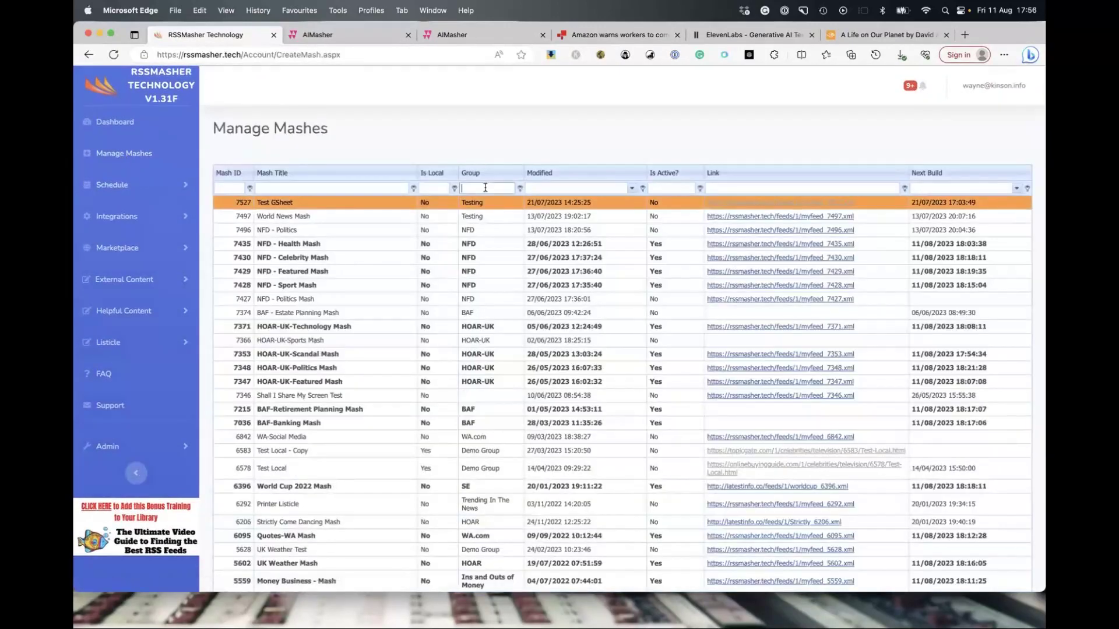
text(seco)
click(361, 216)
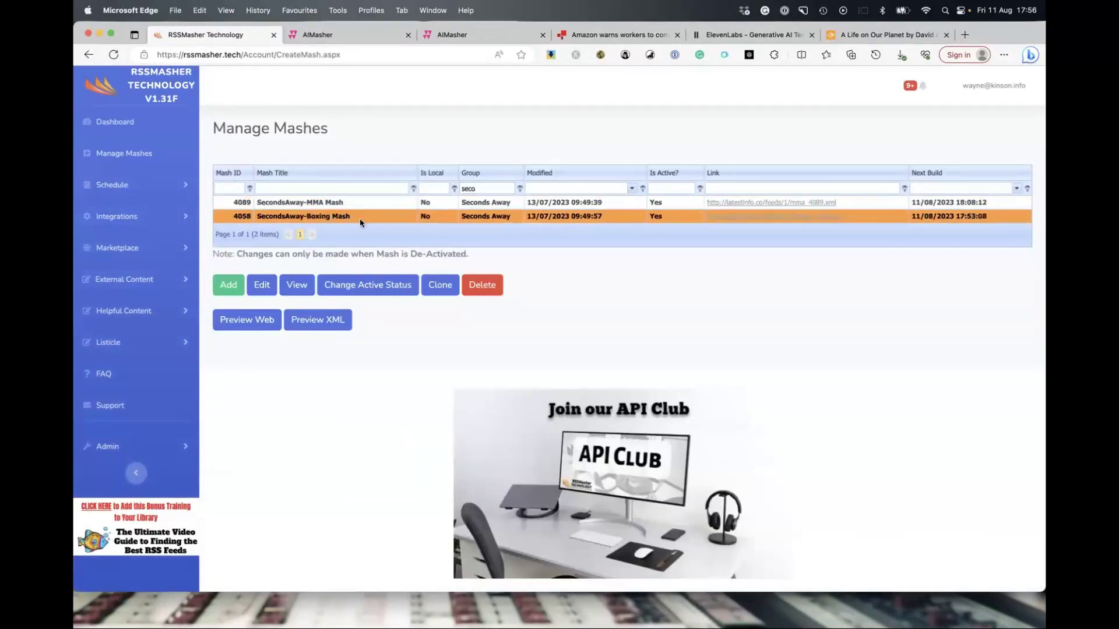
click(264, 291)
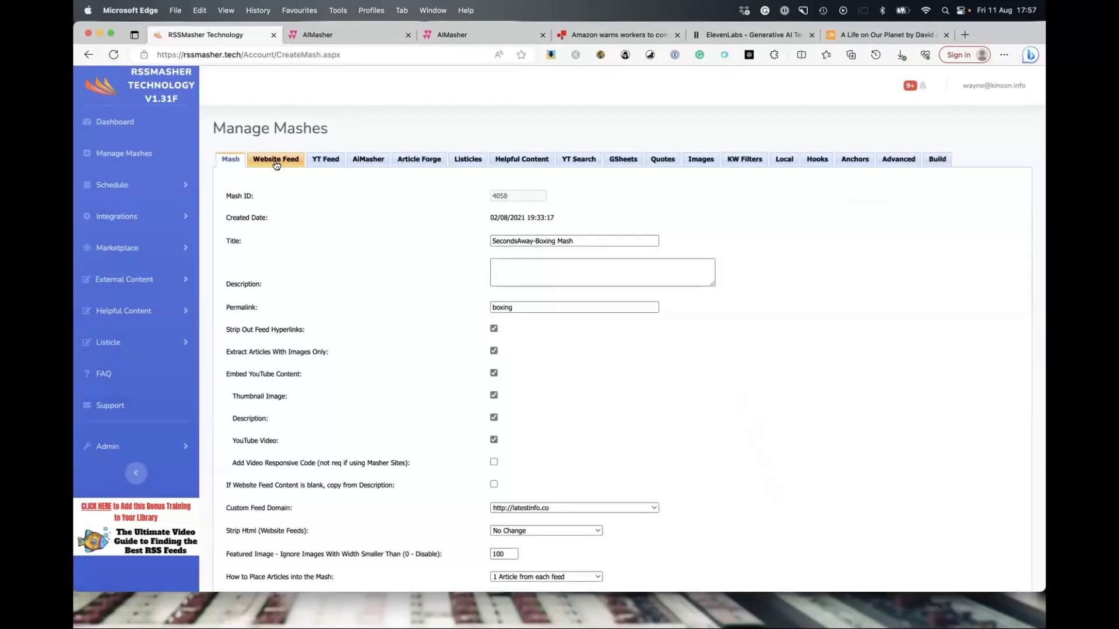
Give The Sun boxing feed the TMZ UK McConaughey template, sending Content to AiMasher
click(276, 164)
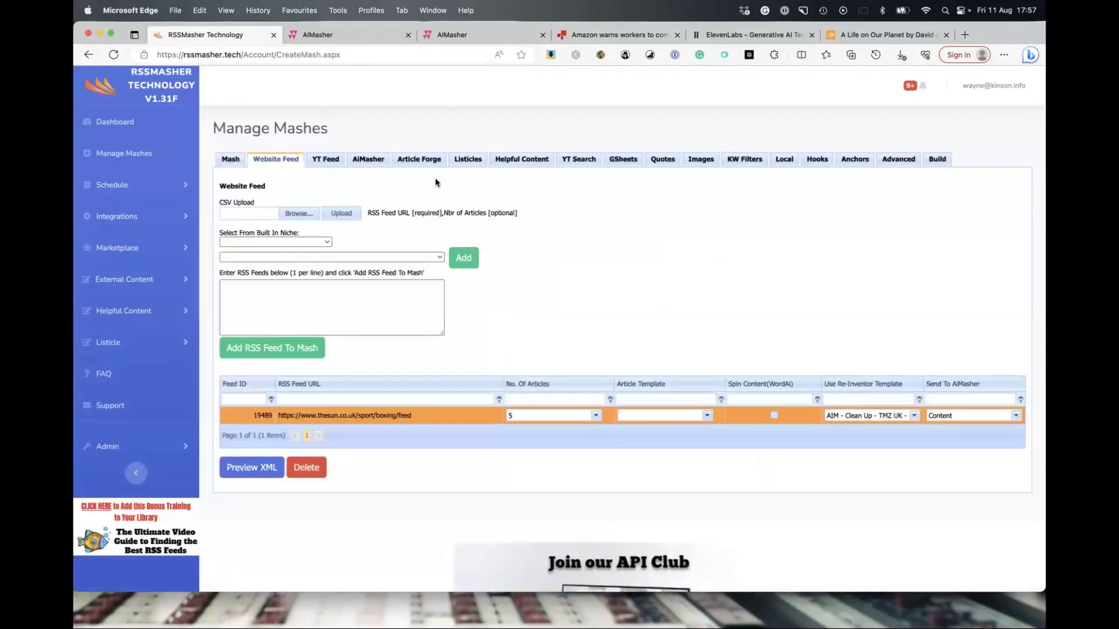
click(915, 416)
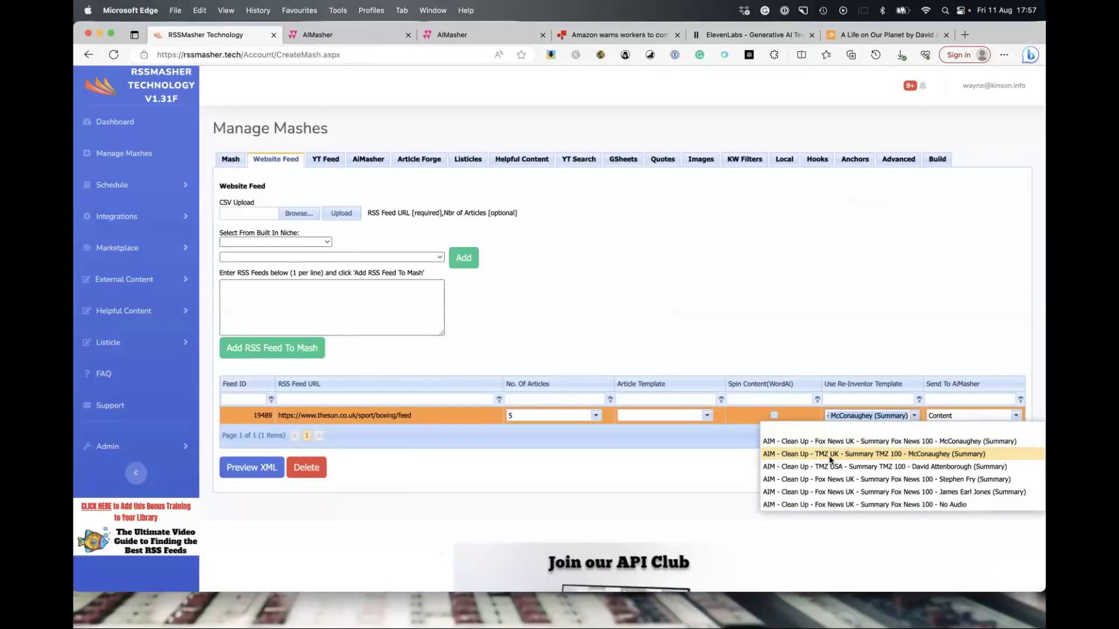
click(983, 460)
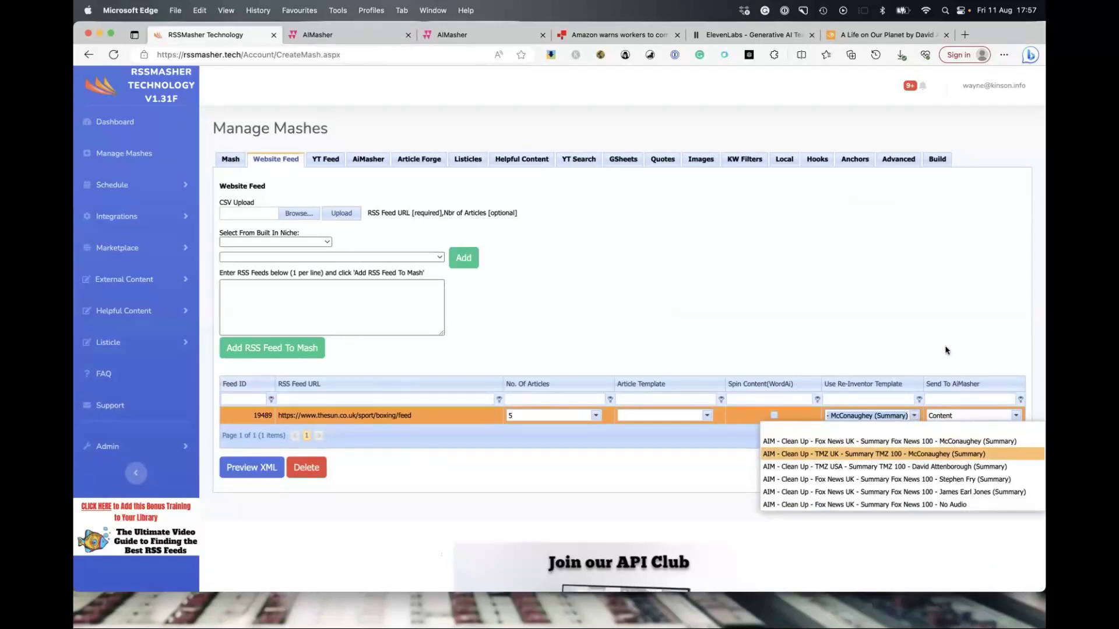
click(1016, 417)
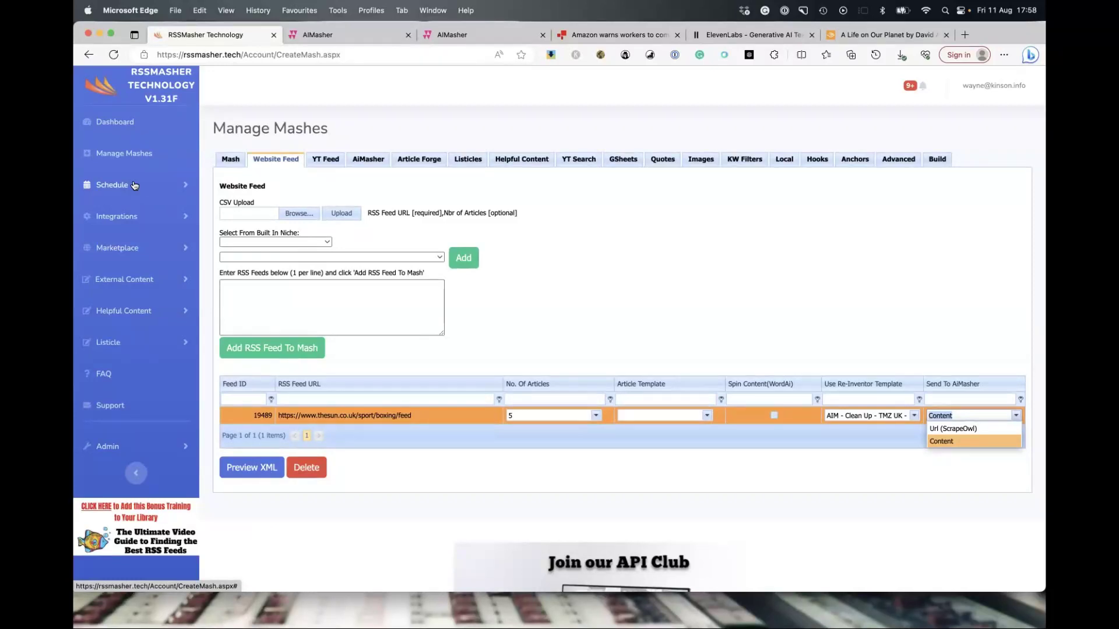
click(966, 34)
Load the Seconds Away site and open the 'Bryce Hall takes on Gee Perez' article
text(secondsaway.co.uk)
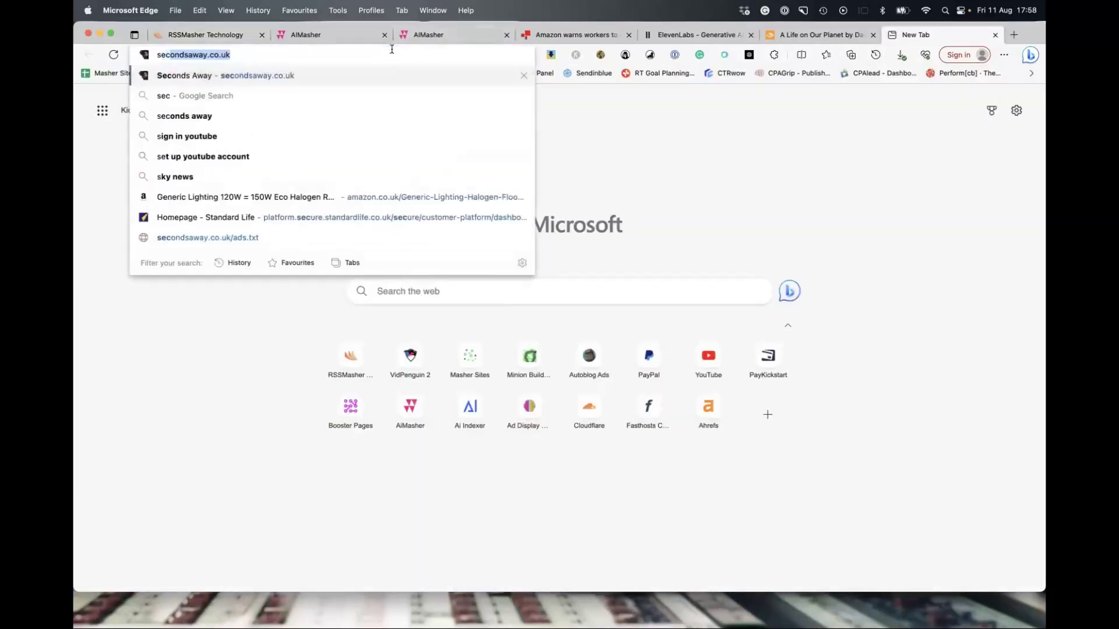
key(Return)
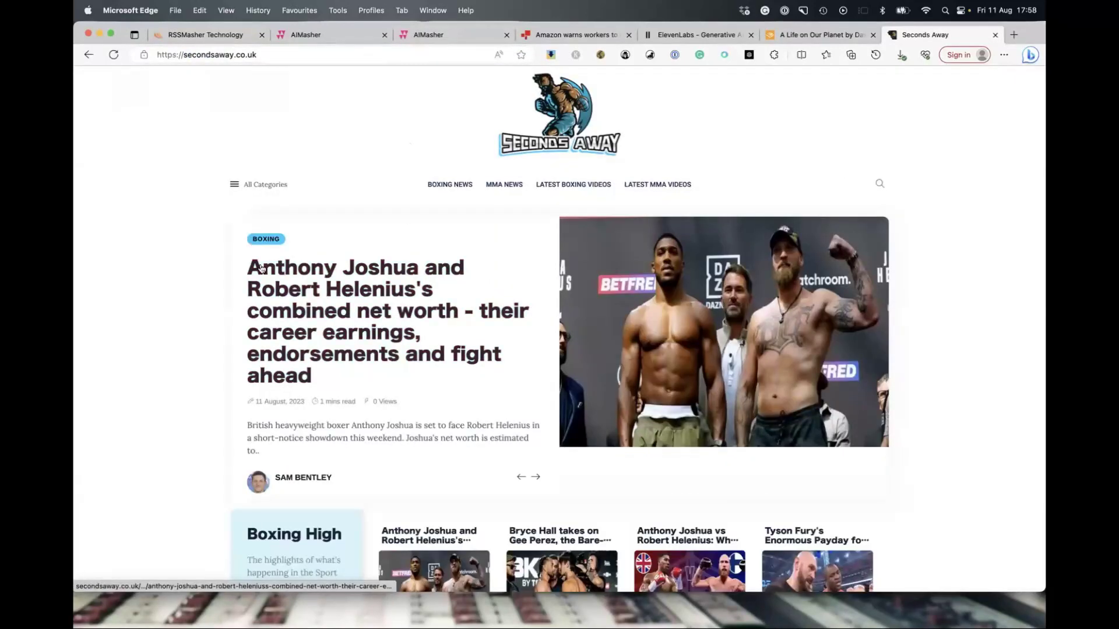
click(385, 273)
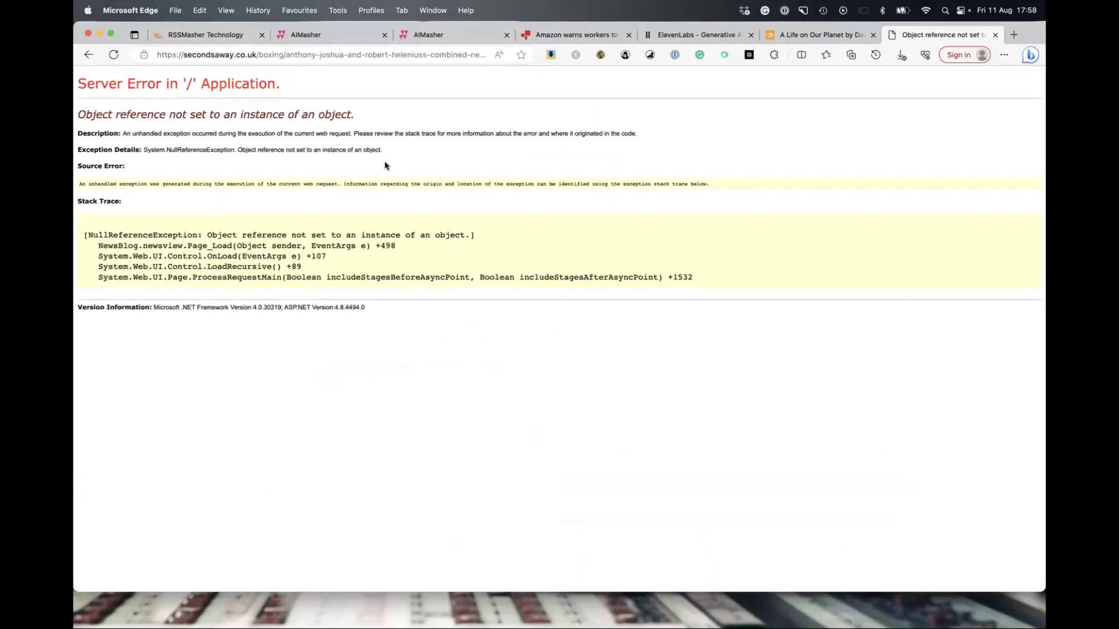
click(88, 54)
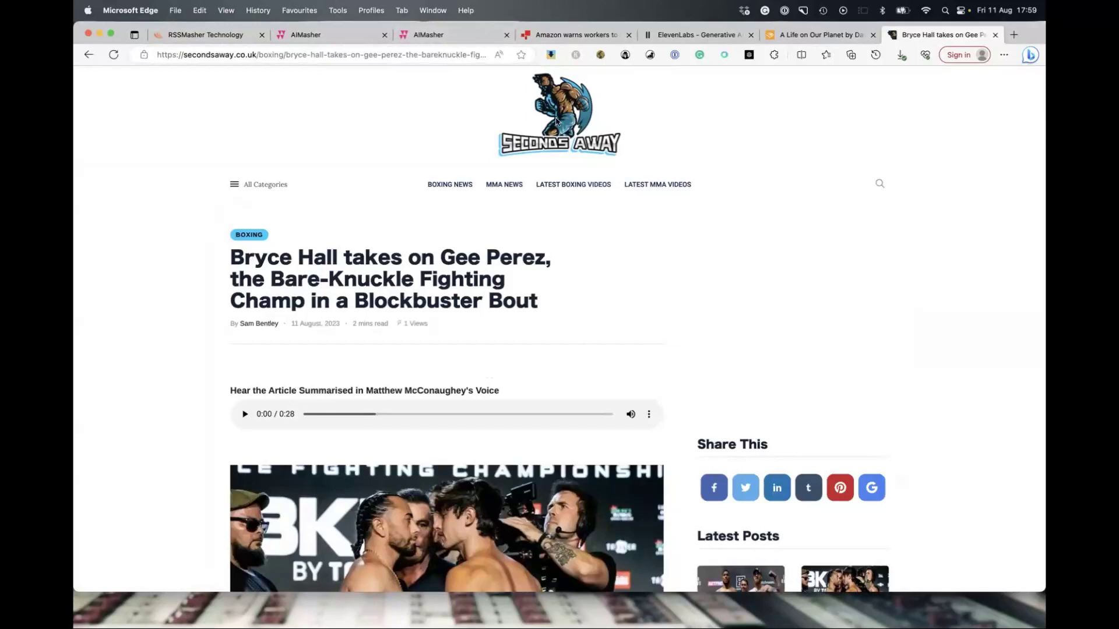
Play the article's McConaughey audio summary briefly, pausing it at 0:07
scroll(200, 205, down, 5)
scroll(201, 205, up, 3)
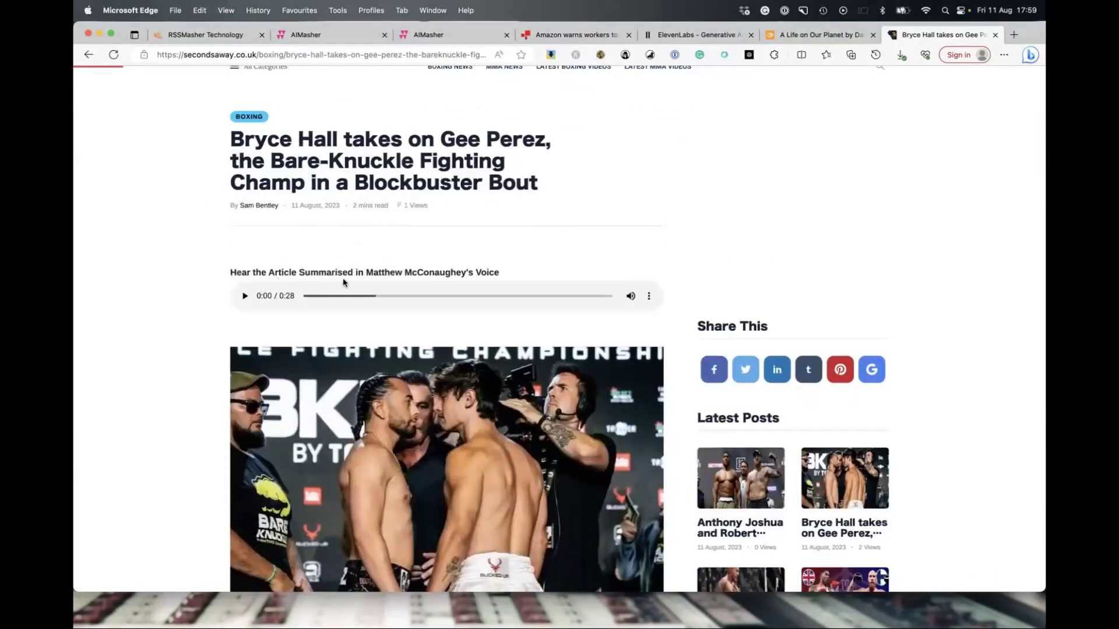
click(244, 296)
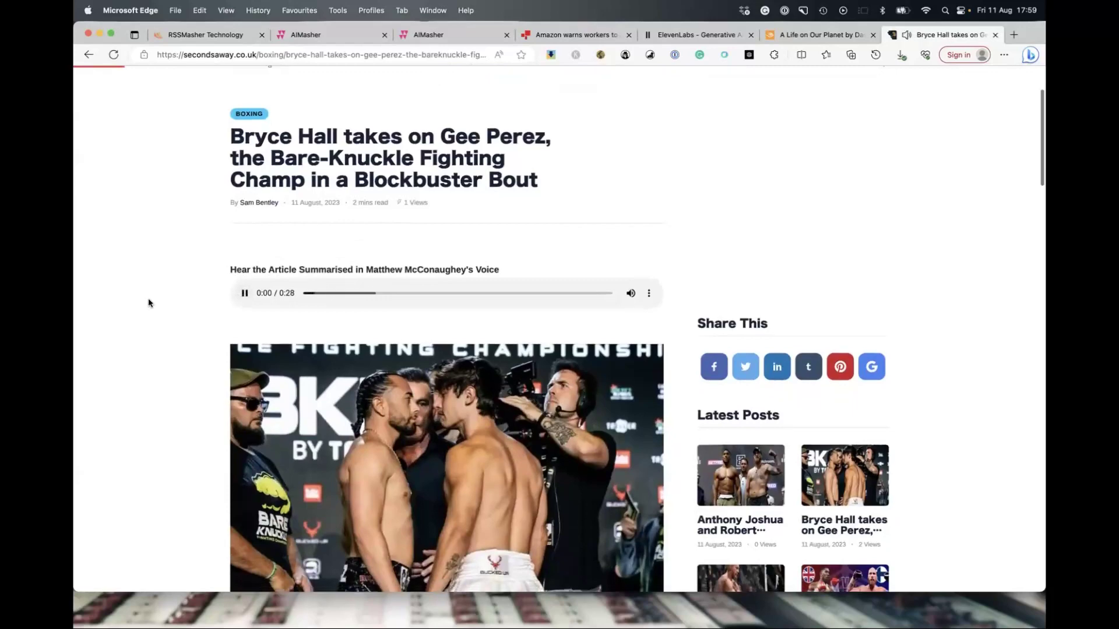
scroll(148, 303, down, 5)
scroll(148, 303, down, 3)
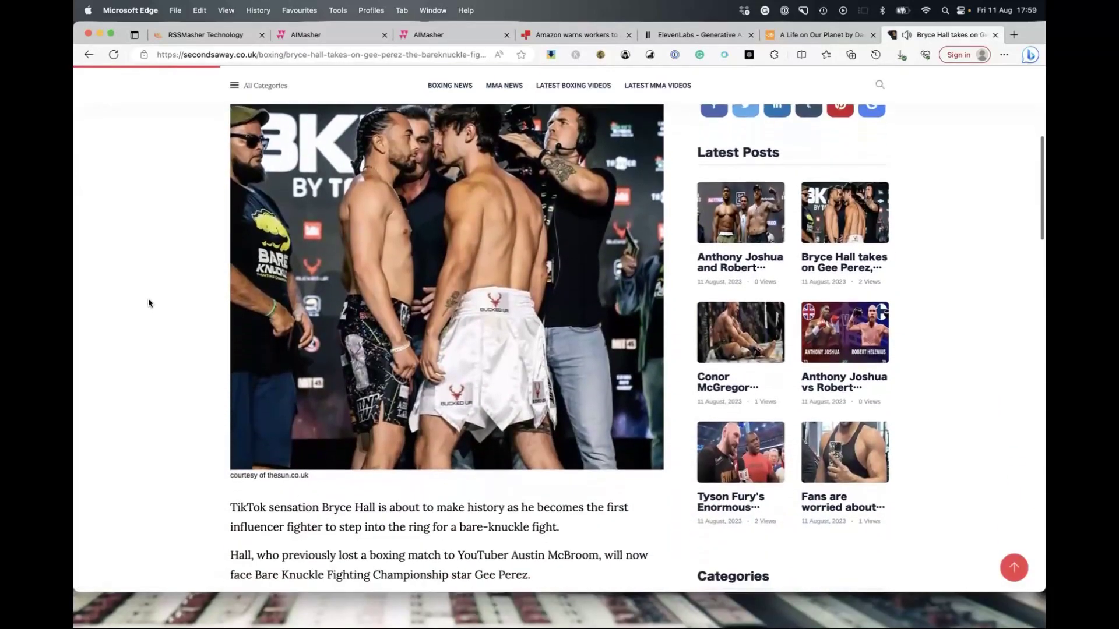
scroll(149, 300, up, 5)
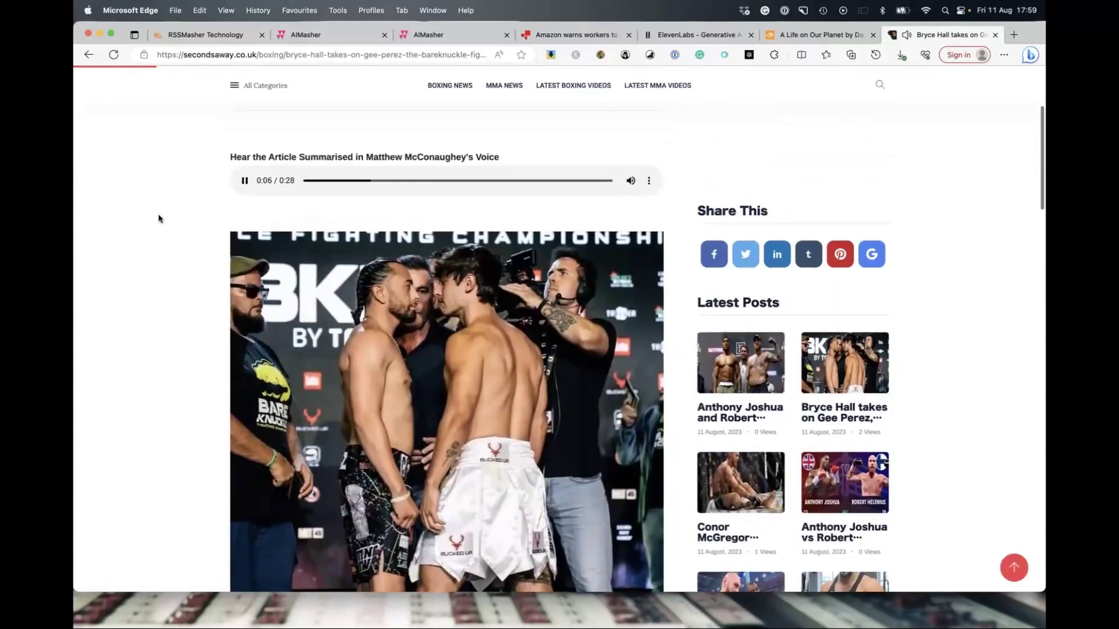
click(241, 182)
Scroll the article, then return to RSSMasher's Manage Mashes website feed settings
scroll(197, 272, down, 1)
scroll(197, 272, down, 8)
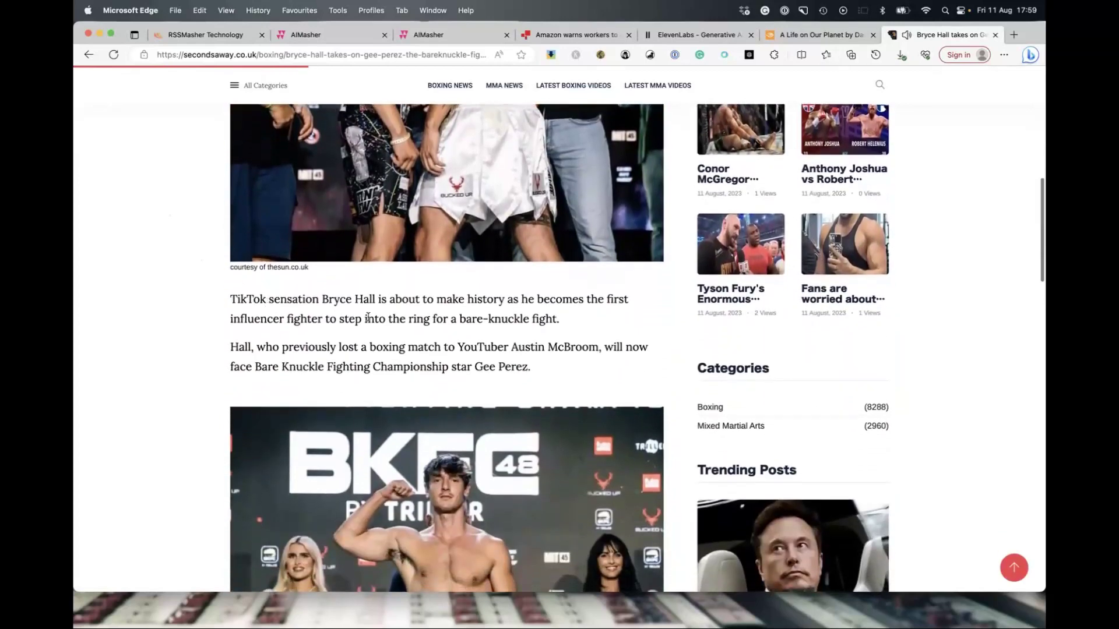
scroll(187, 317, up, 7)
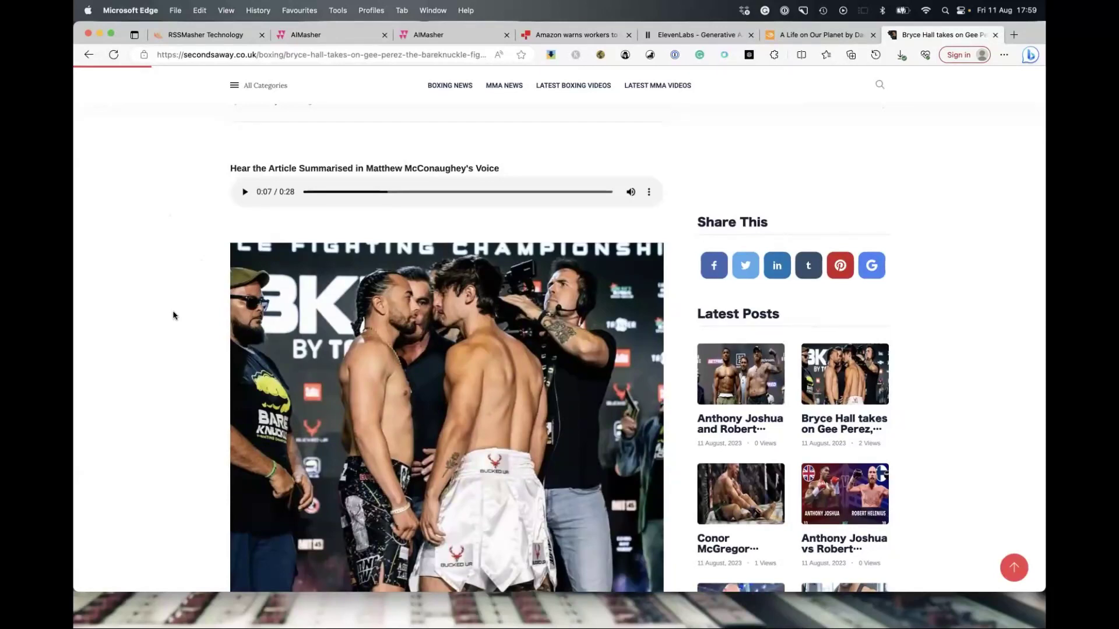
click(205, 35)
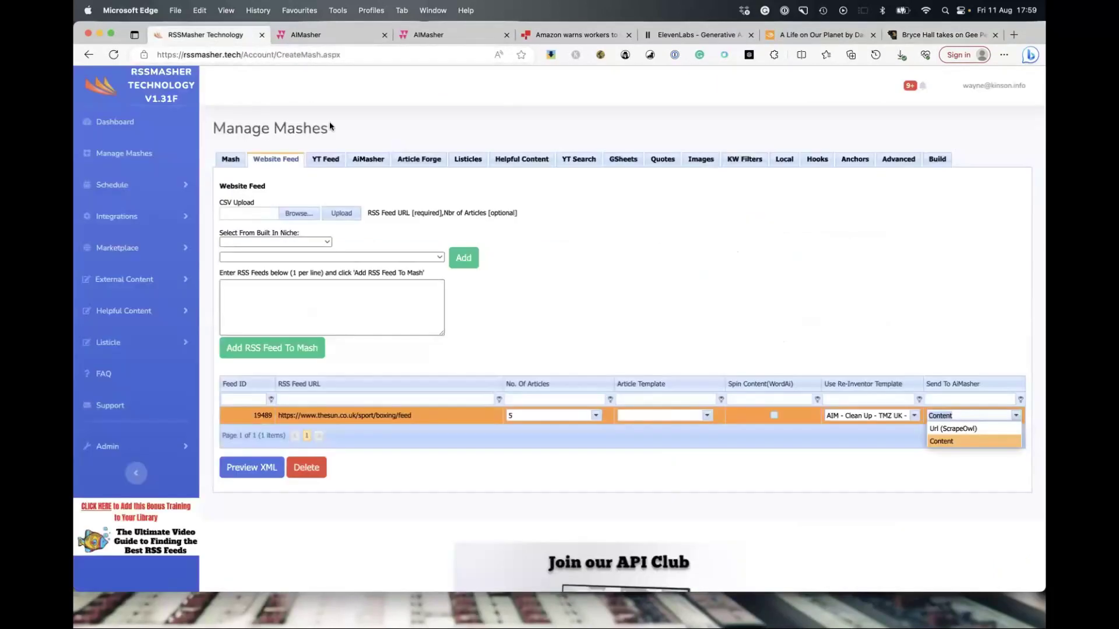
Review the mash's Advanced remove/replace settings, then return to the Bryce Hall article
click(898, 159)
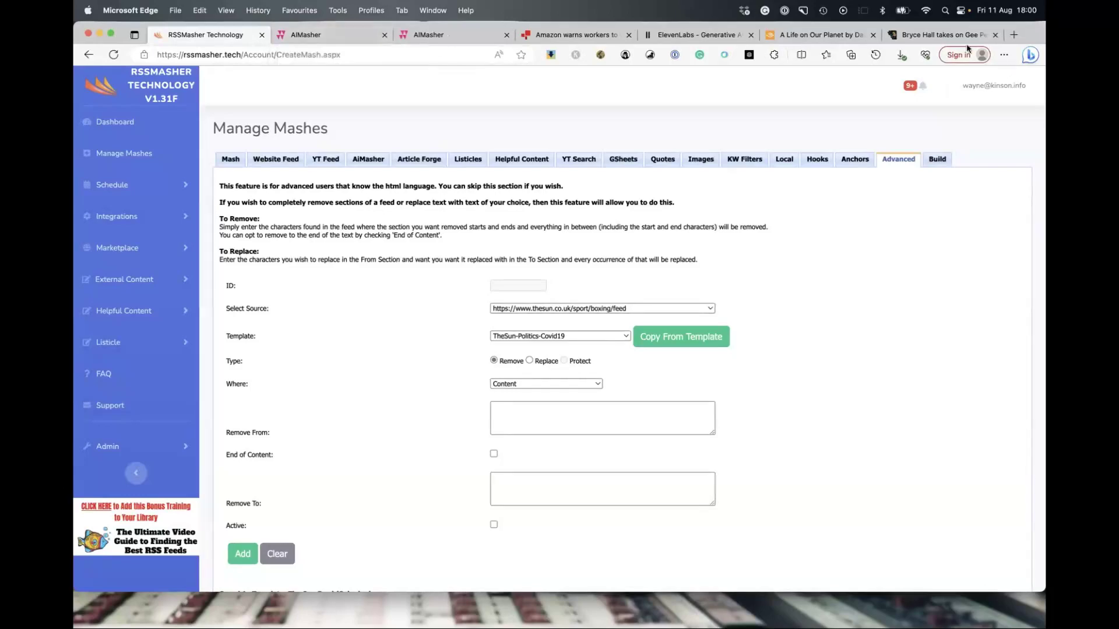
click(933, 34)
scroll(381, 265, down, 10)
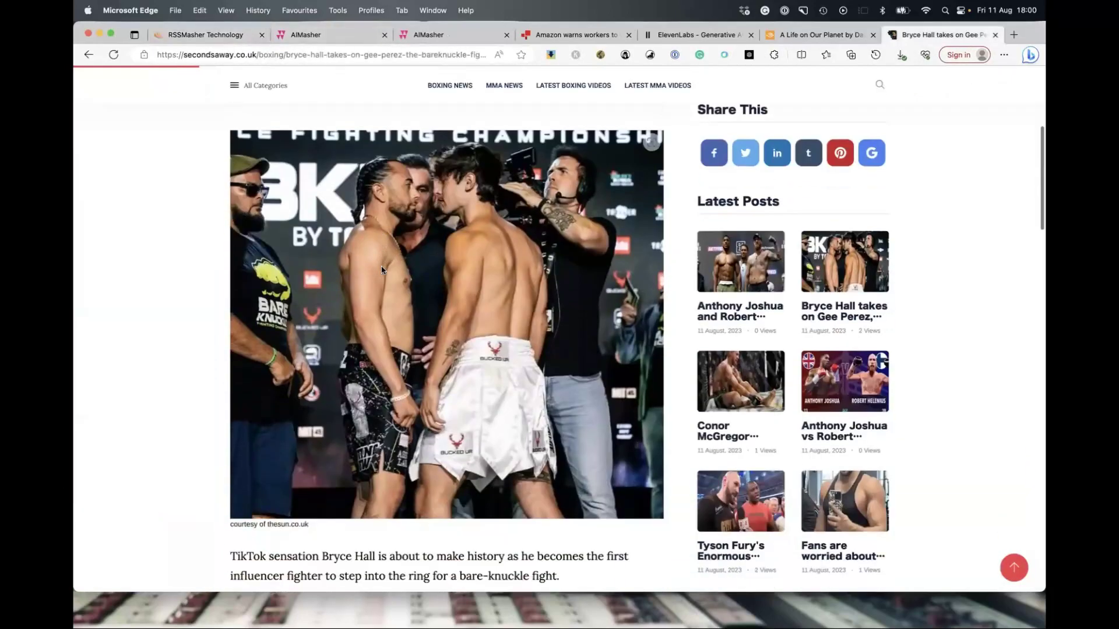
Scroll through the Bryce Hall article and go back to the Seconds Away homepage
scroll(384, 261, down, 12)
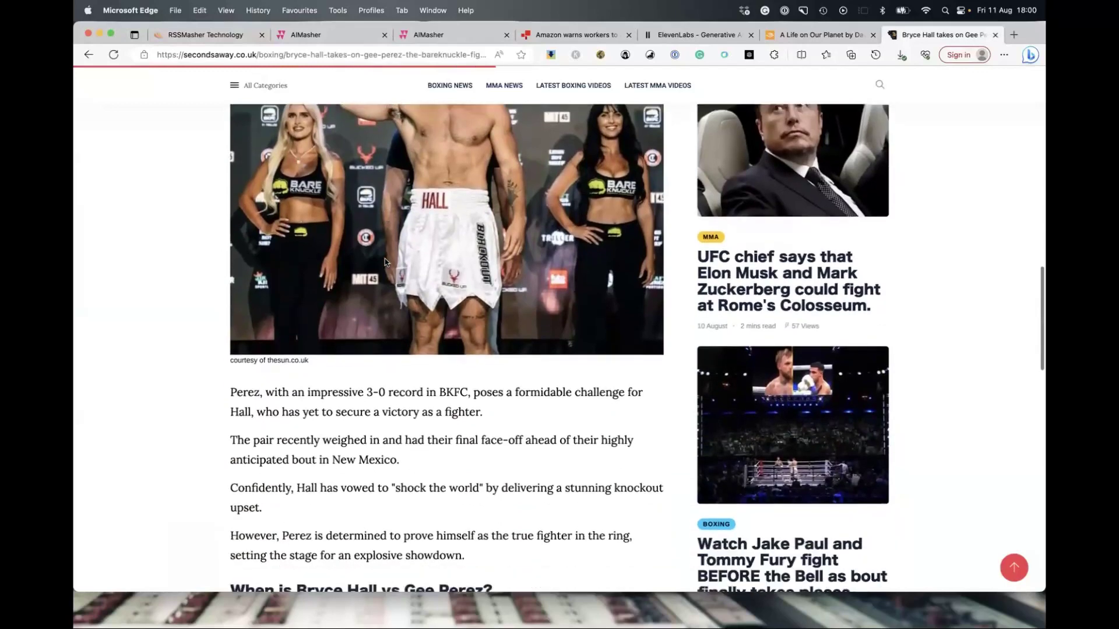
scroll(384, 262, down, 5)
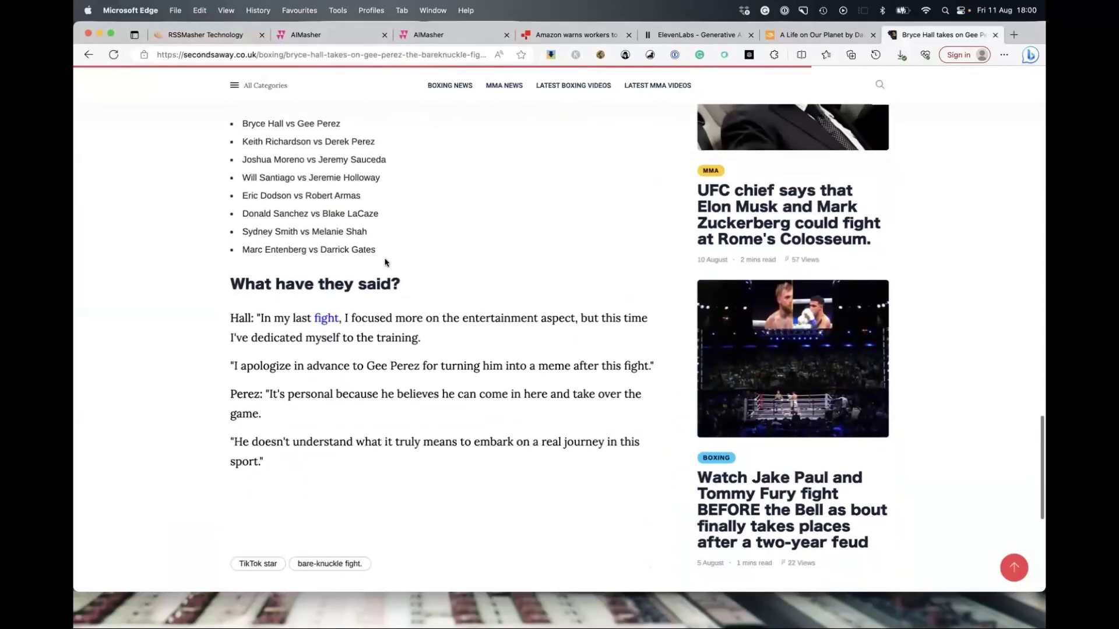
scroll(291, 222, up, 6)
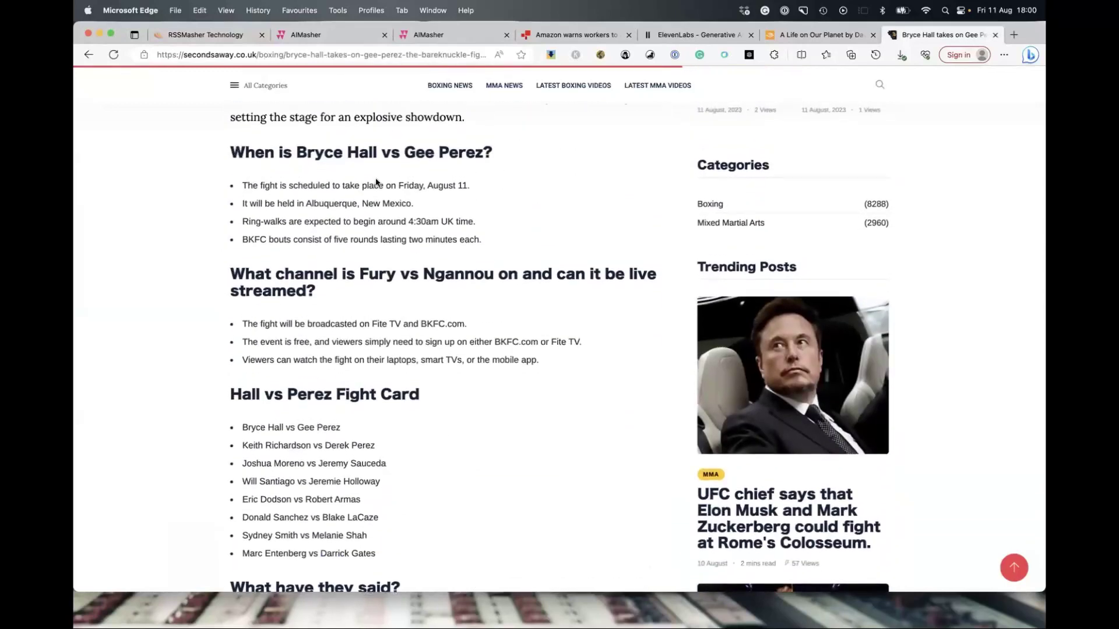
scroll(363, 239, down, 2)
scroll(362, 239, down, 8)
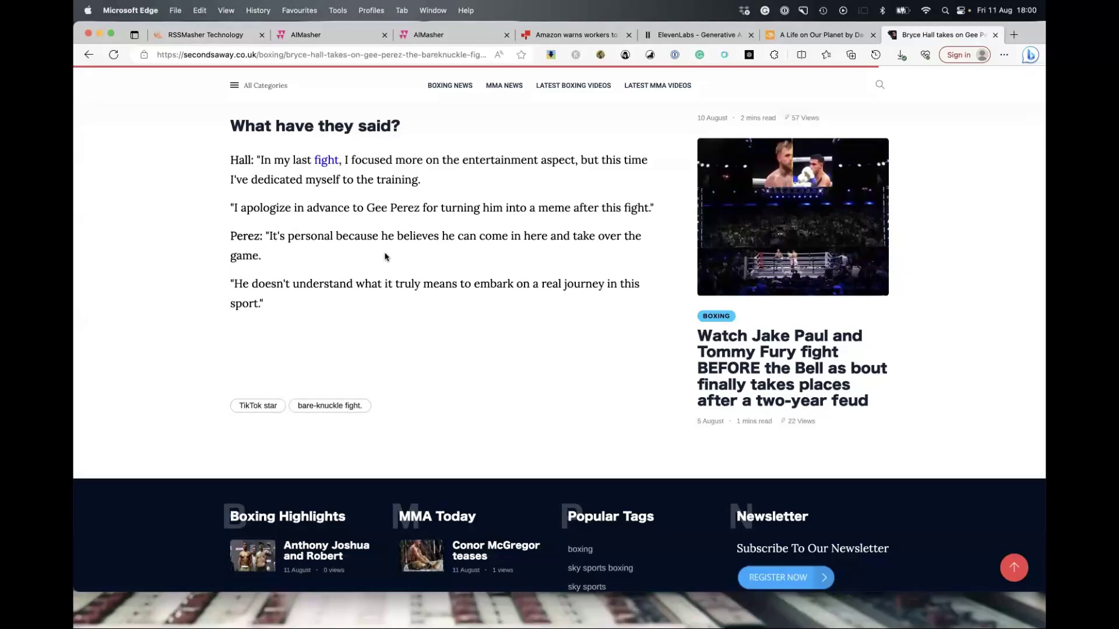
scroll(385, 257, up, 10)
click(561, 123)
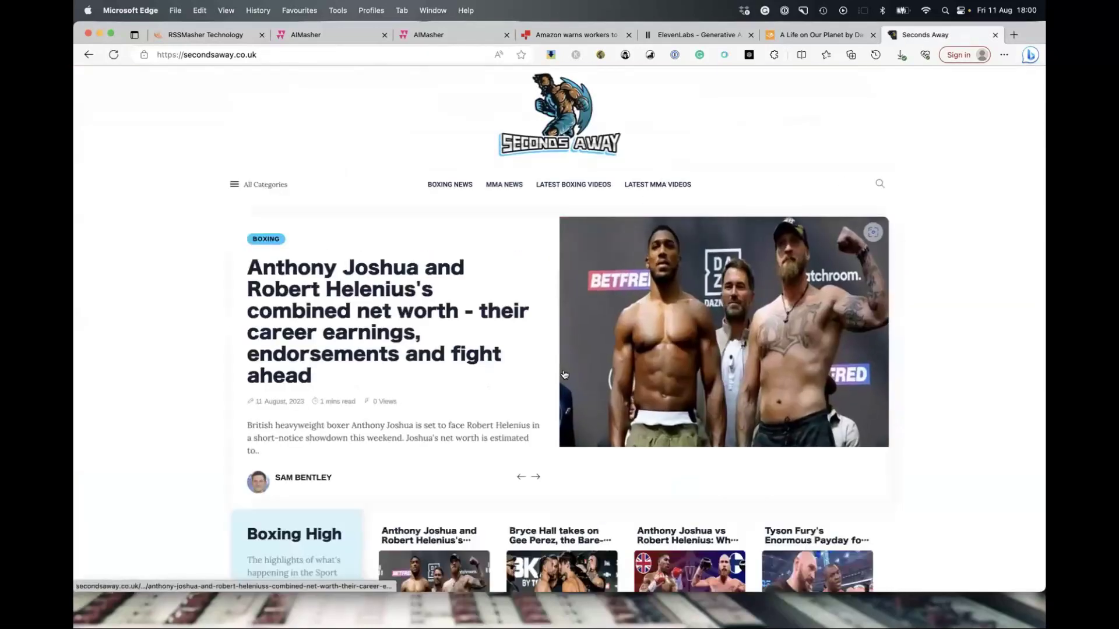
Advance the featured slider twice and open the Conor McGregor article
click(537, 478)
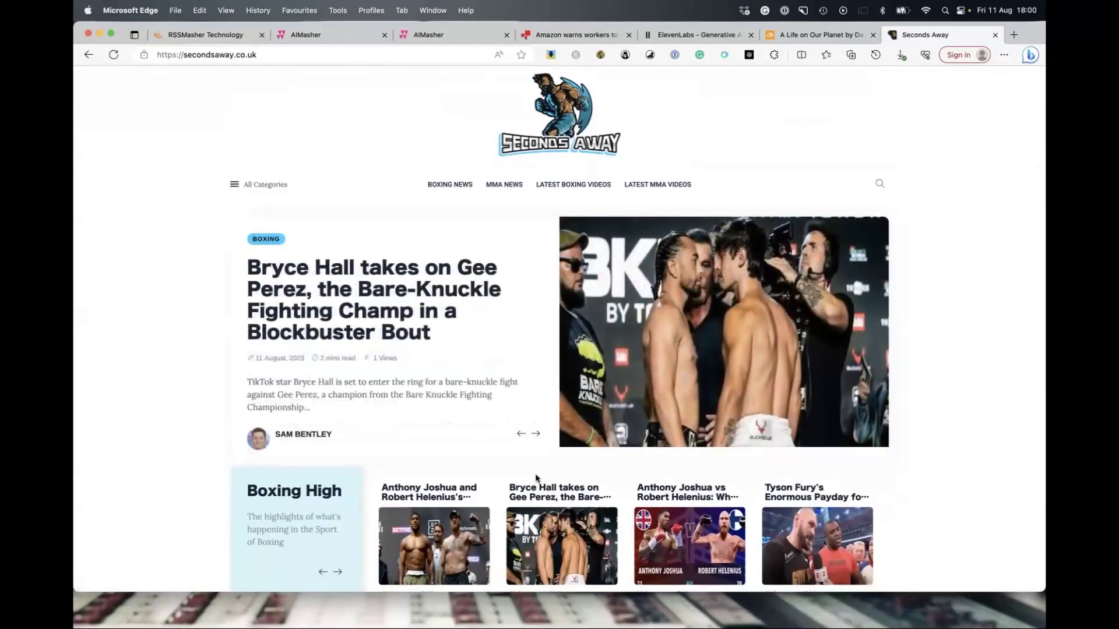
click(535, 434)
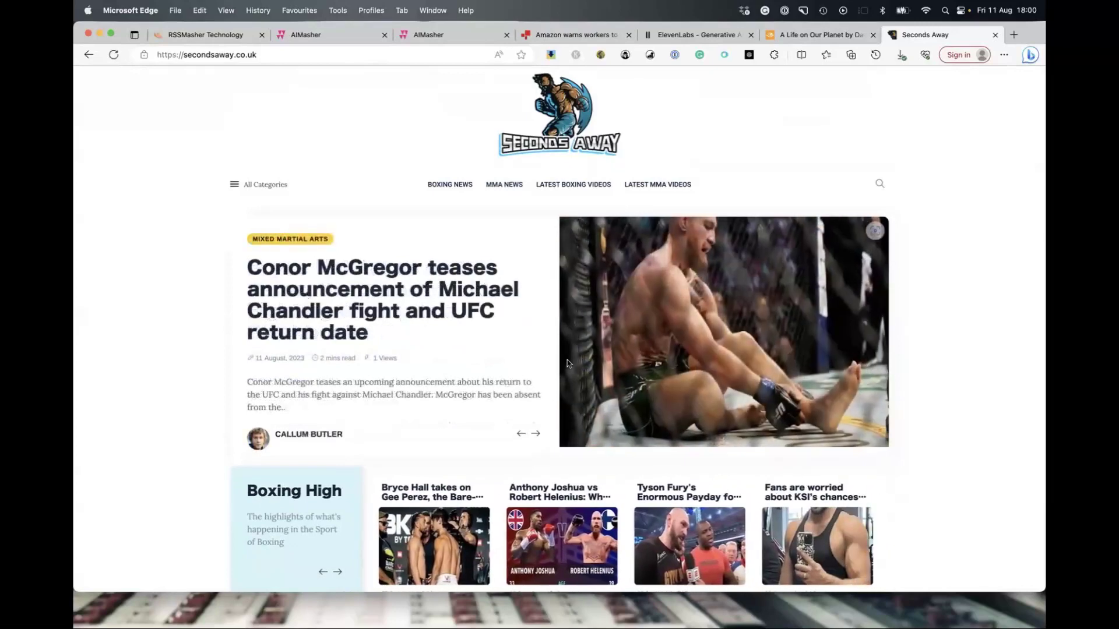
click(317, 276)
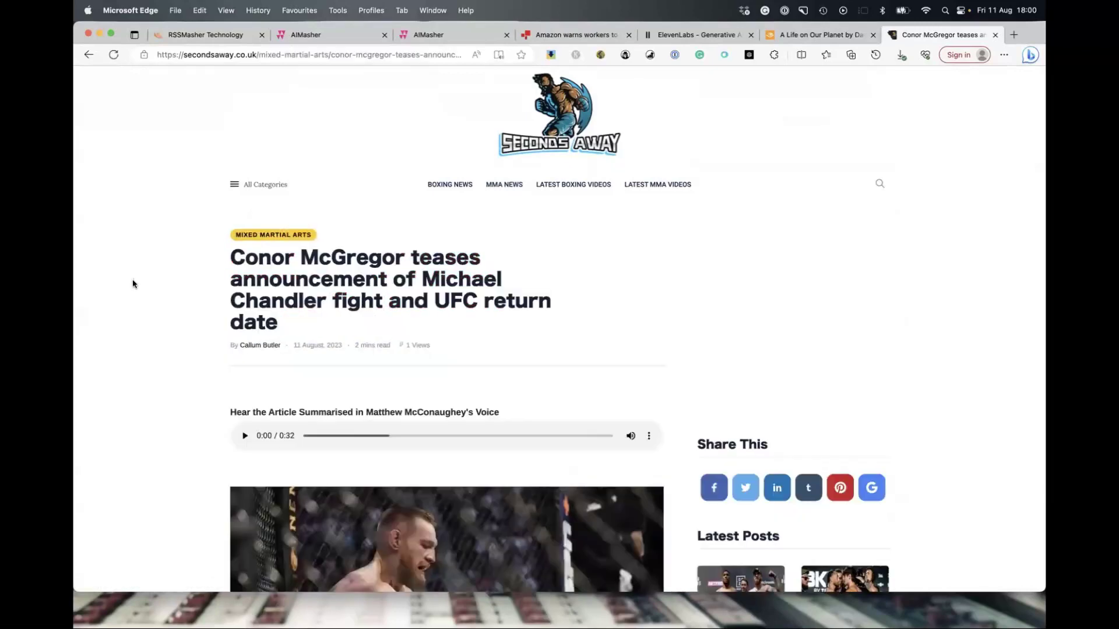
scroll(131, 278, down, 10)
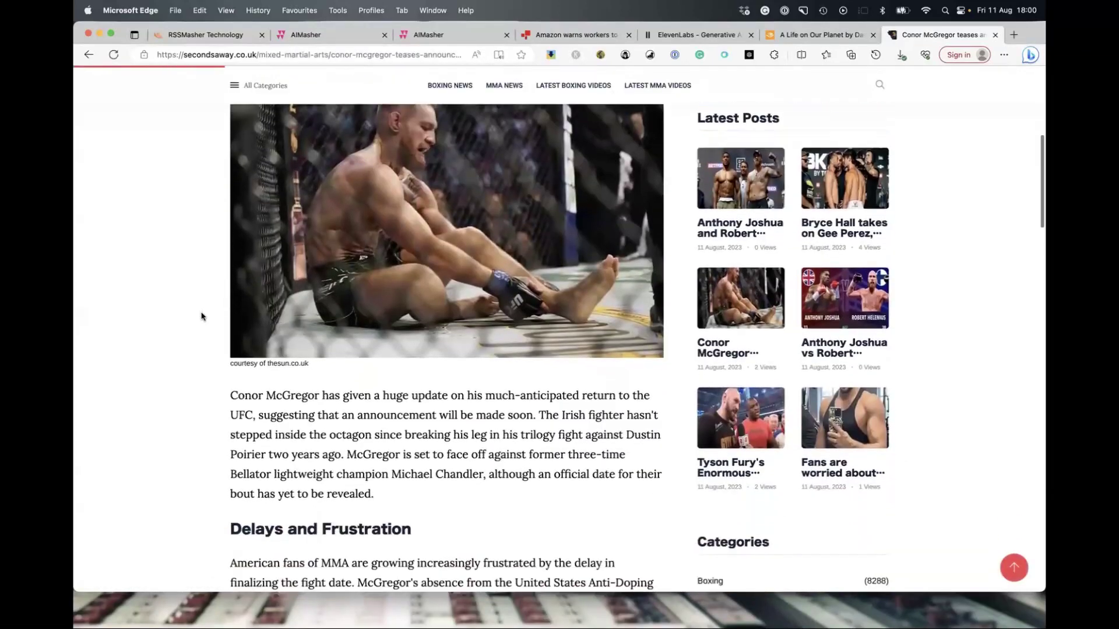
Read through the McGregor article, then switch to AiMasher's list of 11 templates
drag(321, 363, 184, 366)
scroll(184, 366, down, 10)
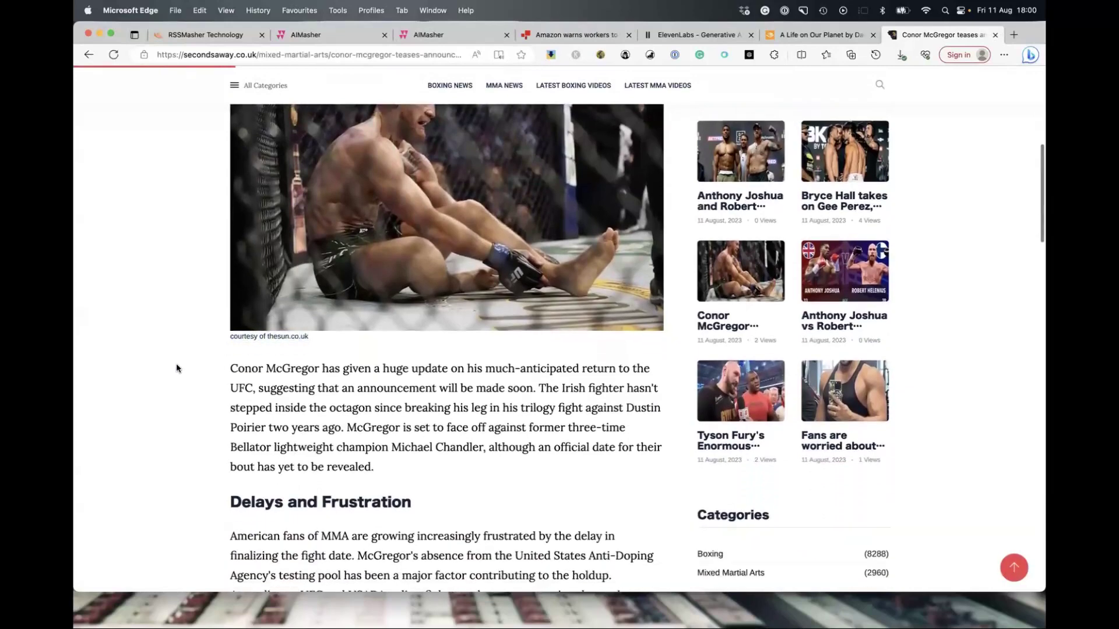
scroll(177, 369, down, 7)
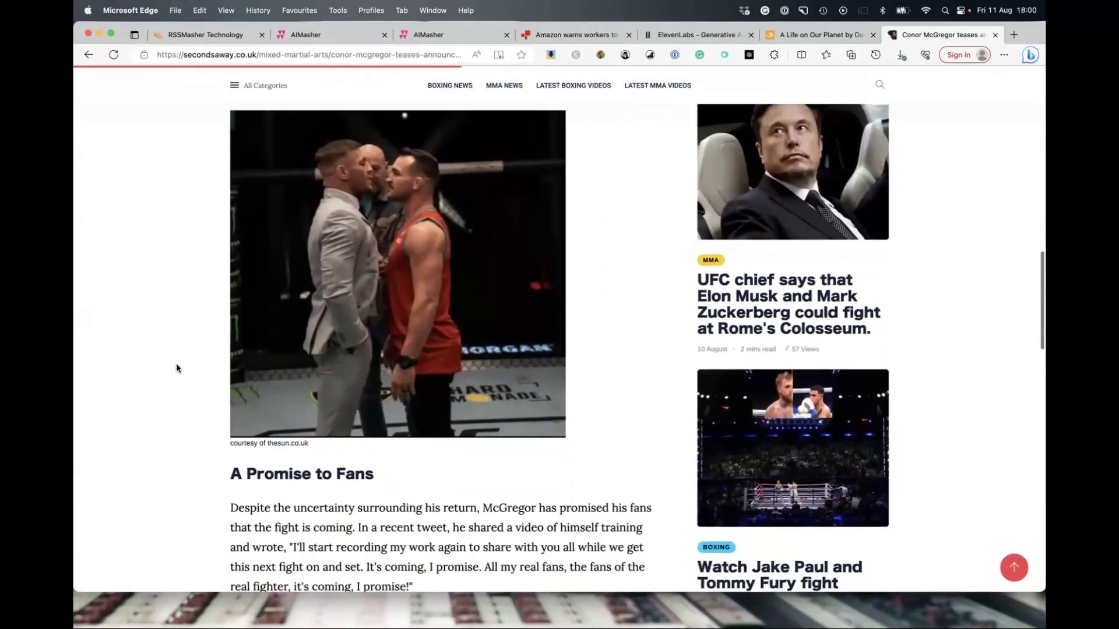
scroll(179, 336, down, 4)
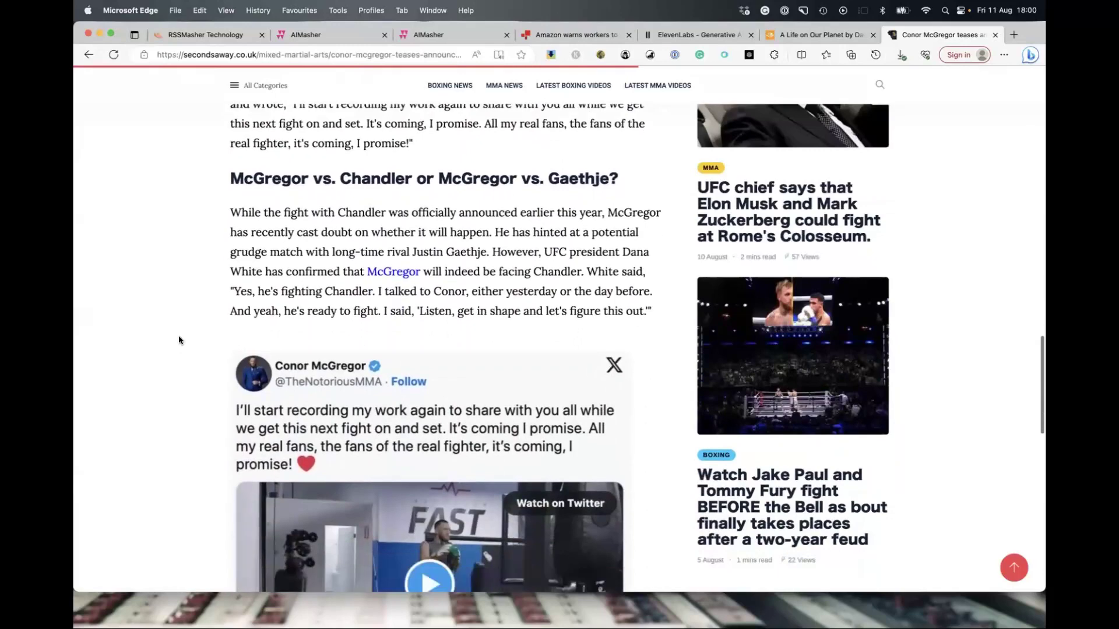
scroll(179, 336, up, 2)
scroll(178, 336, up, 1)
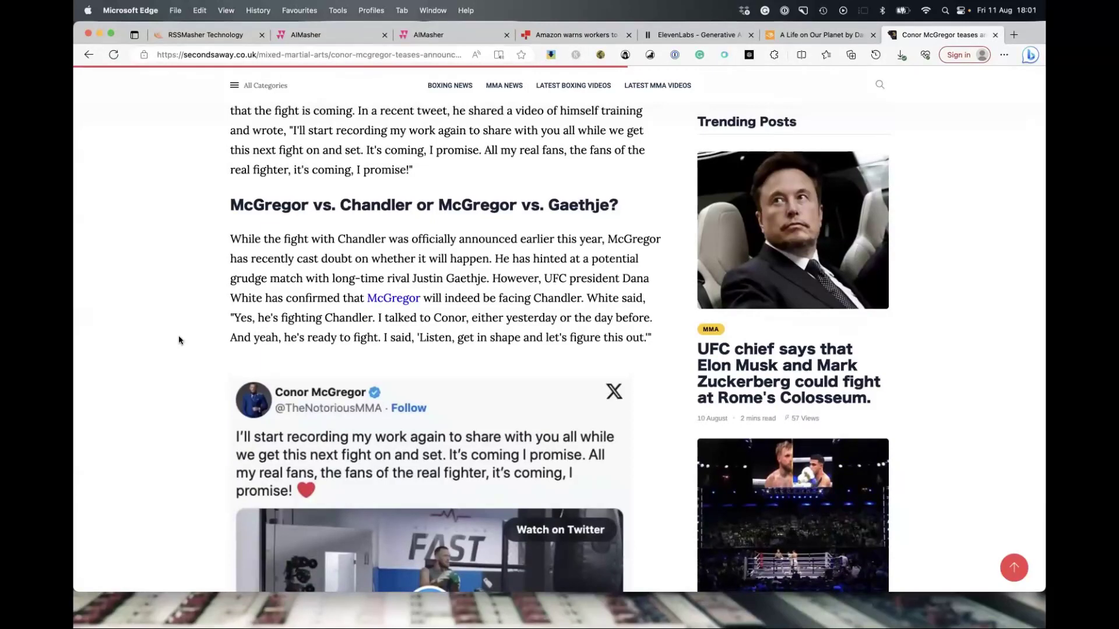
scroll(178, 334, down, 5)
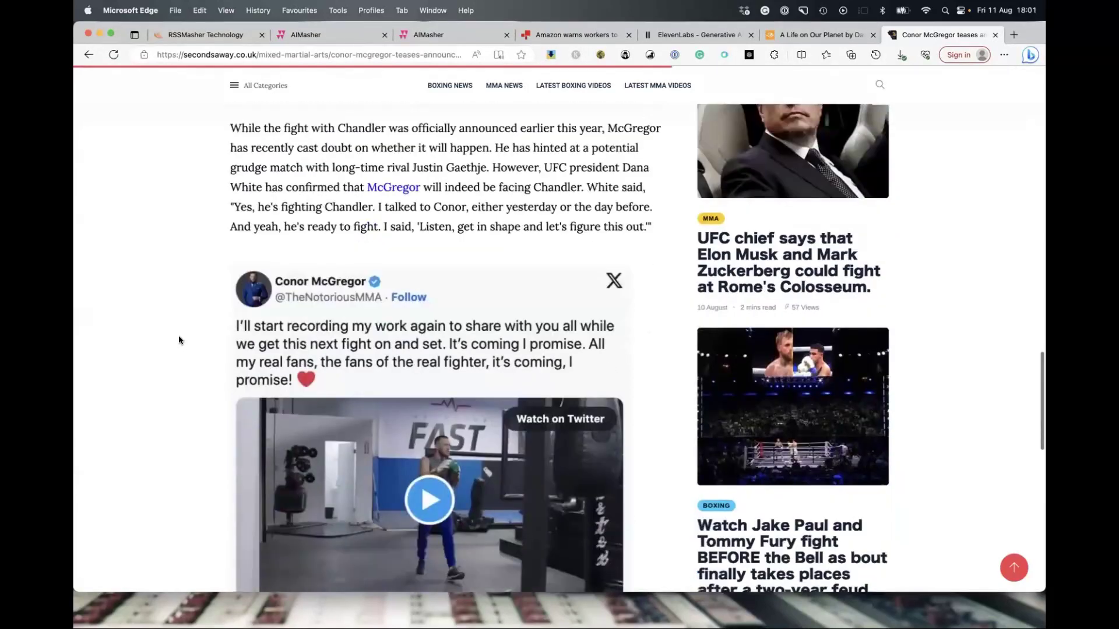
scroll(178, 336, up, 15)
scroll(188, 341, up, 4)
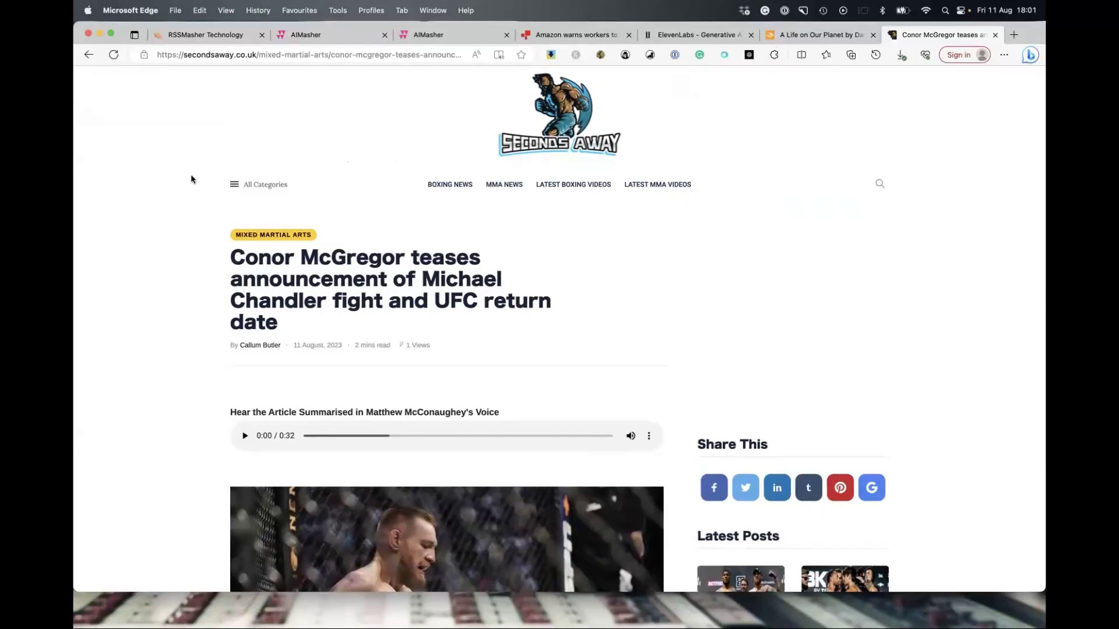
click(328, 36)
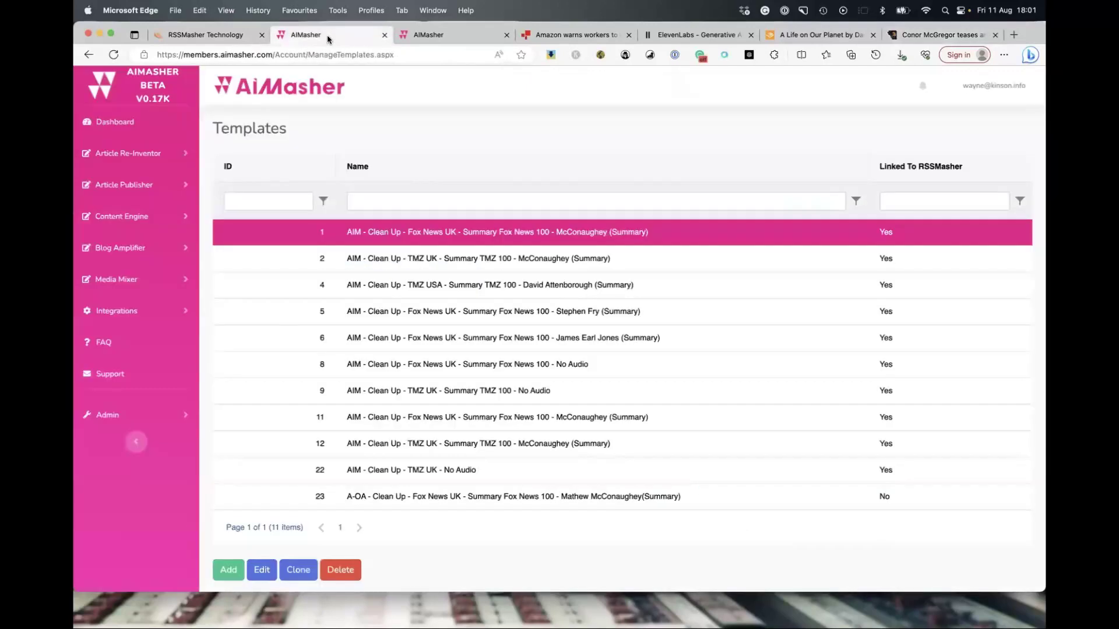
Check AiMasher's Article Re-Inventor Build Article log of Sun sport URLs, then return to RSSMasher
click(133, 156)
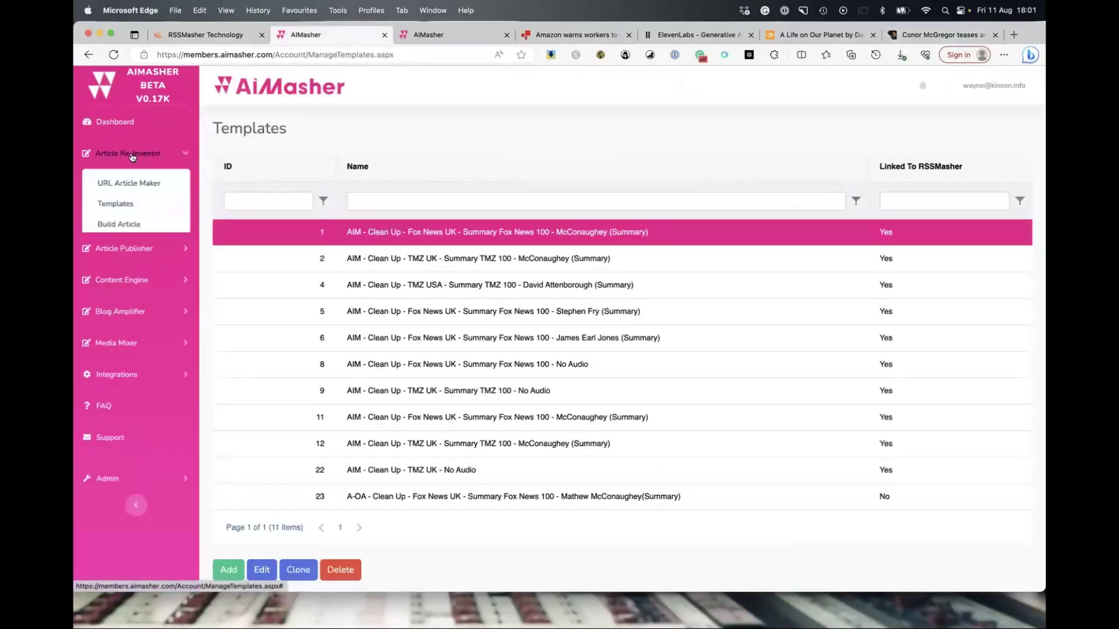
click(133, 225)
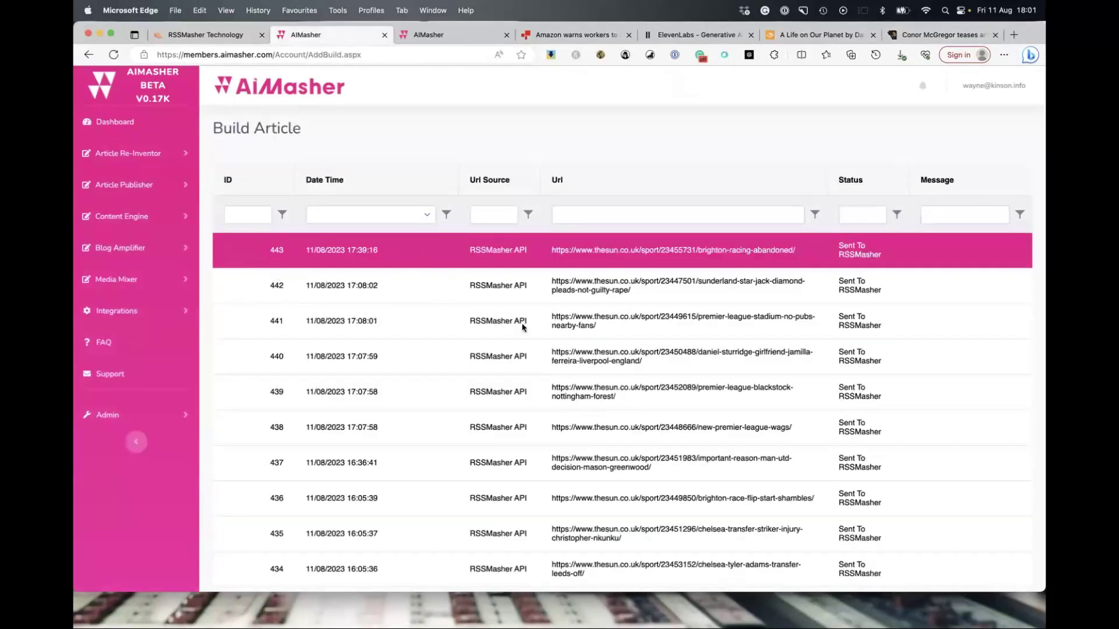
scroll(500, 320, down, 2)
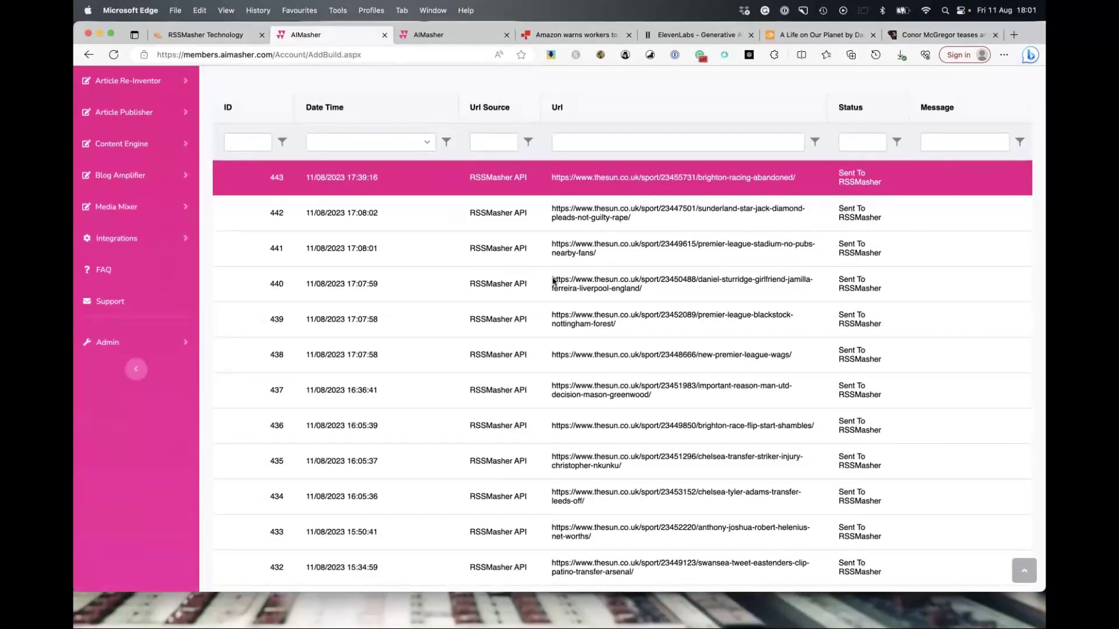
scroll(554, 282, down, 1)
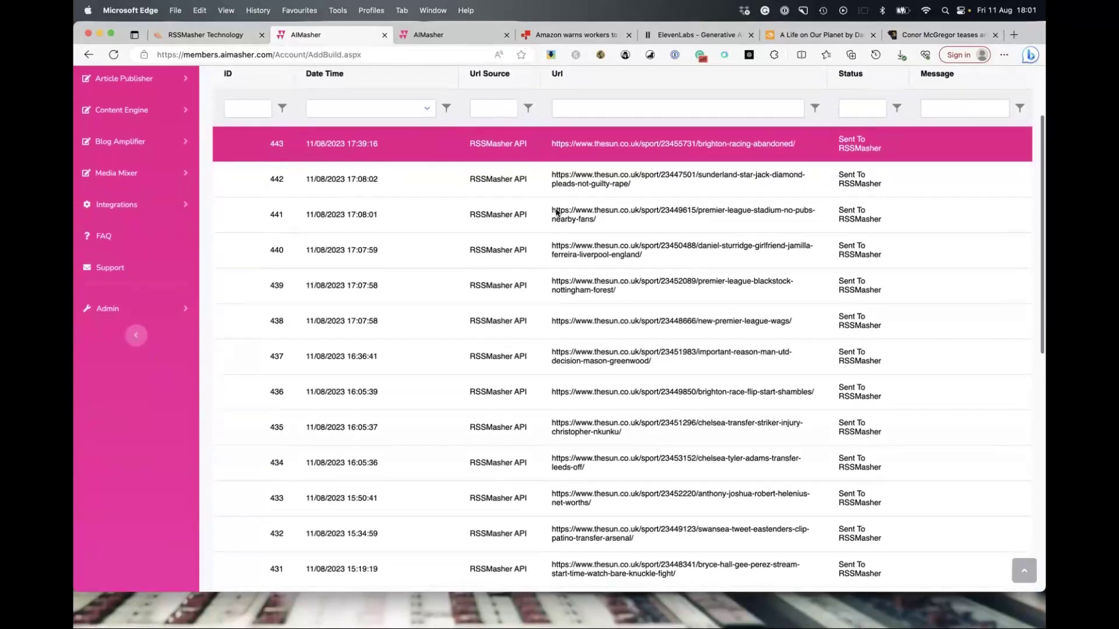
scroll(556, 212, down, 10)
key(ctrl+shift+Tab)
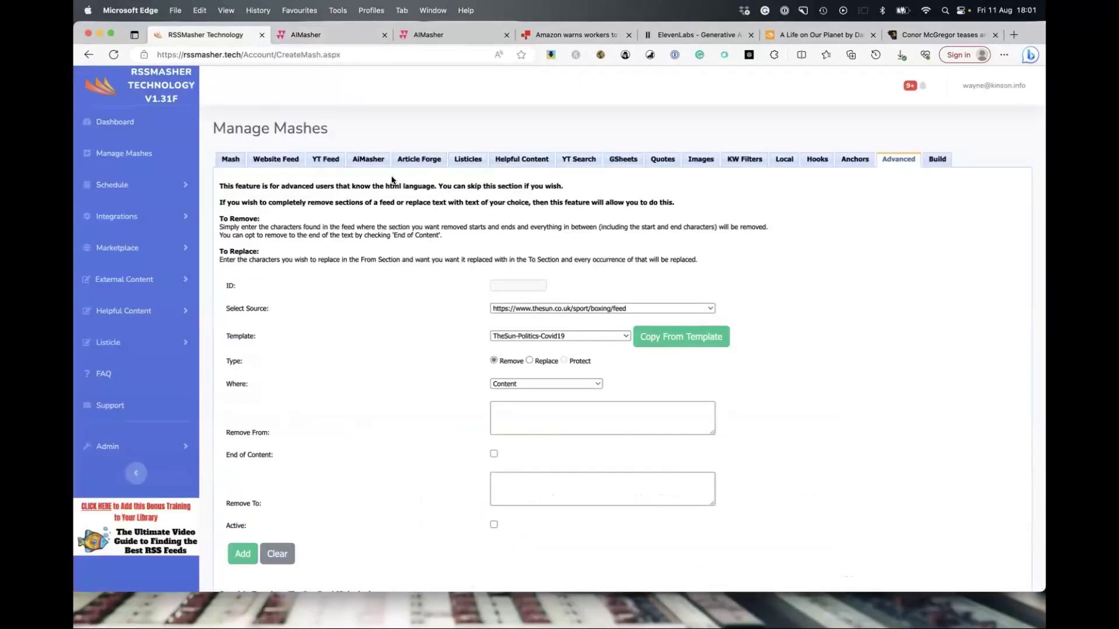
Show the Sun boxing feed's Website Feed settings, then view the McGregor article's 0:32 summary
click(274, 160)
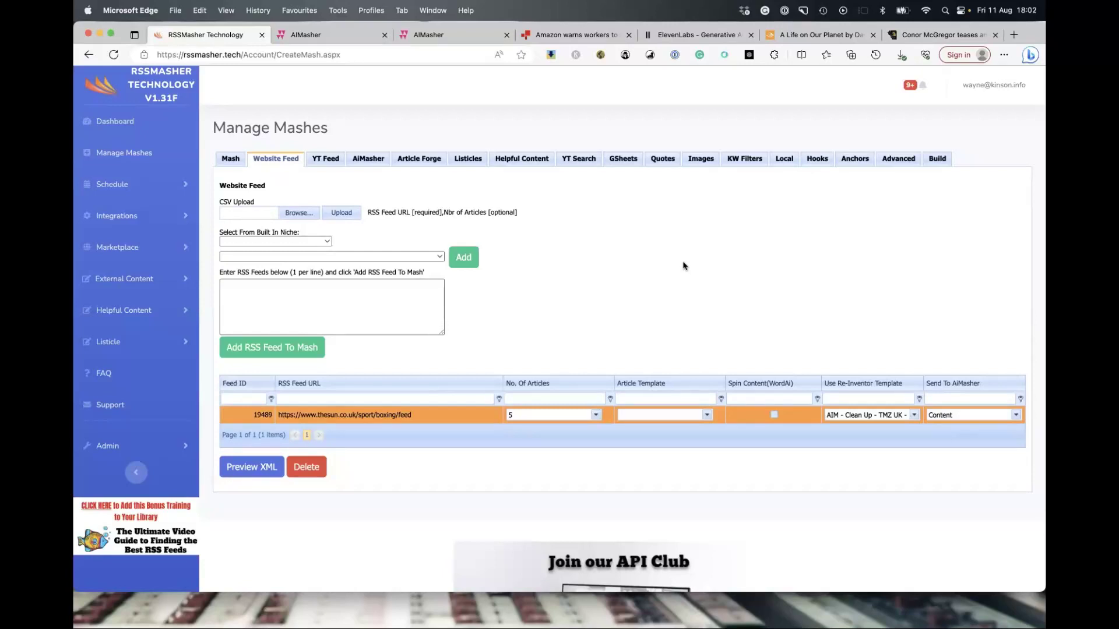
click(937, 35)
scroll(453, 296, down, 15)
scroll(453, 296, up, 15)
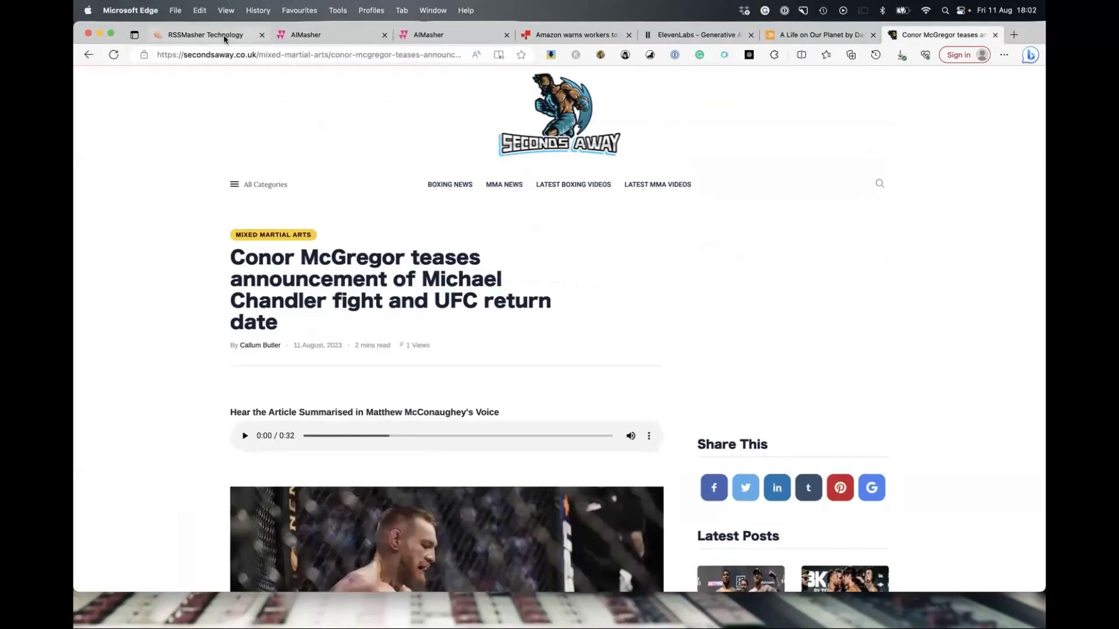
Return to the RSSMasher Technology tab for the mash's website feed settings
key(super+1)
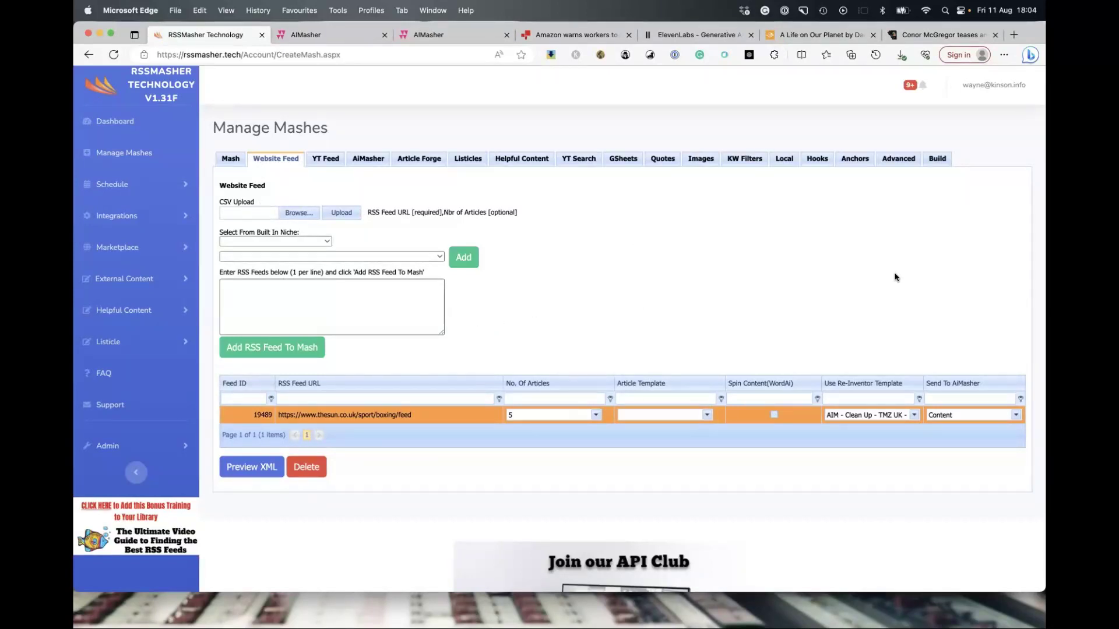
Show the Sun boxing feed's Advanced remove/replace settings and review its saved remove rules
click(896, 161)
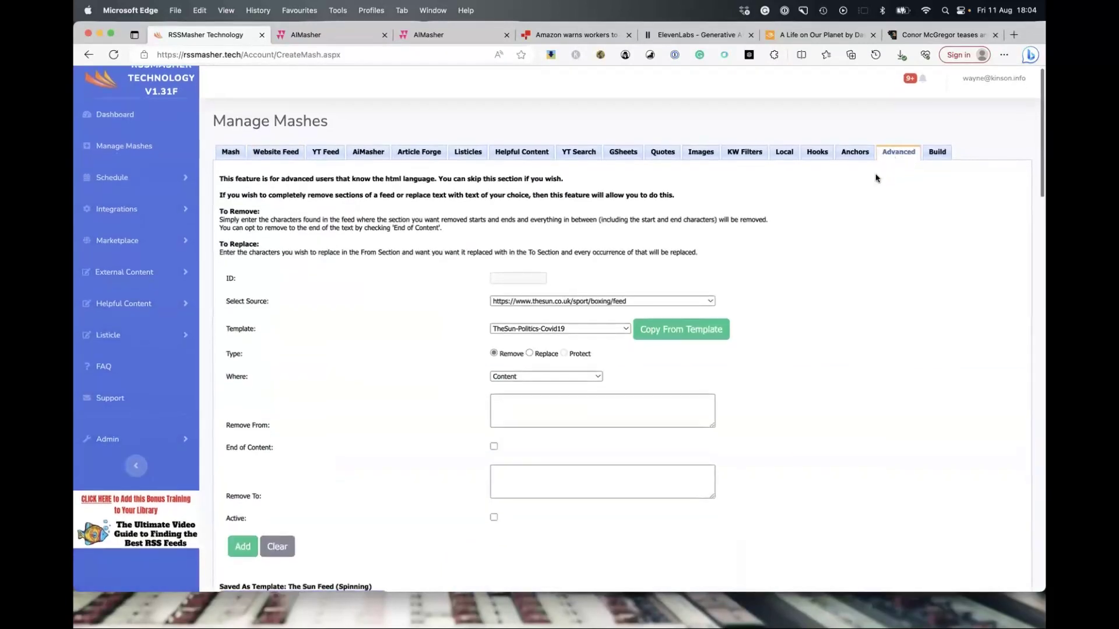
scroll(814, 286, down, 2)
scroll(814, 286, down, 10)
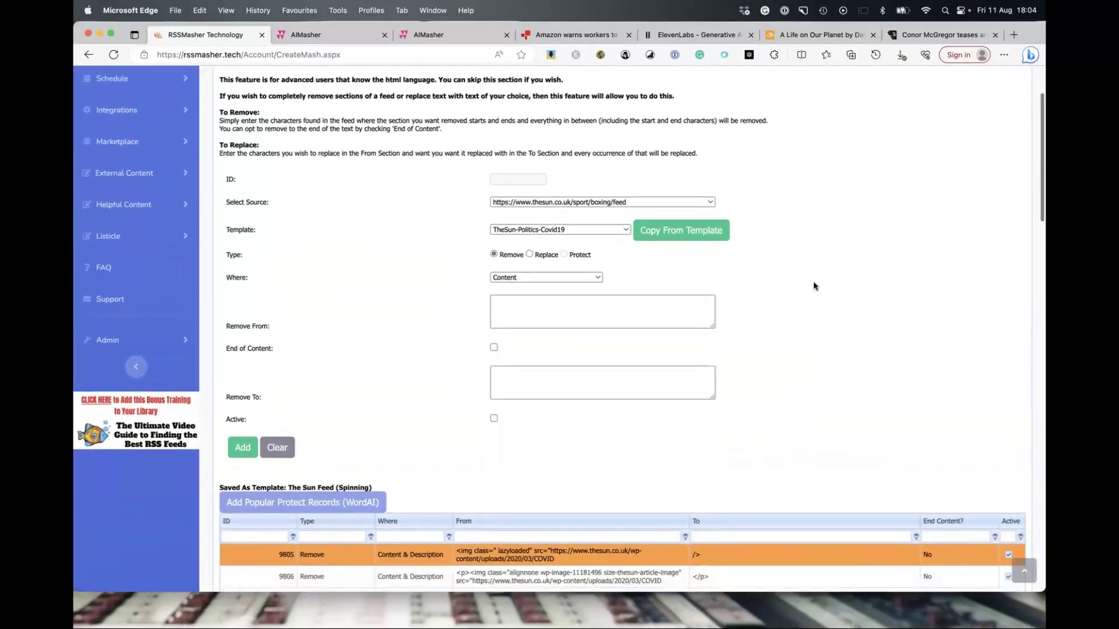
scroll(814, 286, down, 5)
scroll(812, 285, up, 20)
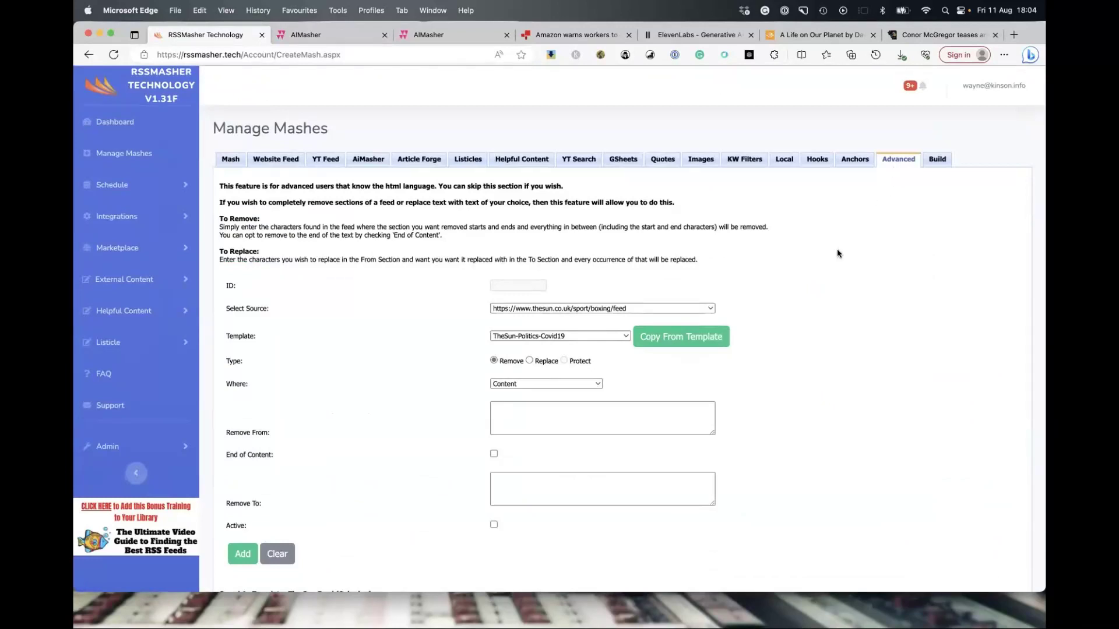
scroll(827, 304, down, 3)
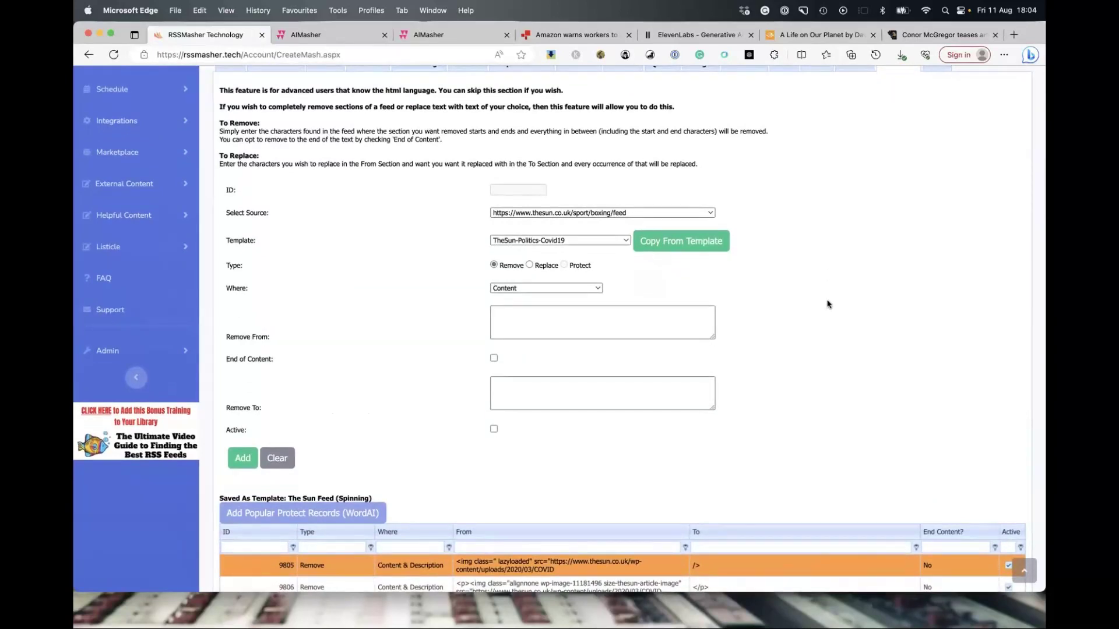
scroll(788, 364, down, 1)
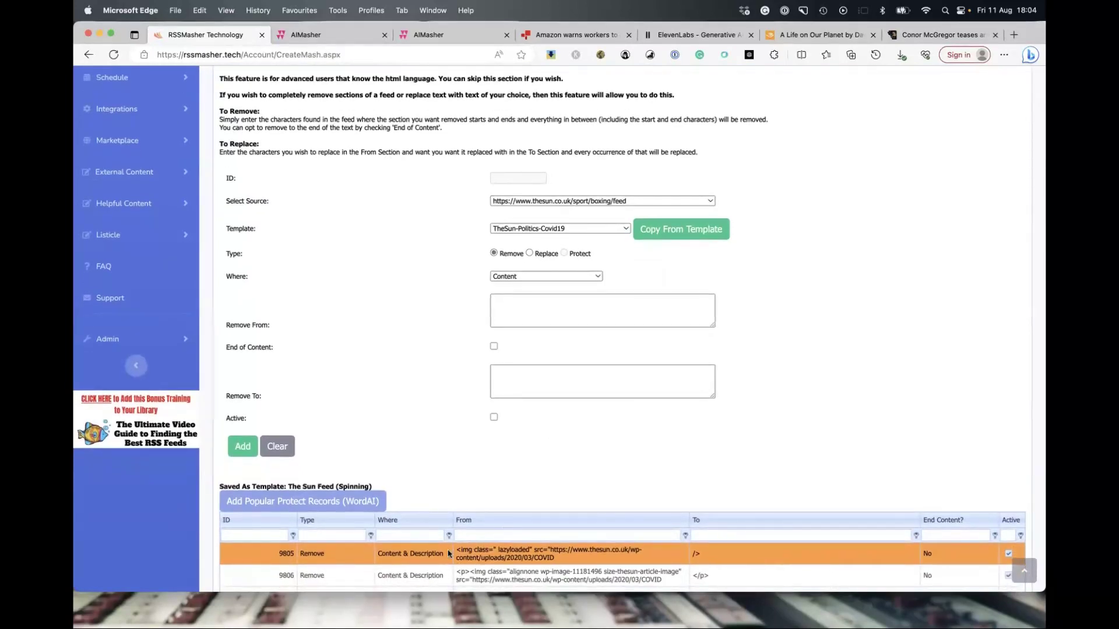
scroll(809, 229, up, 5)
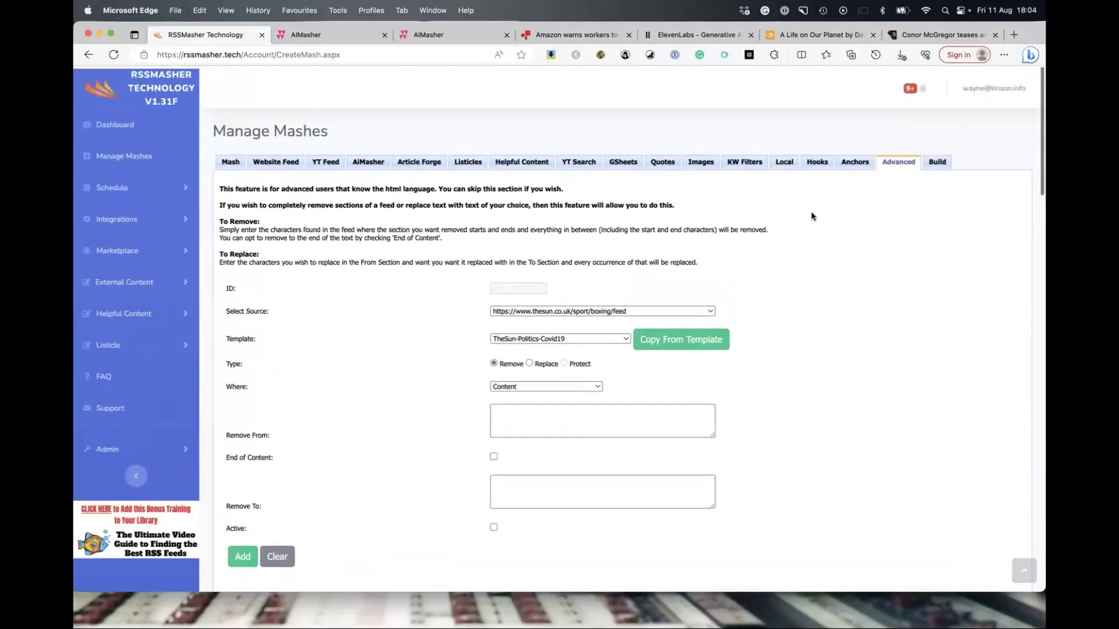
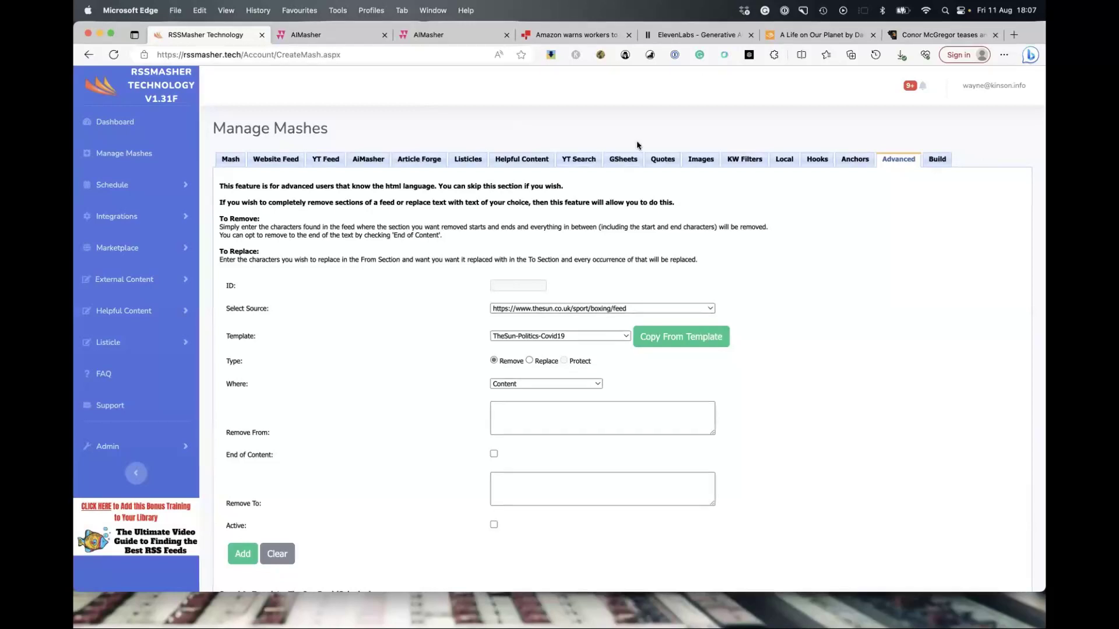
Return to the RSSMasher dashboard listing 149 mashes and 708086 social posts
click(115, 123)
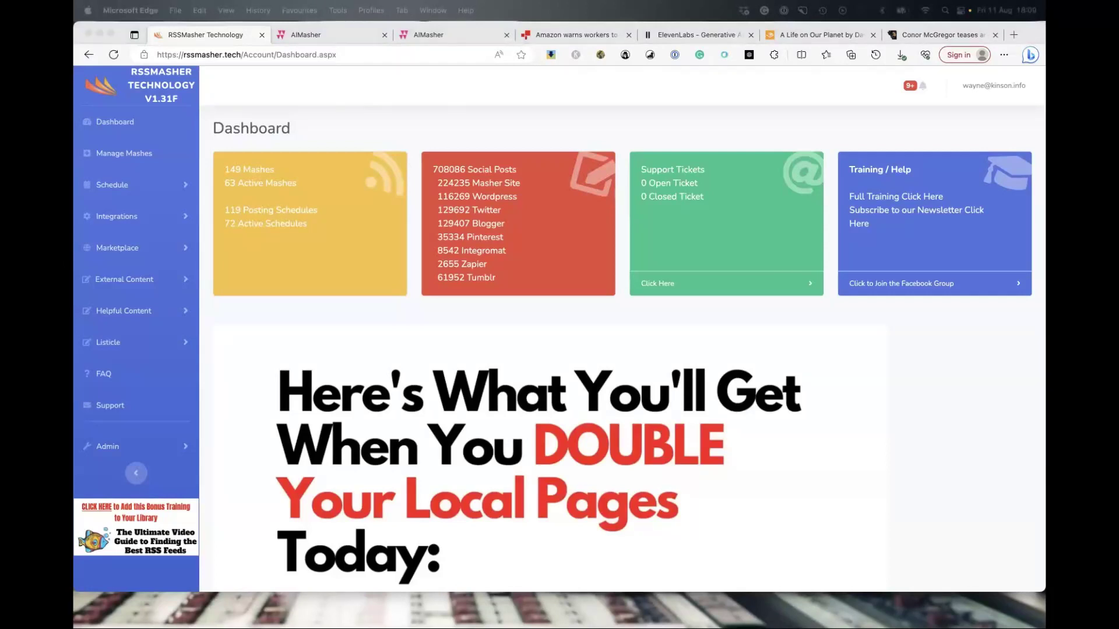
Open article 7682, 'Amazon warns US staff over office attendance', from AiMasher's My Articles
click(350, 36)
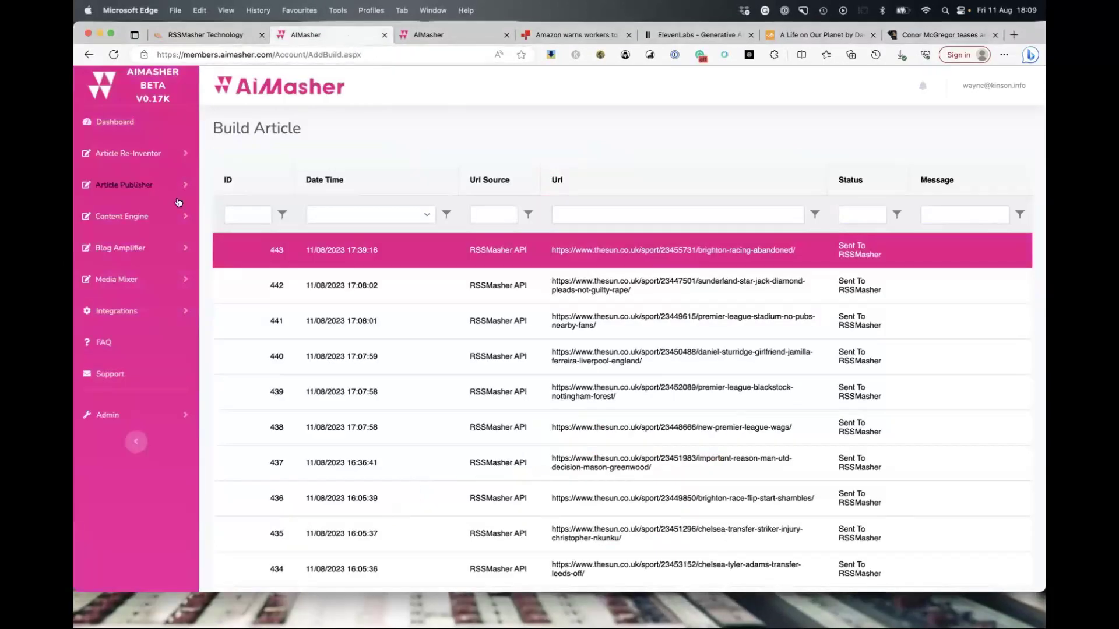
click(114, 189)
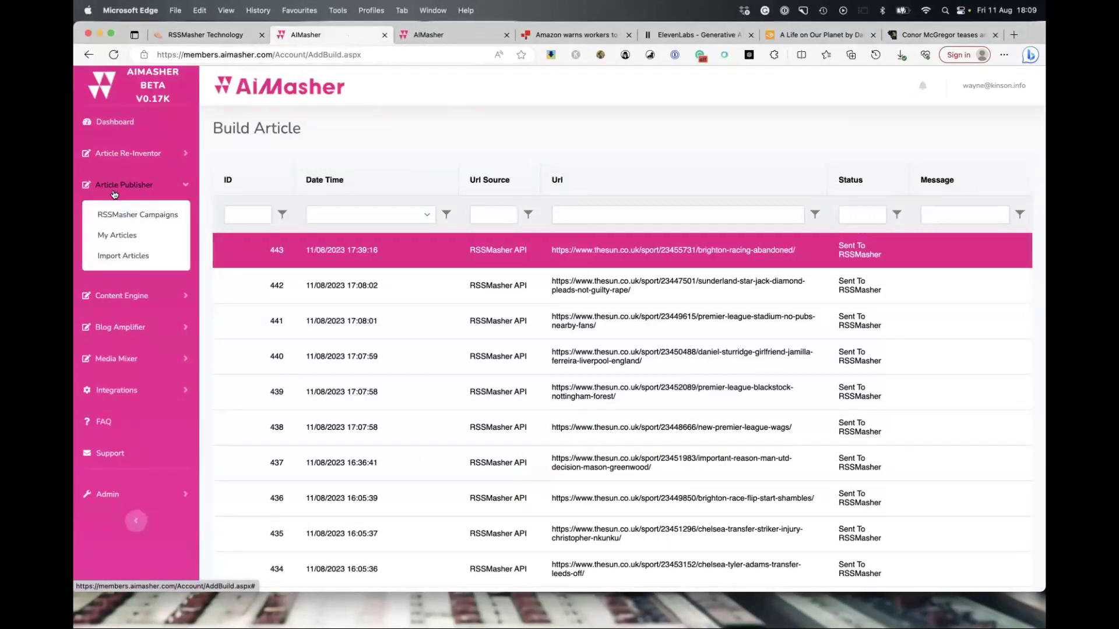
click(115, 236)
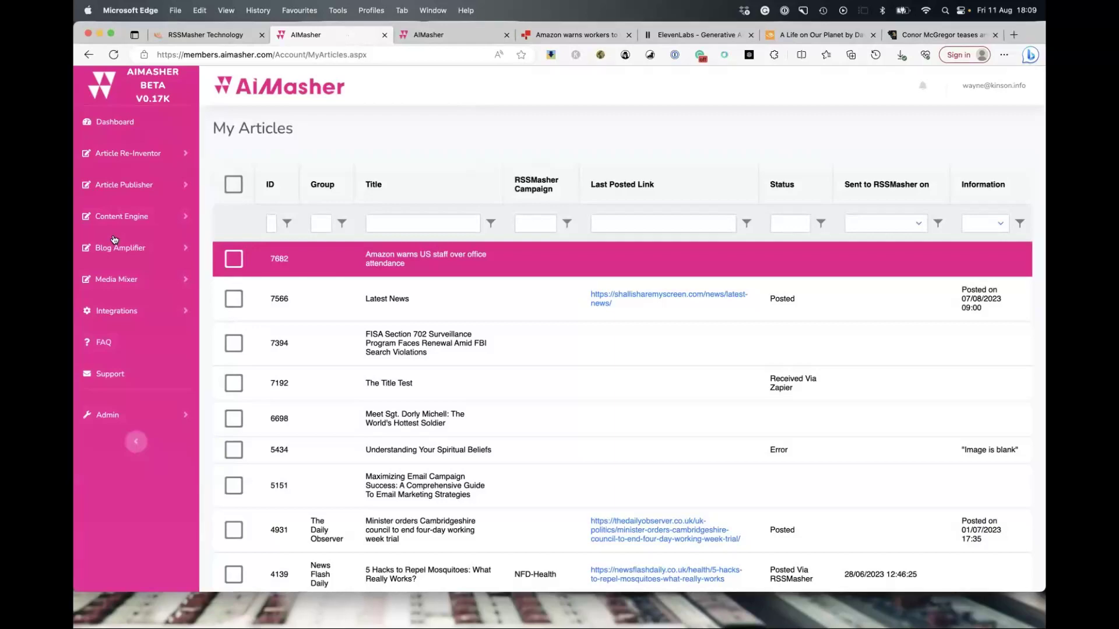
scroll(353, 234, up, 15)
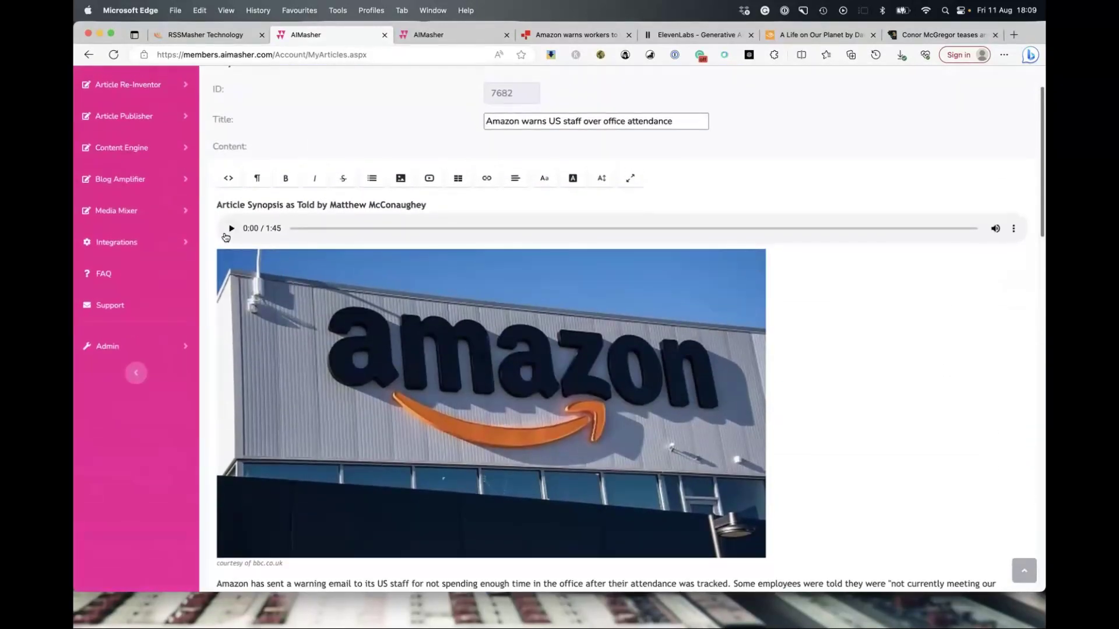
scroll(306, 281, down, 15)
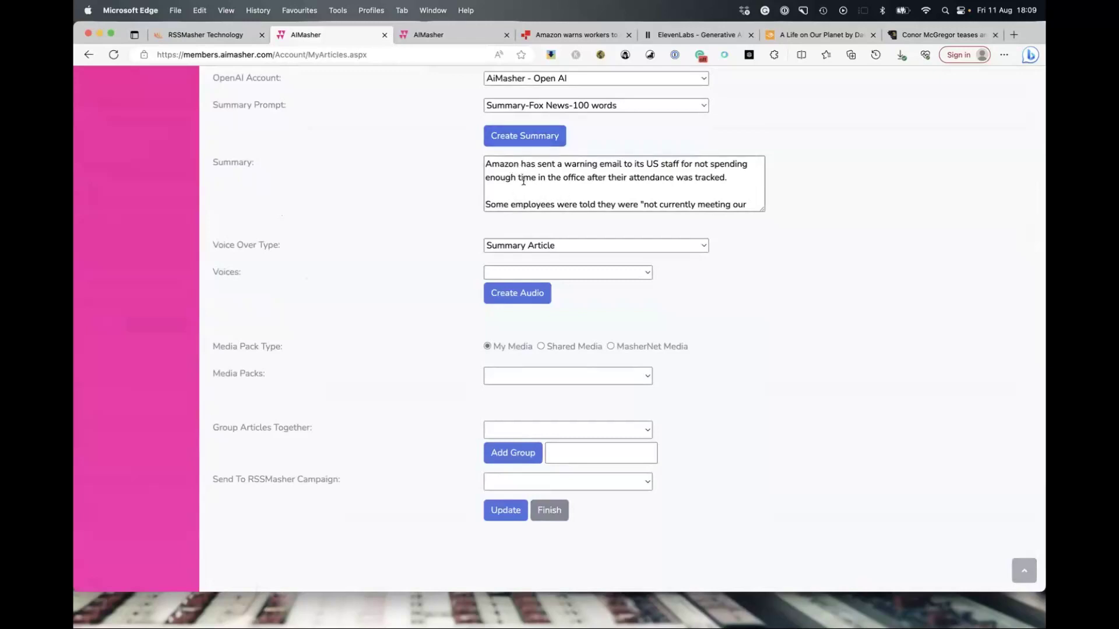
Choose David Attenborough as narrator voice and create the summary audio
click(627, 276)
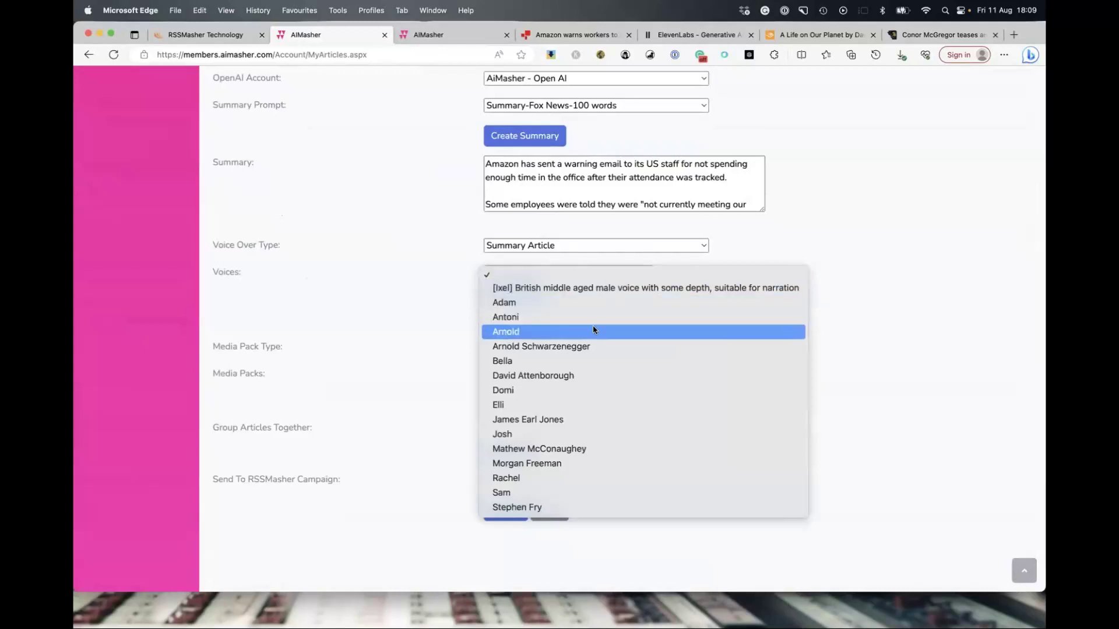
click(596, 377)
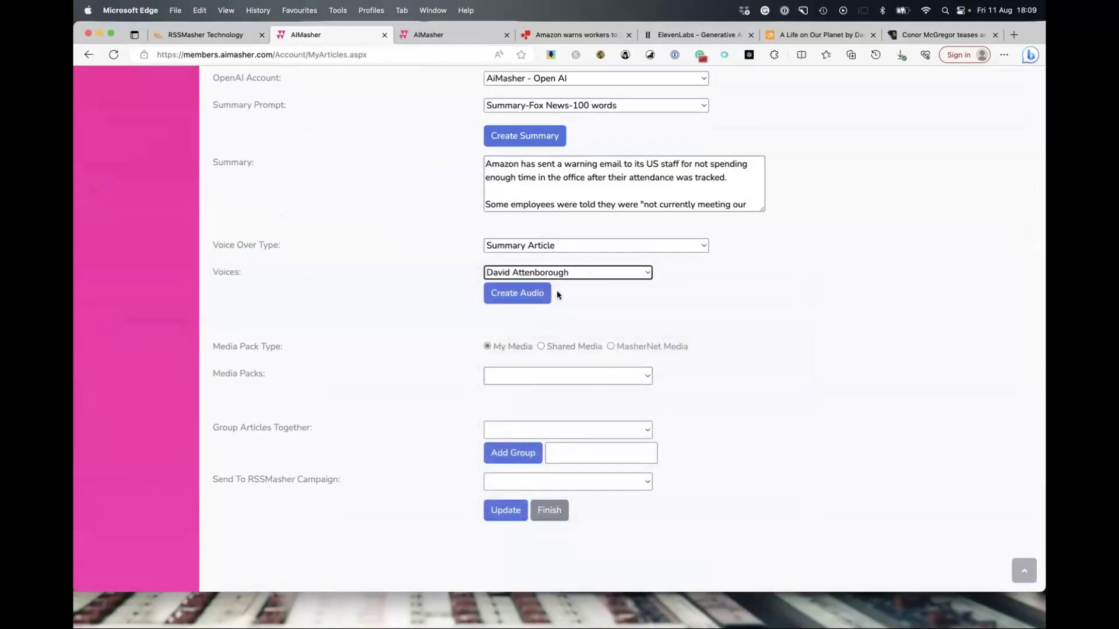
click(513, 293)
Select the MP3 URL listed in the article's audio table
scroll(424, 281, down, 5)
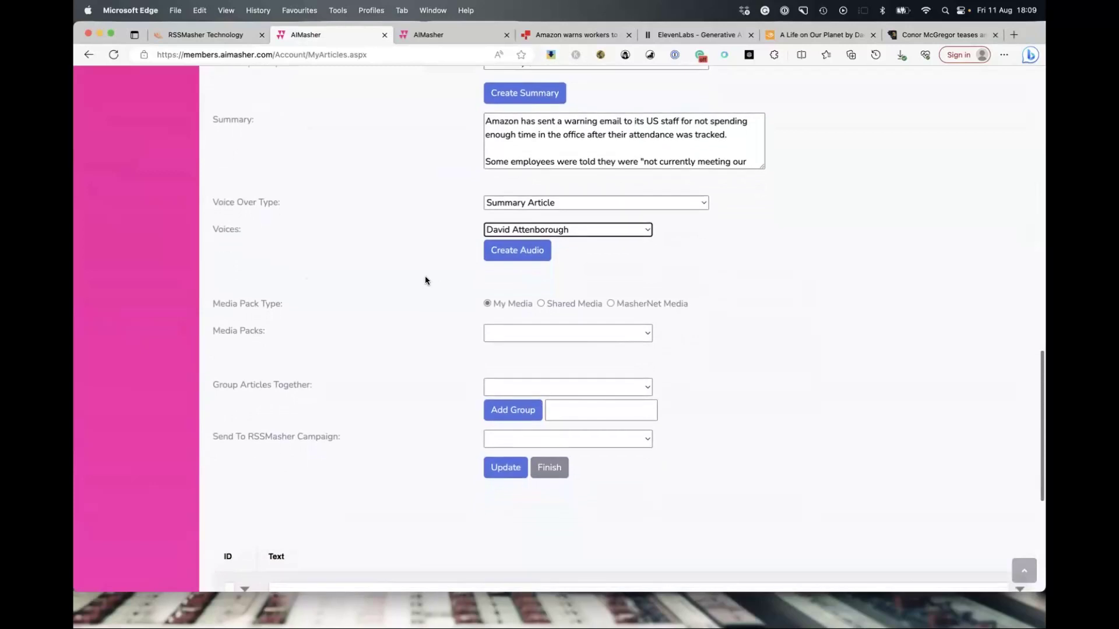
scroll(425, 280, down, 1)
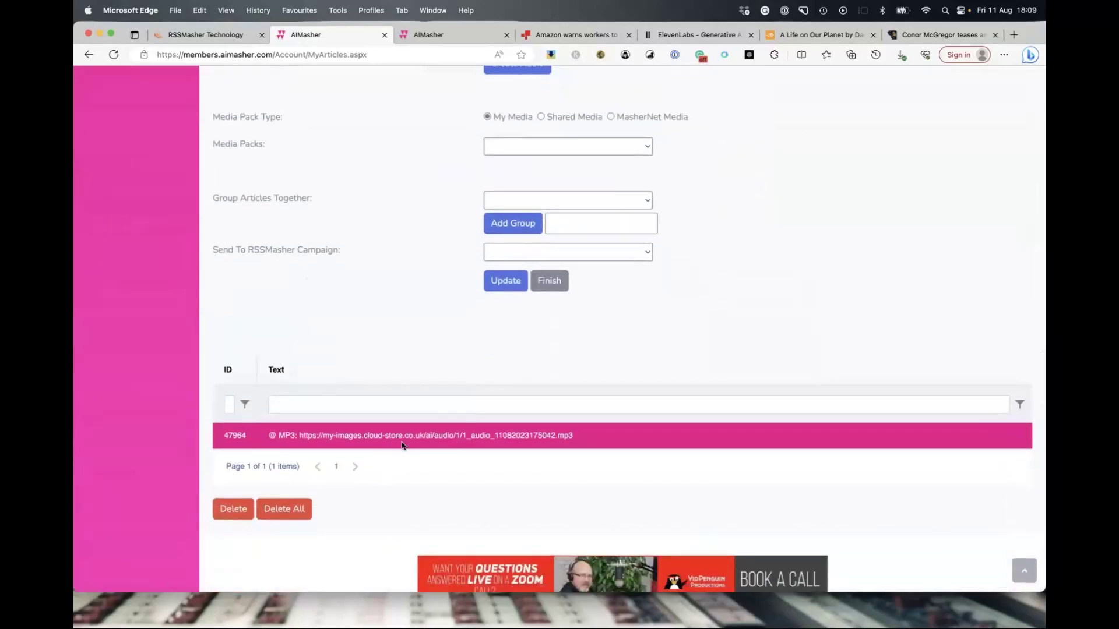
drag(575, 437, 299, 438)
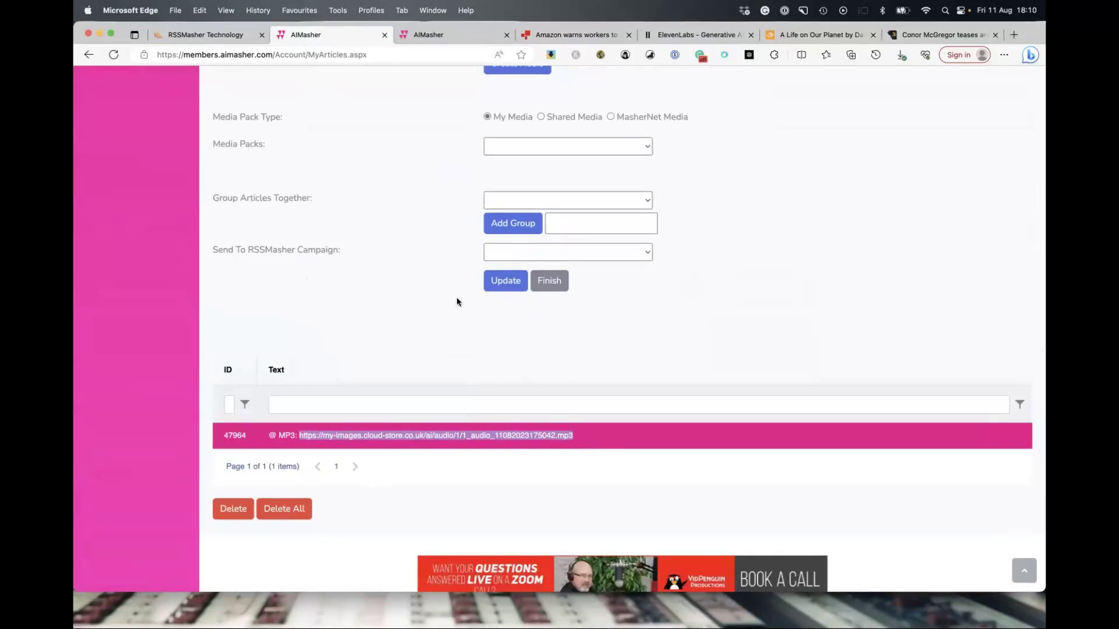
scroll(466, 268, up, 15)
scroll(489, 267, up, 8)
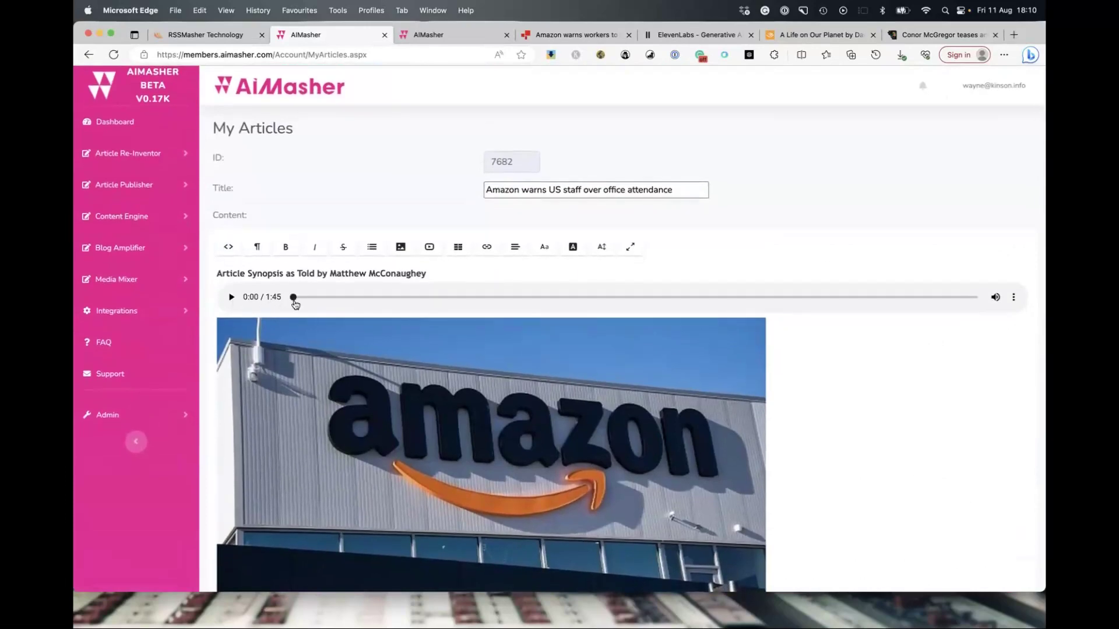
scroll(404, 307, down, 20)
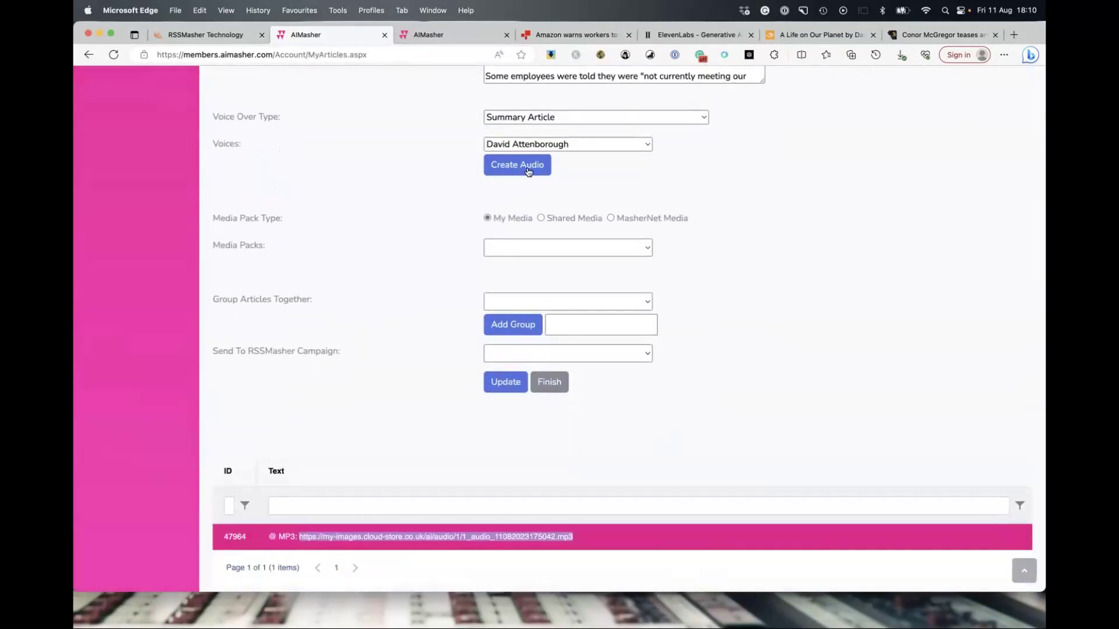
Generate a new David Attenborough voice-over audio file for the article
click(529, 171)
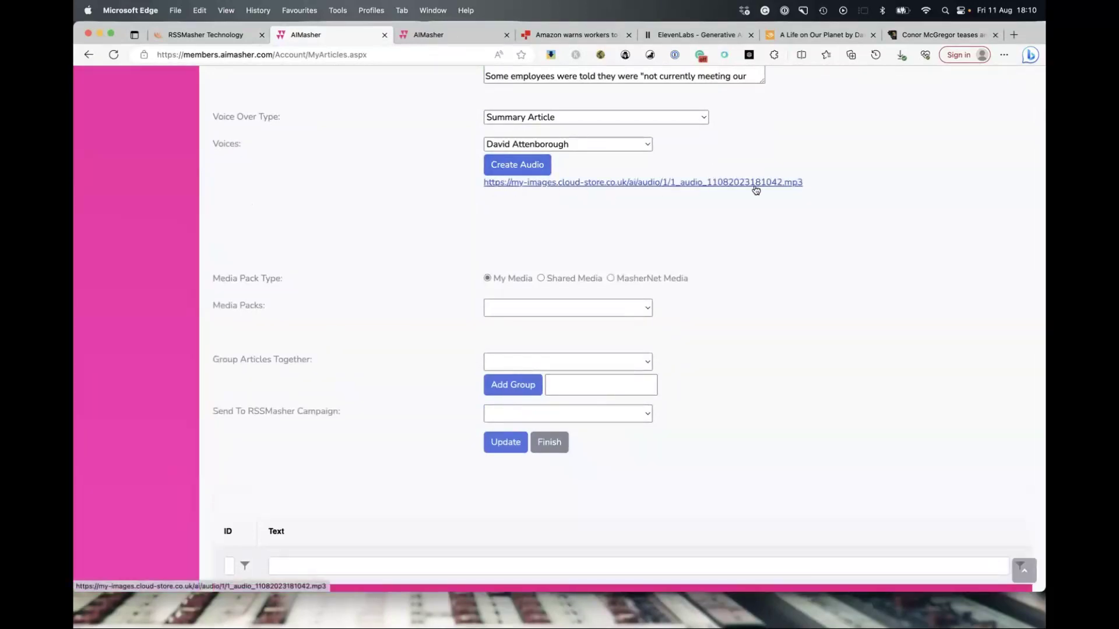
scroll(408, 249, down, 5)
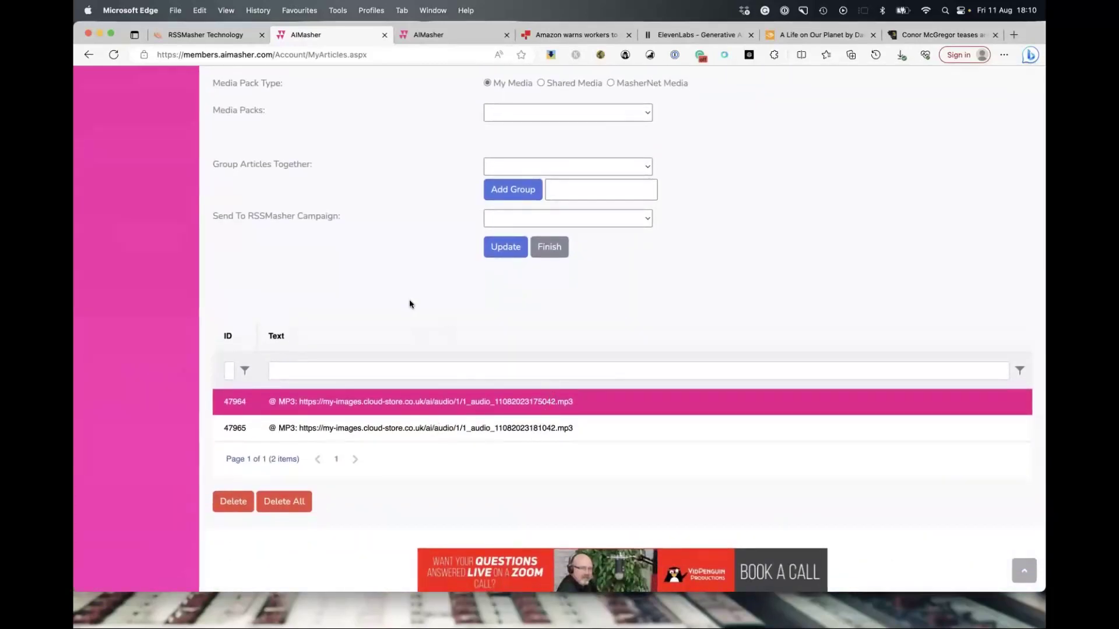
scroll(399, 237, up, 12)
scroll(400, 238, up, 10)
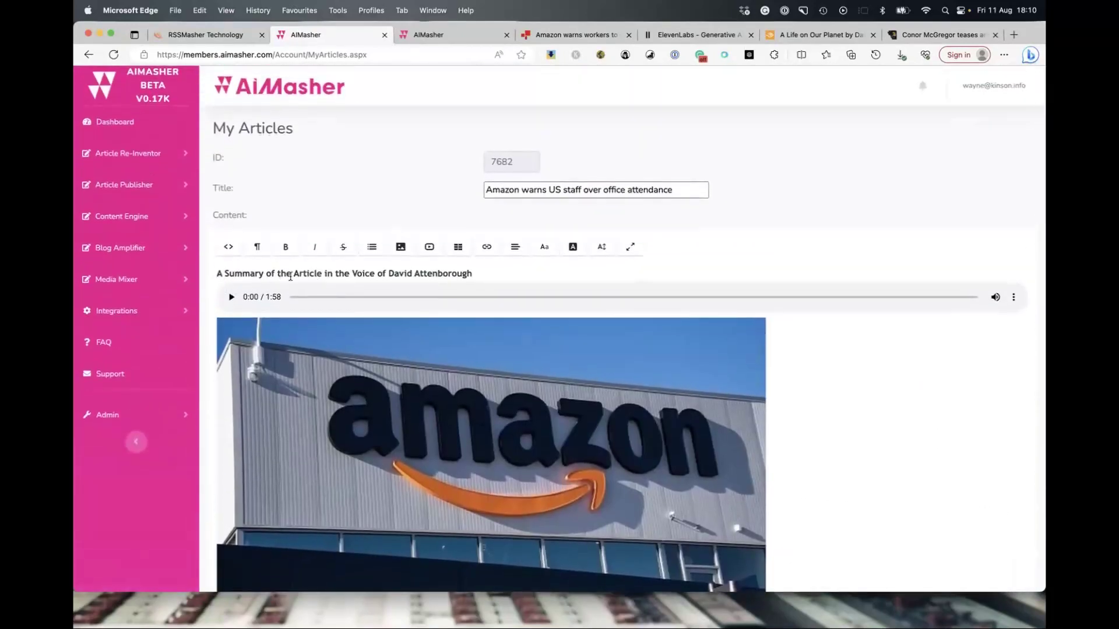
Play the 1:58 audio summary at the top of article 7682
click(232, 298)
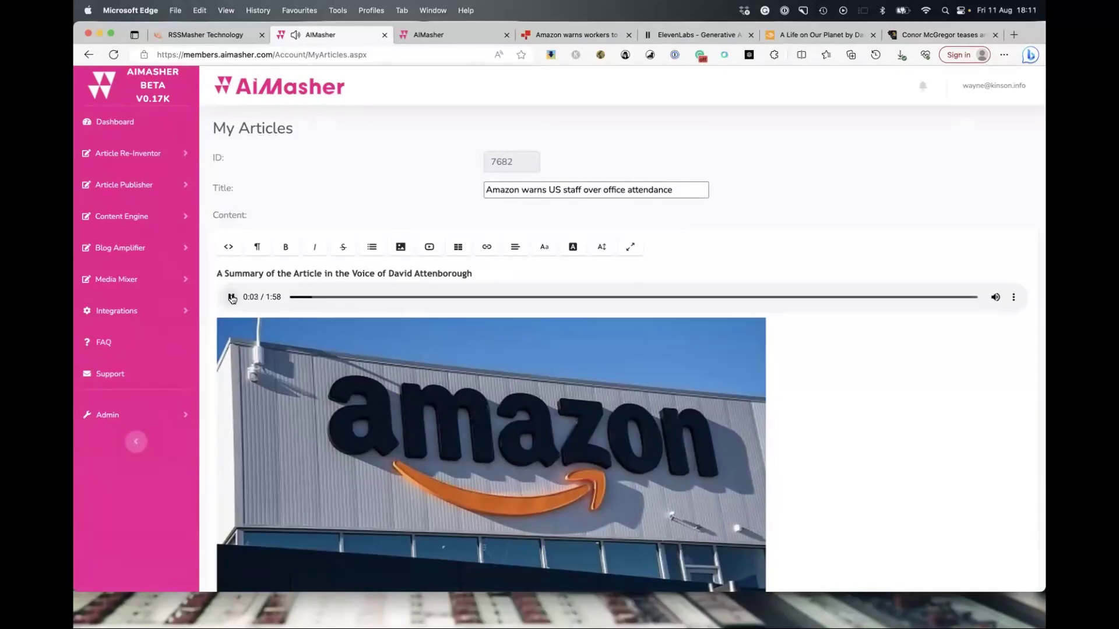
scroll(327, 311, down, 15)
scroll(329, 311, down, 3)
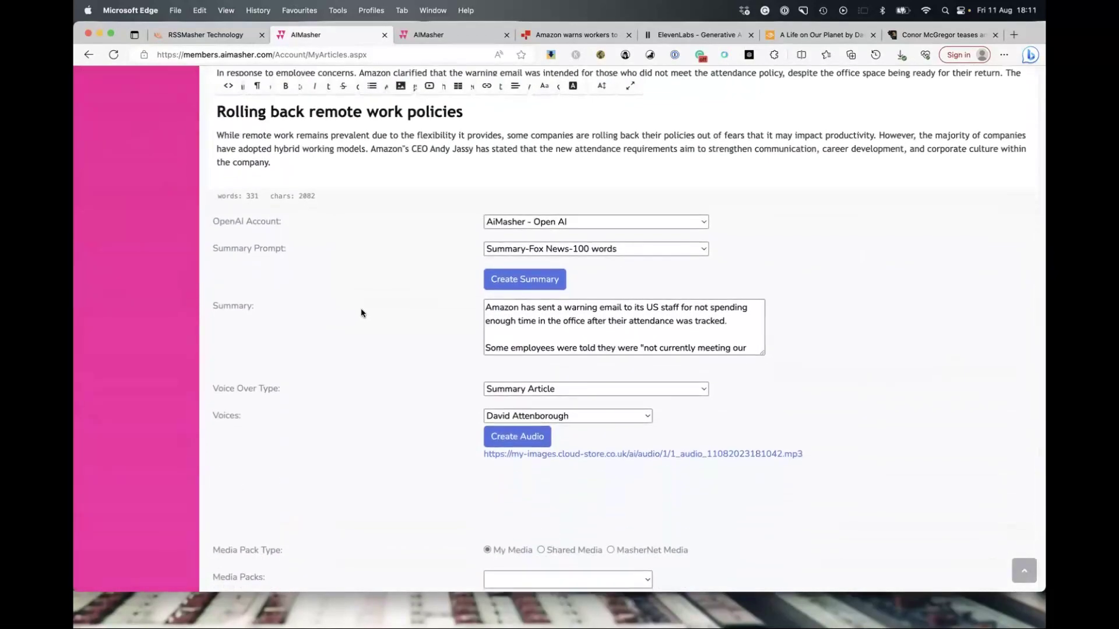
scroll(359, 312, down, 8)
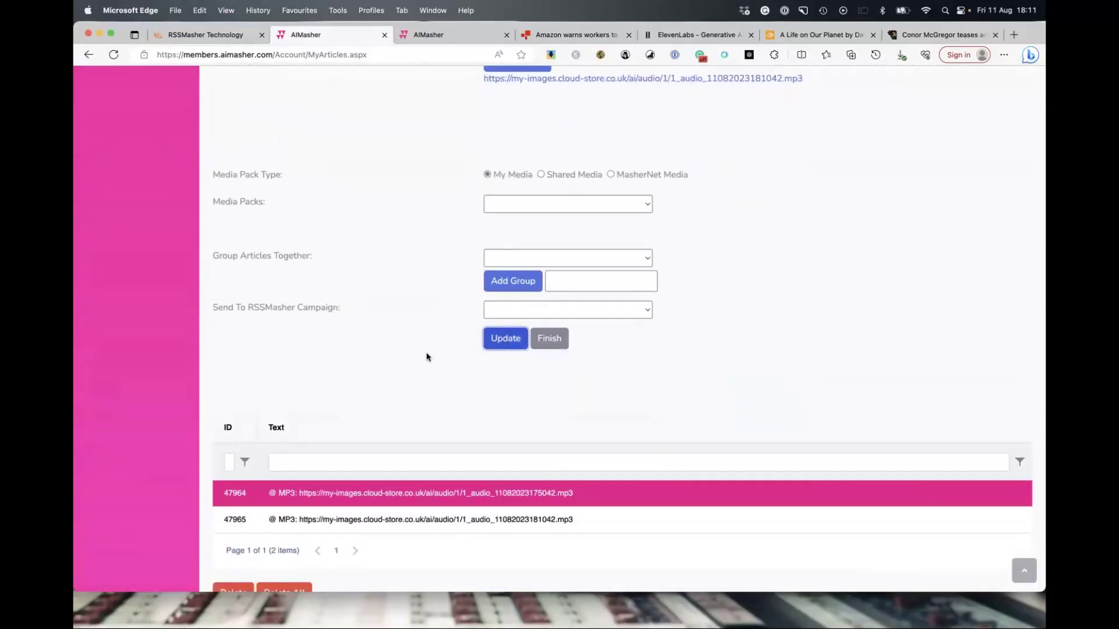
click(556, 339)
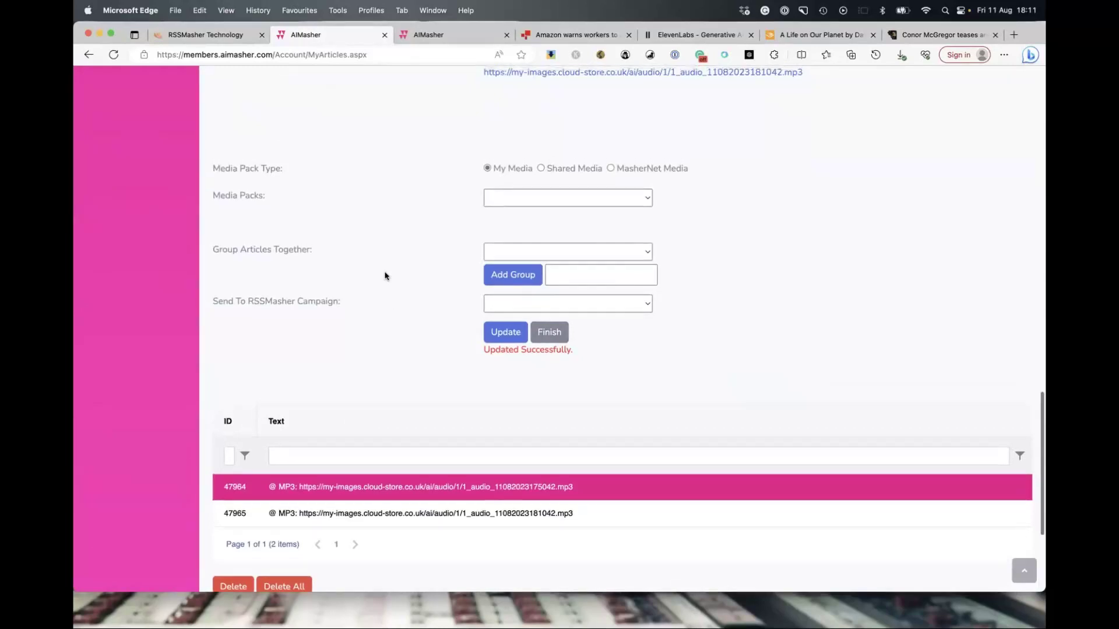
scroll(384, 274, up, 3)
scroll(392, 309, down, 5)
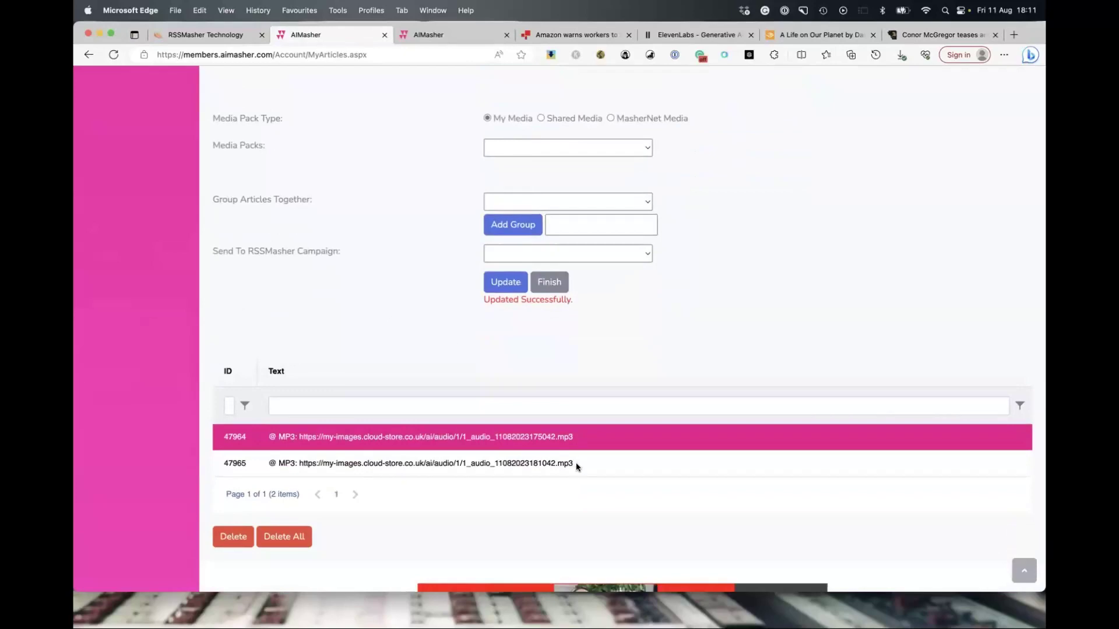
scroll(361, 457, up, 10)
scroll(368, 413, up, 15)
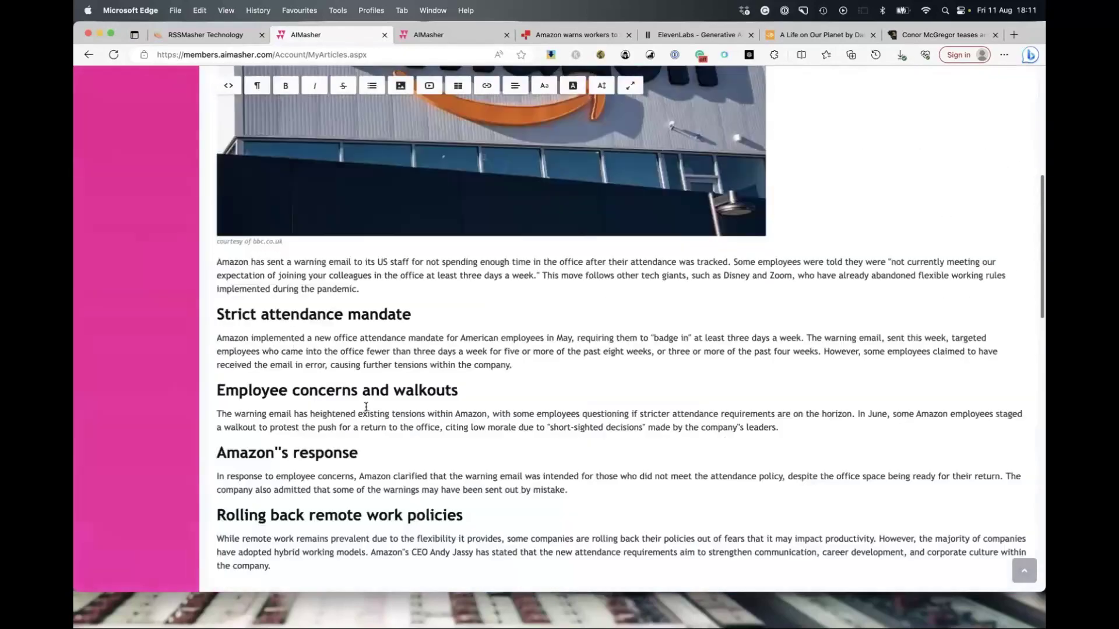
click(227, 236)
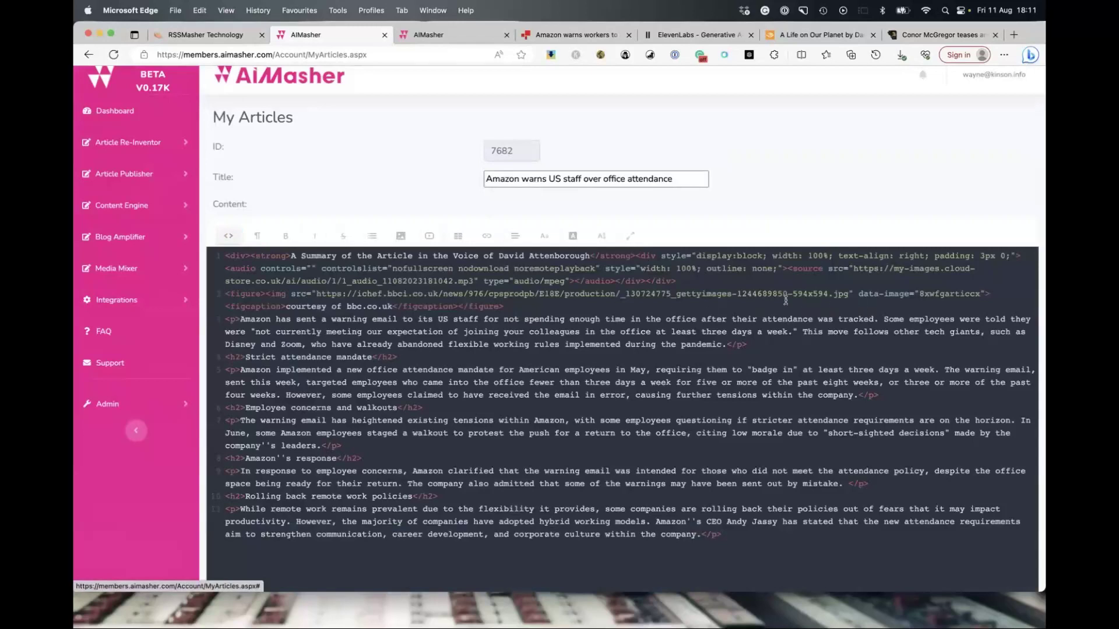
scroll(708, 298, up, 1)
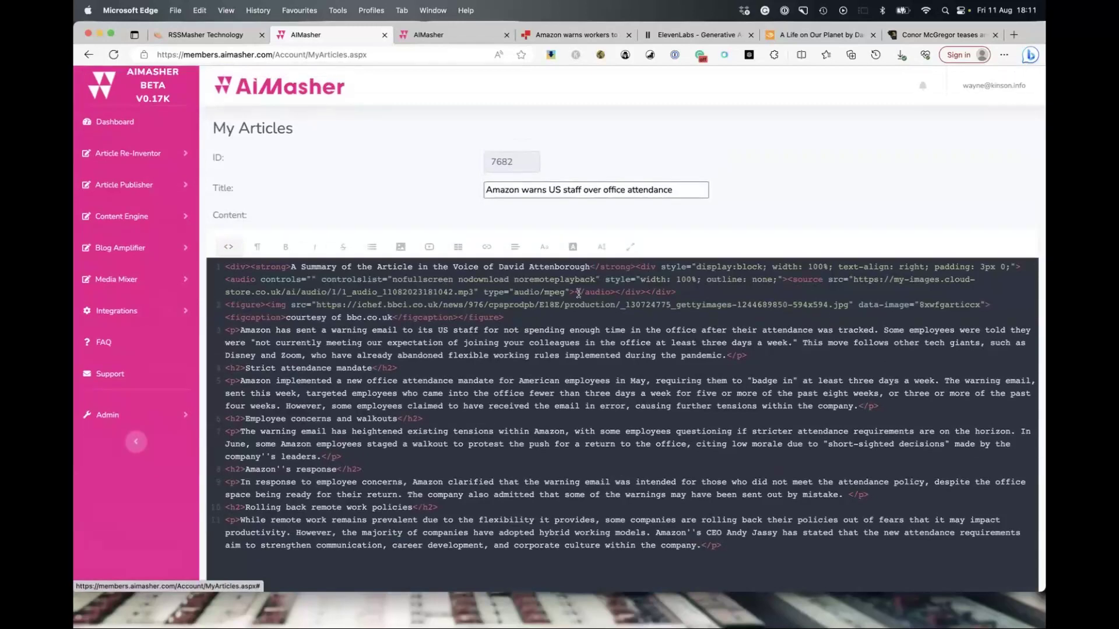
click(471, 292)
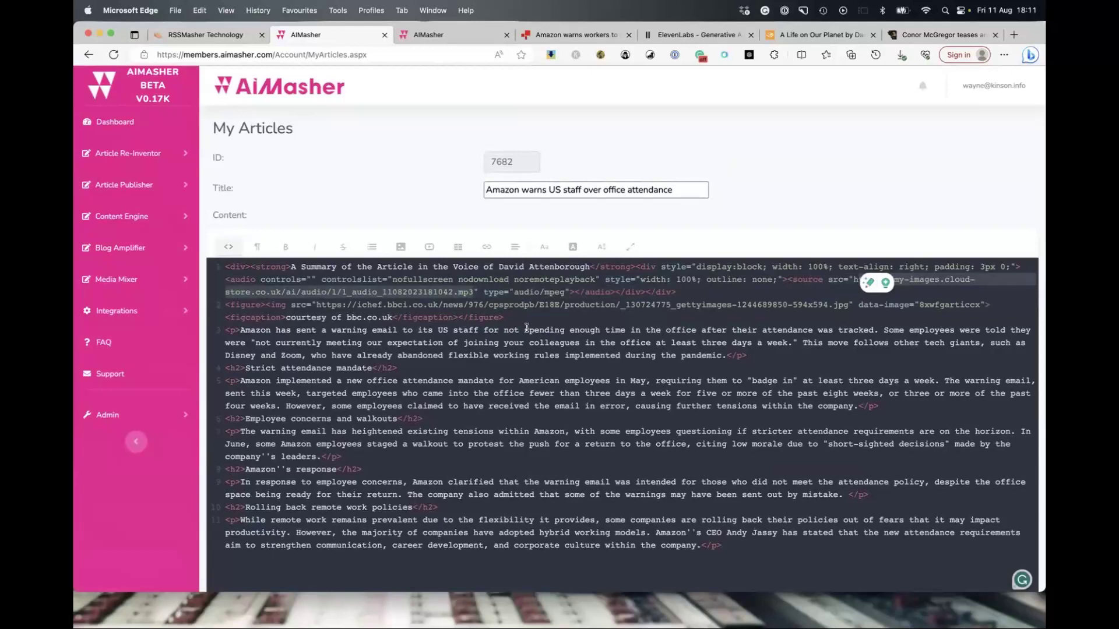
click(228, 247)
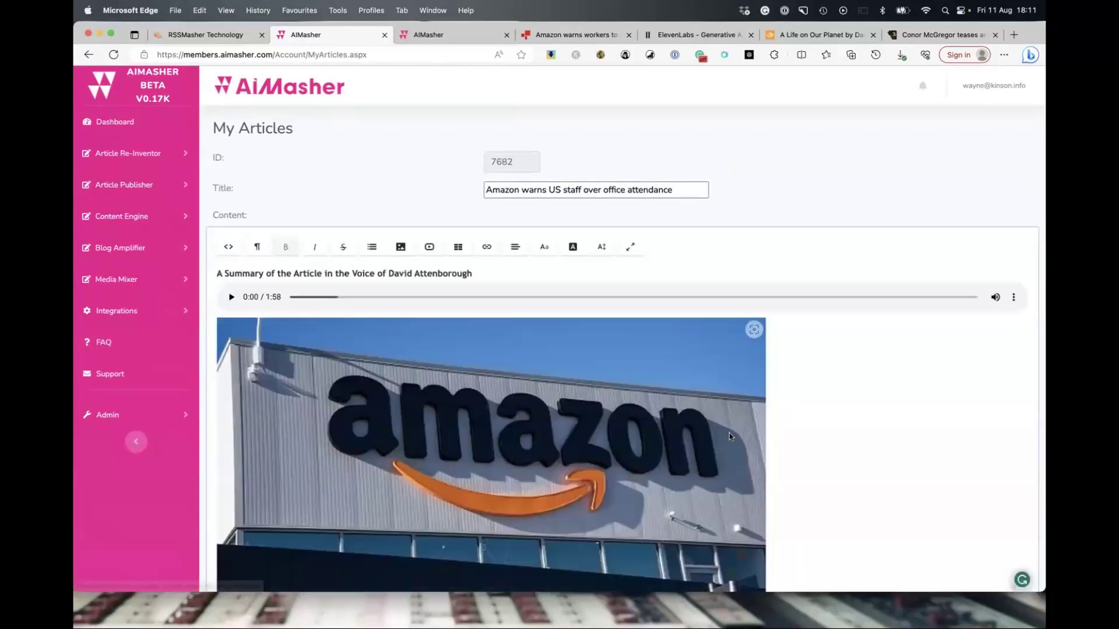
scroll(732, 431, down, 2)
scroll(737, 431, down, 4)
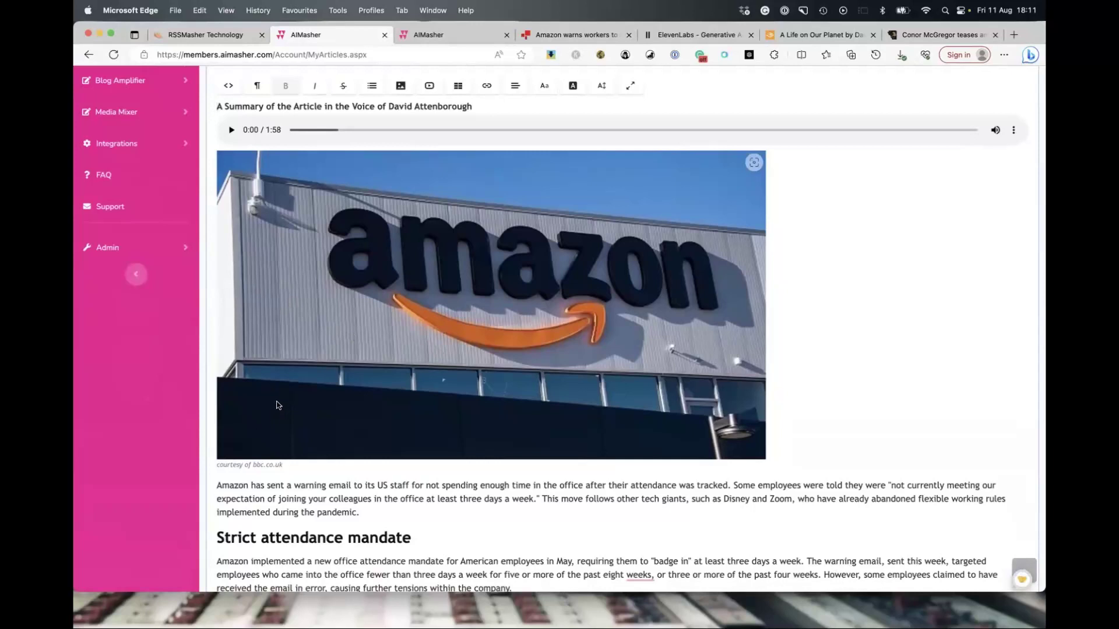
scroll(800, 362, down, 15)
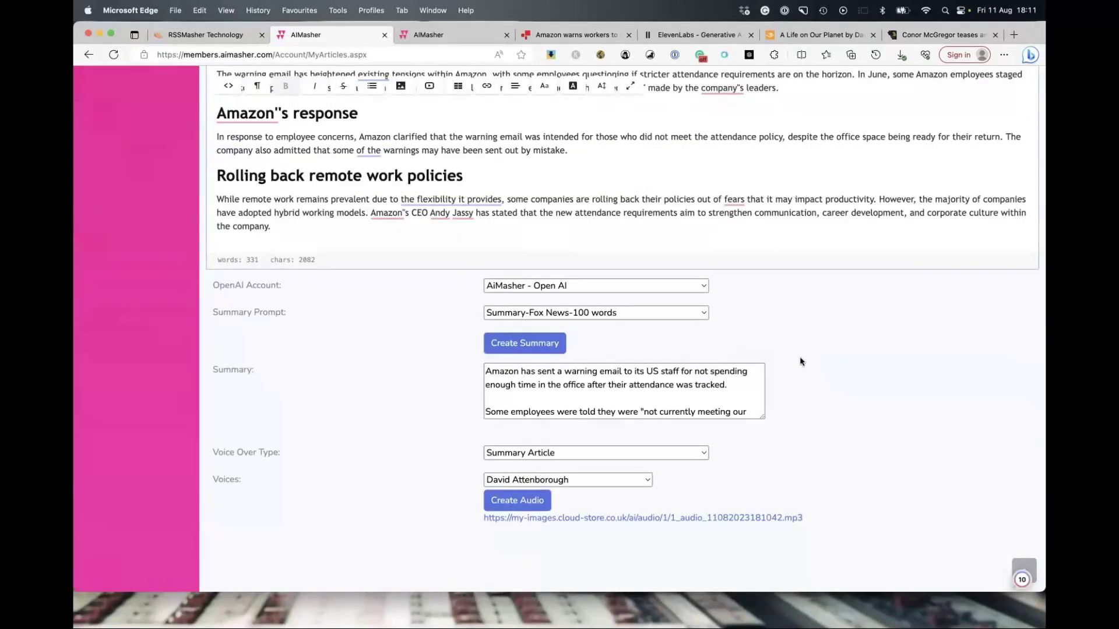
scroll(801, 362, up, 1)
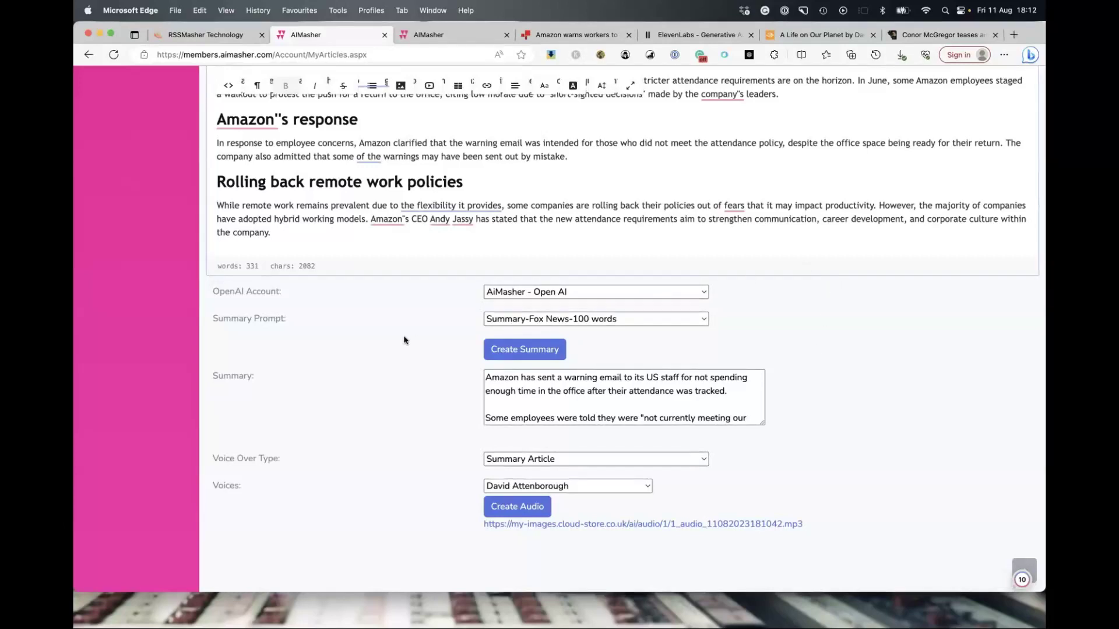
scroll(404, 336, up, 10)
scroll(404, 341, up, 4)
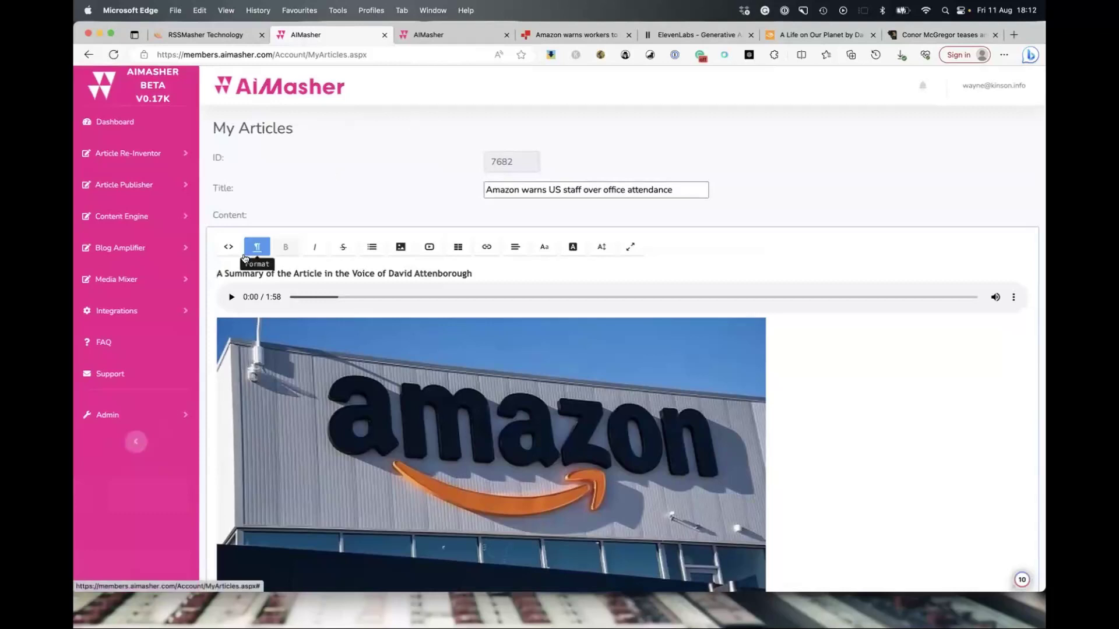
scroll(168, 417, down, 1)
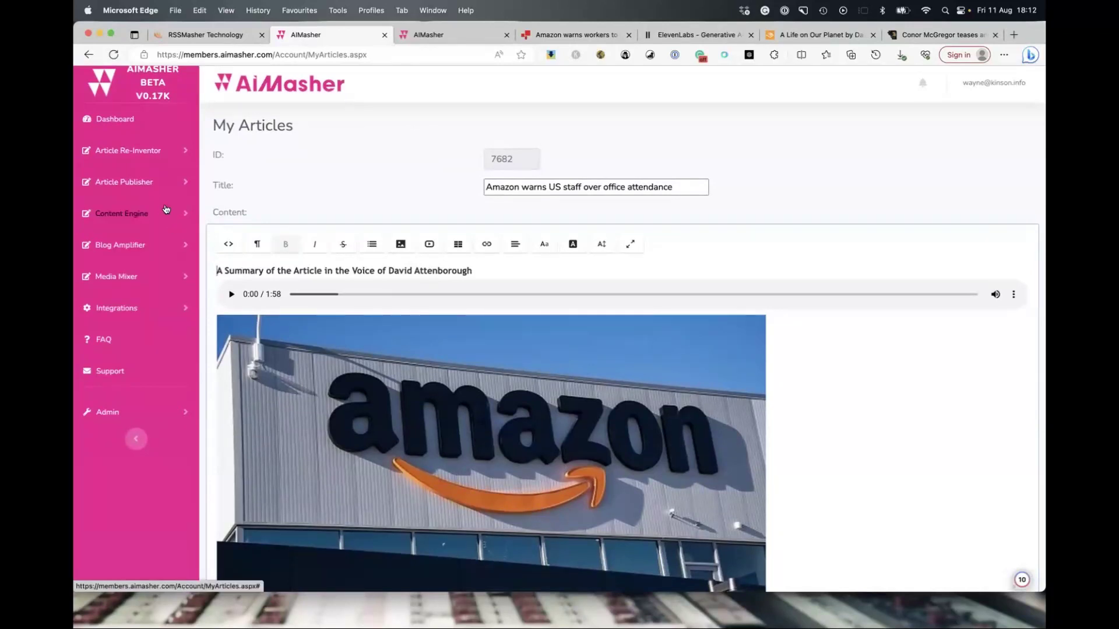
Load the D-ID site in a new tab through a 'd-id' search suggestion
click(1013, 35)
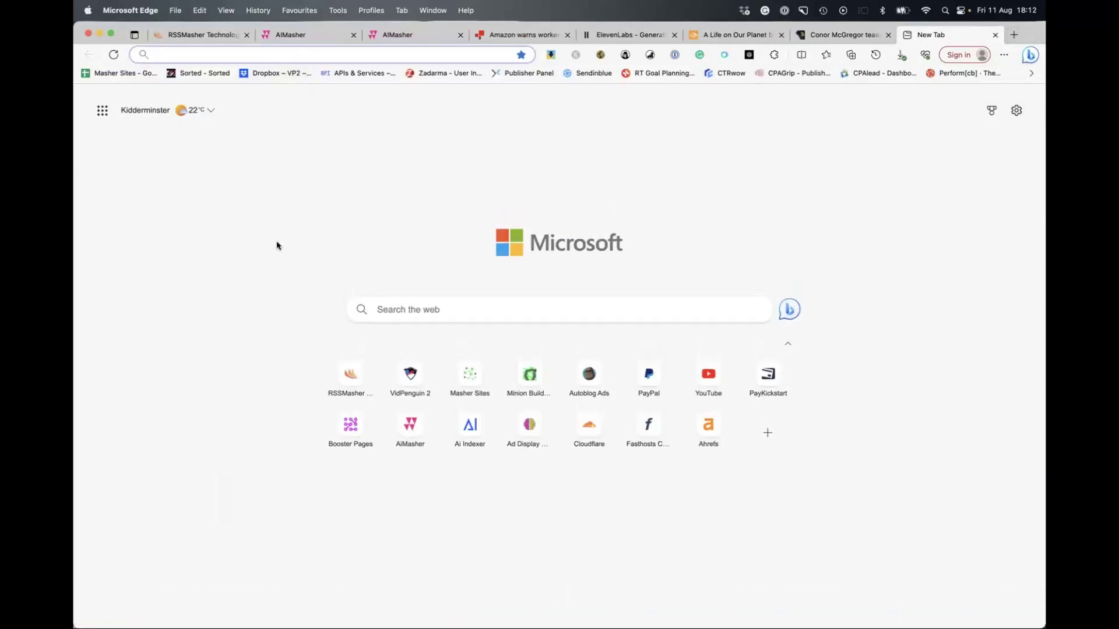
text(d-)
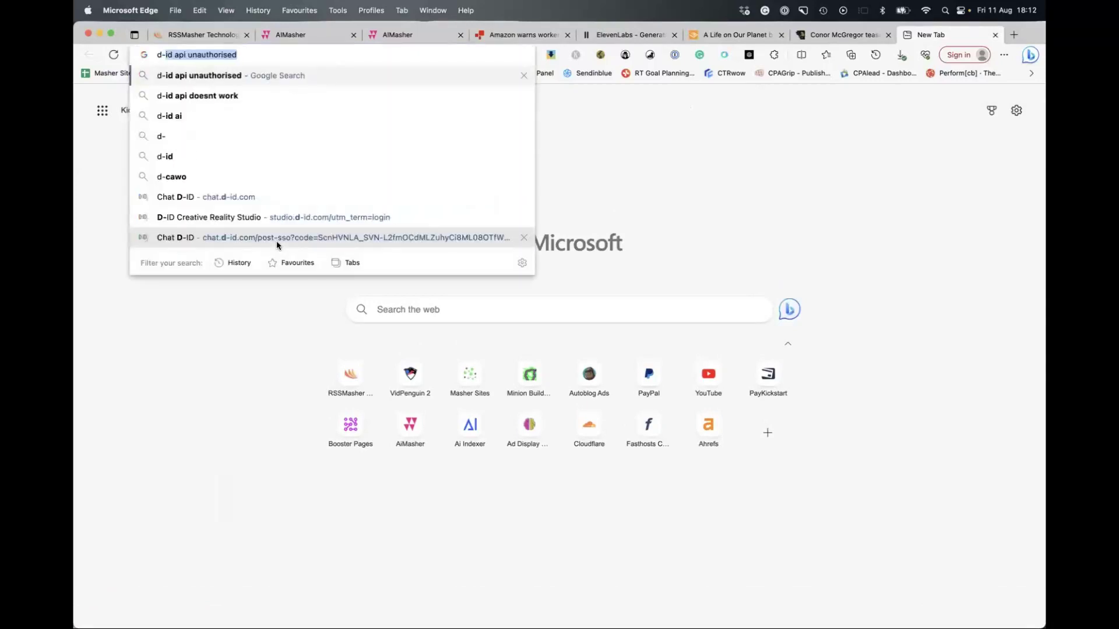
text(id api unaut)
key(BackSpace)
key(BackSpace)
key(BackSpace)
key(BackSpace)
key(BackSpace)
key(BackSpace)
key(BackSpace)
key(BackSpace)
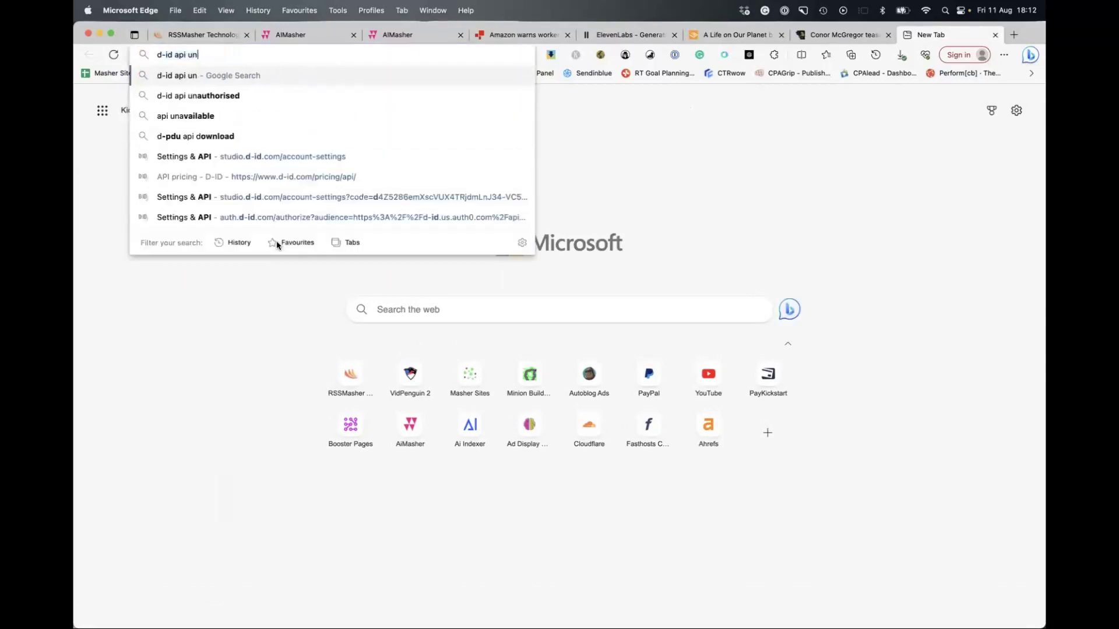
key(BackSpace)
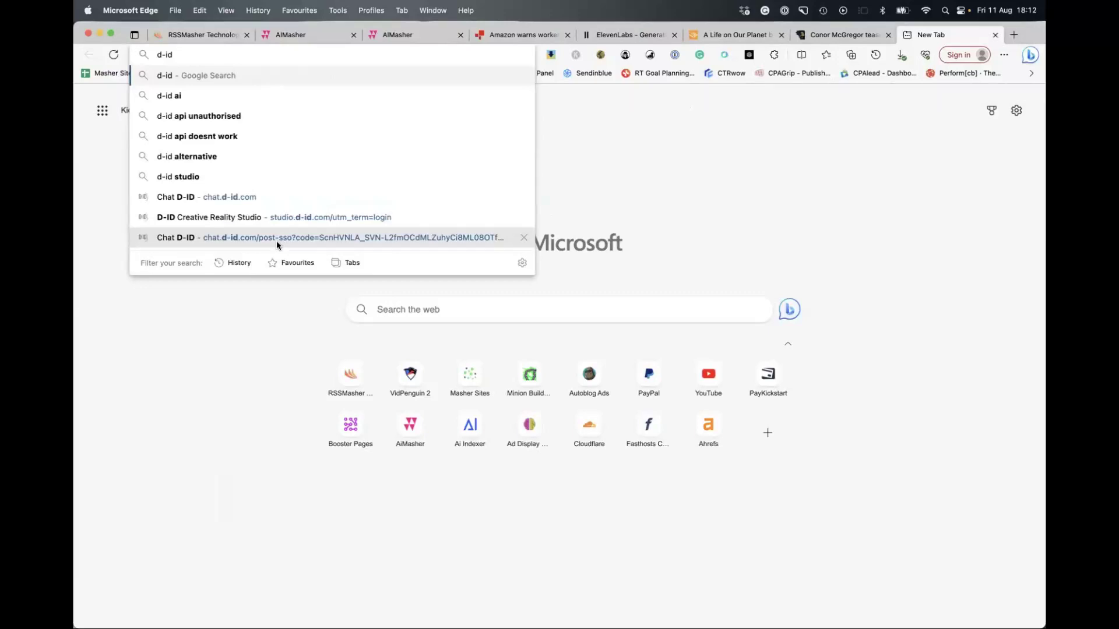
click(276, 240)
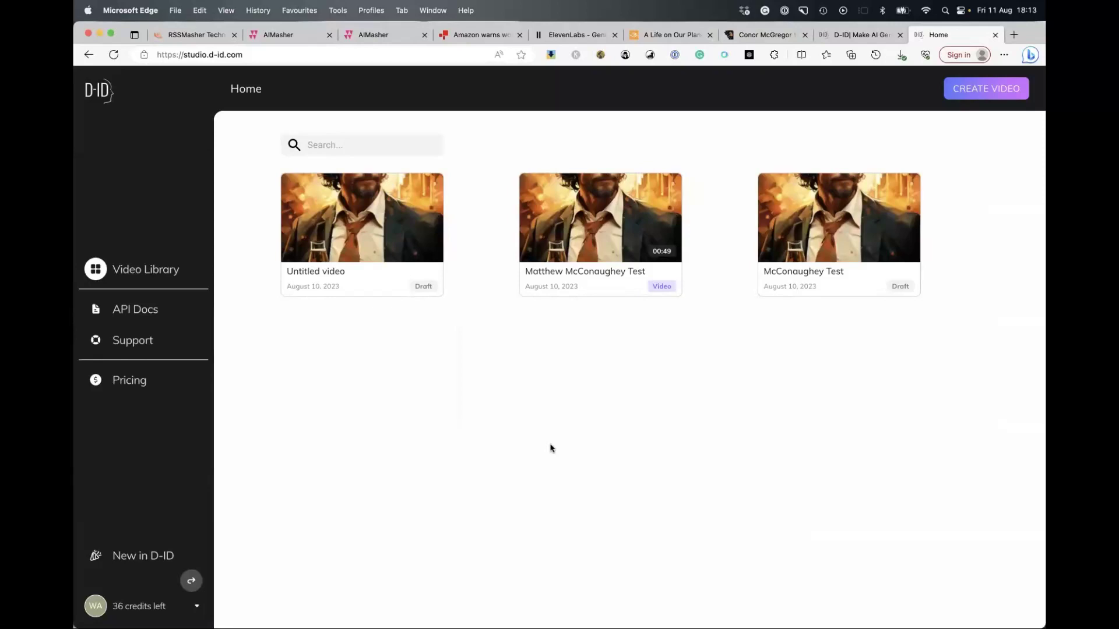
Open the 'McConaughey Test' draft from the Video Library in the D-ID Studio editor
mouse_move(831, 223)
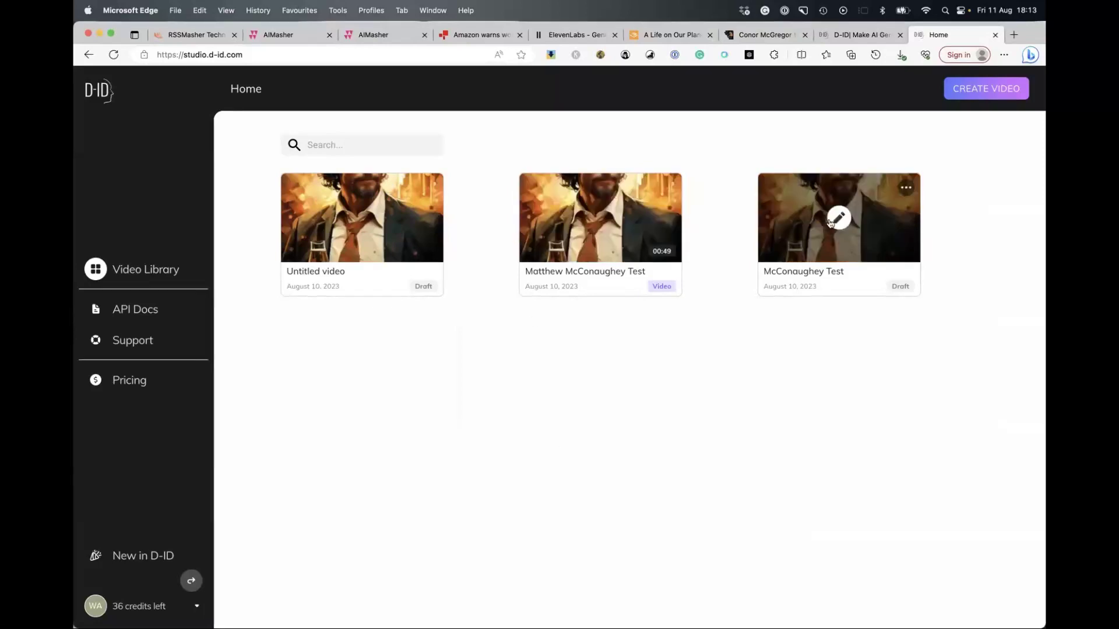
click(839, 219)
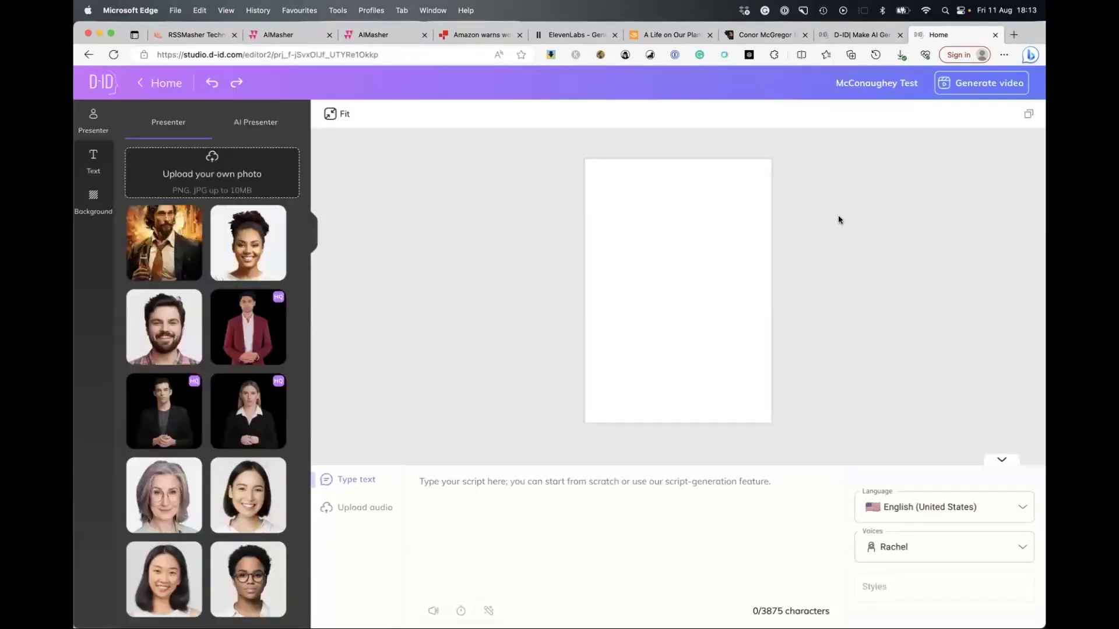
click(178, 226)
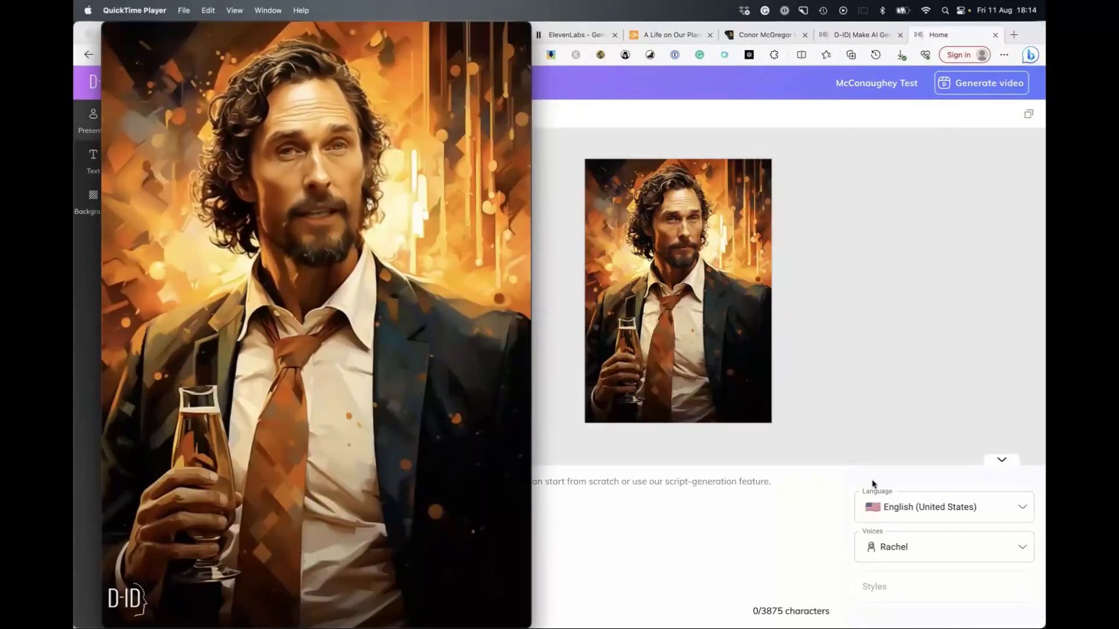
Review the Matthew McConaughey Test video in QuickTime Player, then close it
mouse_move(318, 505)
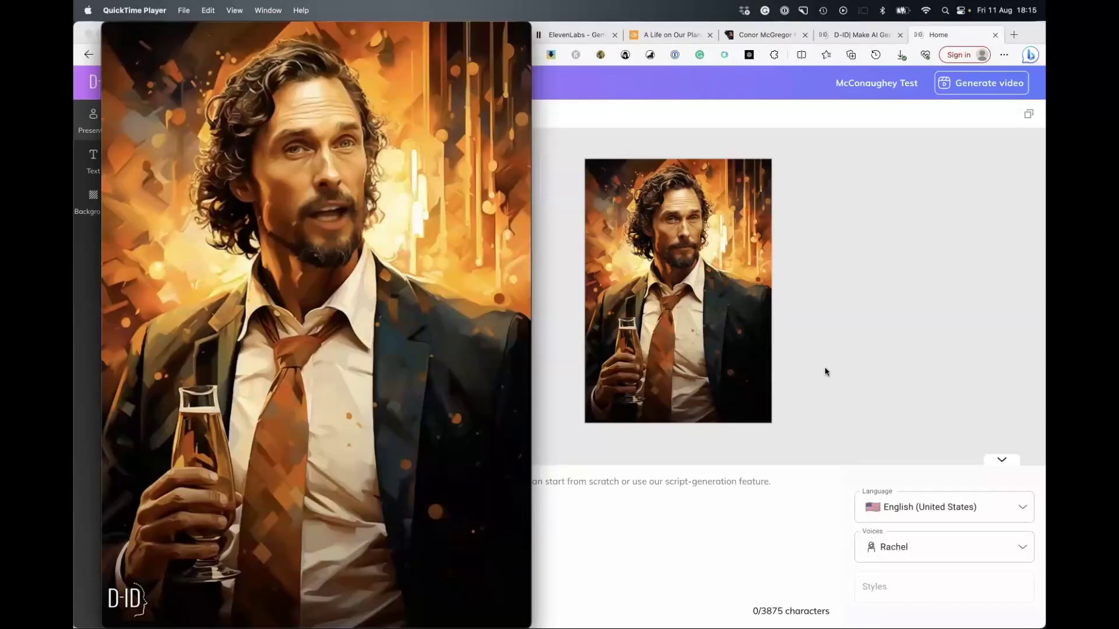
mouse_move(357, 159)
mouse_move(134, 599)
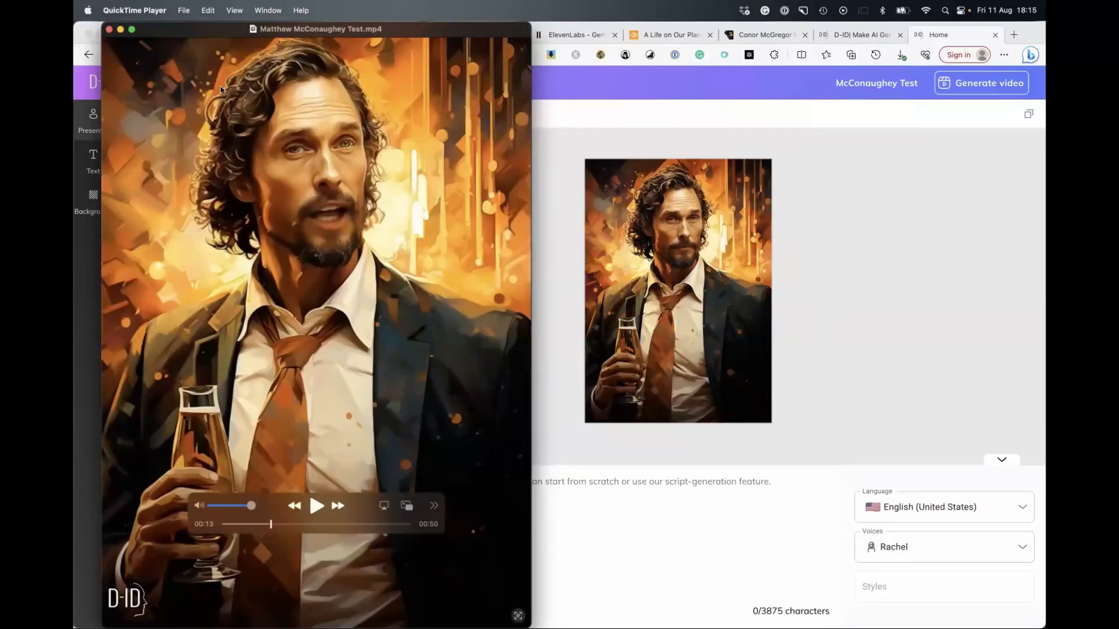
key(space)
key(space)
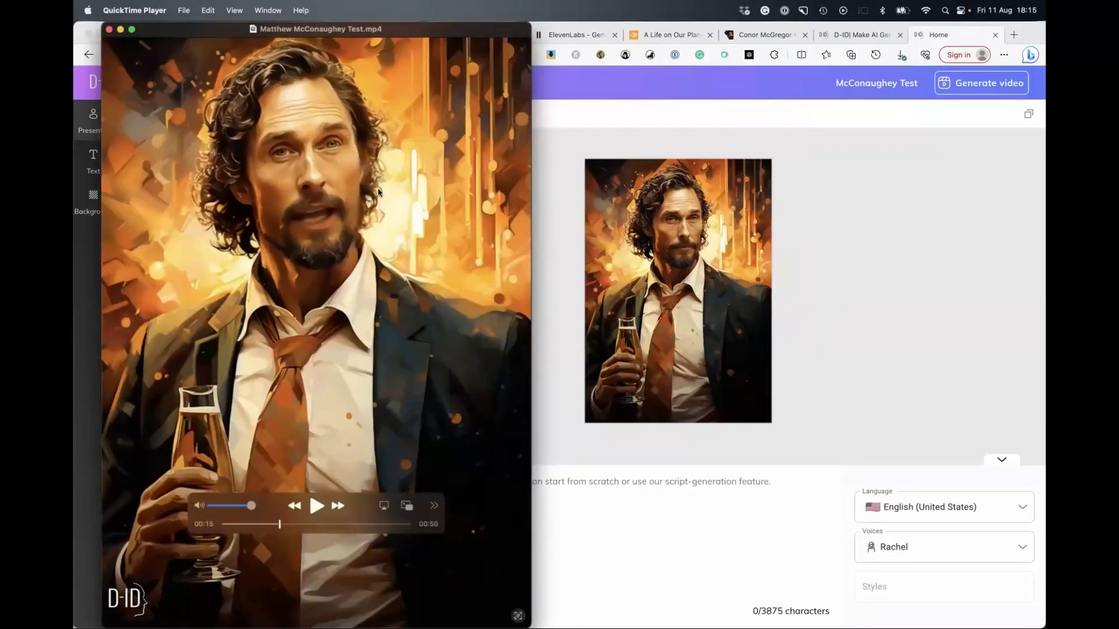
click(109, 31)
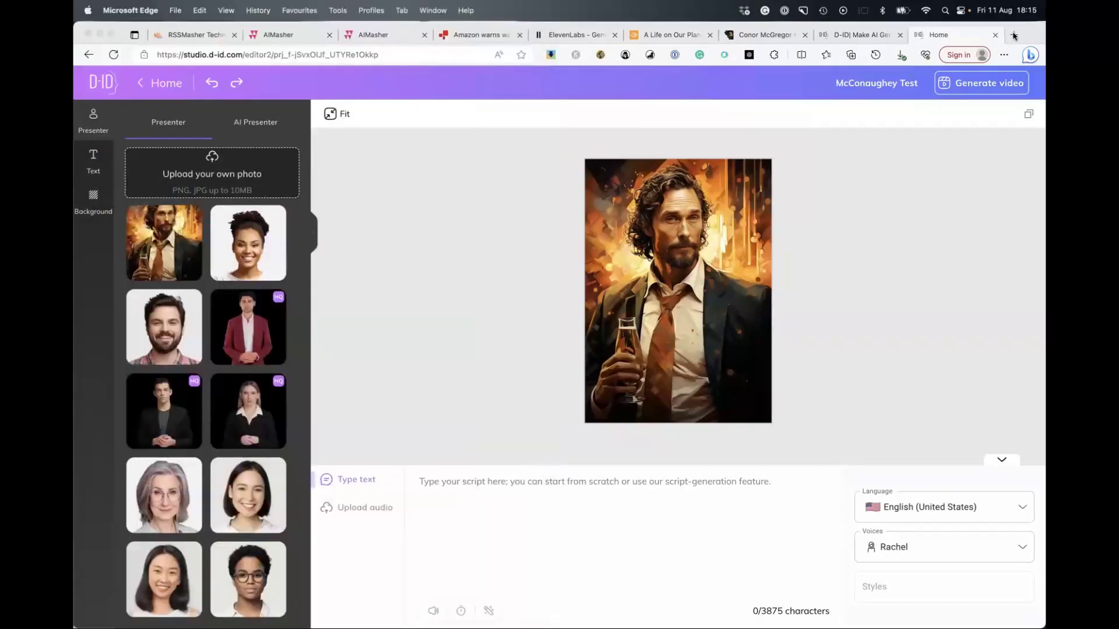
Load heygen.com in a new browser tab
key(super+t)
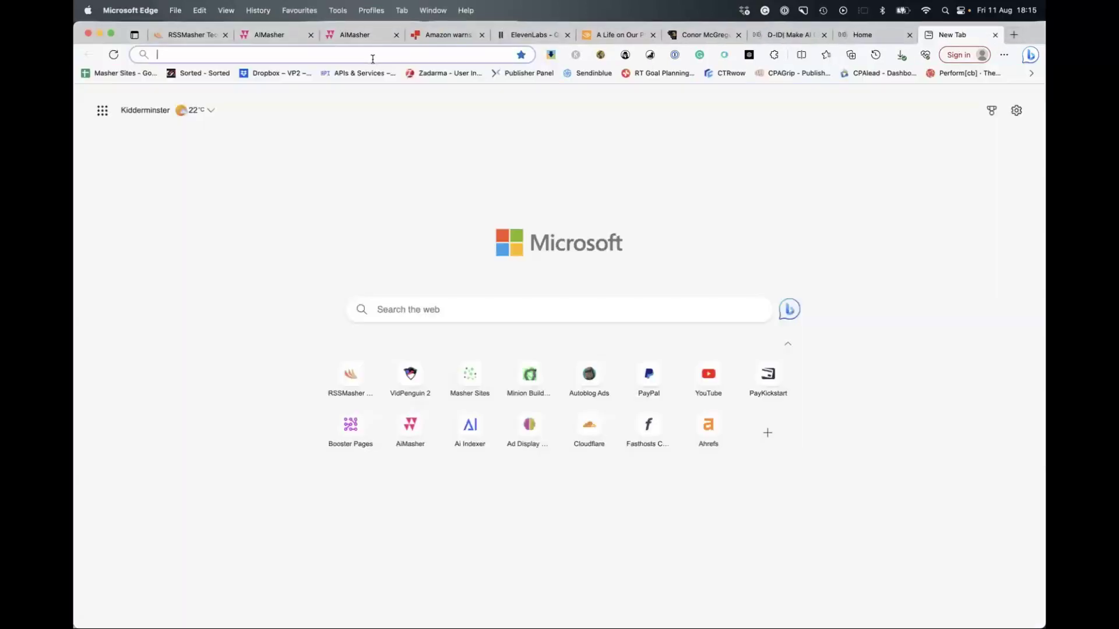
text(hey)
key(Return)
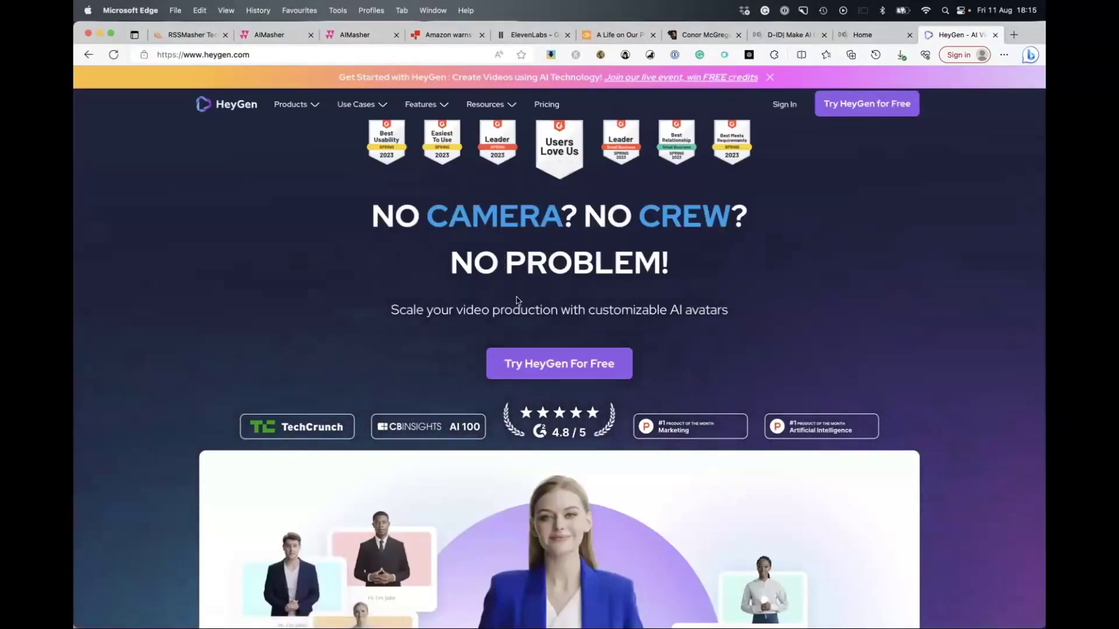
Browse HeyGen's homepage avatar video features, then bring up Untitled Draft.mp4 in QuickTime
scroll(346, 361, down, 3)
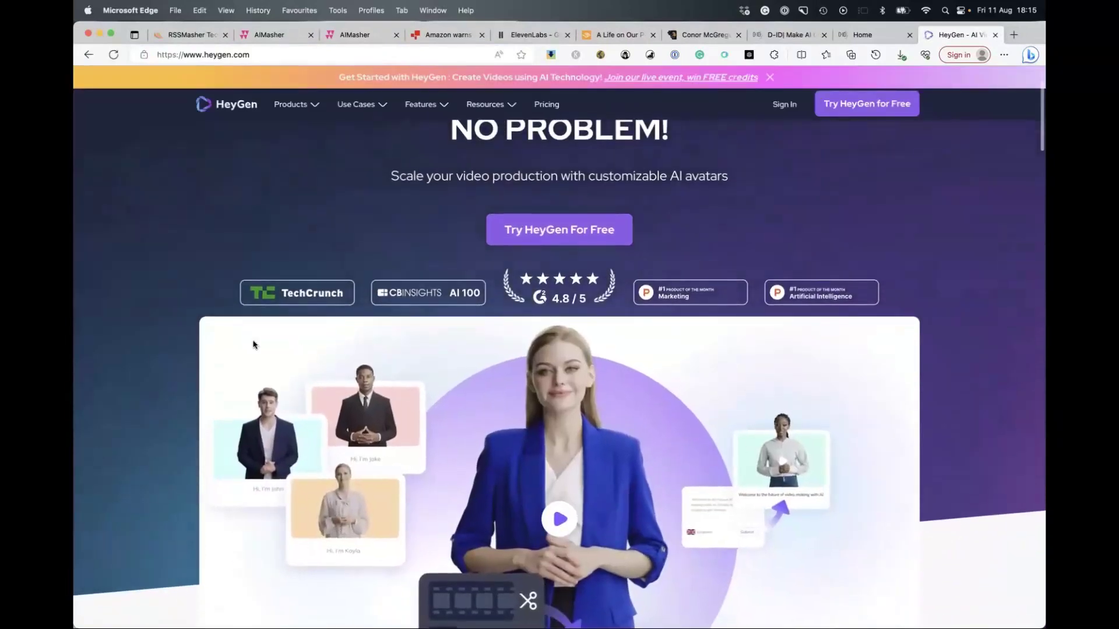
scroll(138, 349, down, 4)
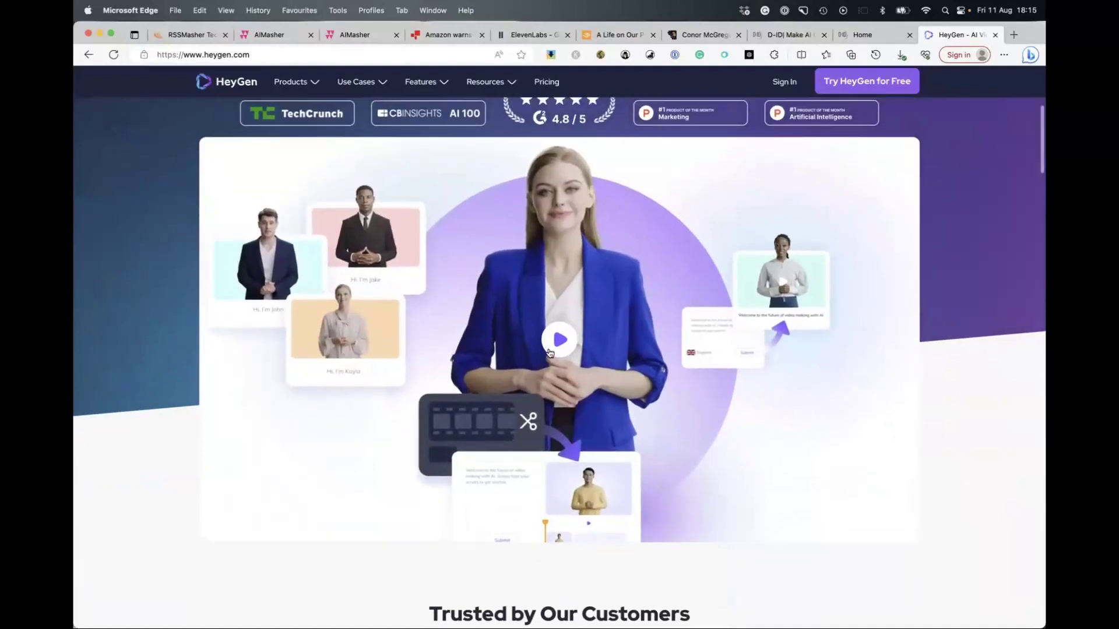
scroll(550, 344, down, 10)
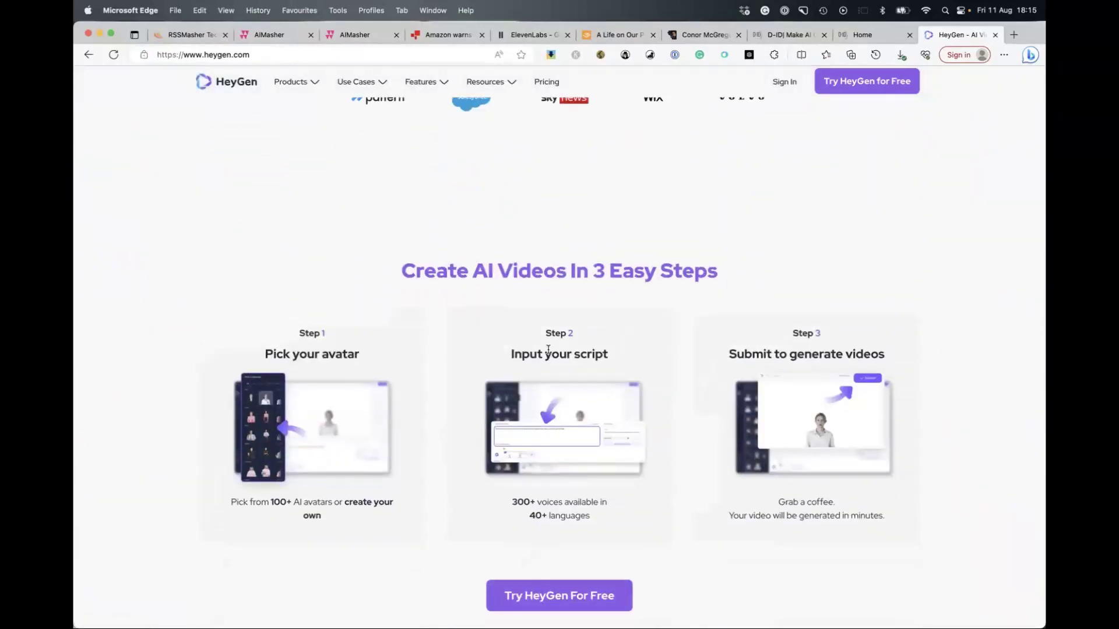
scroll(545, 353, up, 15)
scroll(487, 350, down, 12)
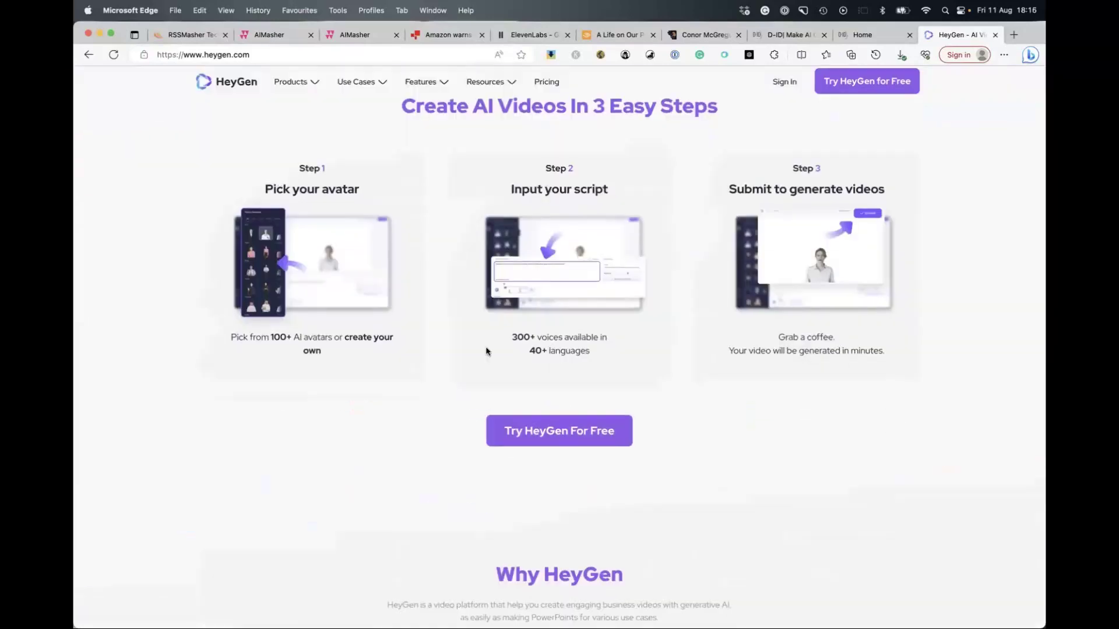
scroll(514, 345, up, 4)
scroll(514, 345, up, 12)
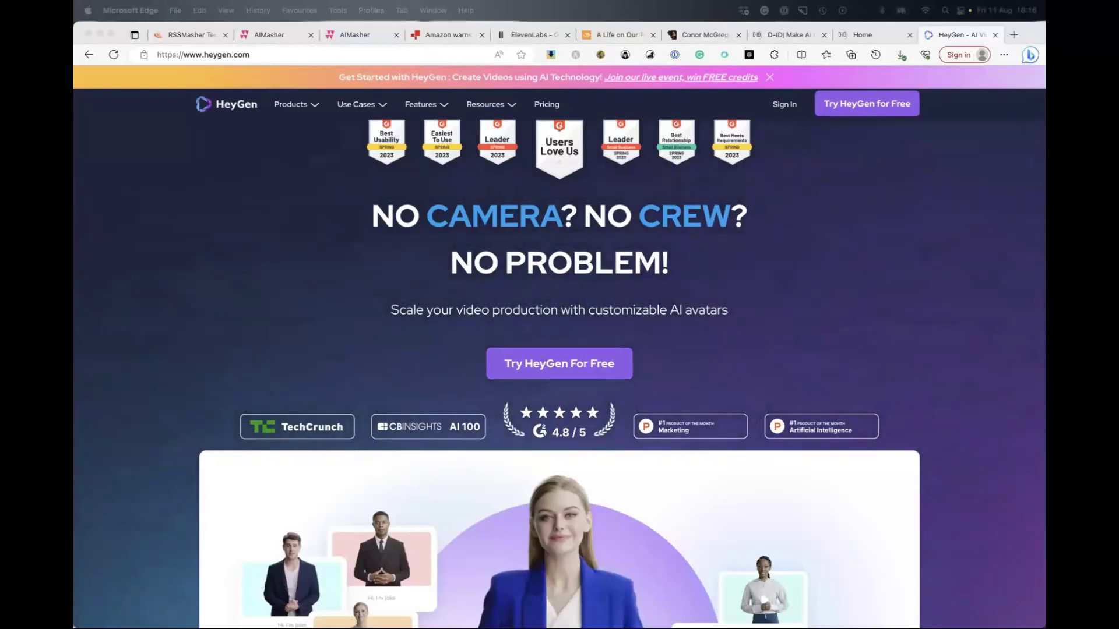
key(super+Tab)
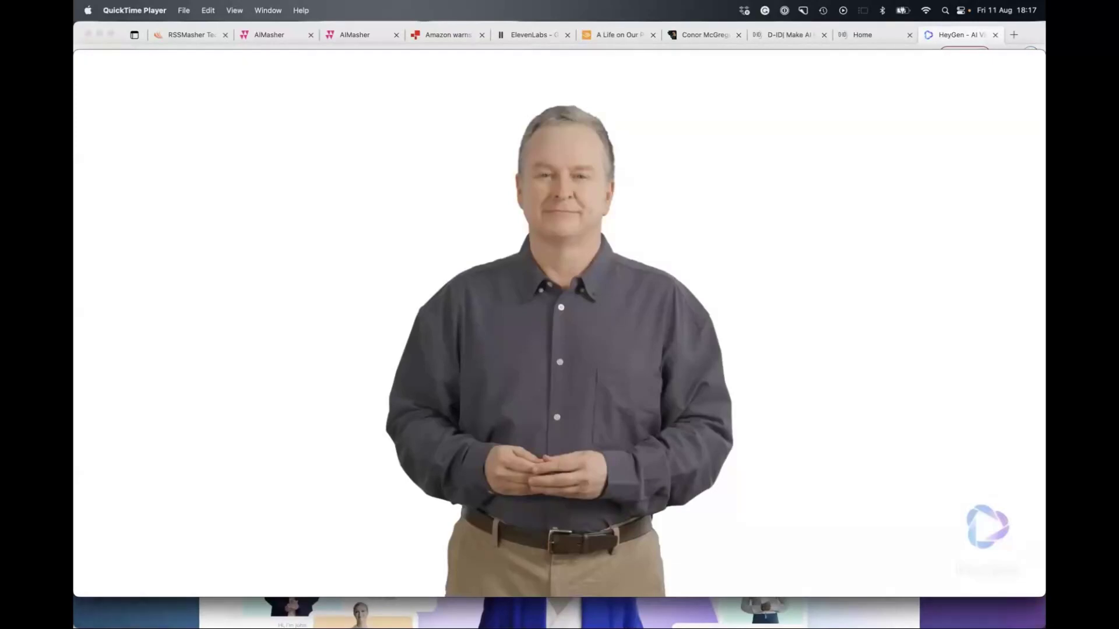
Play Untitled Draft.mp4 through to 00:39, then close the QuickTime window
mouse_move(638, 320)
click(559, 485)
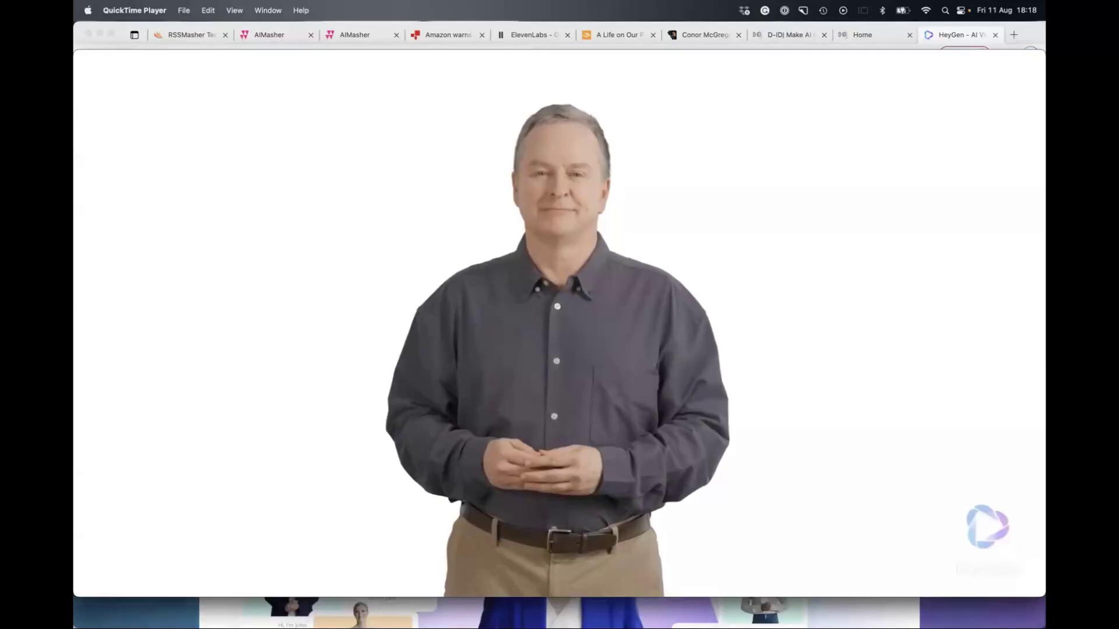
mouse_move(315, 200)
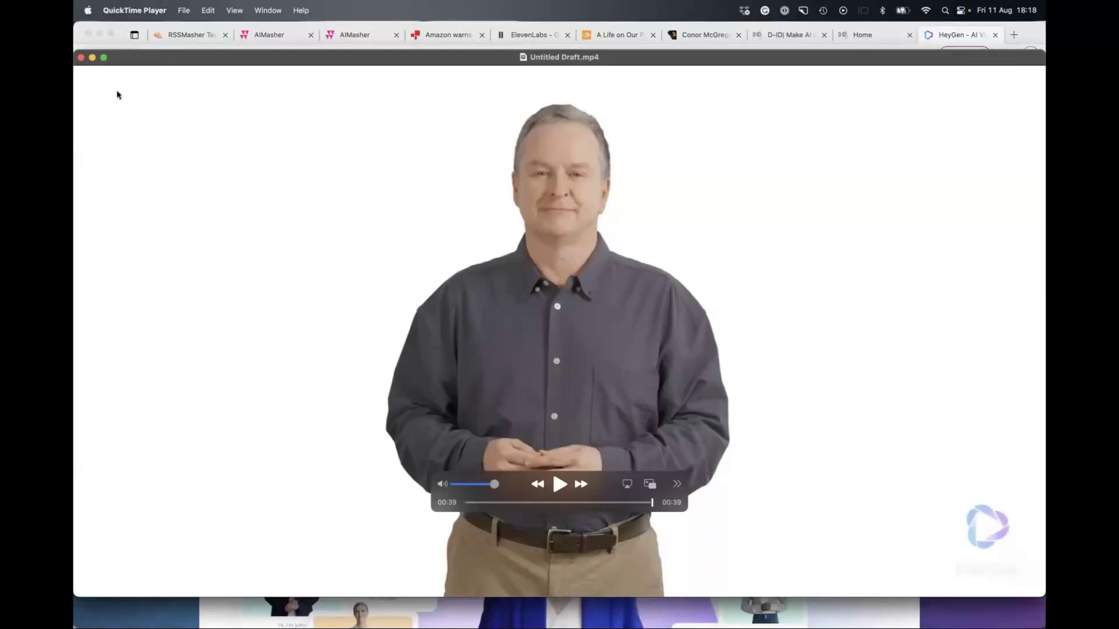
click(81, 57)
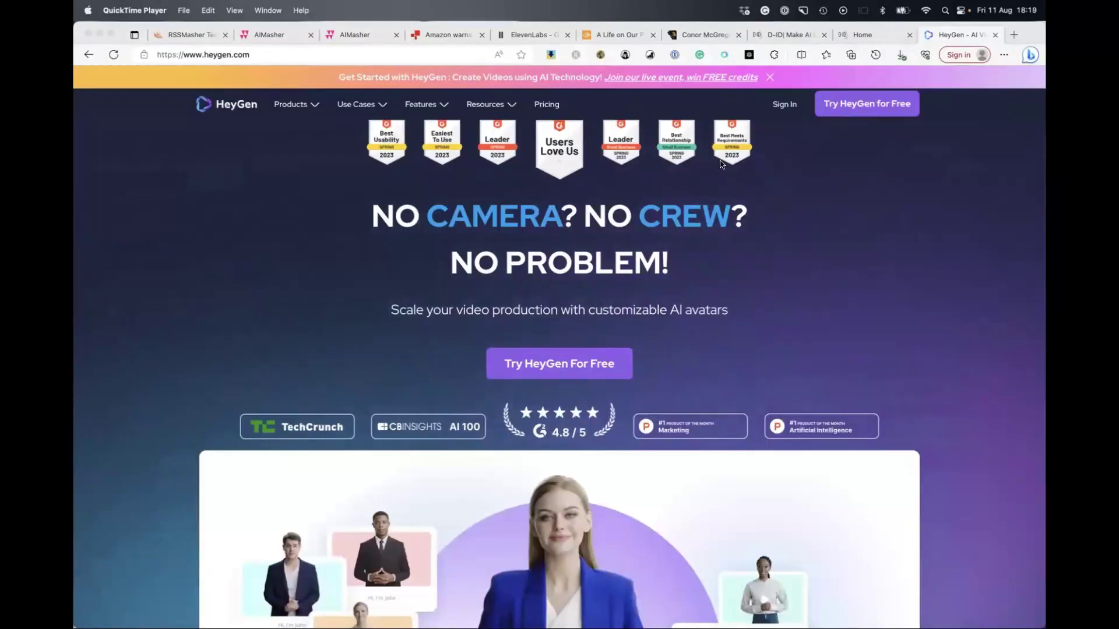